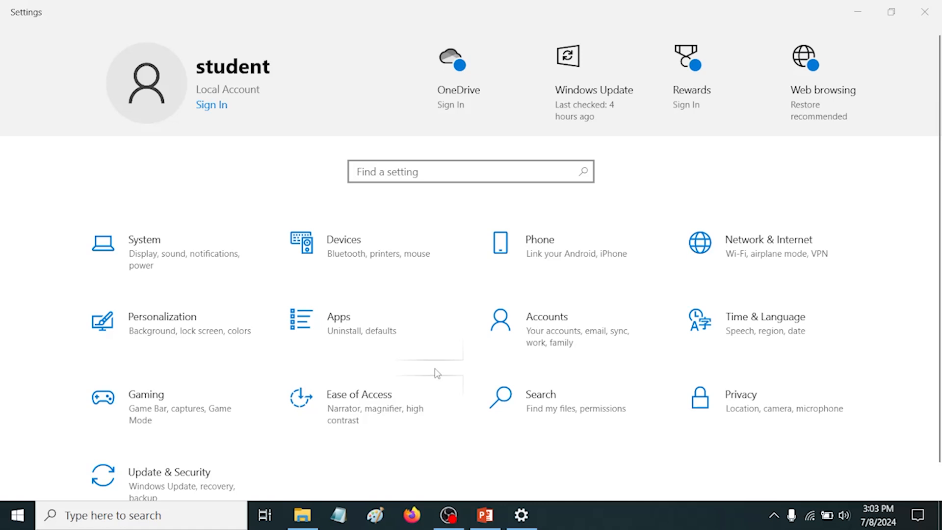
# Open the Ease of Access display settings and look over the list of accessibility categories
pyautogui.click(369, 405)
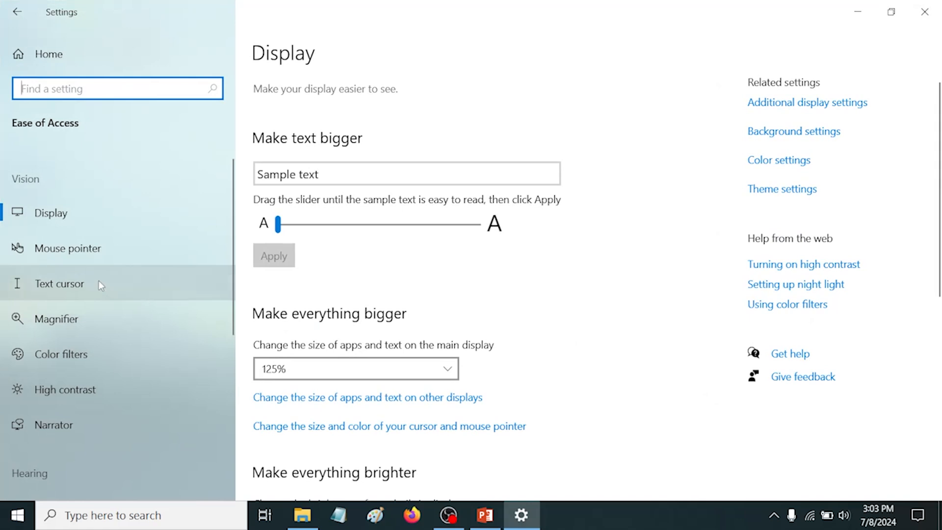
pyautogui.scroll(-6, 93, 211)
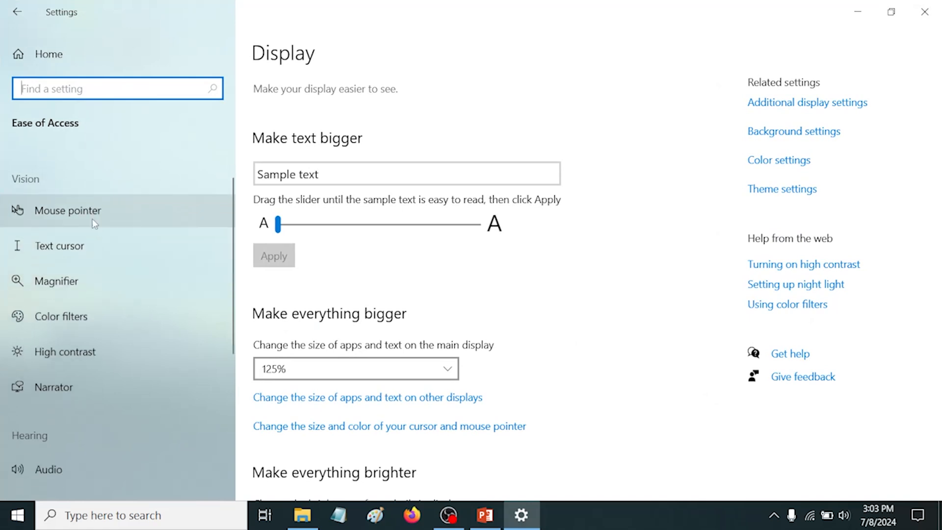
pyautogui.scroll(6, 100, 440)
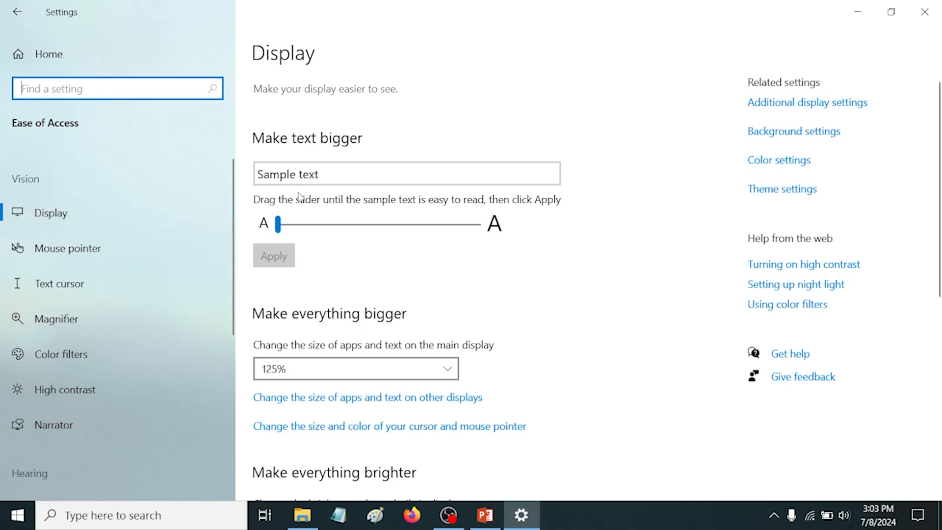
# Enlarge the Windows text size to about two thirds of its slider range, apply it and review the Display page
pyautogui.moveTo(280, 229); pyautogui.dragTo(420, 242)
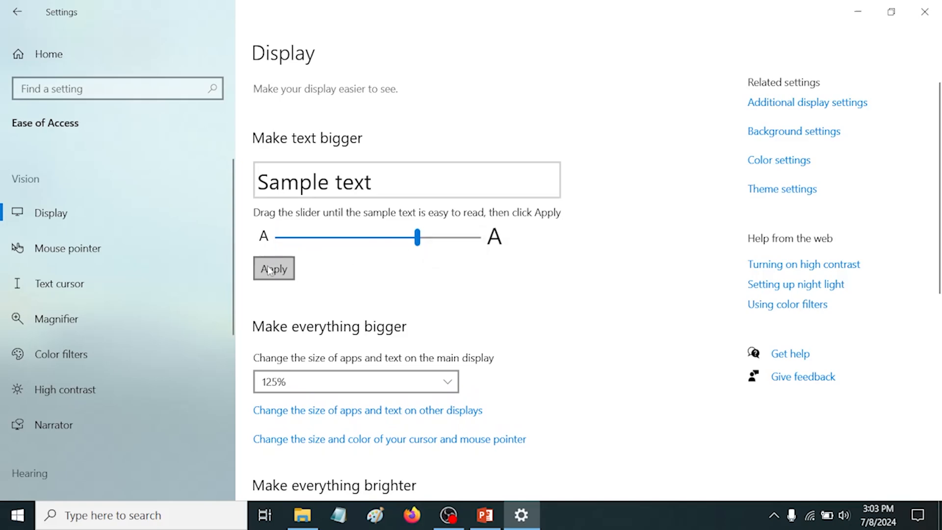
pyautogui.click(270, 269)
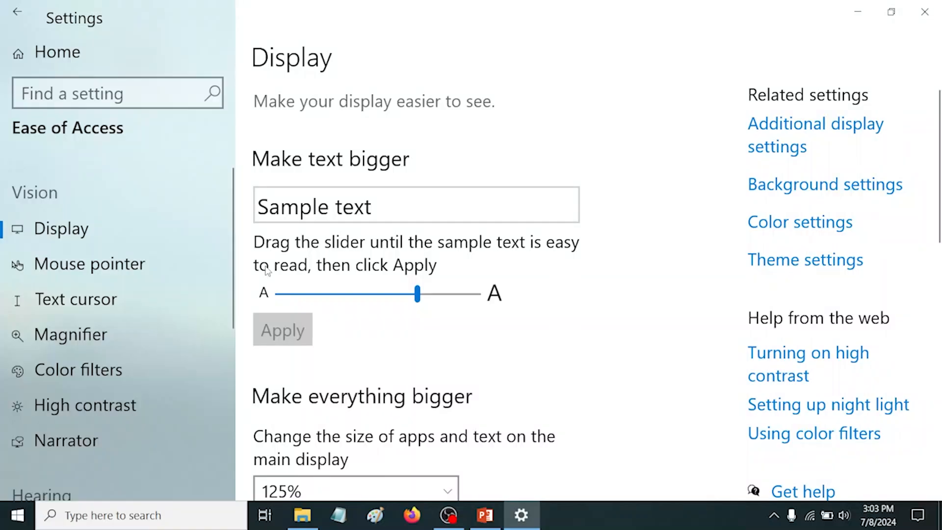
pyautogui.scroll(-1, 572, 284)
pyautogui.scroll(-8, 572, 289)
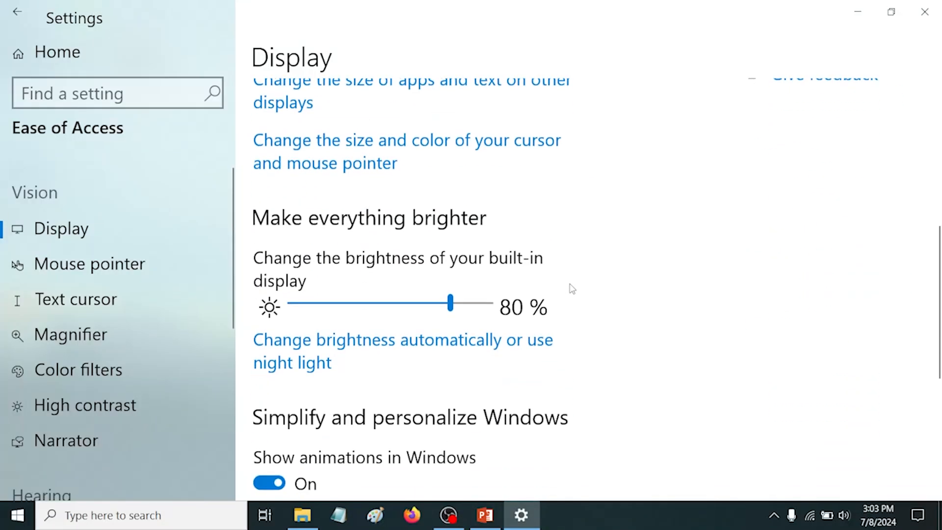
pyautogui.scroll(8, 570, 290)
pyautogui.scroll(2, 569, 293)
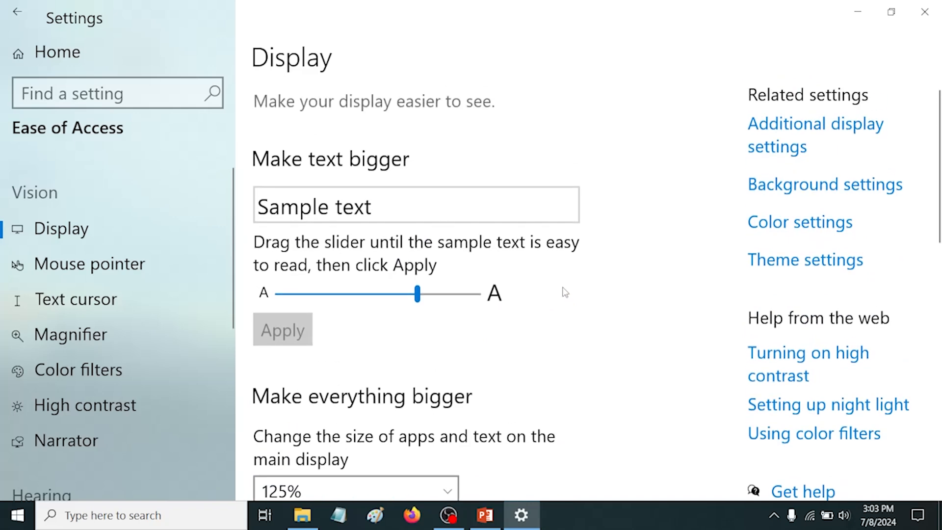
# Open Firefox to check the enlarged interface text, and close it again
pyautogui.click(412, 516)
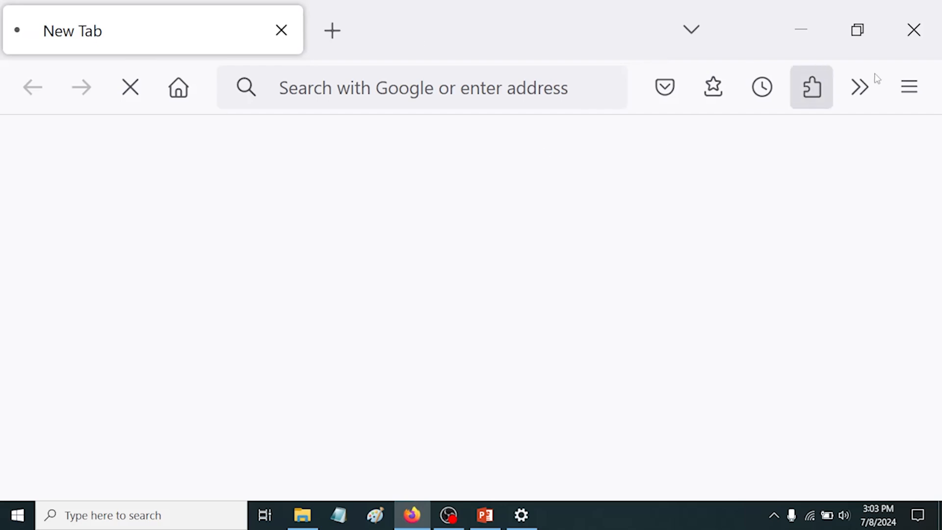
pyautogui.click(927, 41)
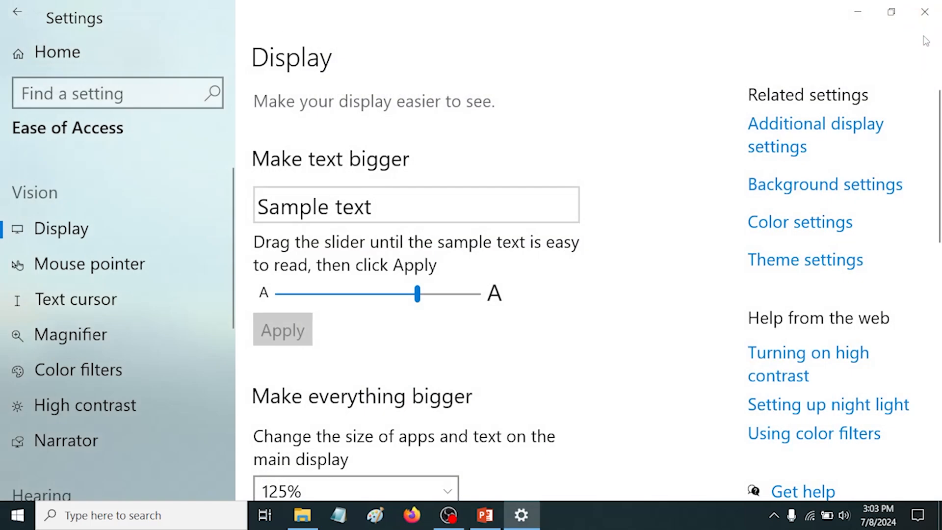
# Set the size of apps and text on the main display to 150%
pyautogui.scroll(-3, 593, 222)
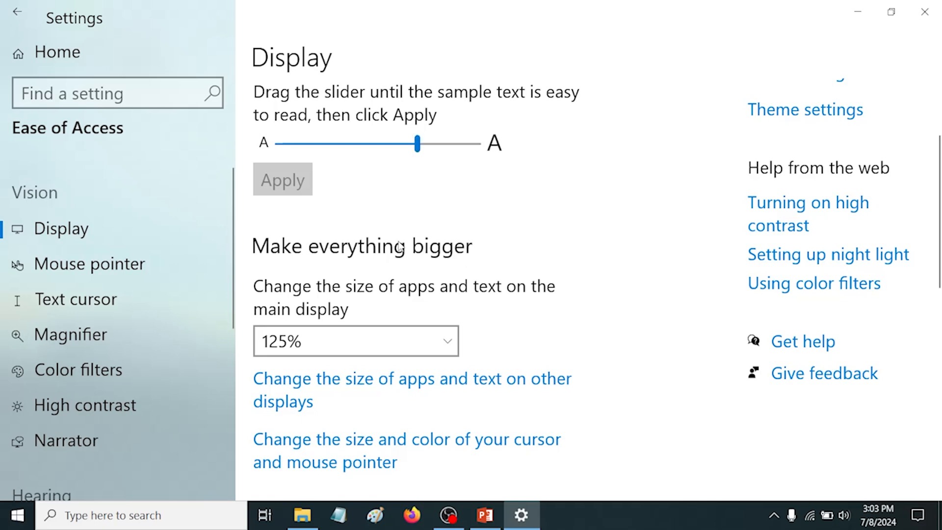
pyautogui.scroll(3, 404, 253)
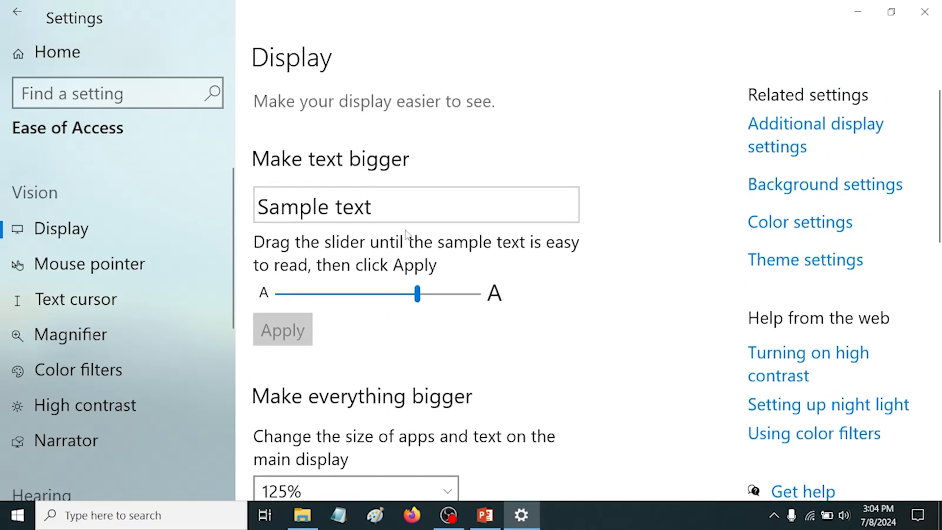
pyautogui.scroll(-3, 406, 235)
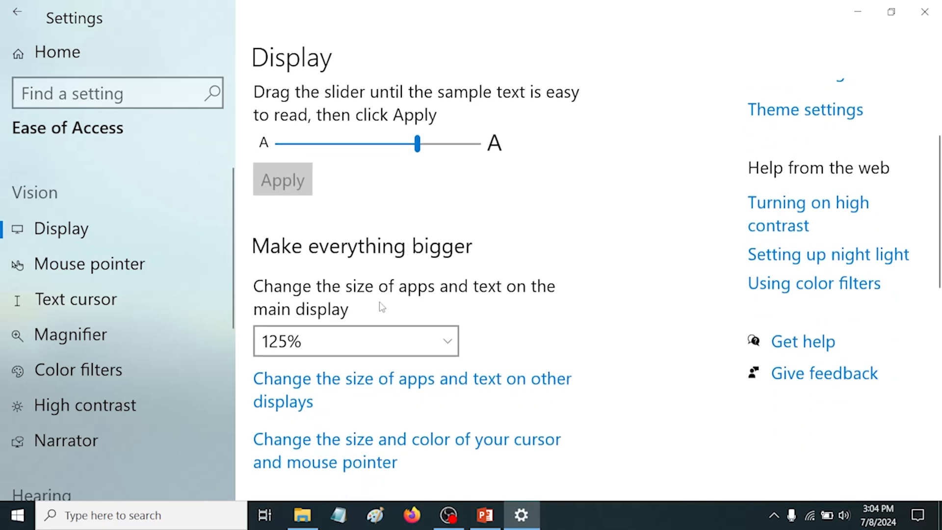
pyautogui.click(353, 346)
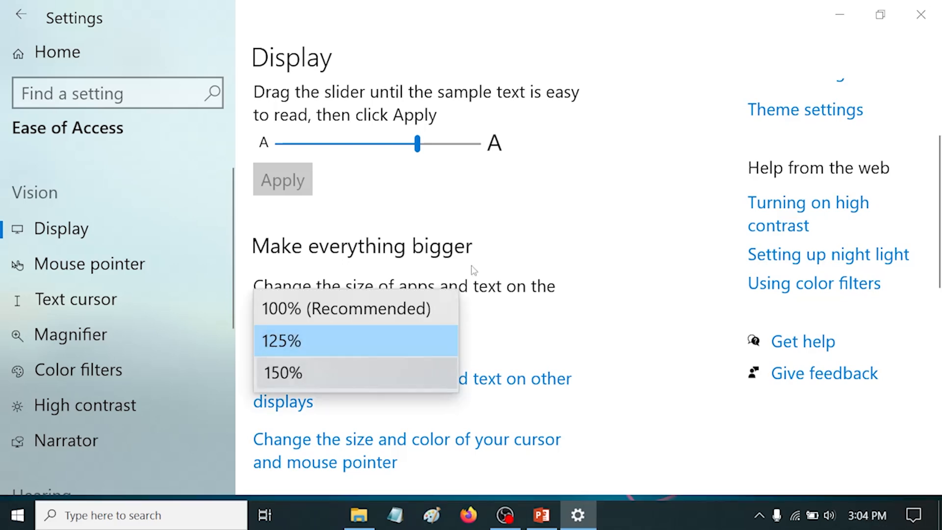
pyautogui.click(288, 378)
pyautogui.scroll(-1, 560, 250)
pyautogui.scroll(-2, 560, 251)
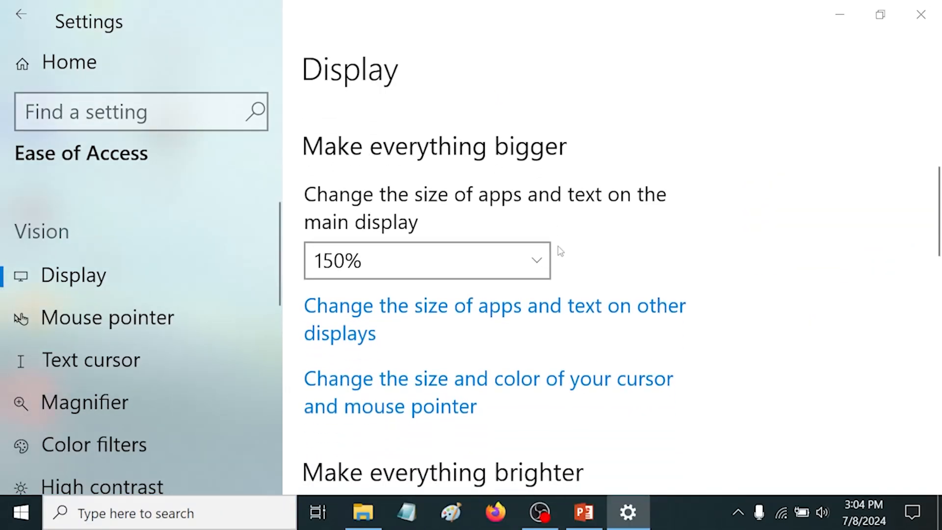
# Reset the text size to 100%, apply it, and set the main display's app and text size to 125%
pyautogui.scroll(4, 545, 277)
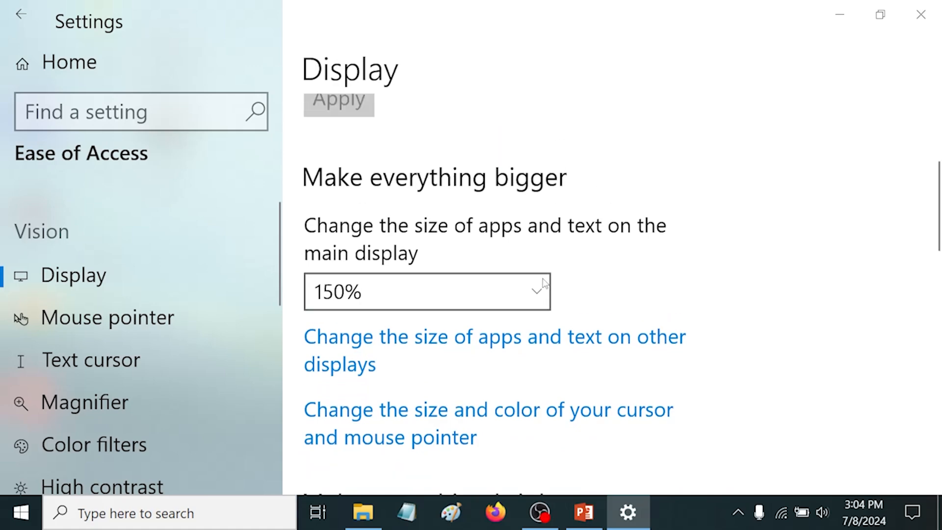
pyautogui.moveTo(500, 321); pyautogui.dragTo(332, 321)
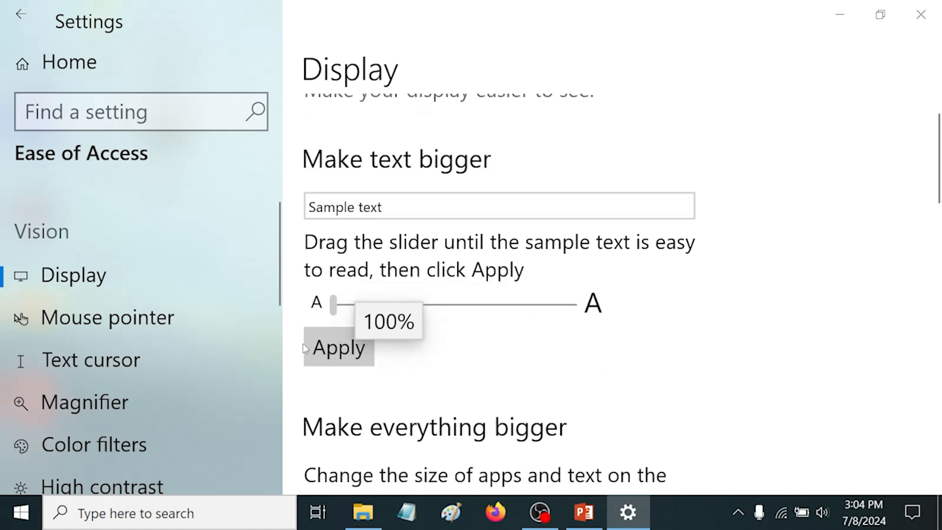
pyautogui.click(335, 348)
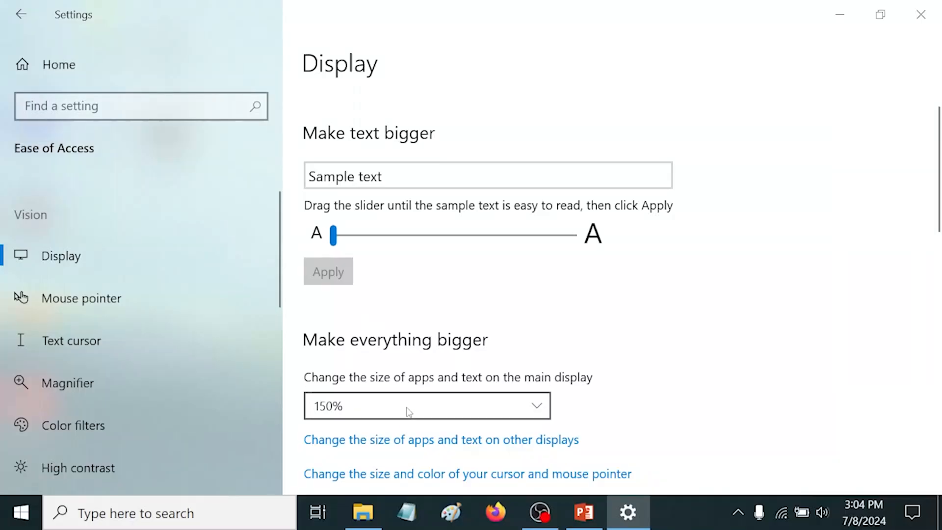
pyautogui.click(407, 410)
pyautogui.click(372, 377)
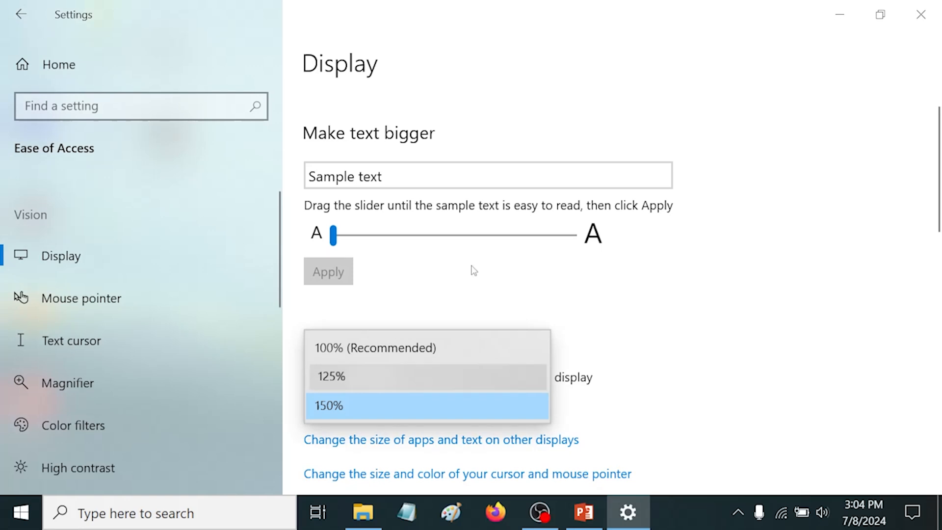
# Try out the built-in display's brightness slider and return it to 80 %
pyautogui.scroll(-6, 558, 197)
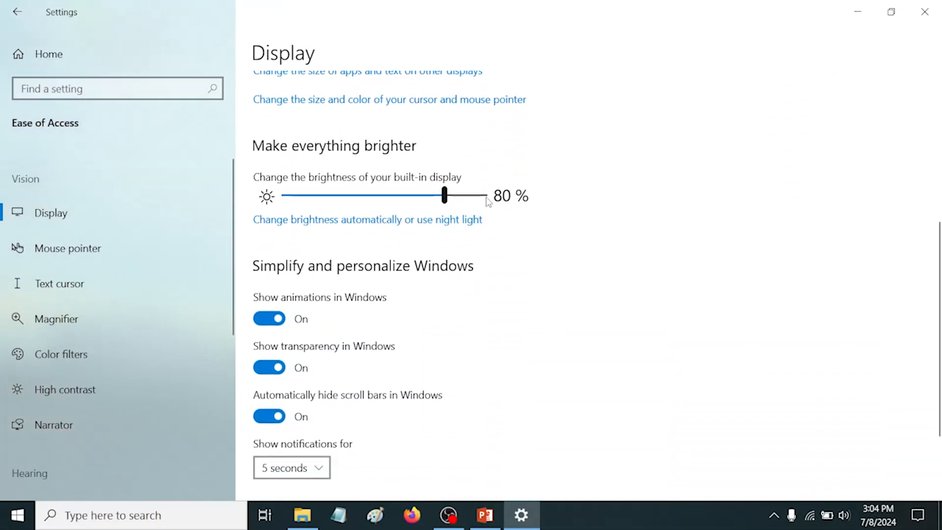
pyautogui.moveTo(445, 199)
pyautogui.mouseDown()
pyautogui.moveTo(318, 201)
pyautogui.moveTo(445, 196)
pyautogui.mouseUp()
# Turn off the desktop background image, check the desktop, and turn the image back on
pyautogui.scroll(-3, 465, 234)
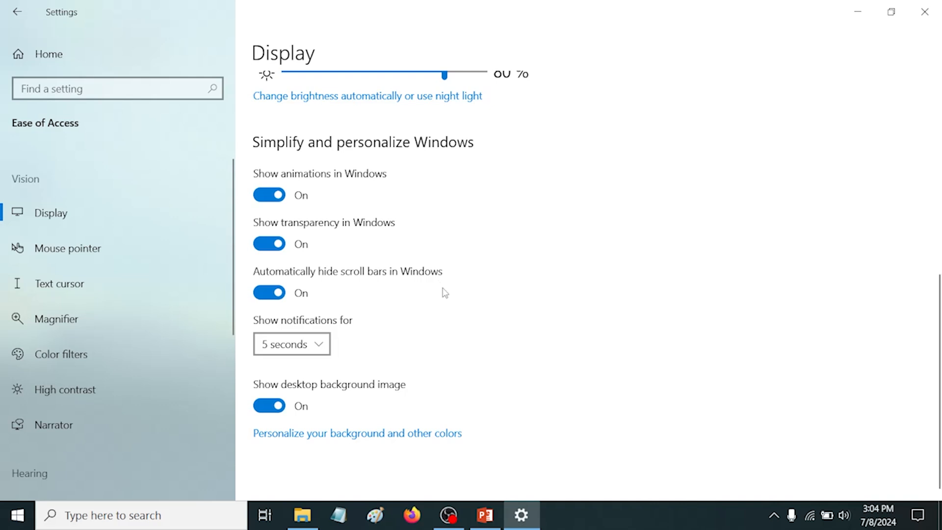
pyautogui.click(263, 410)
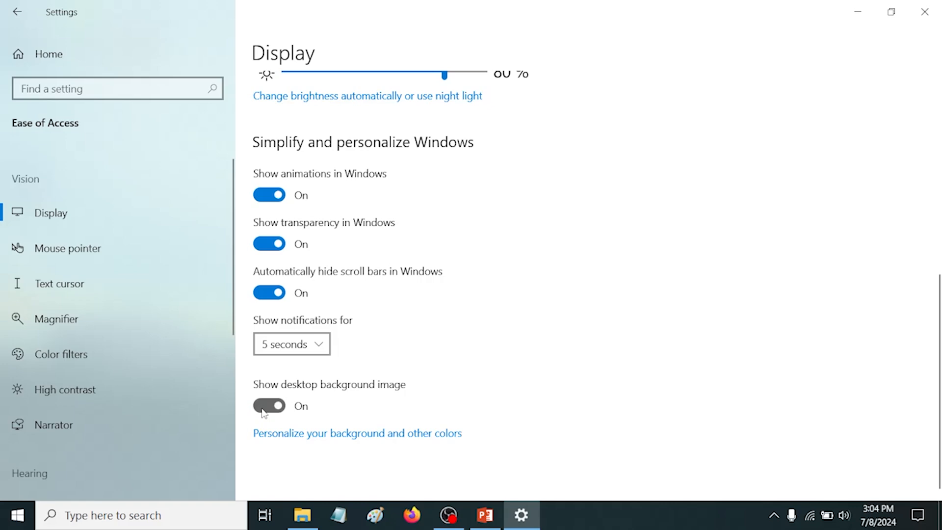
pyautogui.click(857, 7)
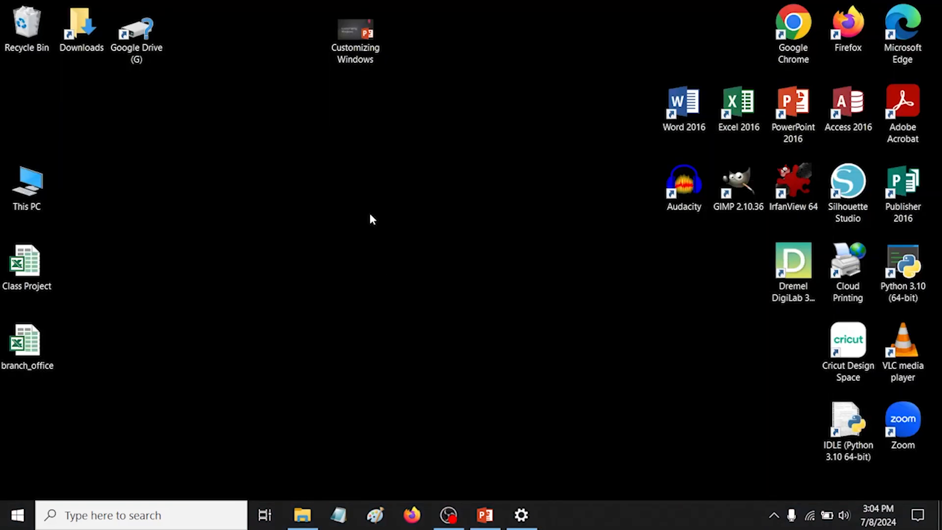
pyautogui.click(522, 516)
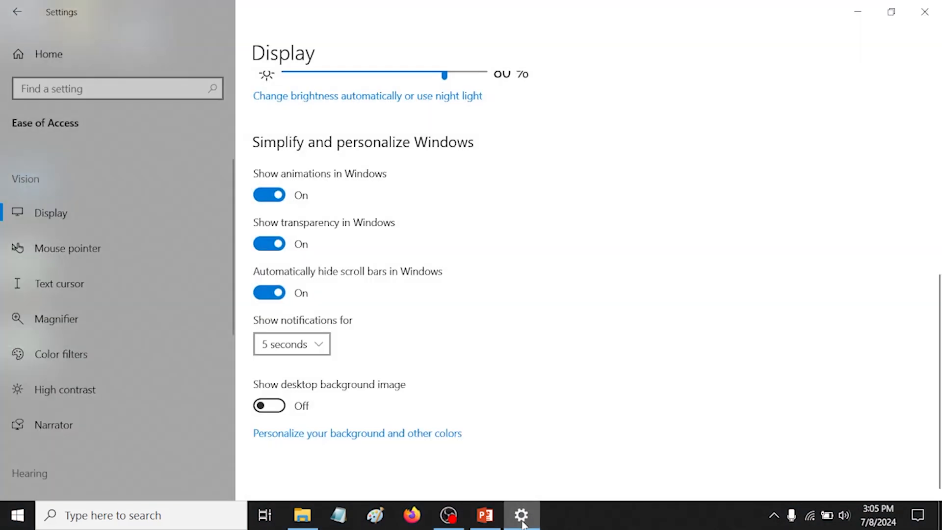
pyautogui.click(269, 406)
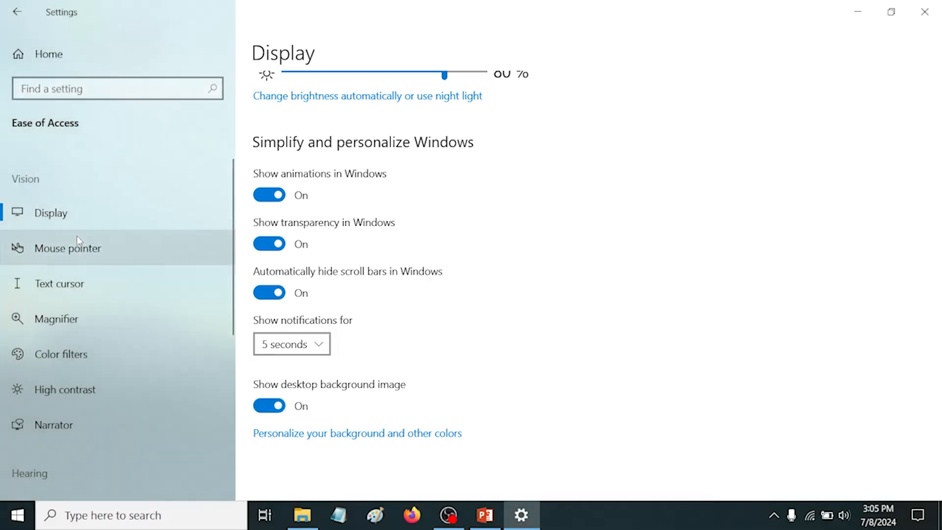
# Open the Mouse pointer settings and try out the pointer size, ending at the smallest size
pyautogui.click(50, 254)
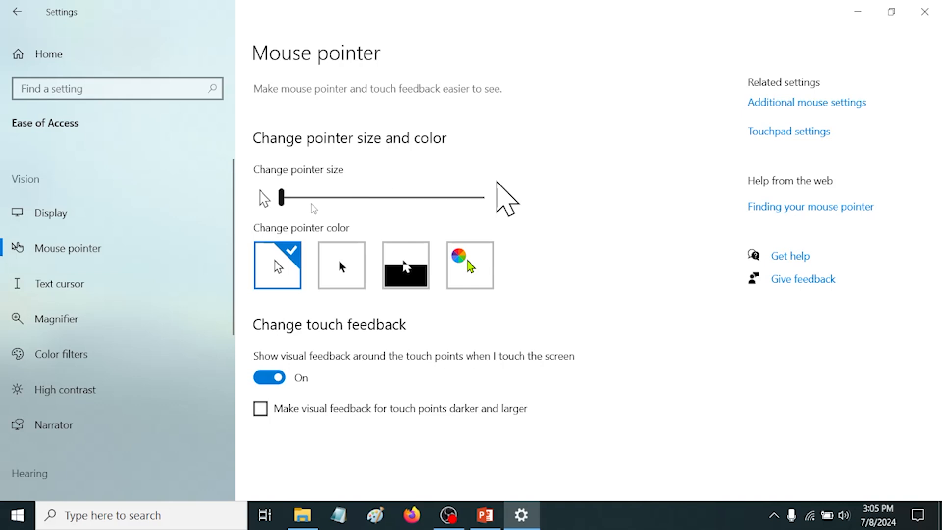
pyautogui.moveTo(282, 199); pyautogui.dragTo(263, 198)
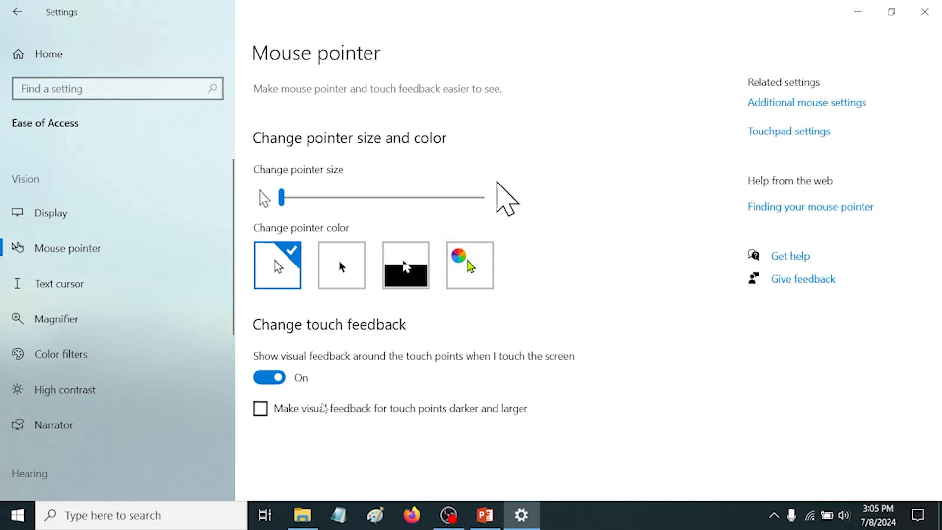
# Turn on the text cursor indicator and try its size slider, ending at the middle of the range
pyautogui.click(49, 290)
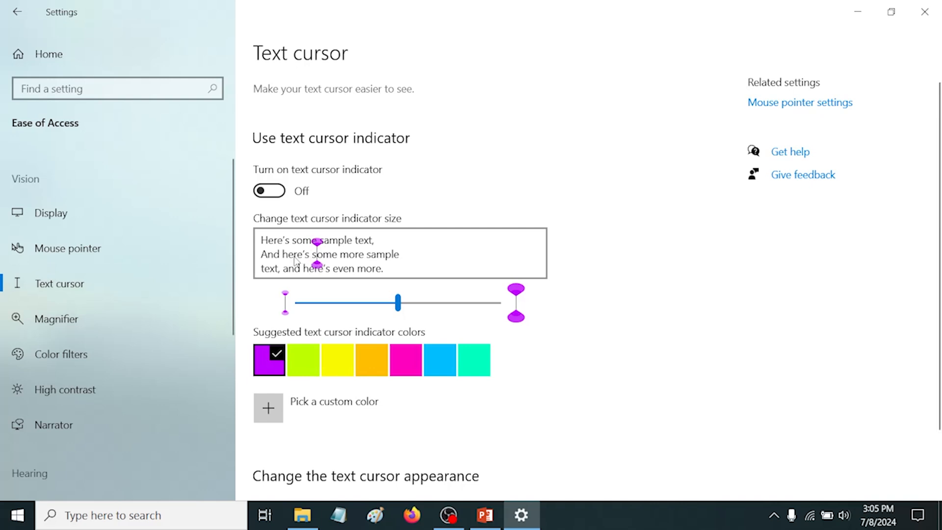
pyautogui.click(279, 192)
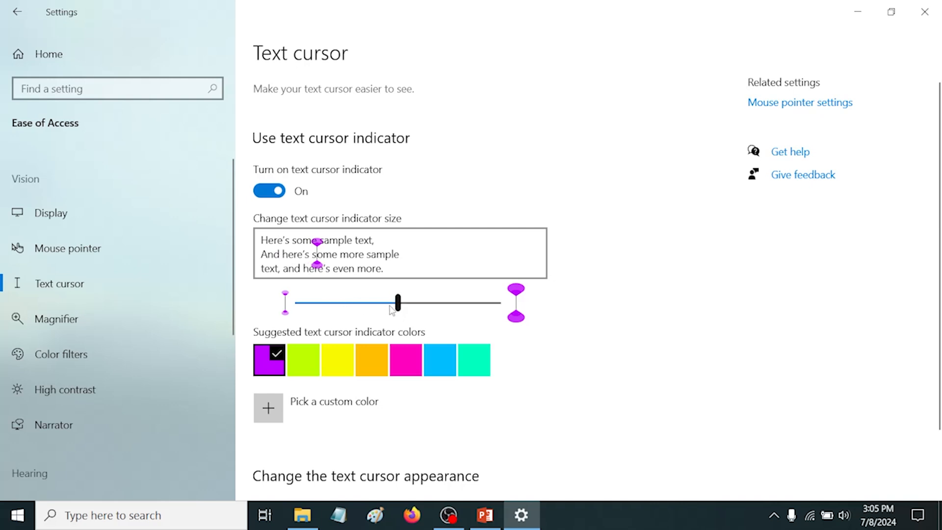
pyautogui.moveTo(400, 309)
pyautogui.mouseDown()
pyautogui.moveTo(492, 308)
pyautogui.moveTo(308, 308)
pyautogui.moveTo(398, 306)
pyautogui.mouseUp()
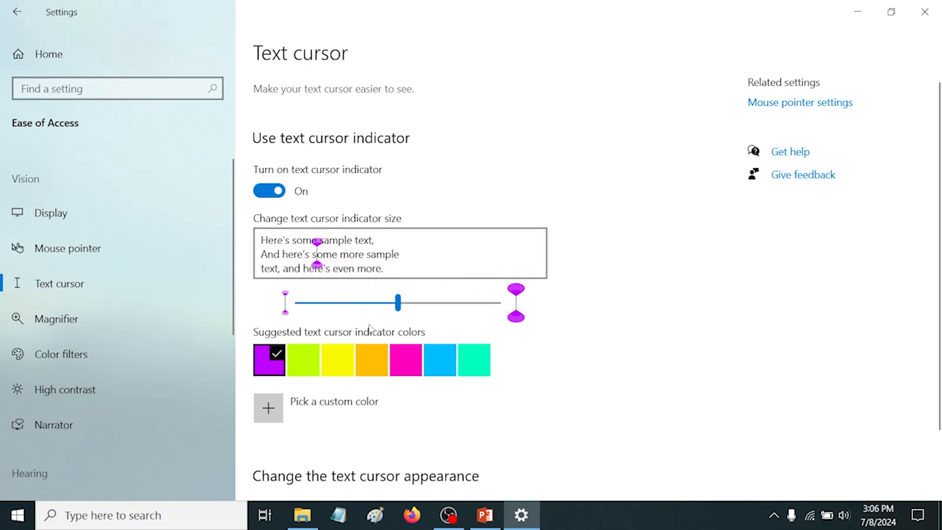
# Set the text cursor indicator to the suggested light blue color, and view the custom color picker without applying a custom color
pyautogui.click(437, 354)
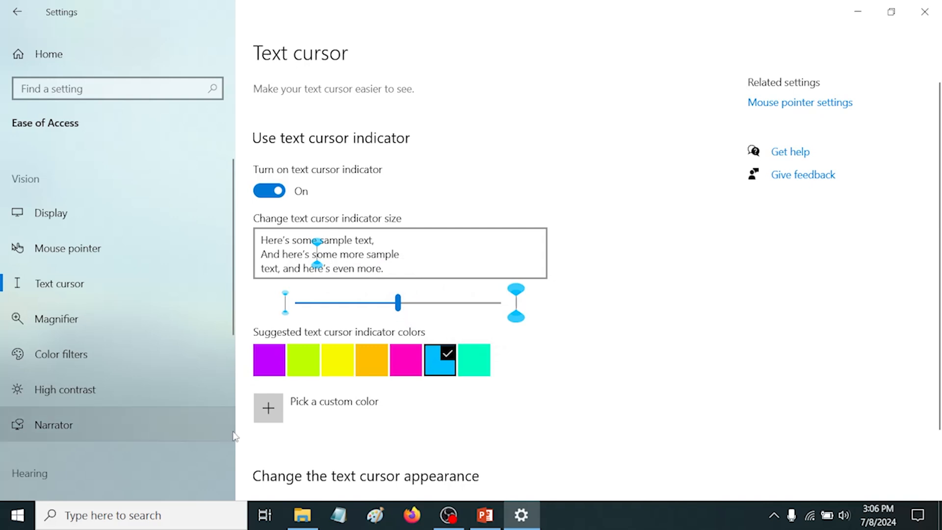
pyautogui.click(278, 409)
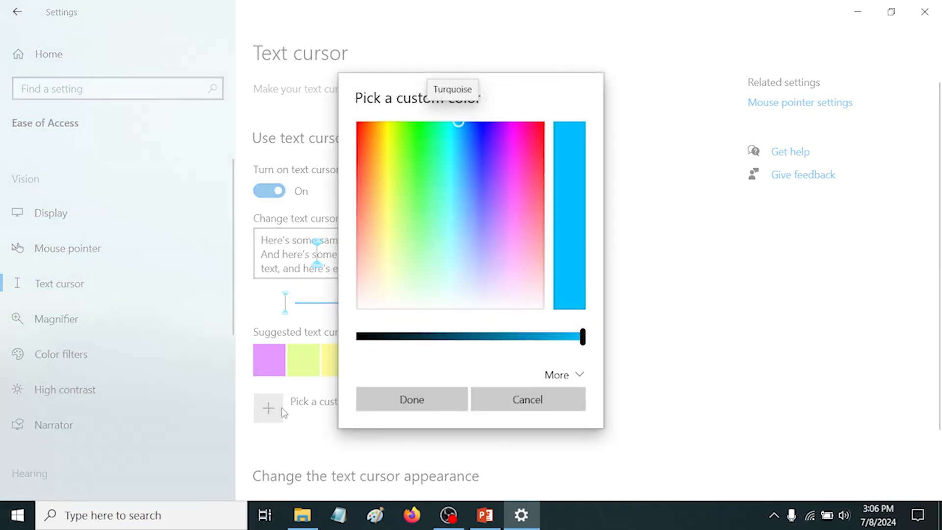
pyautogui.click(554, 398)
# Try the text cursor thickness at its maximum and return it to the thinnest setting
pyautogui.scroll(-3, 557, 392)
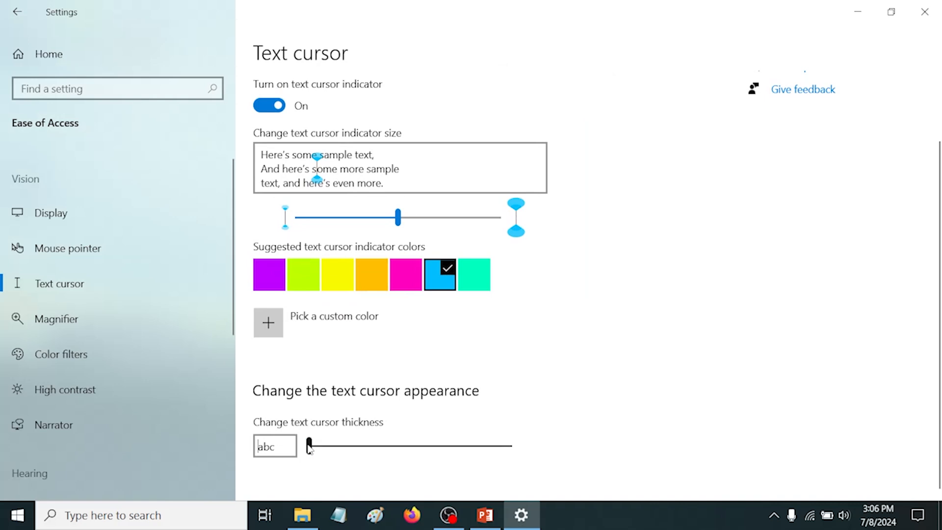
pyautogui.moveTo(309, 448); pyautogui.dragTo(513, 448)
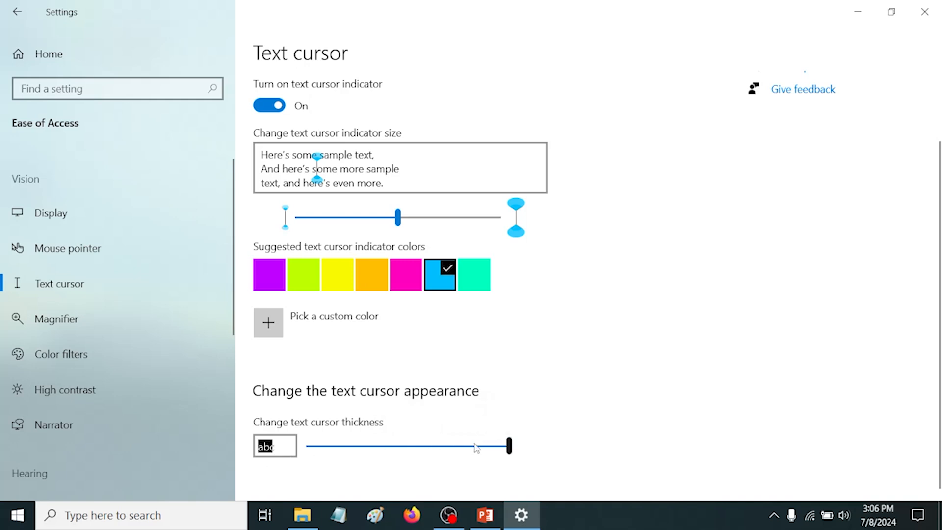
pyautogui.moveTo(509, 447); pyautogui.dragTo(295, 453)
# Open Notepad and enter the sample lines "slfkhaslfasdf" and "sdfasfasdf" to test the text cursor indicator
pyautogui.click(343, 517)
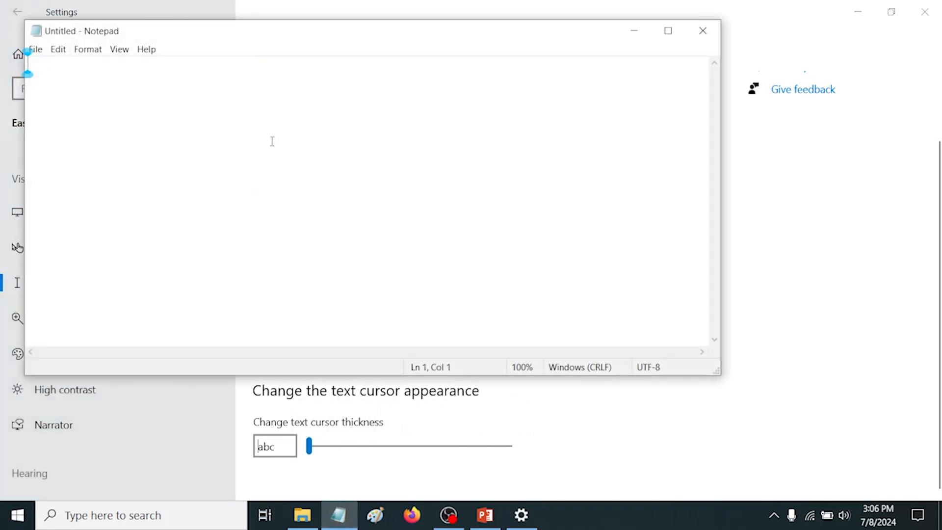
pyautogui.write('slfkhaslfasdf')
pyautogui.press('Return')
pyautogui.write('sdfasfasdf')
pyautogui.press('Return')
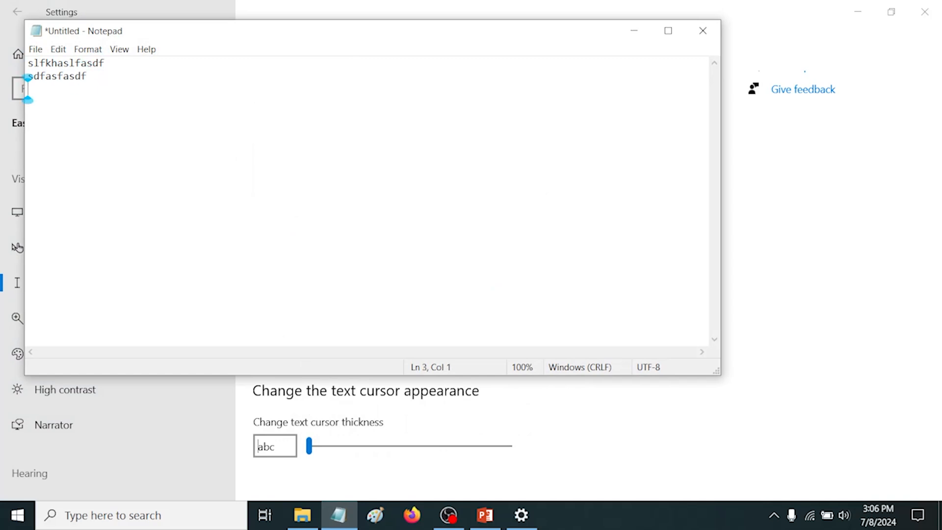
# Add the lines "sfasdfsdfasd" and "sdfasdfasdfasdfasdfasdfsdf" to the Notepad text, and close Notepad without saving
pyautogui.write('sfasdfsdfasd')
pyautogui.press('Return')
pyautogui.write('sdfasdfasdfasdfasdf')
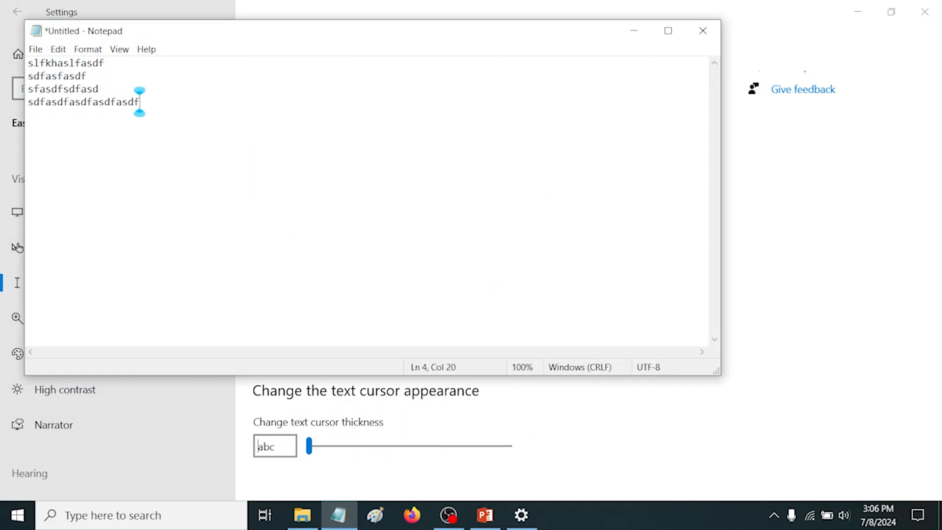
pyautogui.write('asdfsdf')
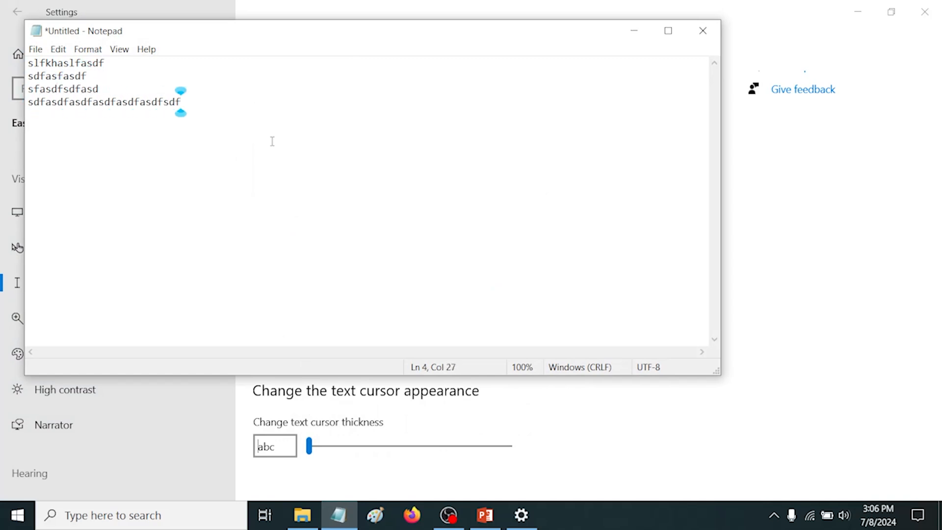
pyautogui.click(703, 30)
pyautogui.click(499, 260)
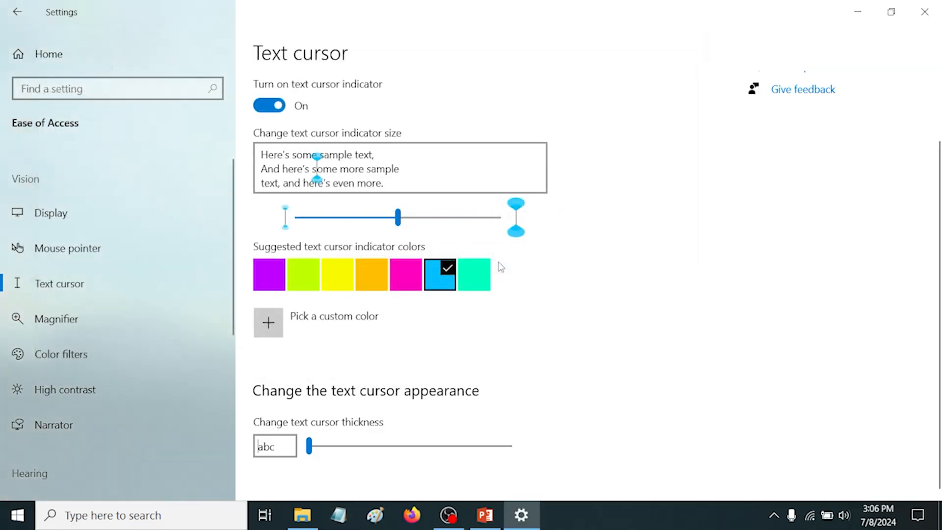
# Change the text cursor indicator to the suggested purple color and turn the indicator off
pyautogui.click(273, 275)
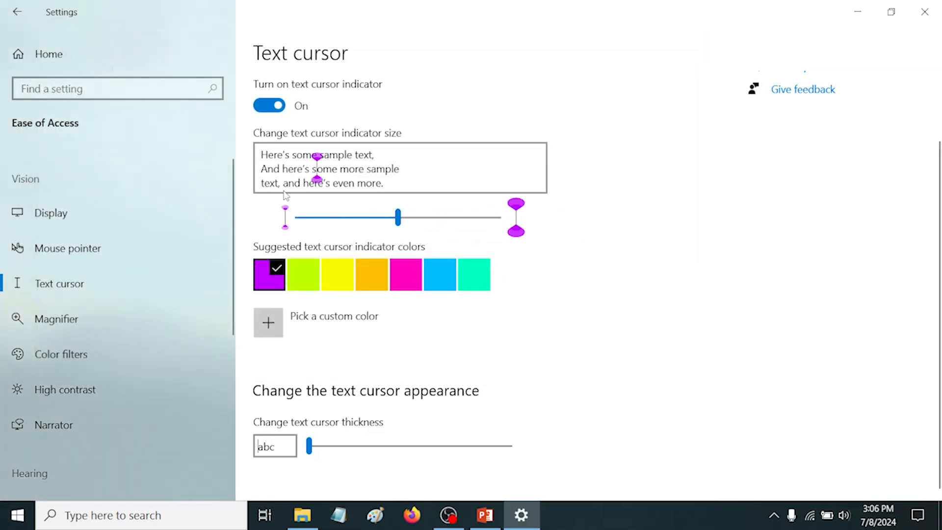
pyautogui.click(268, 106)
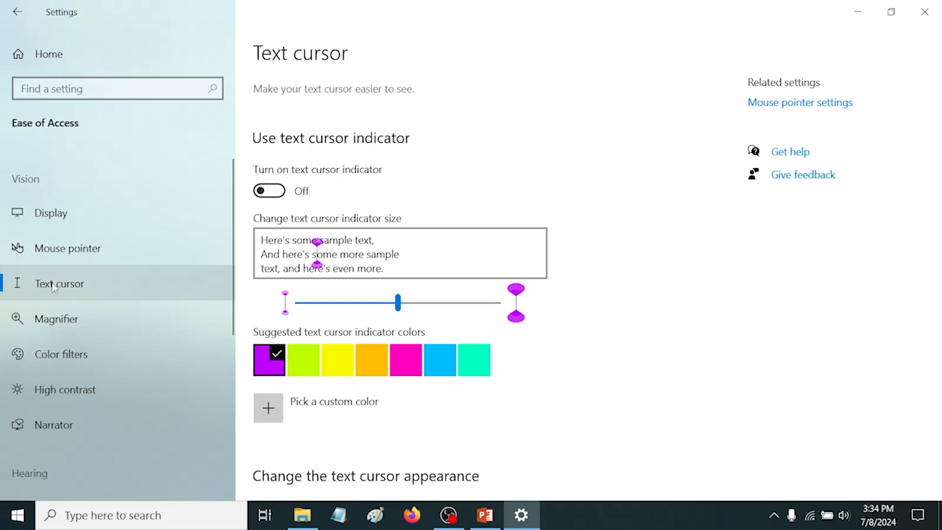
# Turn on Magnifier from its Ease of Access page, and try zooming in before returning the zoom to 200%
pyautogui.click(53, 318)
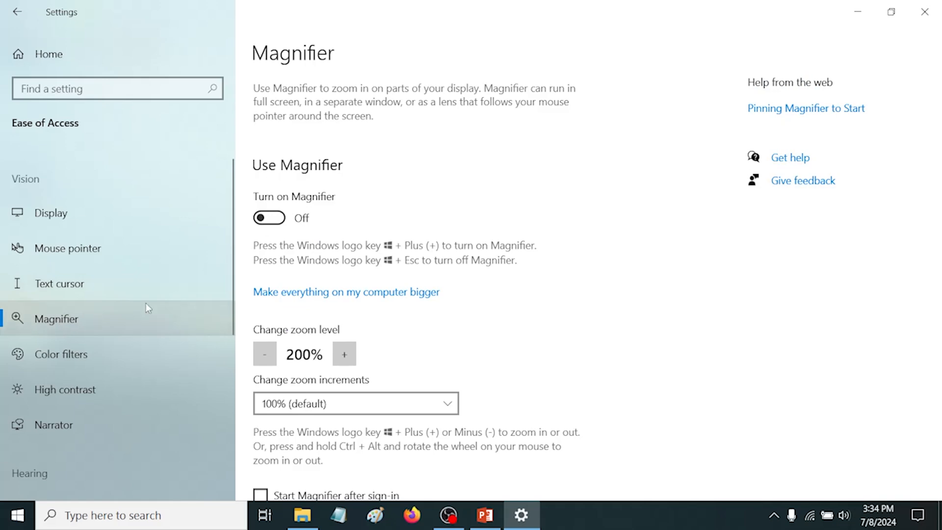
pyautogui.click(278, 219)
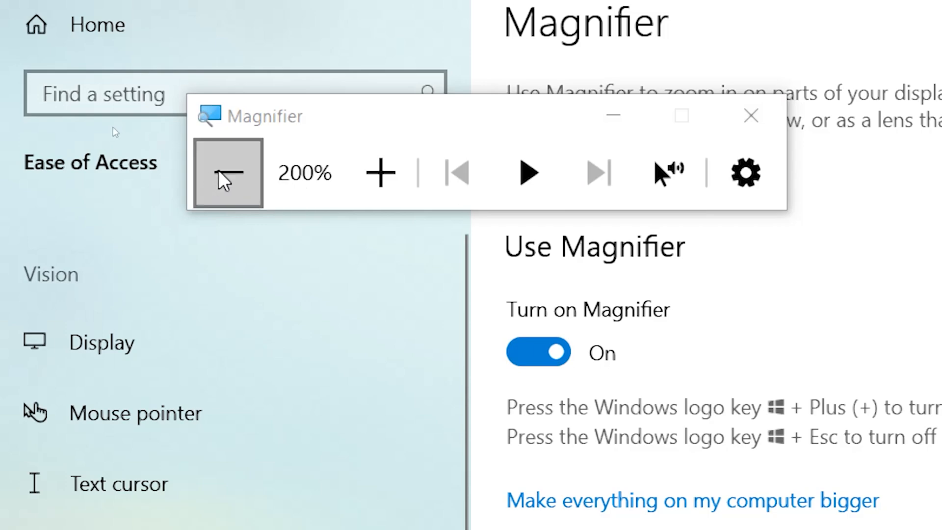
pyautogui.click(381, 173)
pyautogui.click(381, 173)
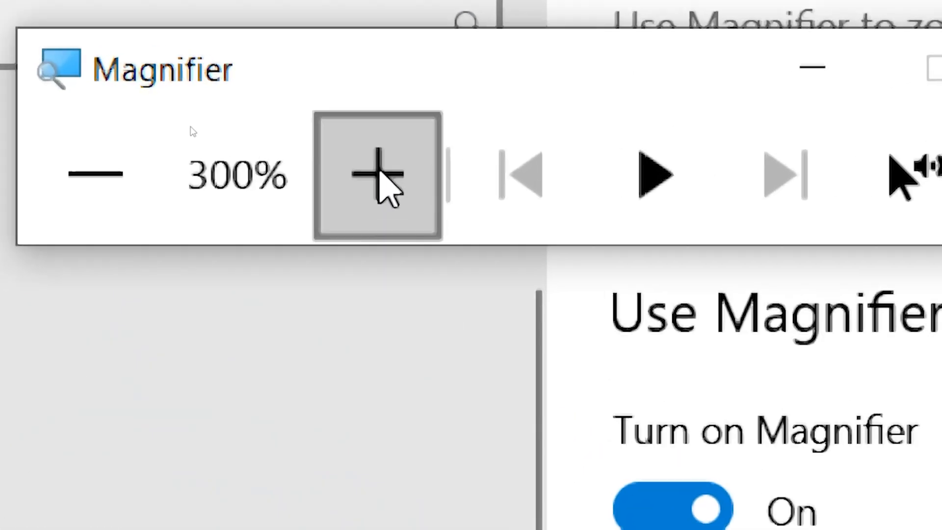
pyautogui.click(126, 178)
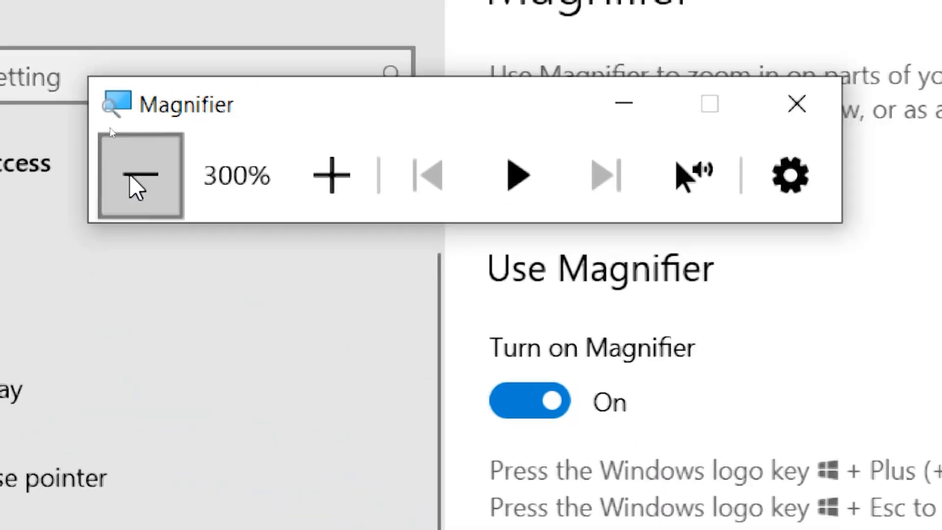
pyautogui.click(129, 178)
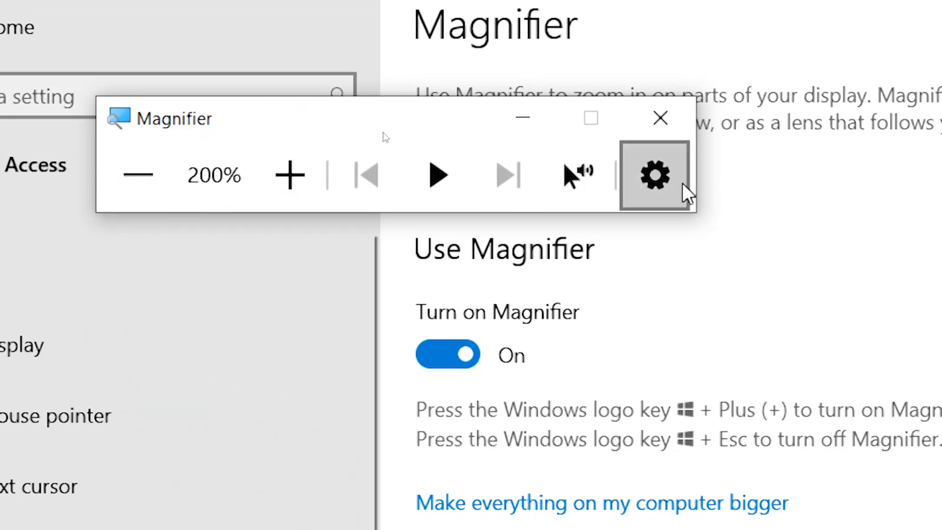
# Have Magnifier read the screen aloud from a chosen point, and pause the reading
pyautogui.click(566, 170)
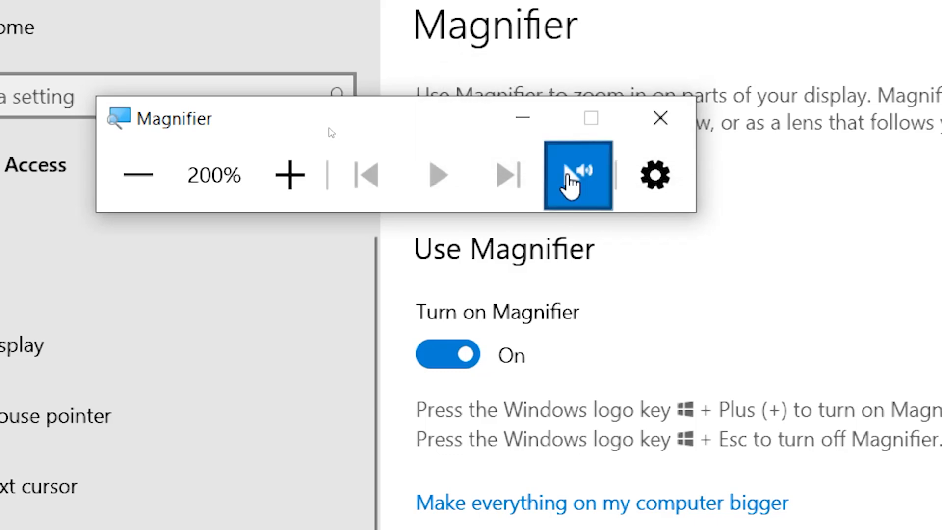
pyautogui.click(744, 106)
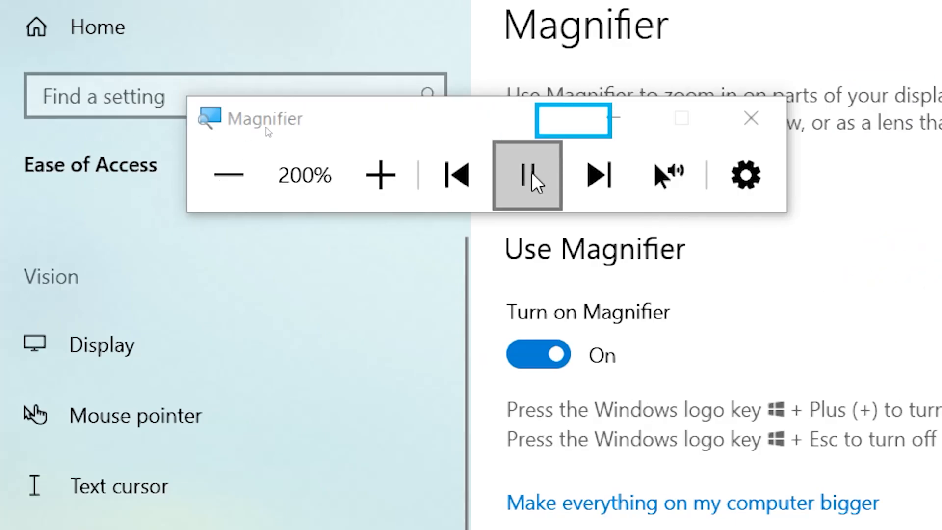
pyautogui.click(530, 174)
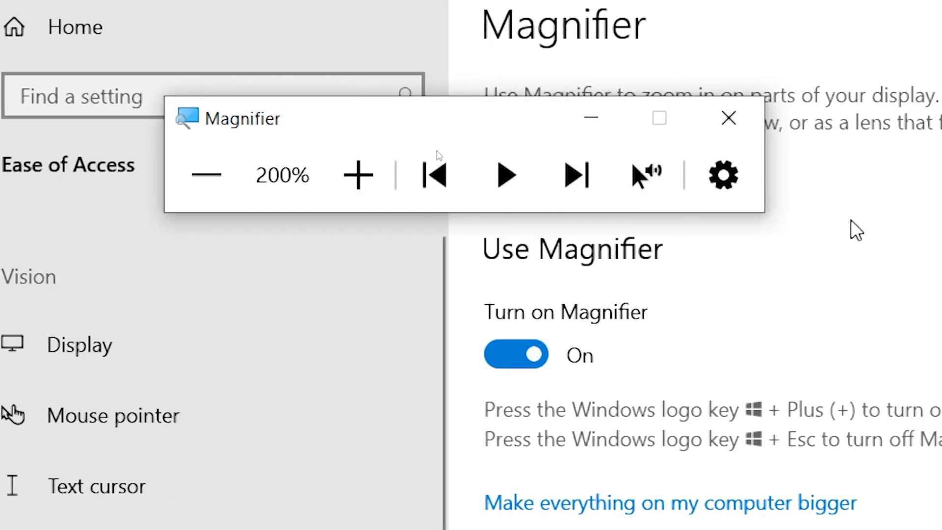
# View Magnifier's reading speed and voice choices without changing them, and close Magnifier
pyautogui.click(732, 185)
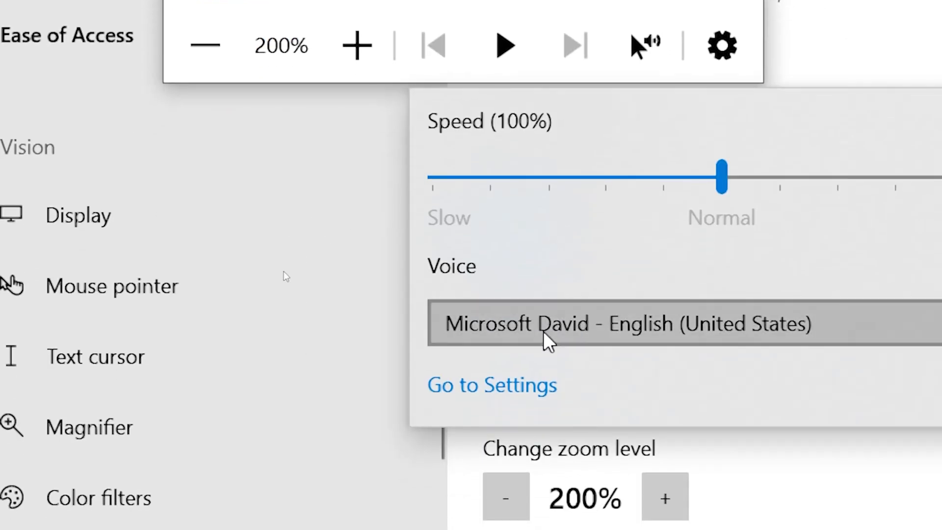
pyautogui.click(548, 340)
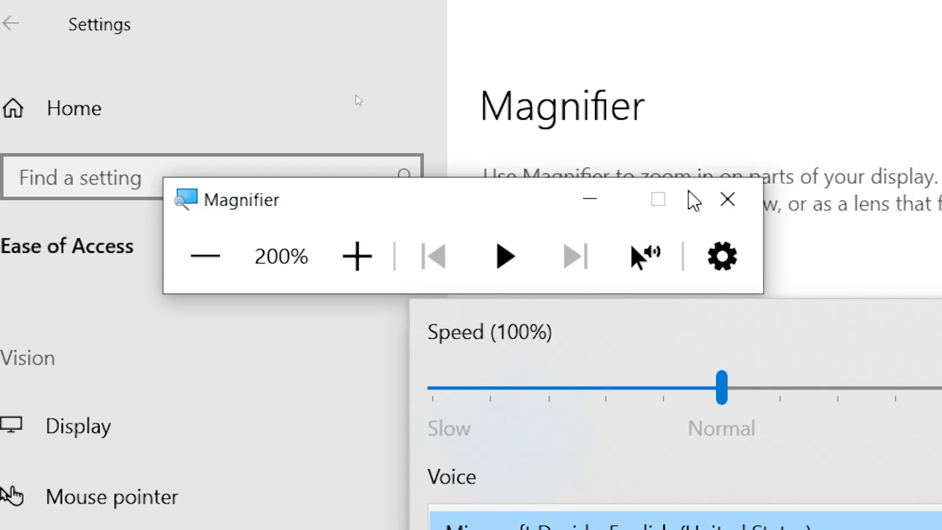
pyautogui.click(729, 204)
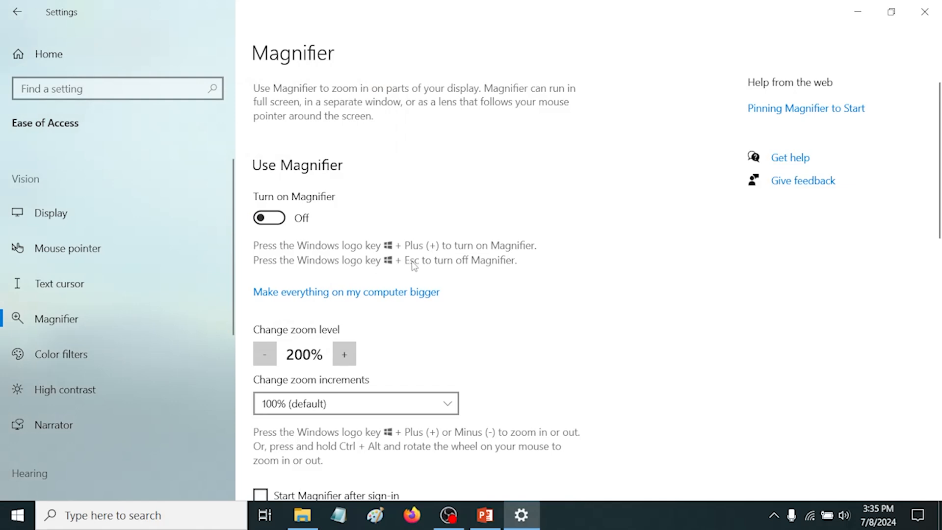
# Try raising and lowering the Magnifier zoom level on its settings page, and examine the zoom increments and remaining Magnifier options
pyautogui.scroll(-3, 579, 238)
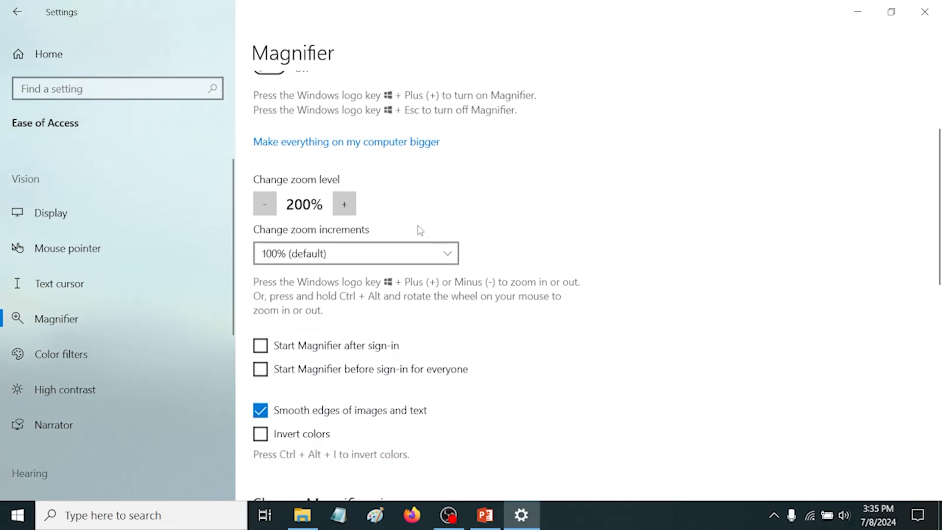
pyautogui.click(345, 205)
pyautogui.click(277, 214)
pyautogui.click(327, 257)
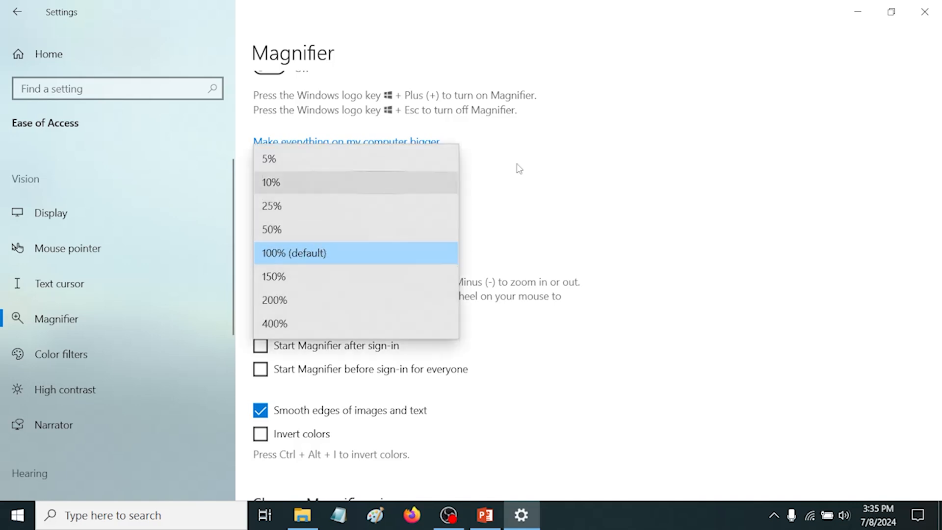
pyautogui.click(568, 184)
pyautogui.scroll(-3, 676, 282)
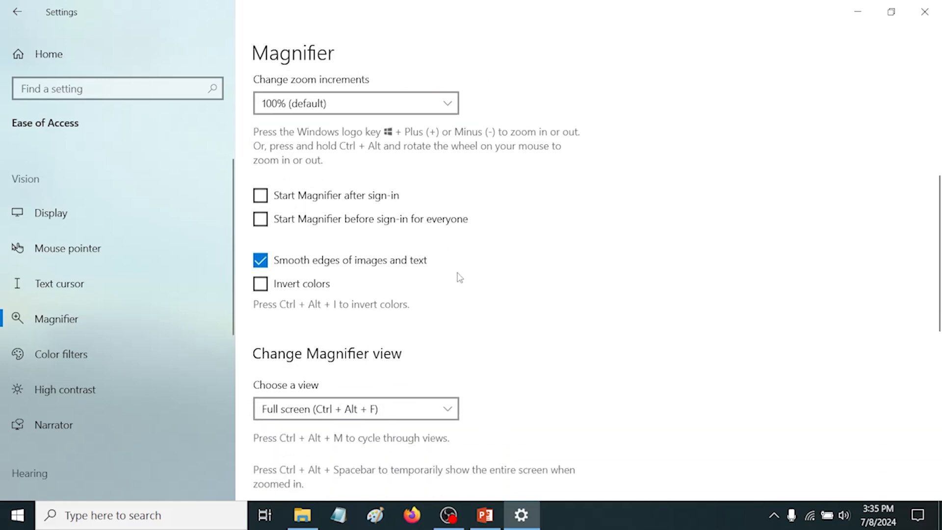
pyautogui.scroll(-6, 461, 289)
pyautogui.scroll(-4, 474, 344)
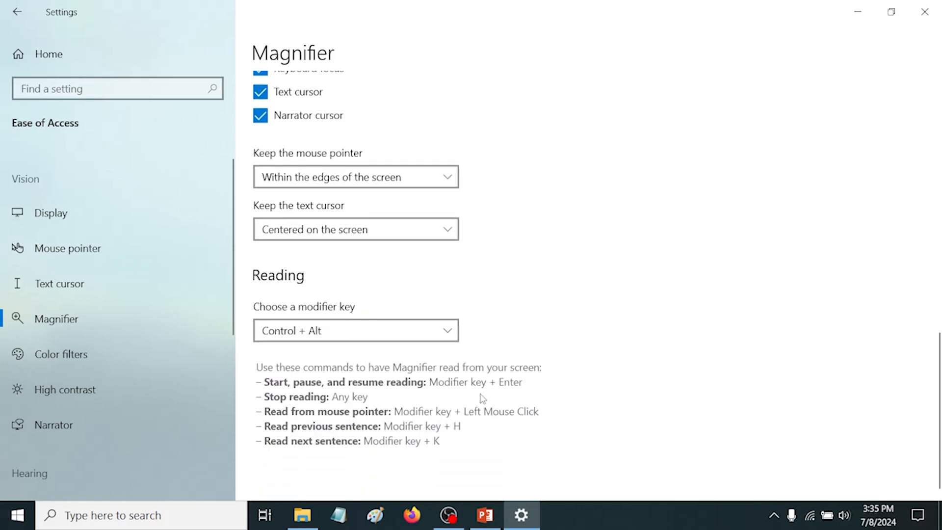
pyautogui.scroll(12, 483, 399)
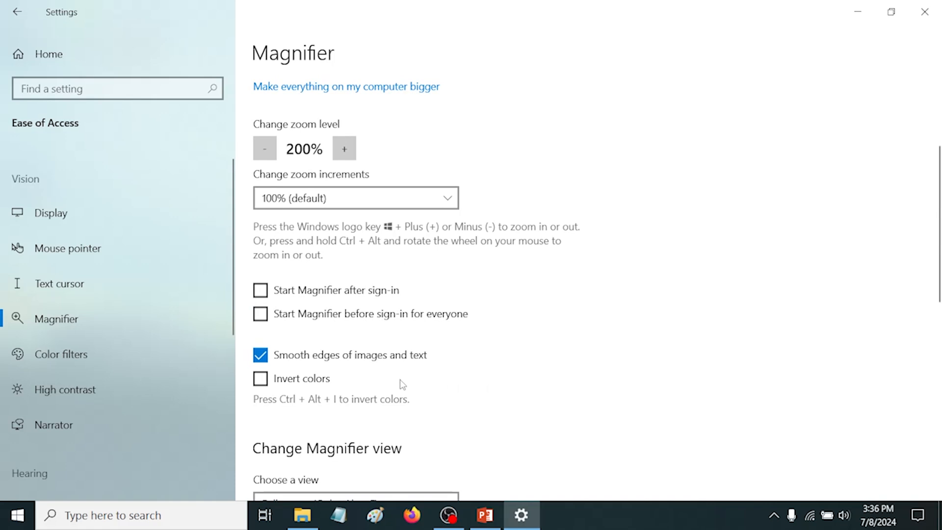
# Turn on color filters in the Ease of Access settings, apply the Inverted filter and check it on the color wheel
pyautogui.click(64, 355)
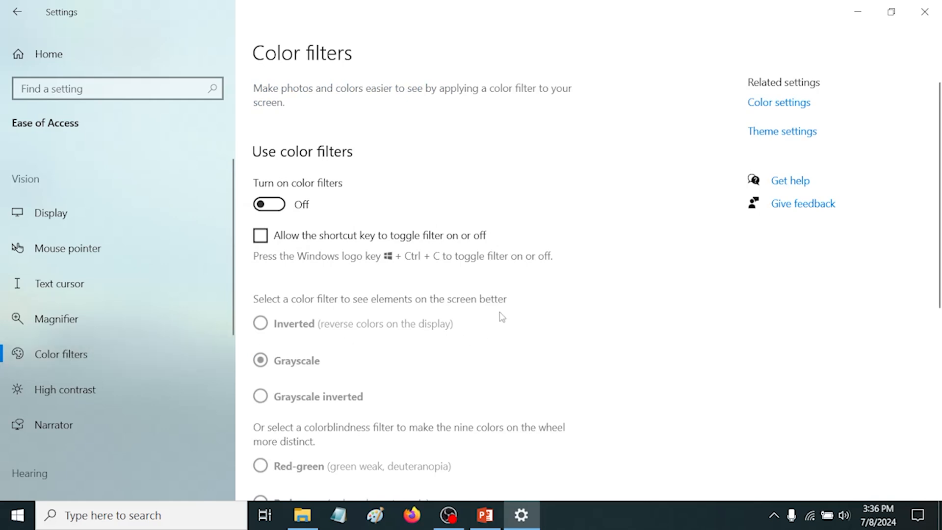
pyautogui.scroll(-2, 500, 290)
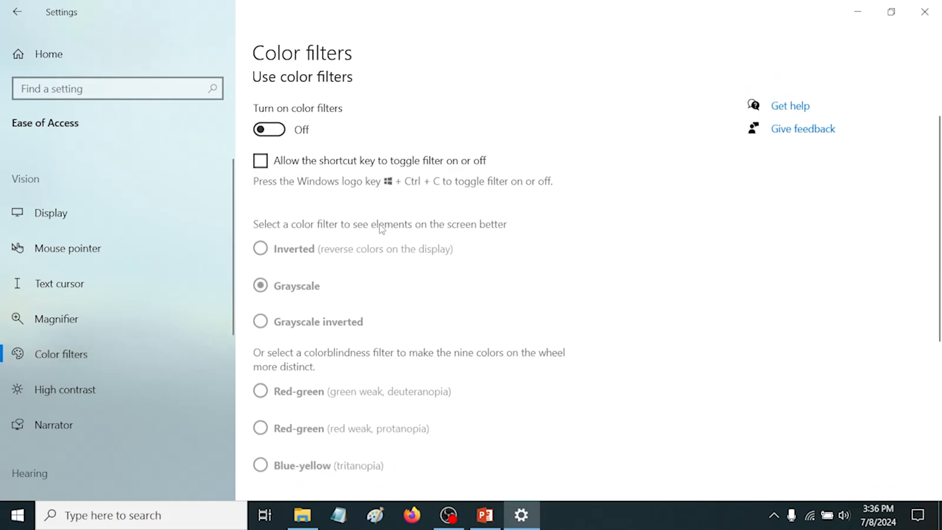
pyautogui.click(277, 131)
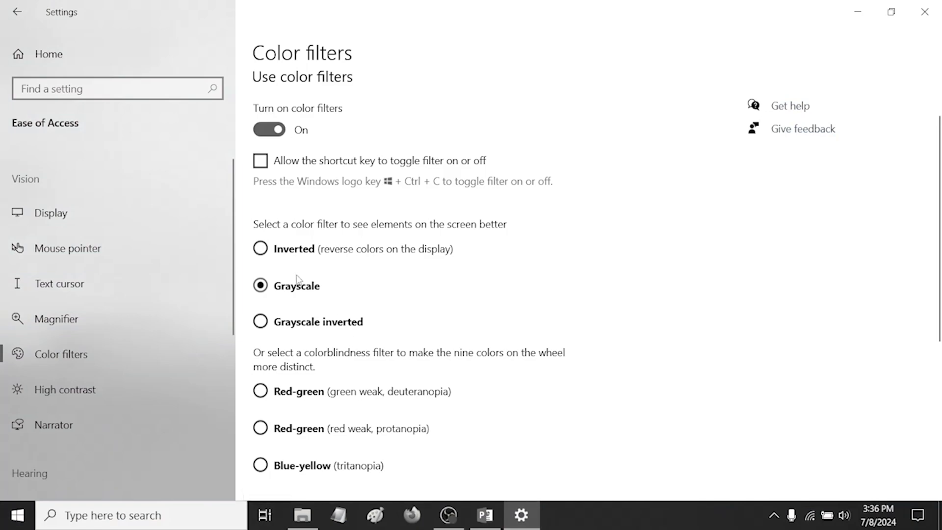
pyautogui.click(261, 249)
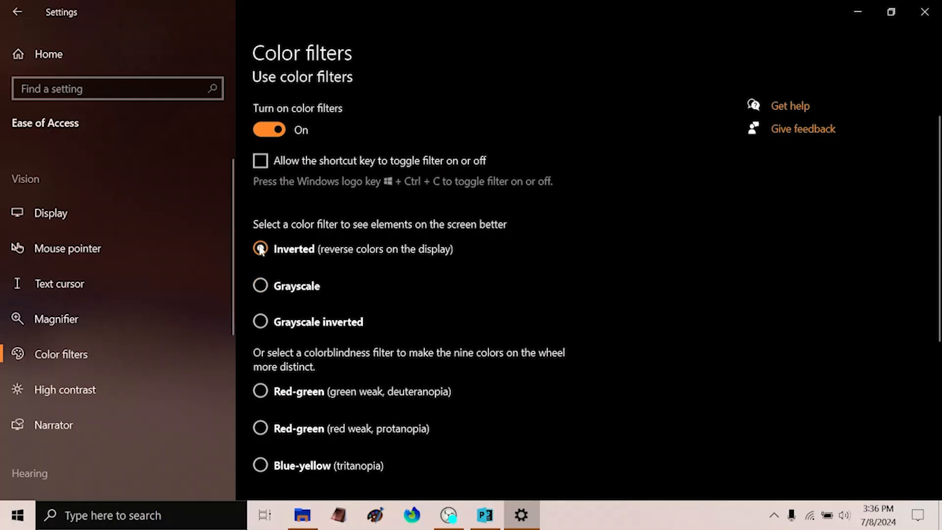
pyautogui.scroll(-6, 378, 300)
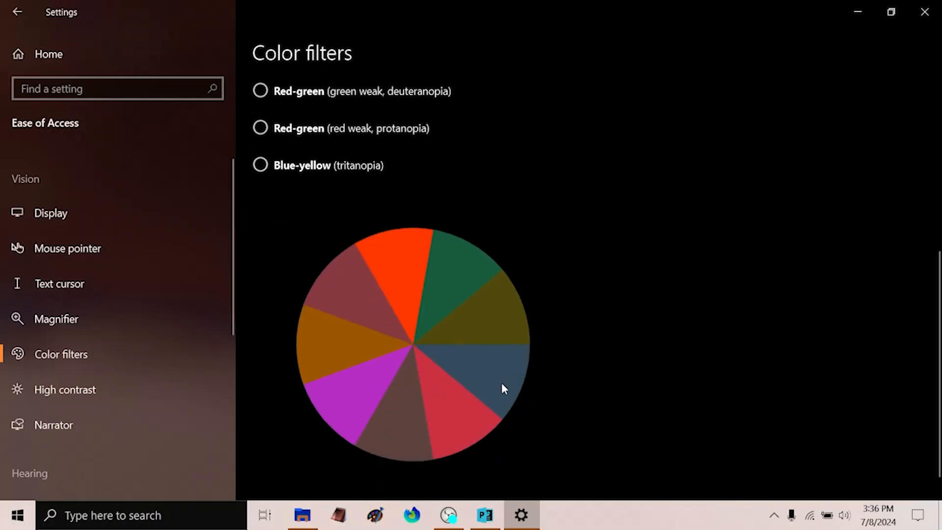
pyautogui.scroll(5, 501, 383)
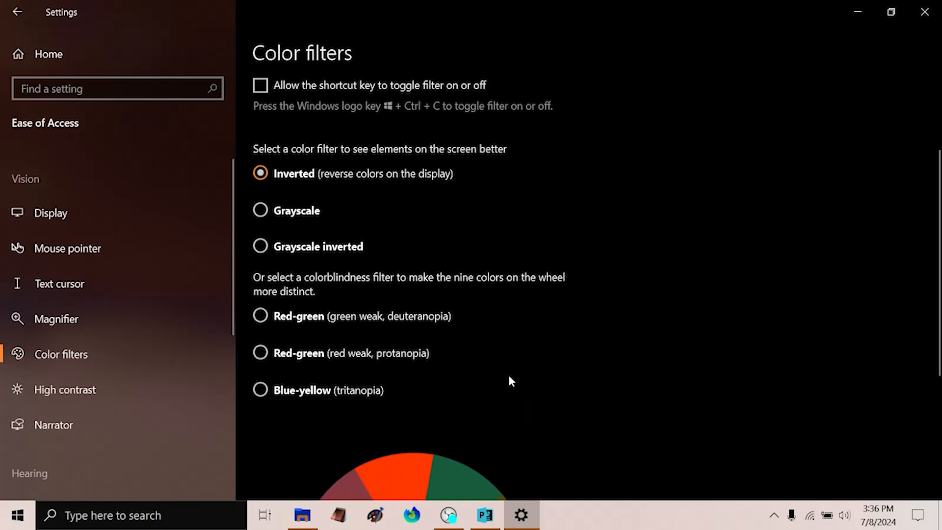
# Try the Grayscale inverted color filter and check its effect on the color wheel
pyautogui.click(260, 247)
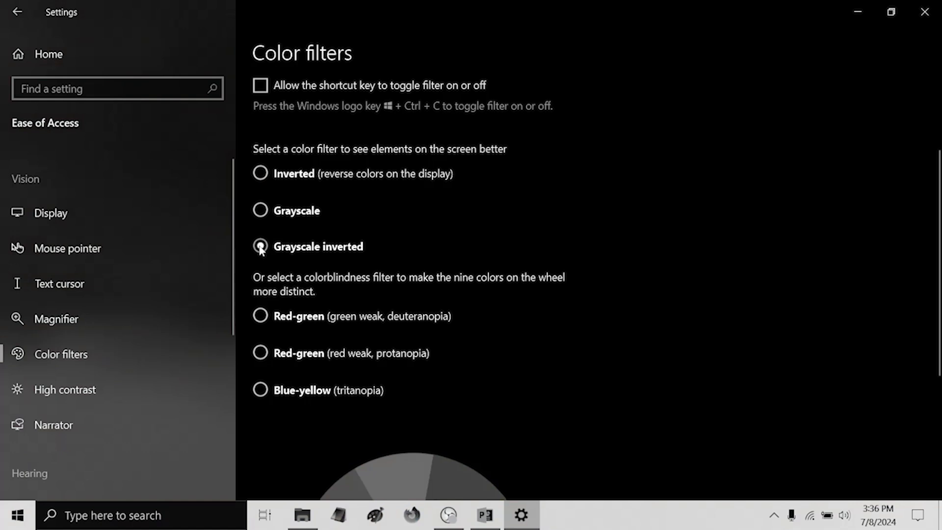
pyautogui.scroll(-5, 606, 252)
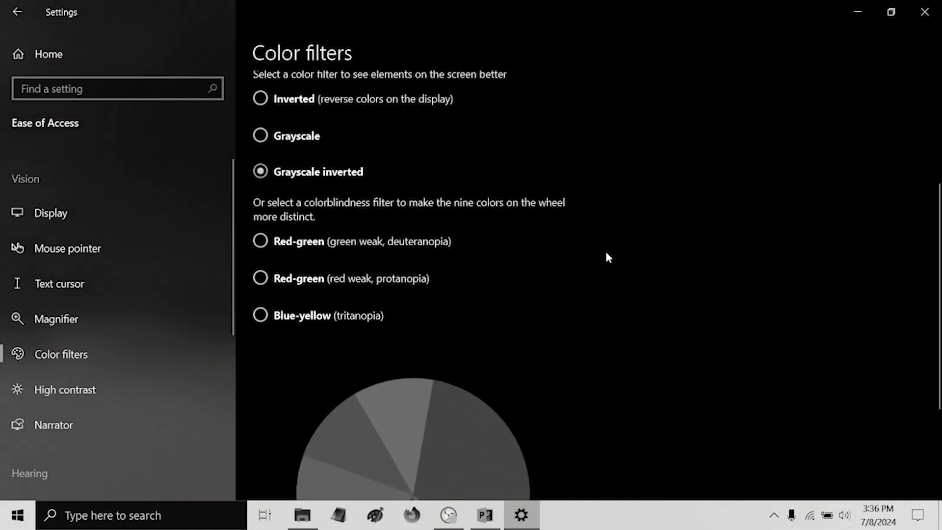
pyautogui.scroll(4, 605, 251)
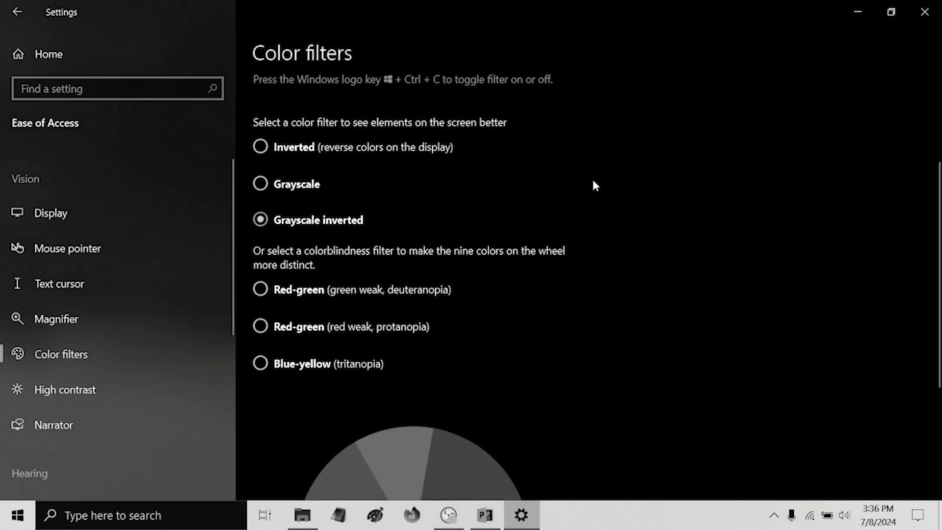
# Try the Red-green colorblindness filters for deuteranopia and protanopia, and finish with the Blue-yellow (tritanopia) filter selected
pyautogui.click(261, 289)
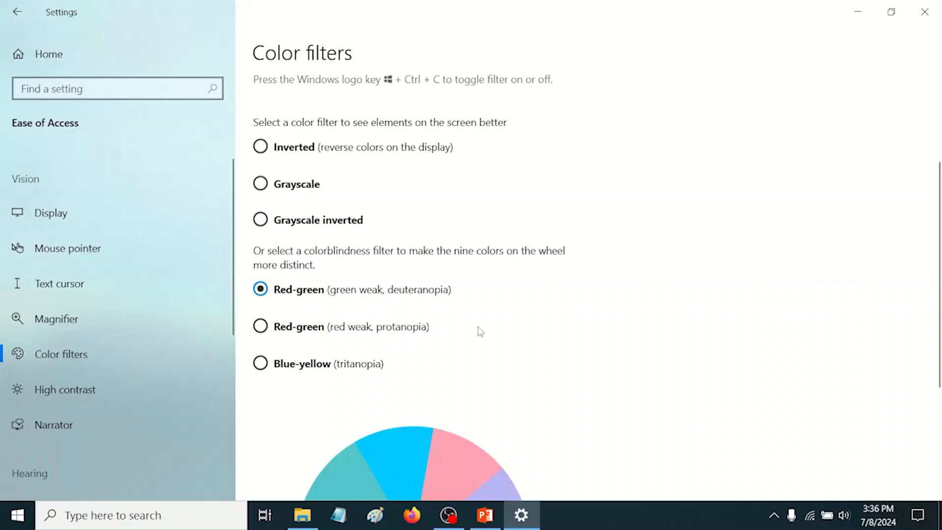
pyautogui.scroll(-2, 479, 332)
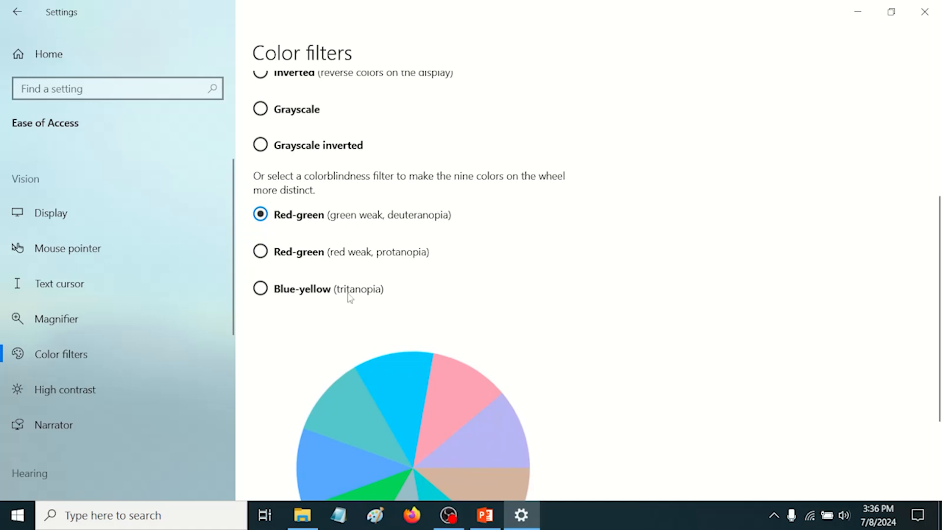
pyautogui.scroll(-3, 350, 298)
pyautogui.scroll(1, 335, 276)
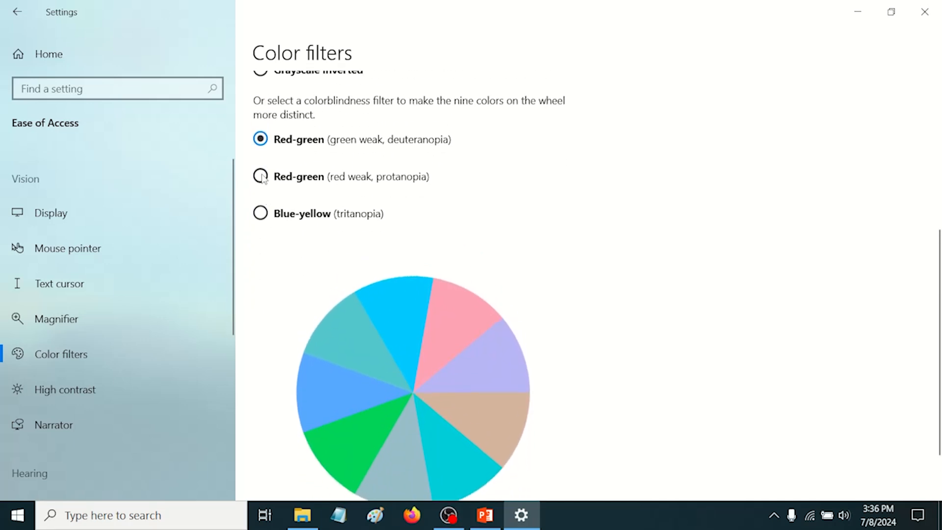
pyautogui.click(262, 177)
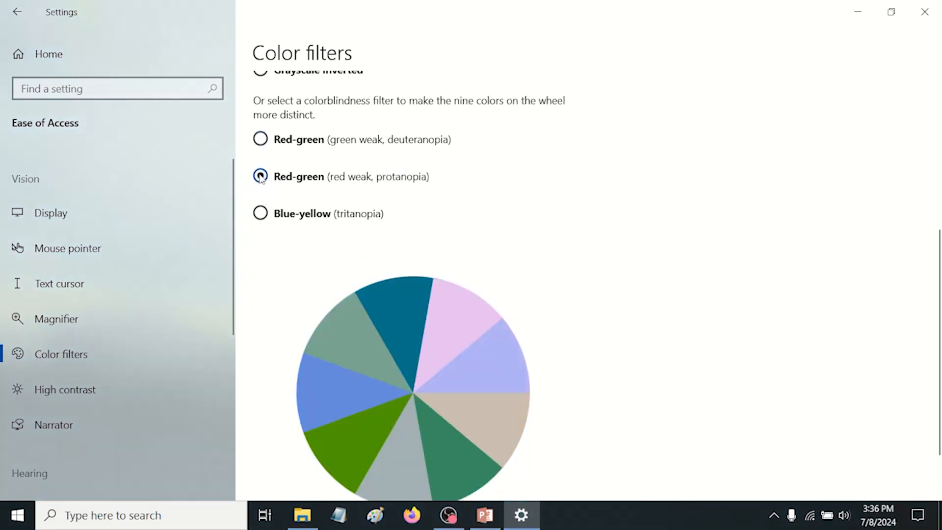
pyautogui.click(259, 214)
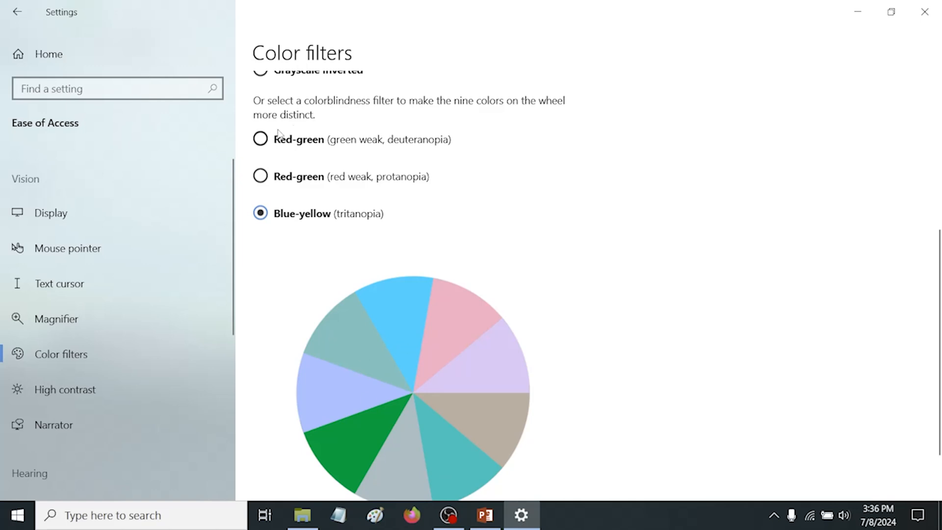
# Try the protanopia and deuteranopia red-green filters again, reselect Blue-yellow (tritanopia), and check the color wheel
pyautogui.click(273, 176)
pyautogui.click(263, 143)
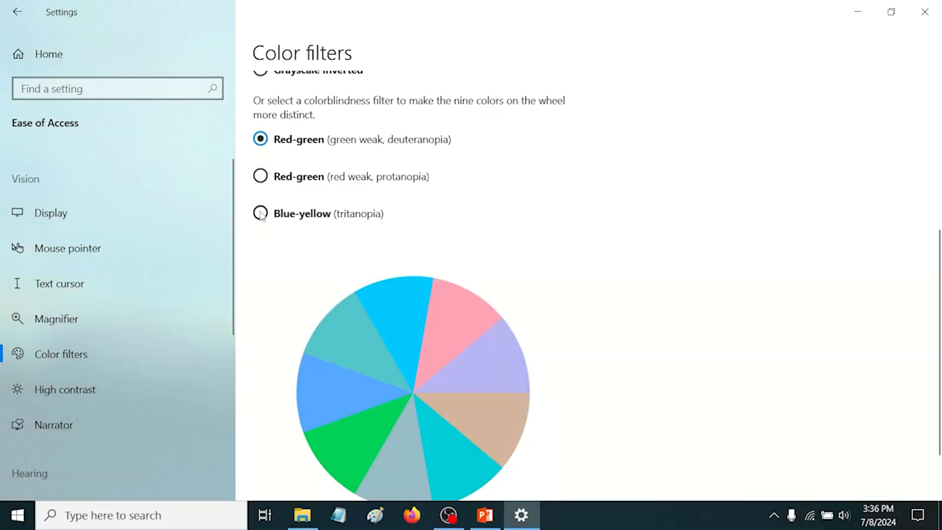
pyautogui.click(260, 215)
pyautogui.scroll(-2, 442, 238)
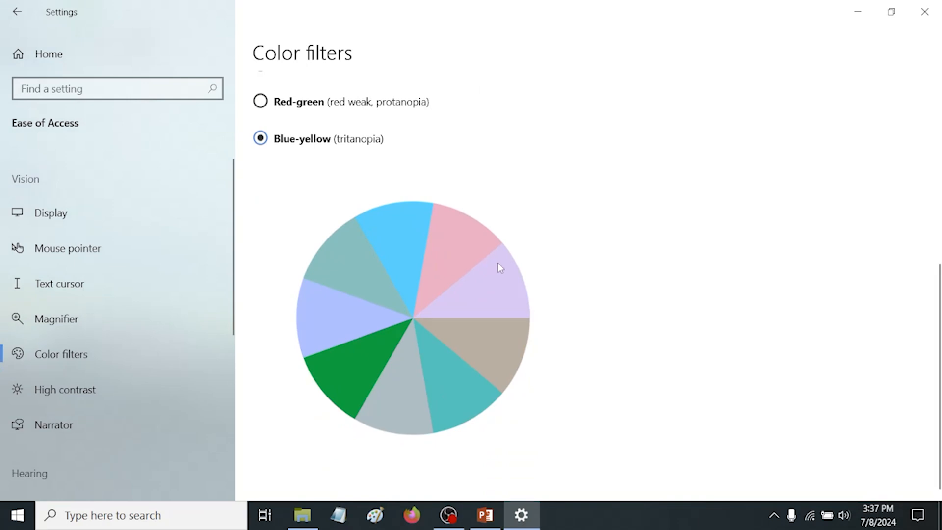
pyautogui.scroll(5, 493, 282)
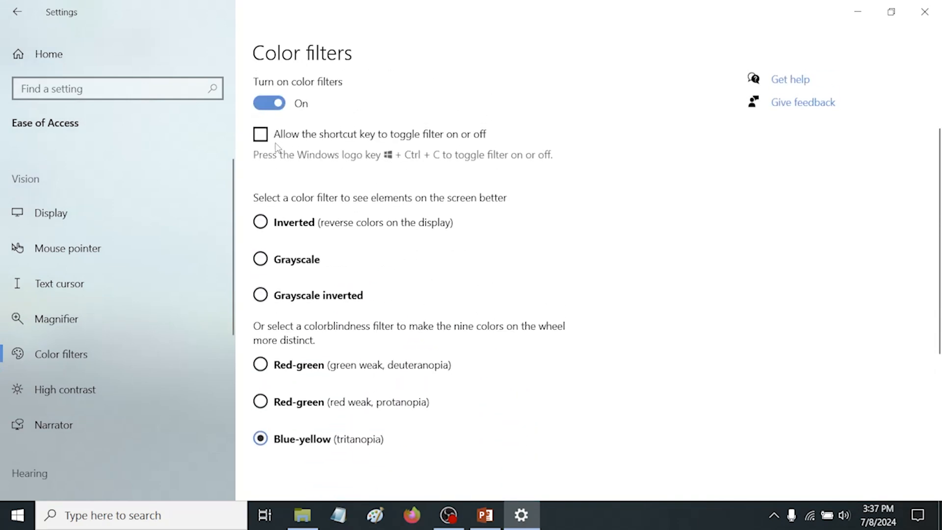
# Select the Grayscale color filter, and turn color filters off
pyautogui.click(262, 259)
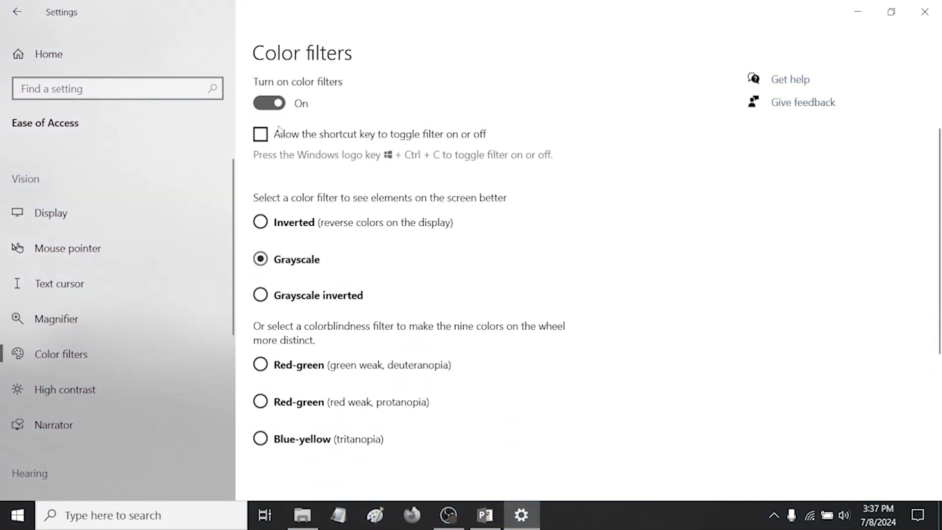
pyautogui.click(269, 103)
# Turn on high contrast in the Ease of Access settings and examine the customizable theme colors
pyautogui.scroll(-2, 120, 334)
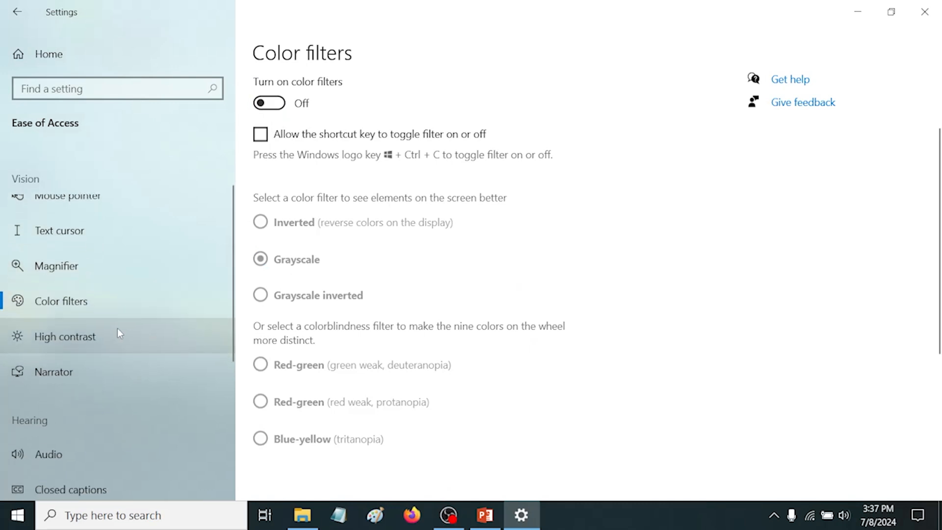
pyautogui.click(66, 339)
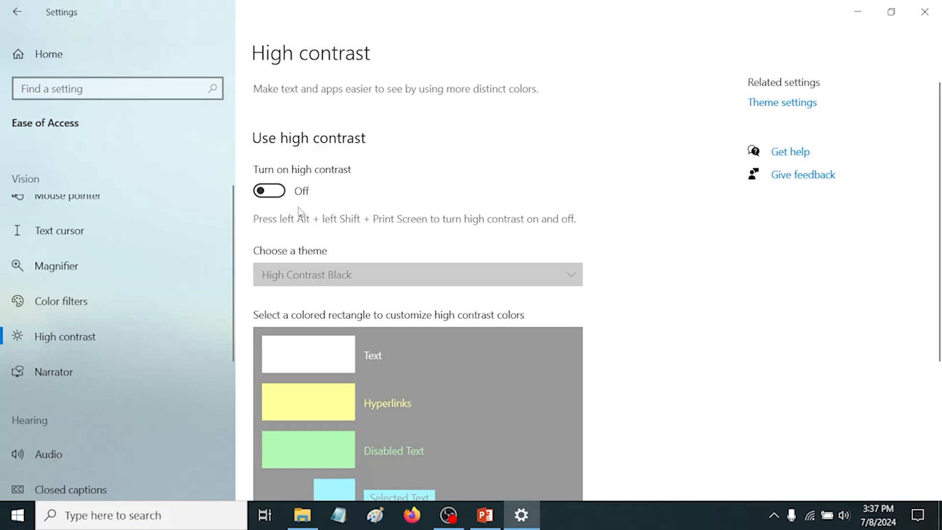
pyautogui.click(269, 191)
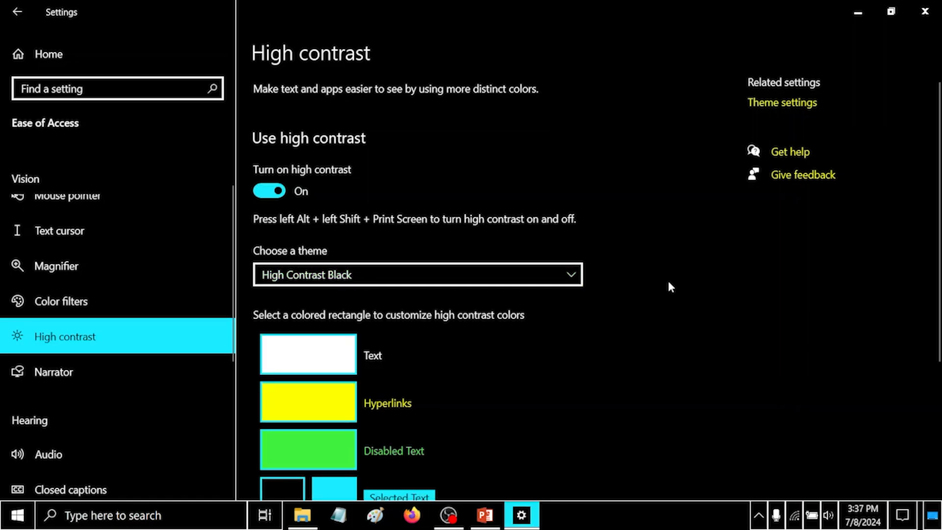
pyautogui.scroll(-5, 667, 309)
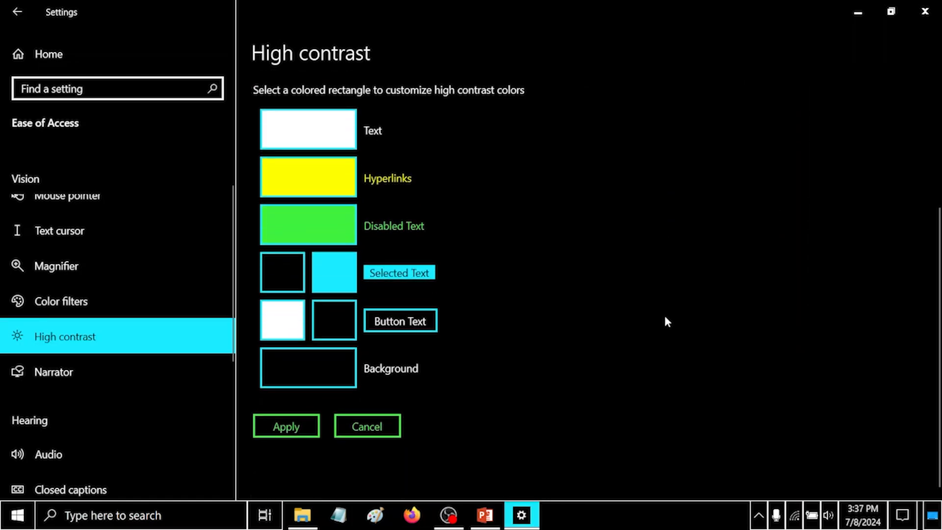
pyautogui.scroll(3, 663, 314)
# Try the High Contrast White theme, followed by the High Contrast #2 theme
pyautogui.click(337, 200)
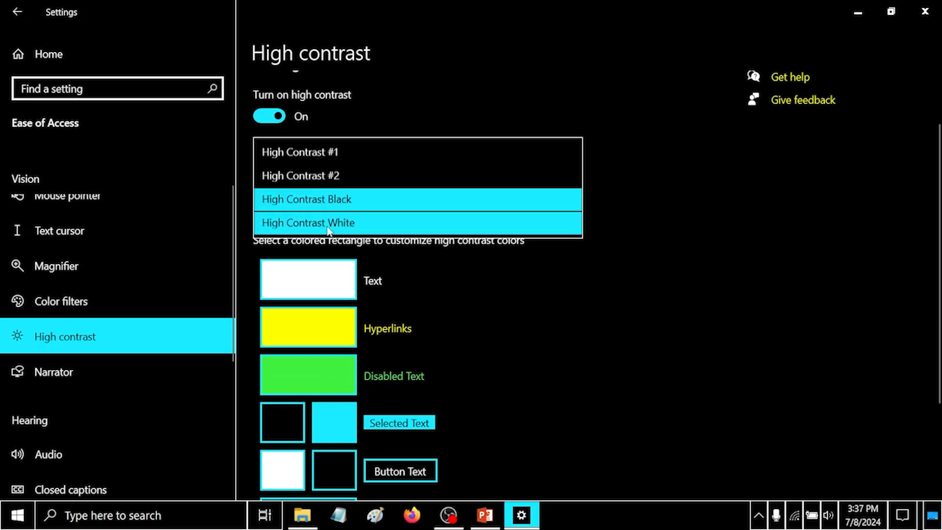
pyautogui.click(327, 223)
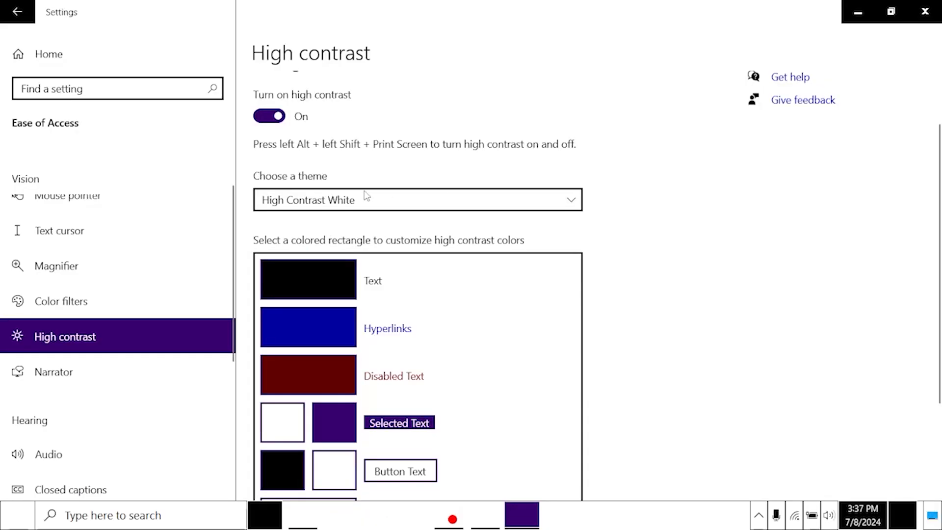
pyautogui.click(364, 204)
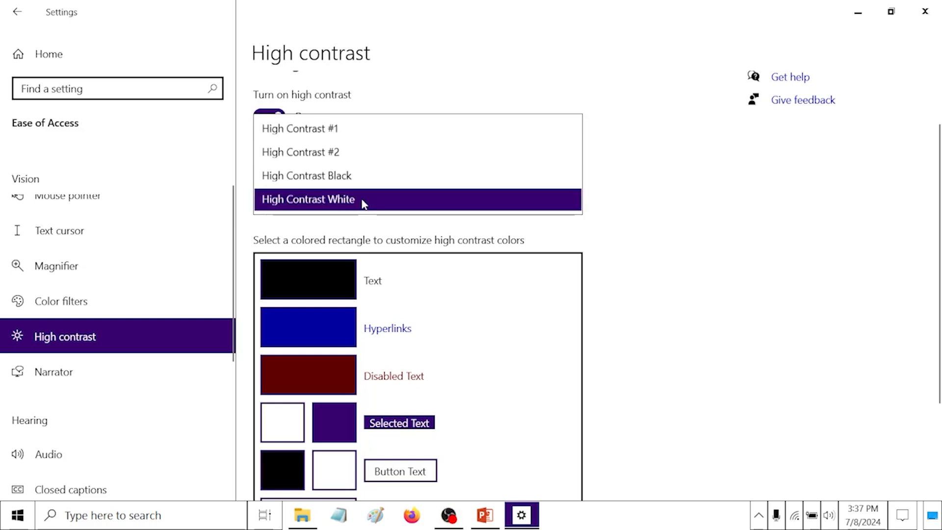
pyautogui.click(330, 153)
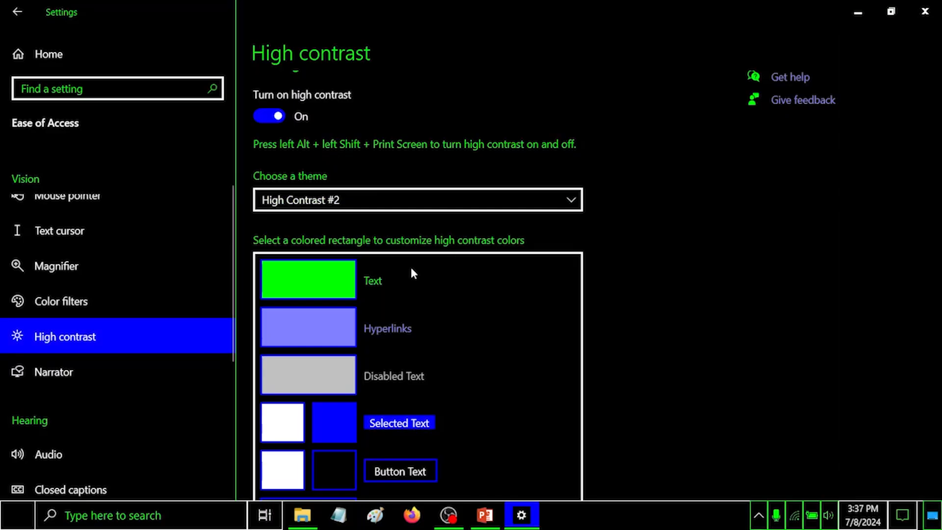
pyautogui.scroll(-3, 411, 221)
# Set the theme back to High Contrast Black and turn high contrast off
pyautogui.click(360, 125)
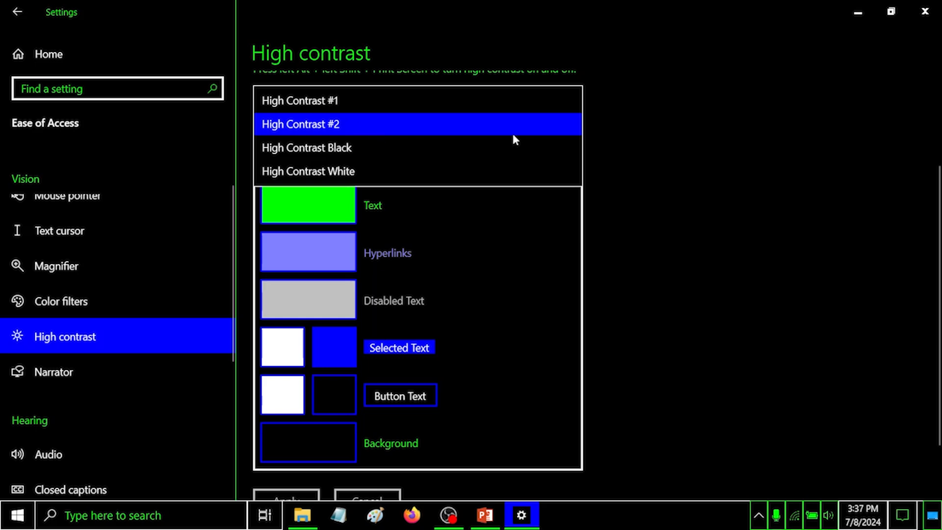
pyautogui.click(301, 147)
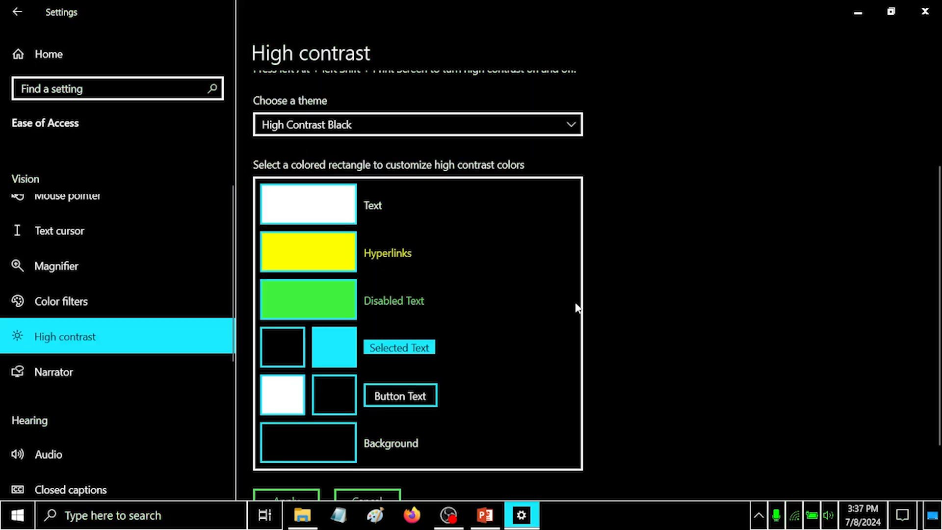
pyautogui.scroll(3, 674, 289)
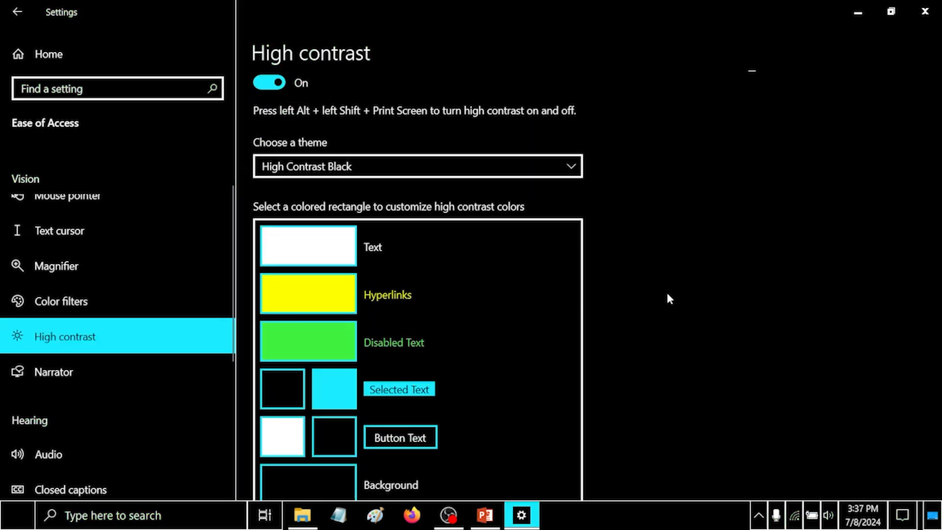
pyautogui.click(275, 192)
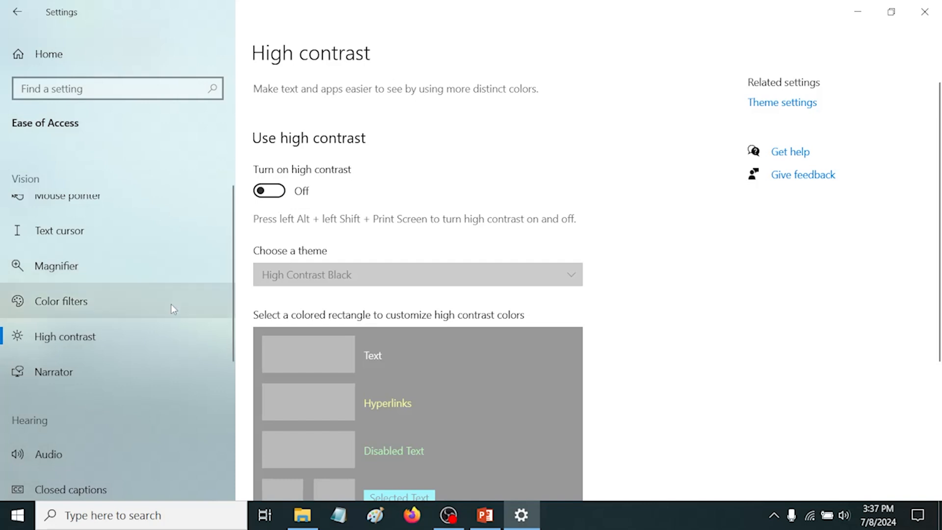
# Try turning on Narrator in the Ease of Access settings, and turn it off from its keyboard changes notice
pyautogui.click(58, 377)
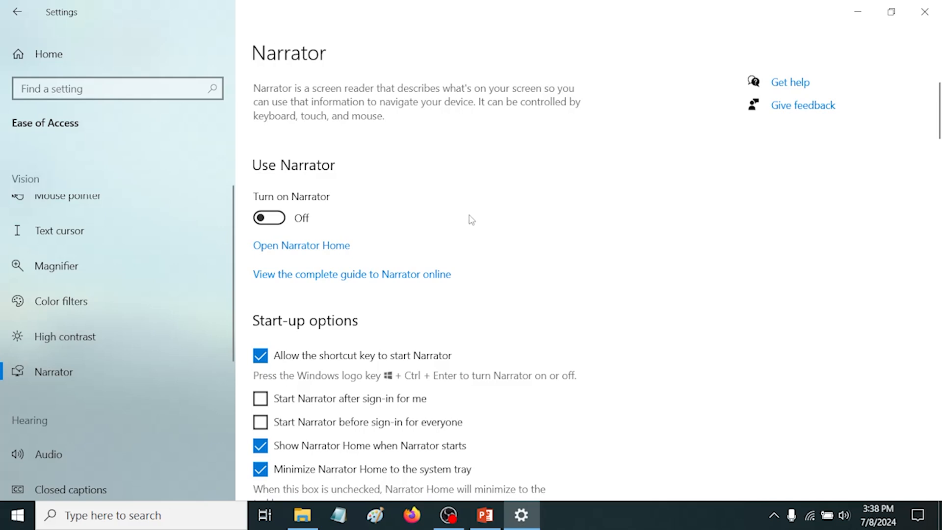
pyautogui.click(277, 222)
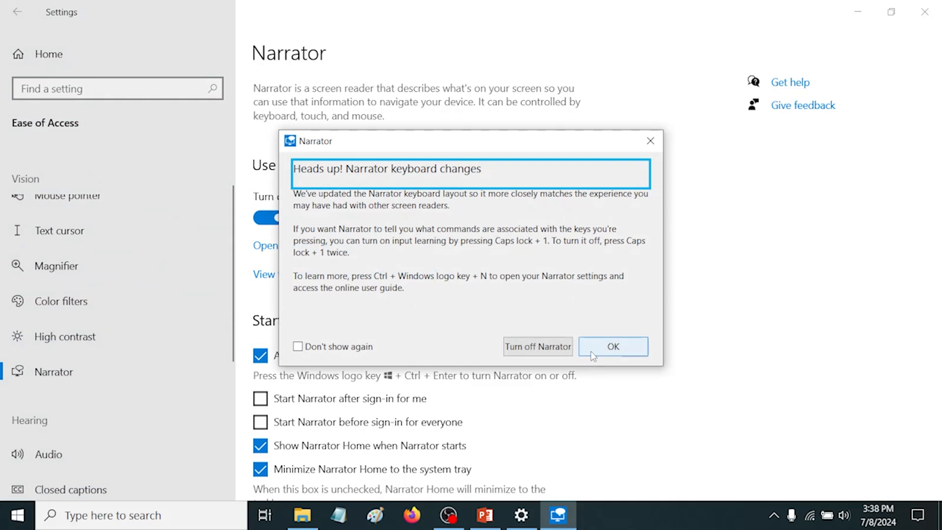
pyautogui.click(541, 351)
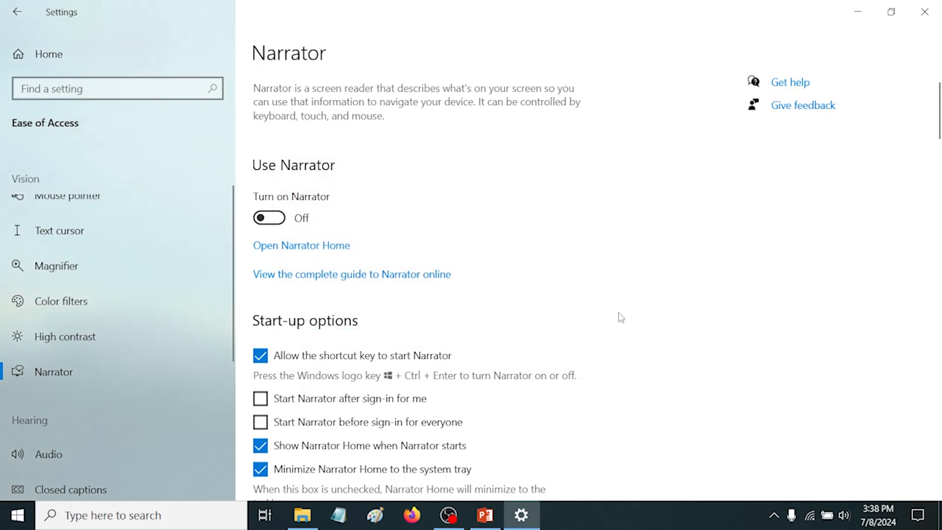
# Examine Narrator's start-up, voice, reading, typing, keyboard and cursor options, and return to the beginning of the page
pyautogui.scroll(-3, 558, 206)
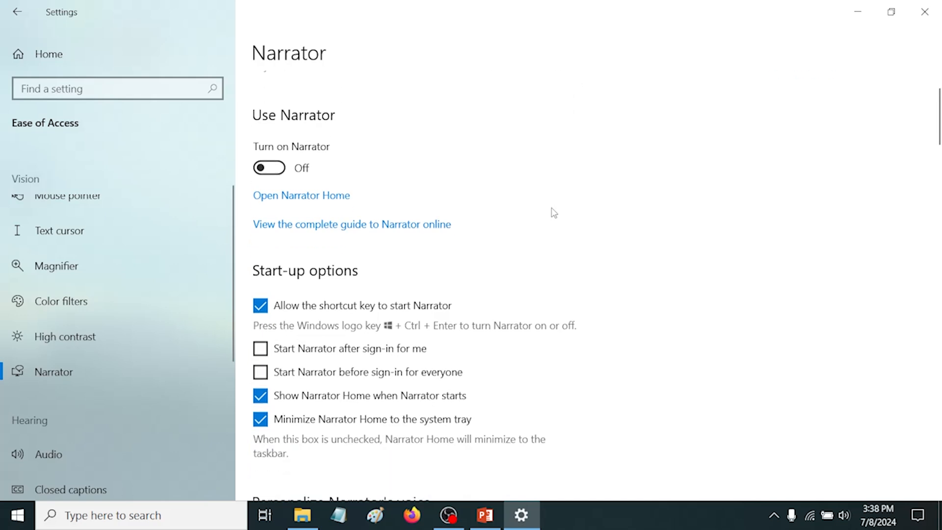
pyautogui.scroll(-9, 554, 212)
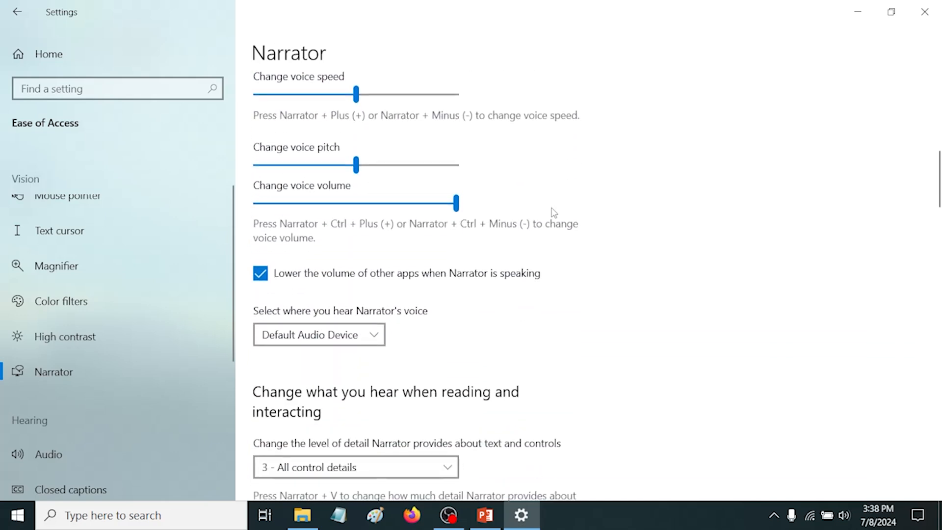
pyautogui.scroll(-3, 554, 211)
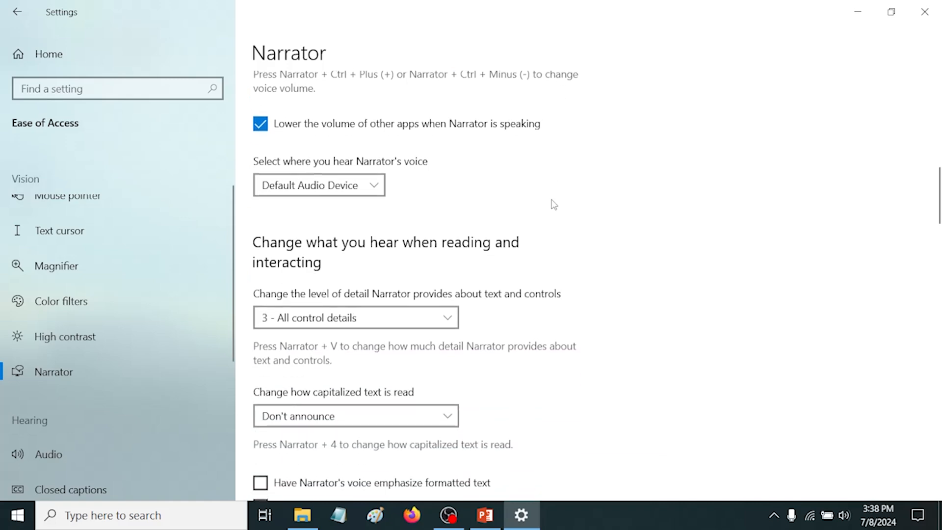
pyautogui.scroll(-3, 554, 205)
pyautogui.scroll(-8, 554, 204)
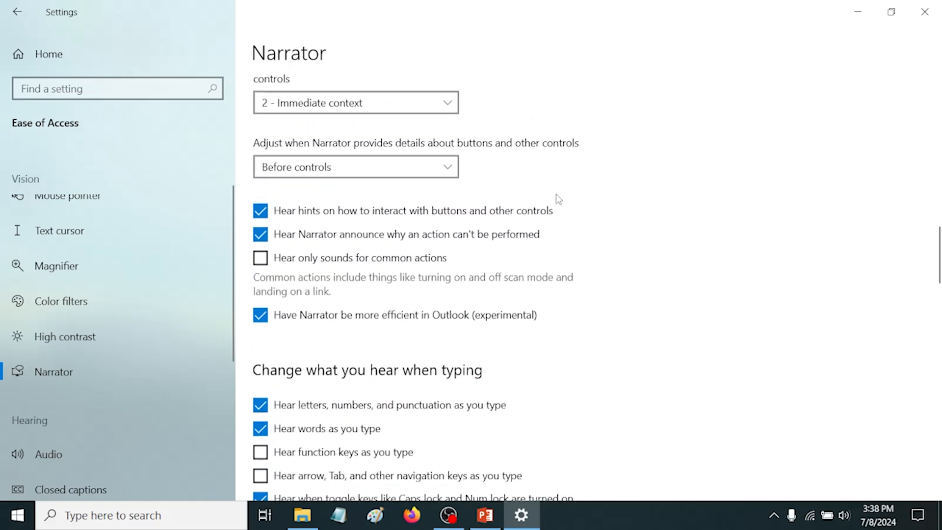
pyautogui.scroll(-5, 558, 196)
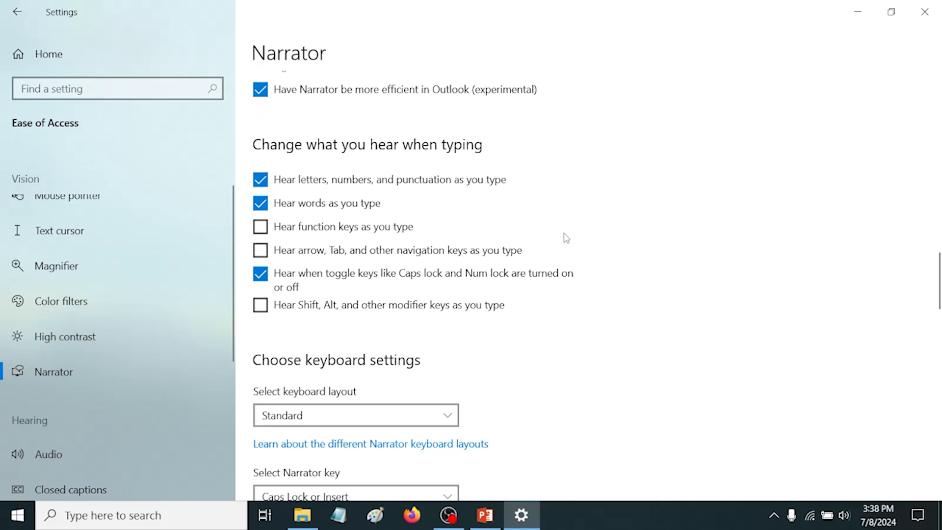
pyautogui.scroll(-5, 578, 214)
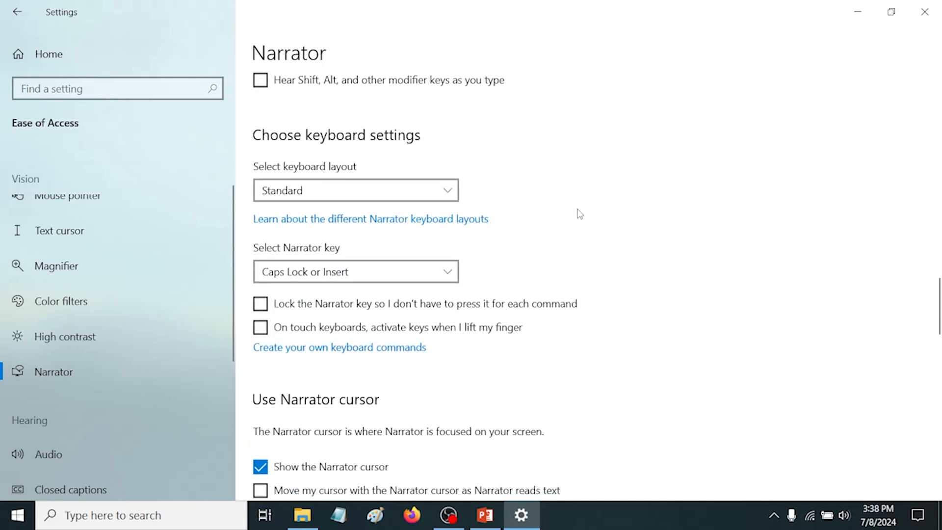
pyautogui.scroll(-5, 579, 211)
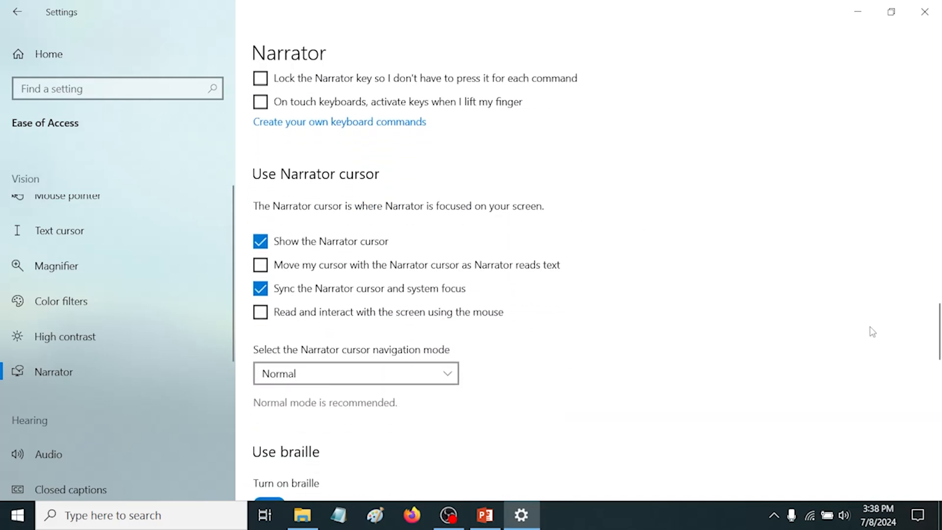
pyautogui.moveTo(937, 324); pyautogui.dragTo(937, 59)
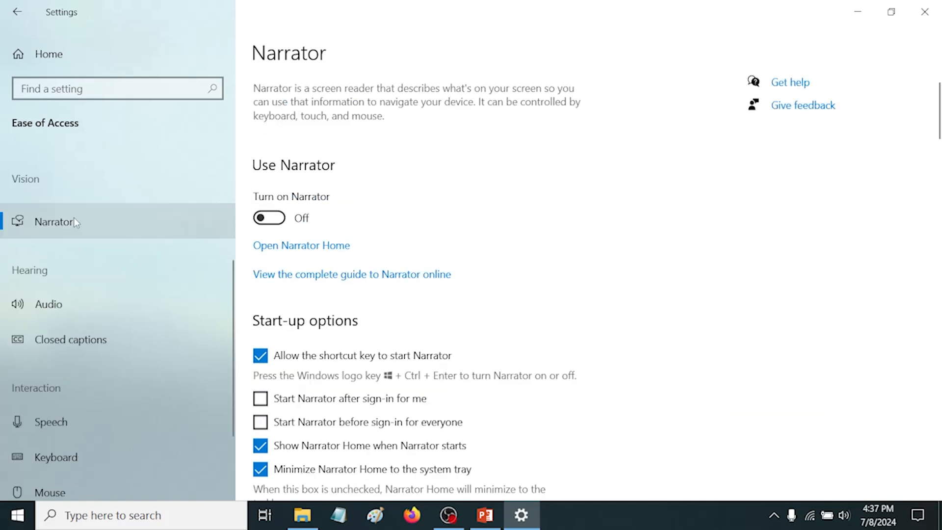
# Open the Audio settings under Hearing and set the device volume to 68%
pyautogui.click(51, 305)
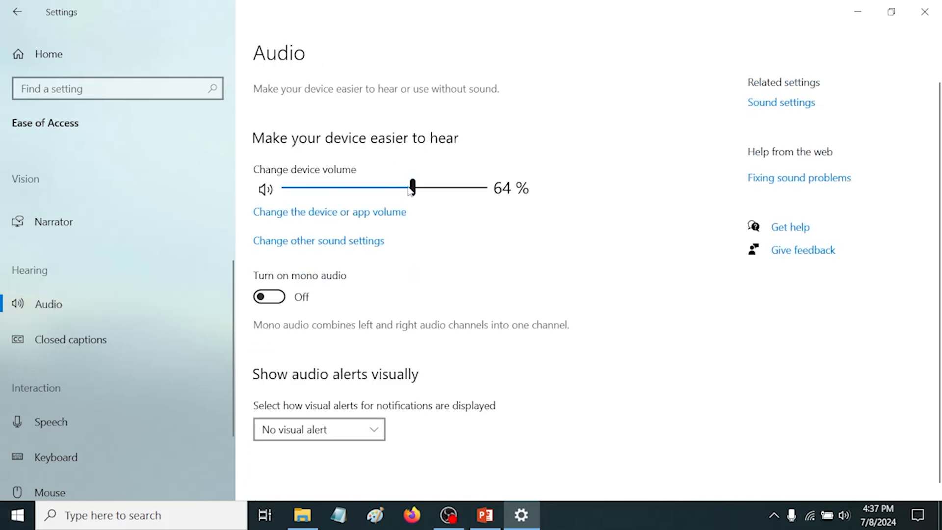
pyautogui.moveTo(411, 189)
pyautogui.mouseDown()
pyautogui.moveTo(296, 193)
pyautogui.moveTo(467, 192)
pyautogui.moveTo(295, 196)
pyautogui.moveTo(445, 191)
pyautogui.moveTo(419, 194)
pyautogui.mouseUp()
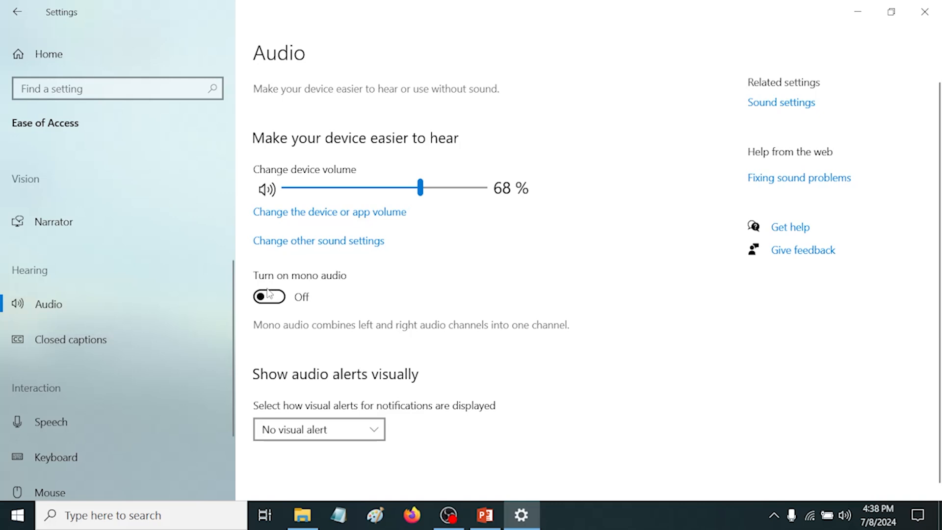
# Examine the choices for displaying visual alerts for notifications, and close the list without choosing one
pyautogui.scroll(-1, 428, 324)
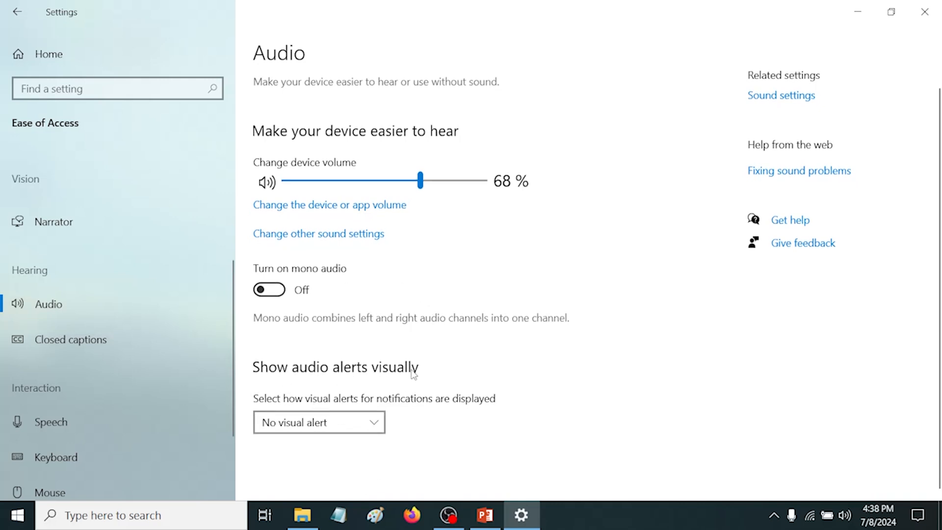
pyautogui.click(314, 427)
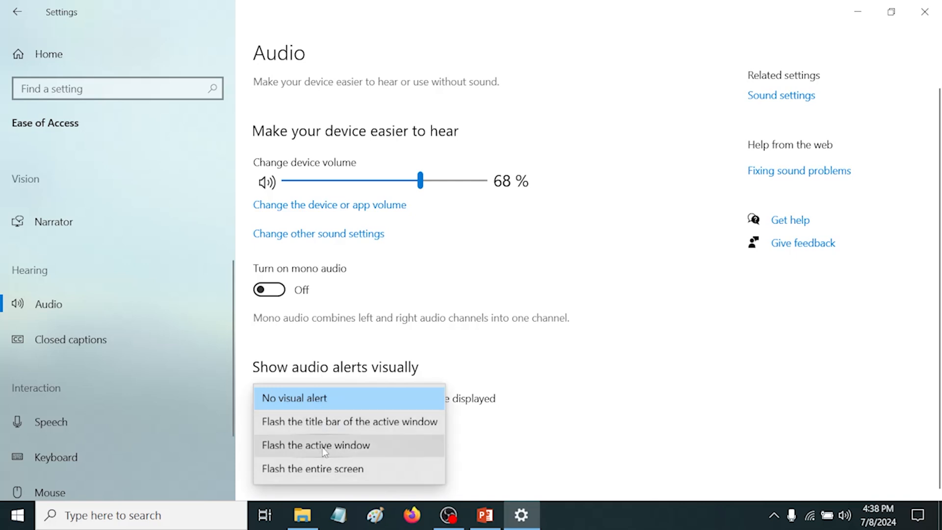
pyautogui.click(66, 341)
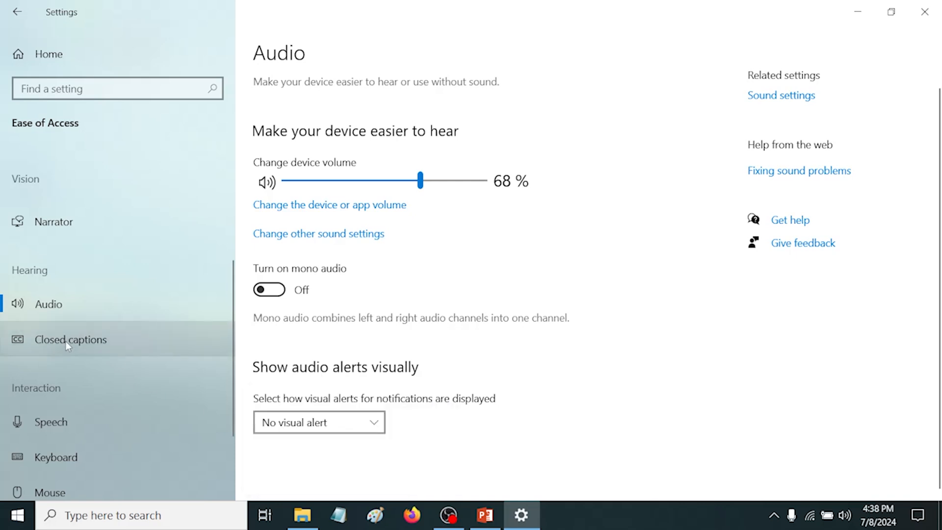
# Open the Closed captions settings and set the caption color to Red
pyautogui.click(66, 341)
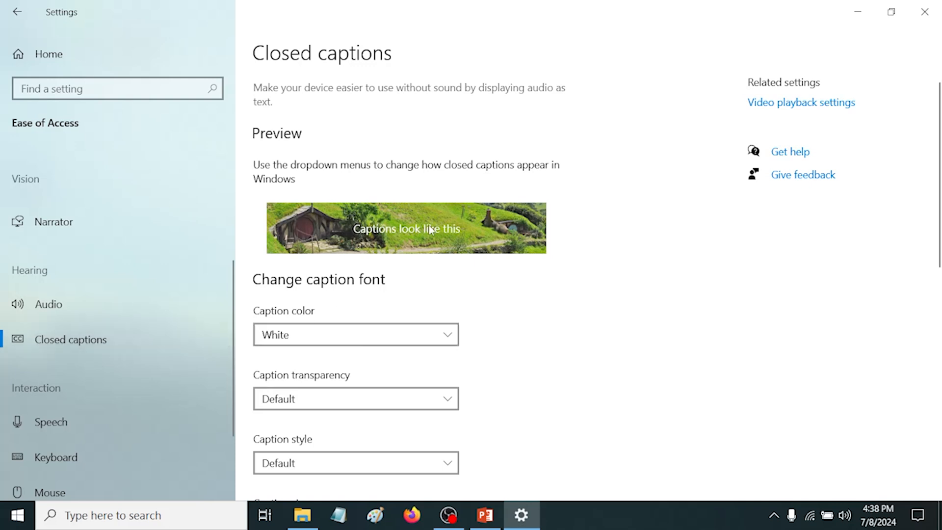
pyautogui.click(343, 335)
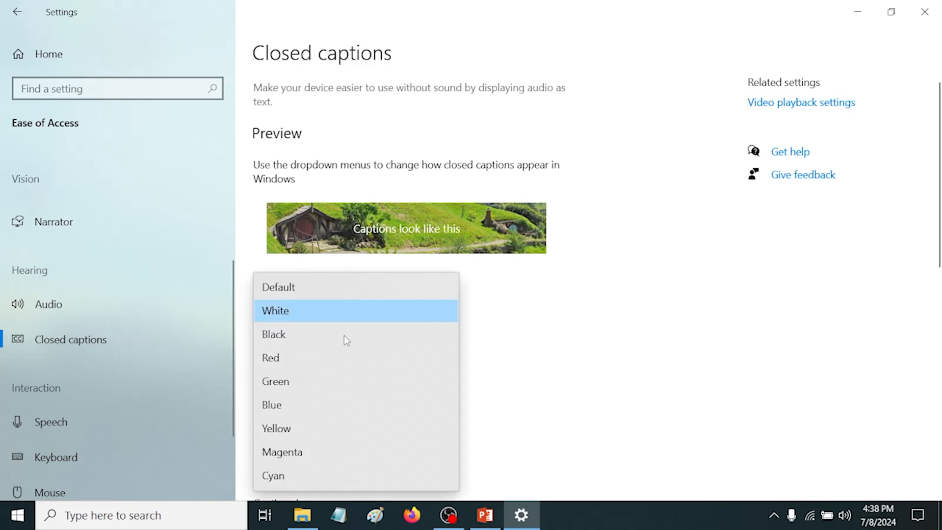
pyautogui.click(314, 358)
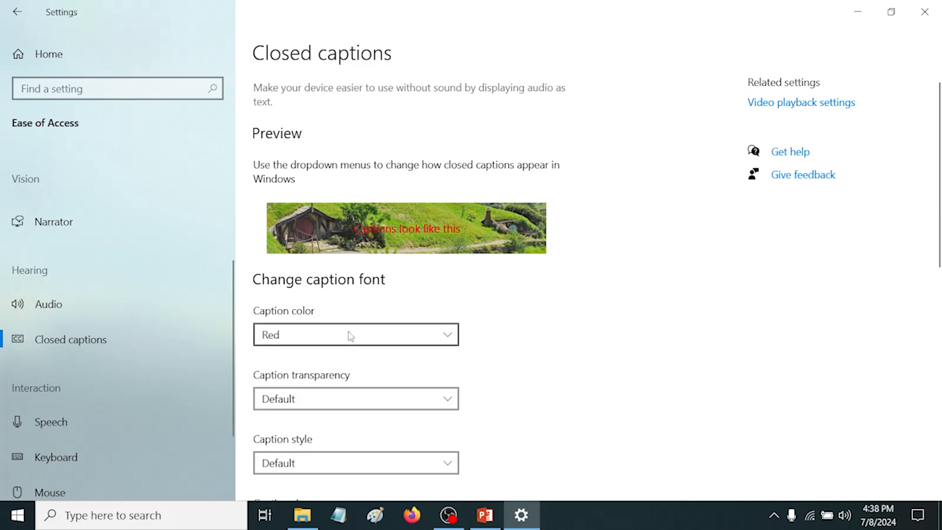
# Try the Transparent caption transparency, and reset both the caption transparency and the caption color to Default
pyautogui.click(335, 400)
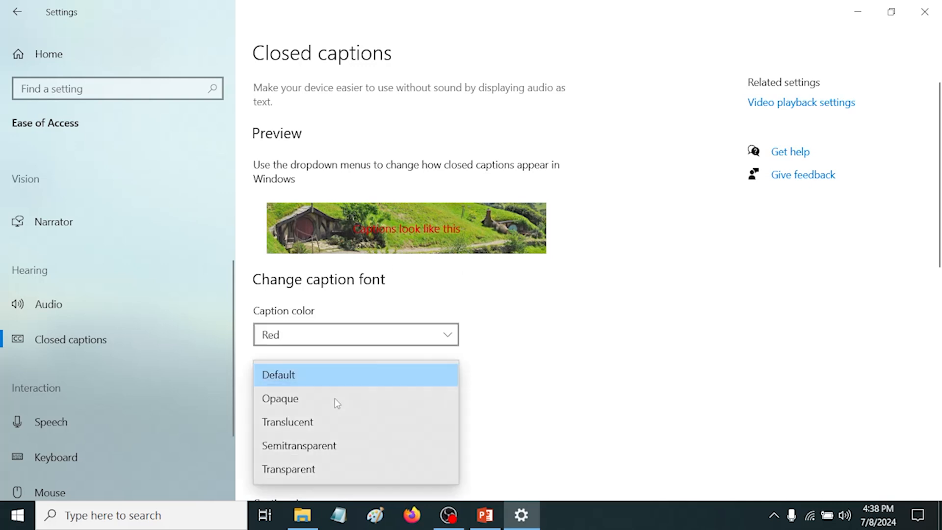
pyautogui.click(317, 469)
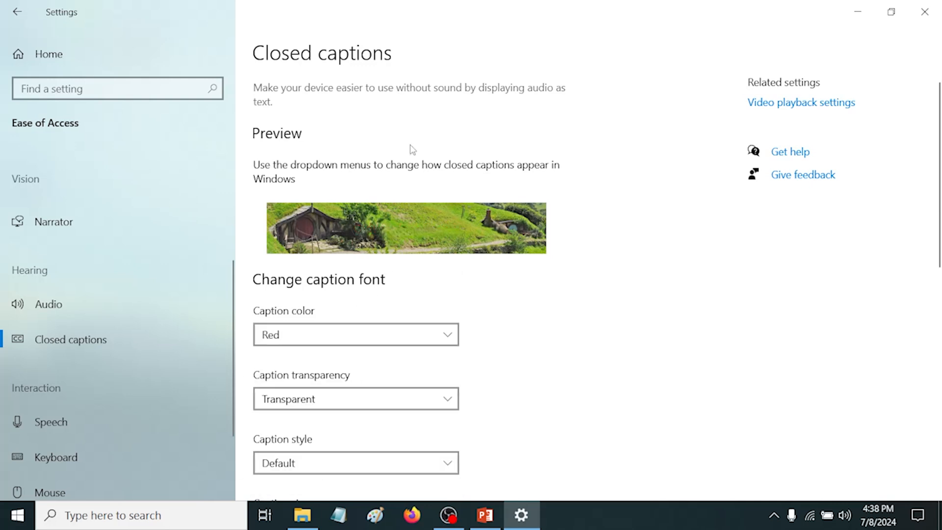
pyautogui.click(309, 399)
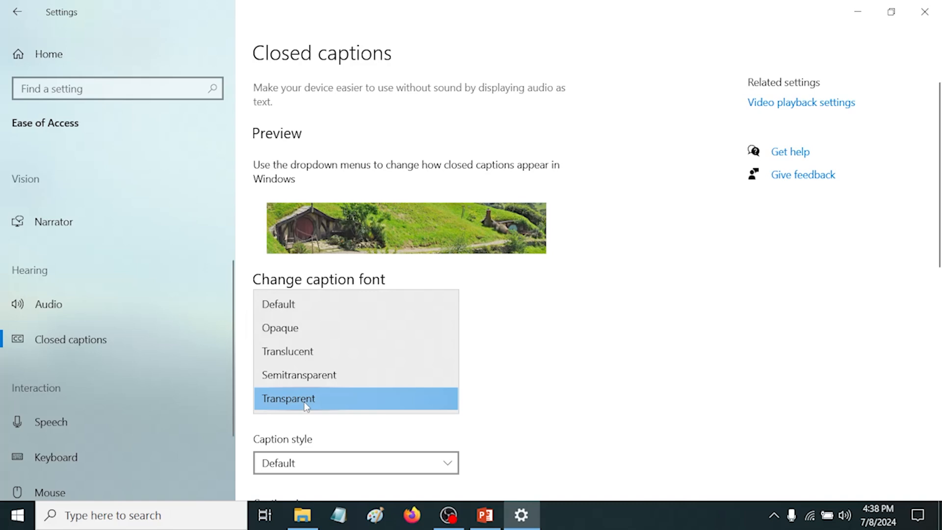
pyautogui.click(319, 303)
pyautogui.click(347, 340)
pyautogui.click(334, 263)
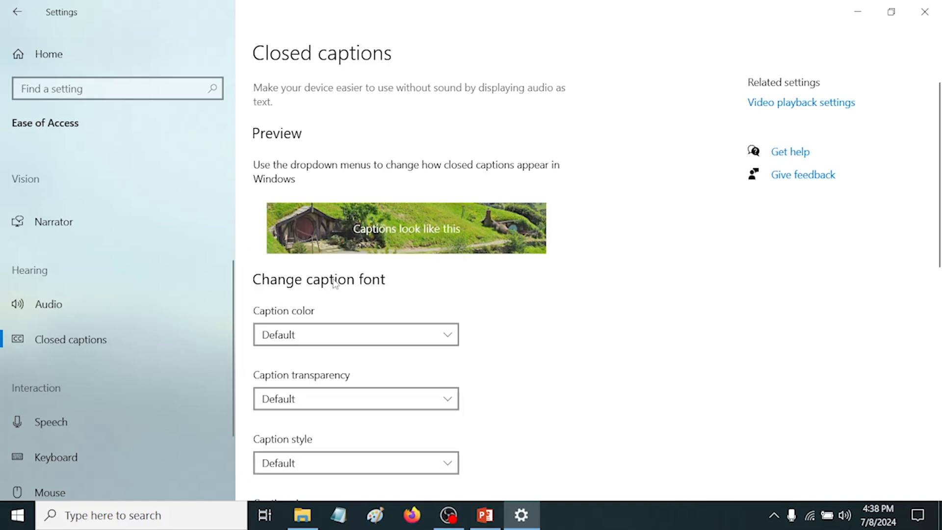
# Examine the caption background and window dimming options, and return to the beginning of the Closed captions page
pyautogui.scroll(-3, 454, 340)
pyautogui.scroll(-8, 441, 343)
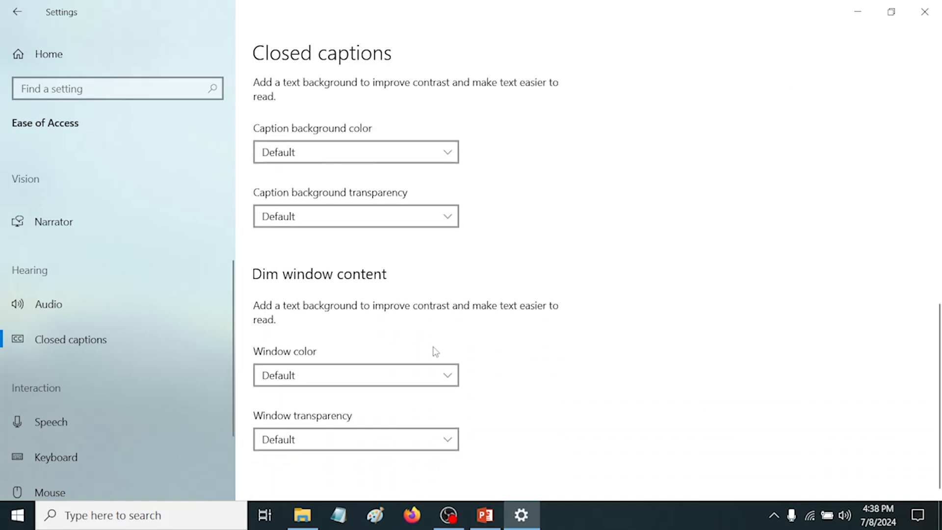
pyautogui.scroll(10, 427, 434)
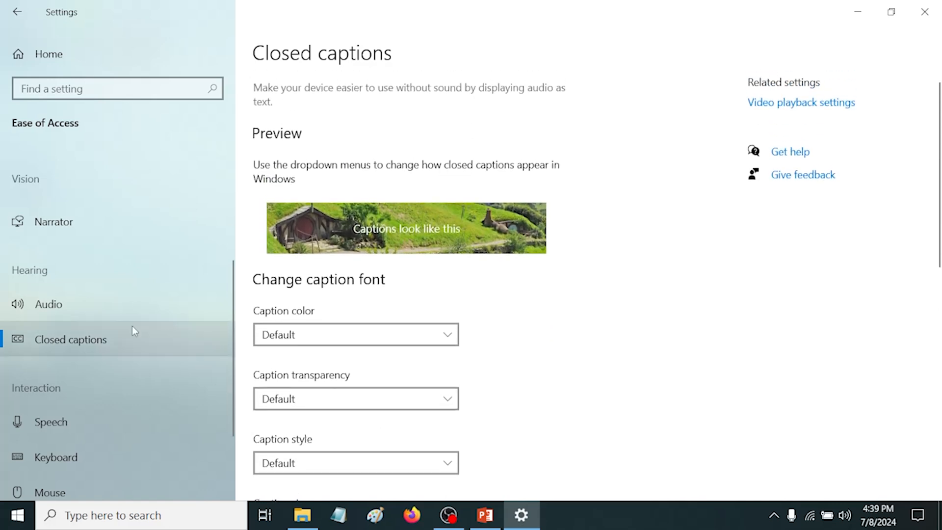
# Open the Speech settings under Interaction and turn on Speech Recognition
pyautogui.scroll(-2, 140, 159)
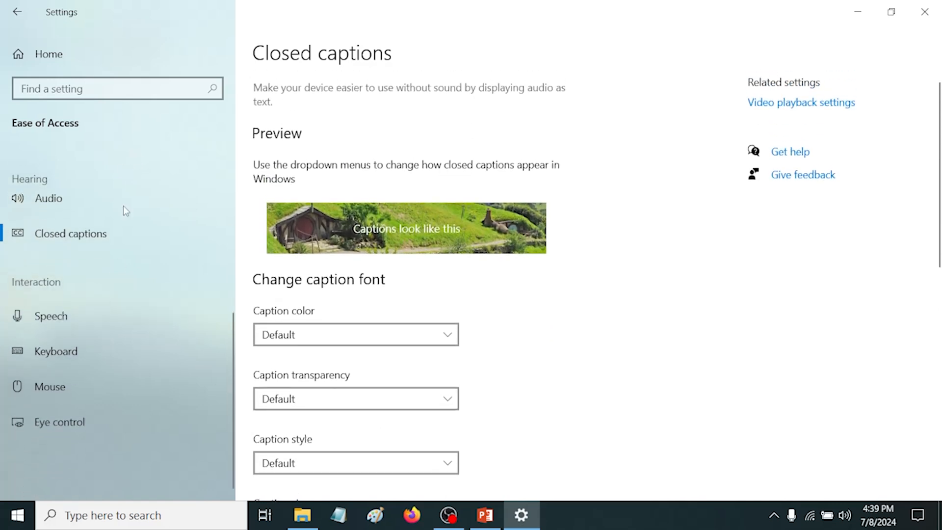
pyautogui.click(49, 317)
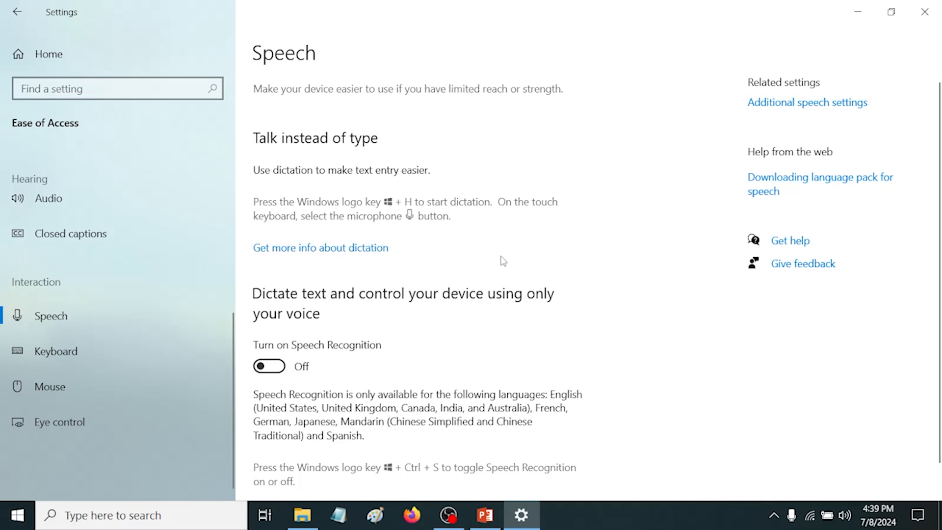
pyautogui.scroll(-1, 501, 267)
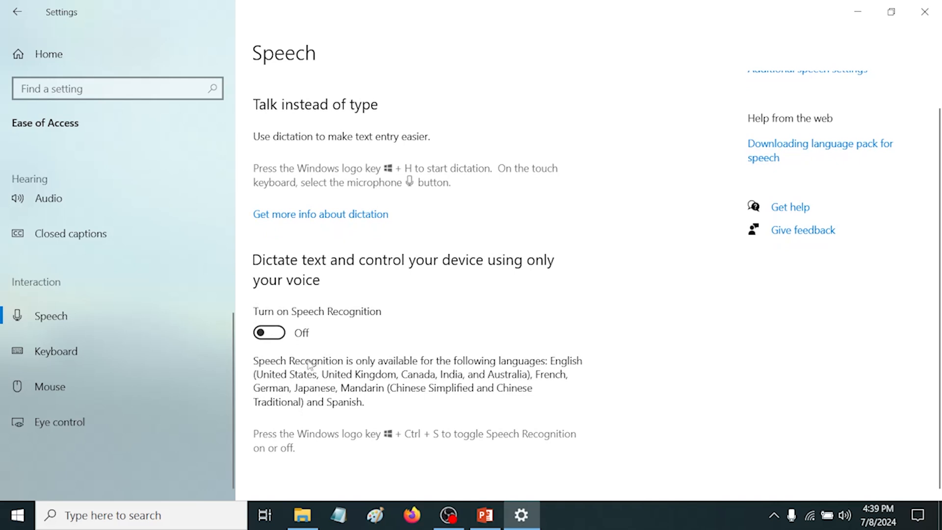
pyautogui.click(278, 336)
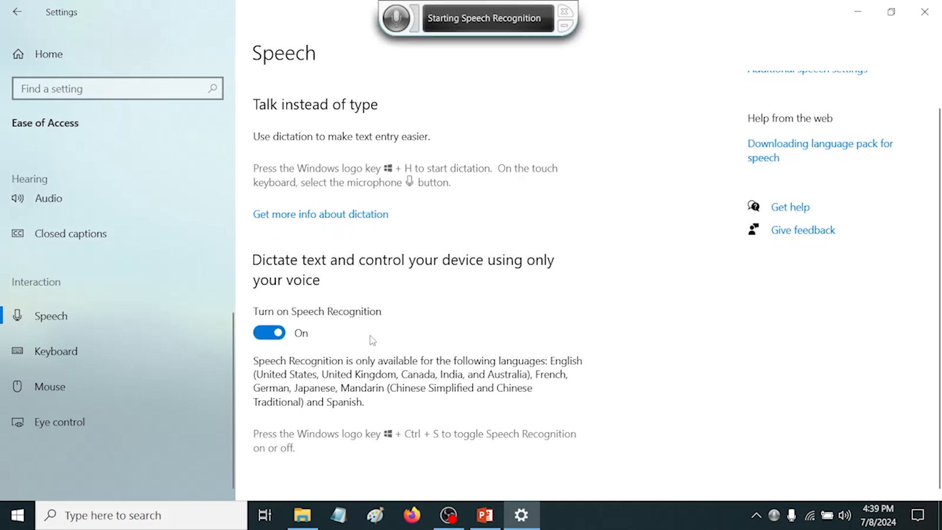
# Switch to Notepad, dictate sample text into the blank document with Speech Recognition, and stop listening
pyautogui.click(339, 516)
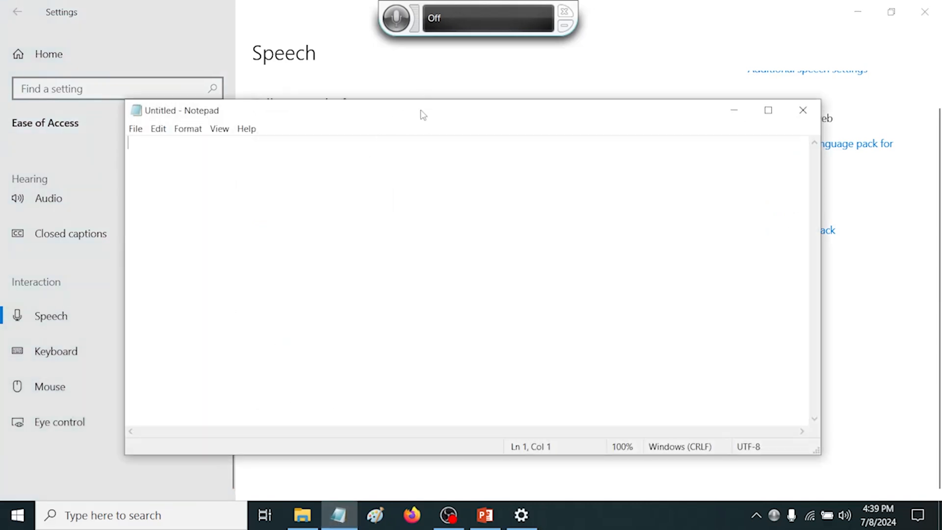
pyautogui.moveTo(420, 116); pyautogui.dragTo(414, 120)
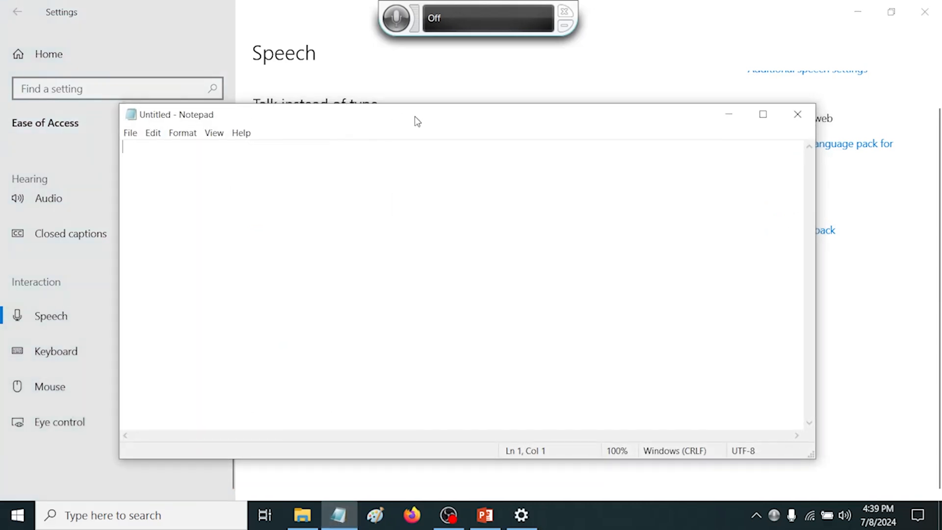
pyautogui.click(397, 19)
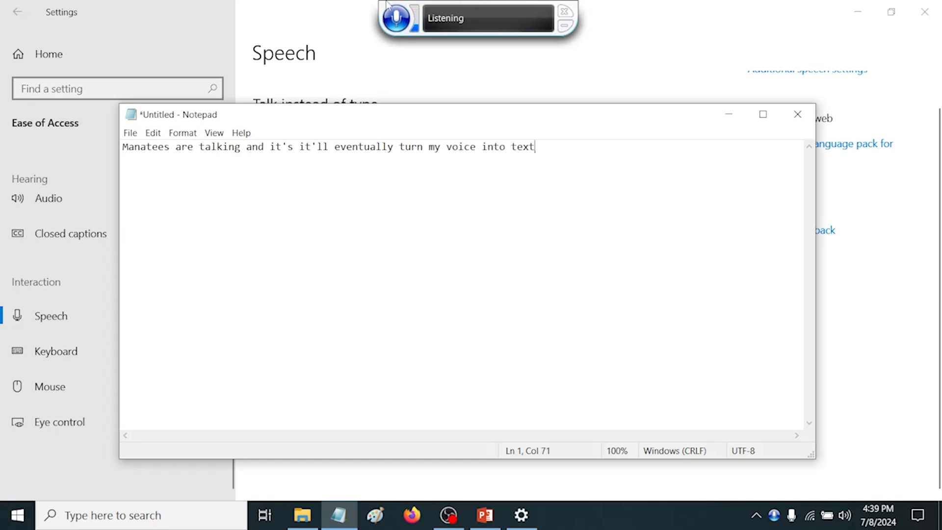
pyautogui.click(397, 19)
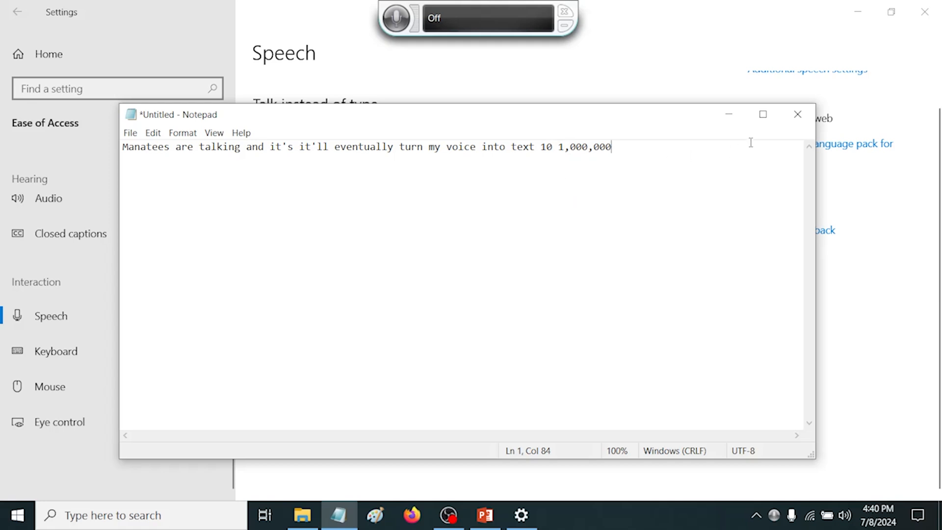
# Close Notepad without saving the dictated text, exit the Speech Recognition bar, and turn Speech Recognition off in Settings
pyautogui.click(798, 116)
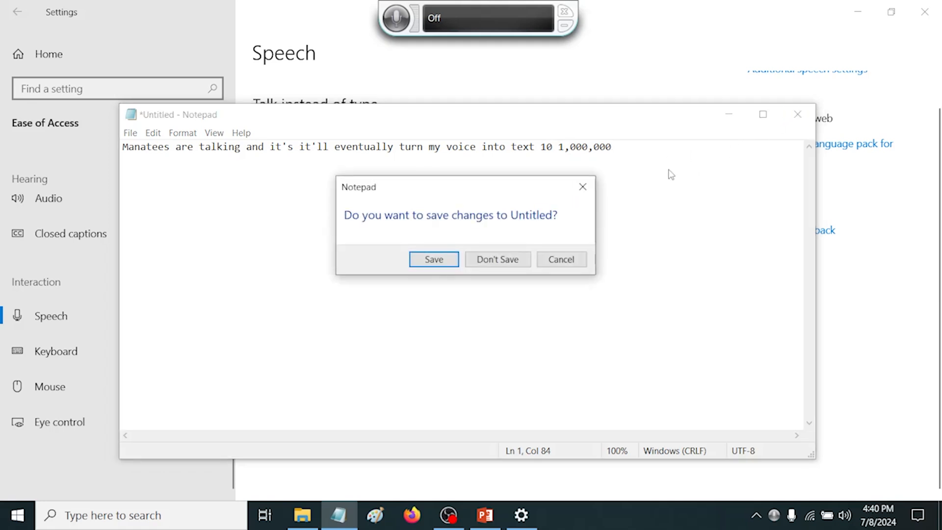
pyautogui.click(490, 264)
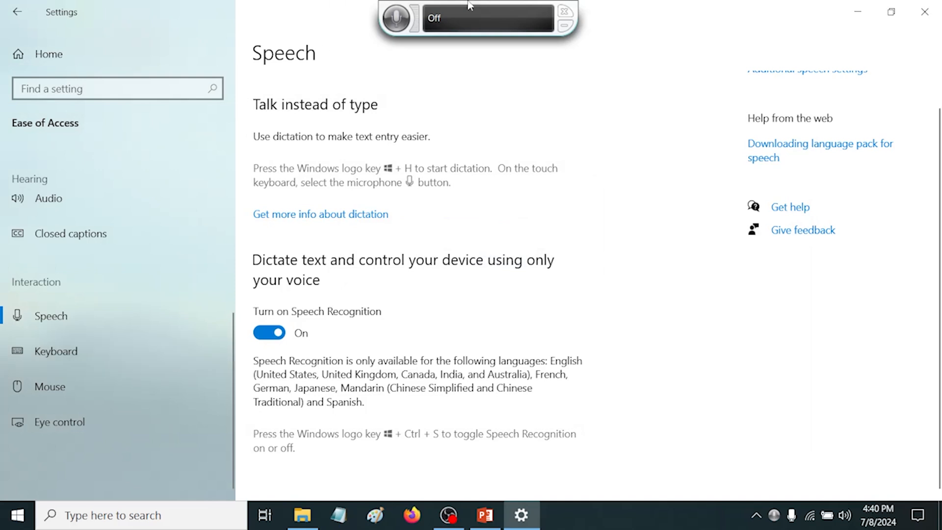
pyautogui.click(565, 12)
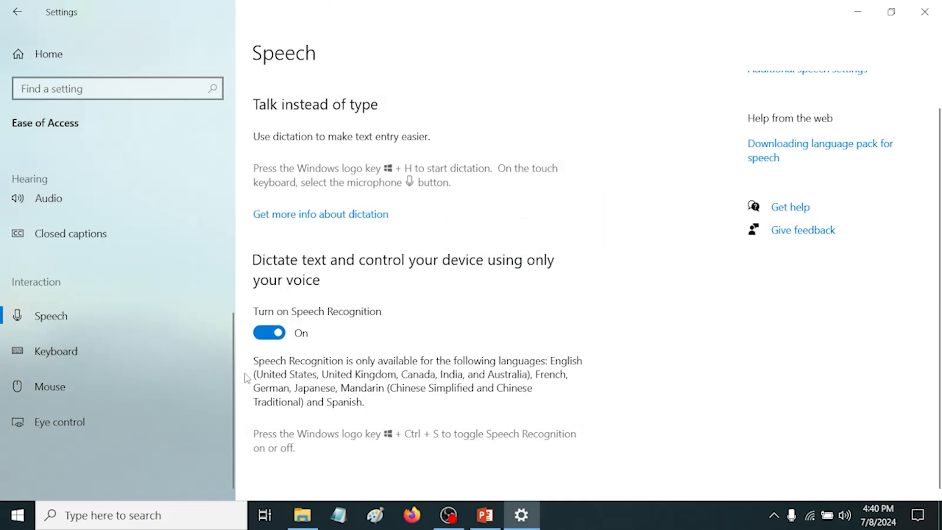
pyautogui.click(268, 334)
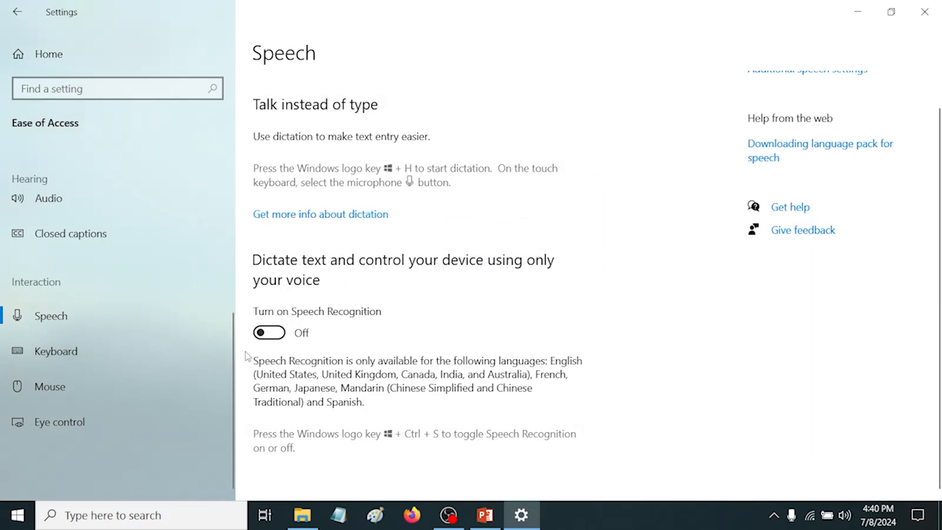
# Open the Keyboard settings, turn on the On-Screen Keyboard to show it, and close it again
pyautogui.click(54, 355)
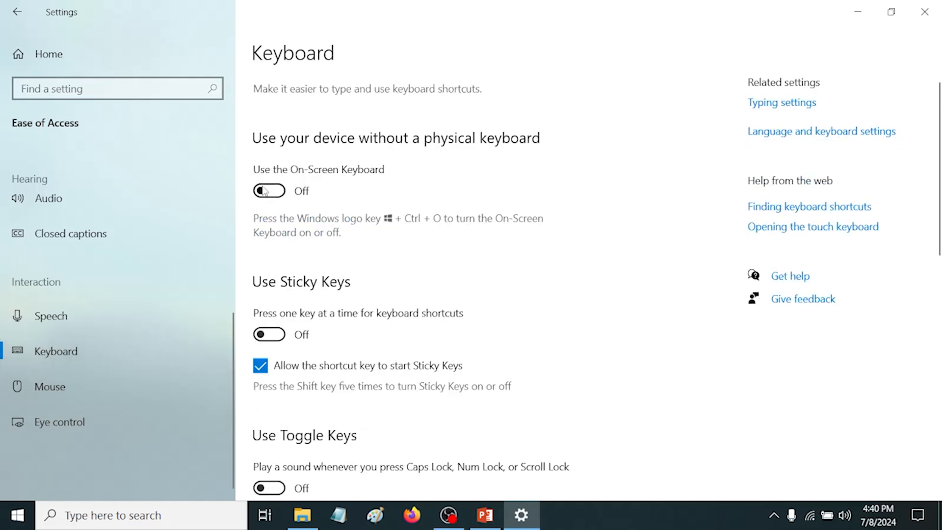
pyautogui.click(278, 196)
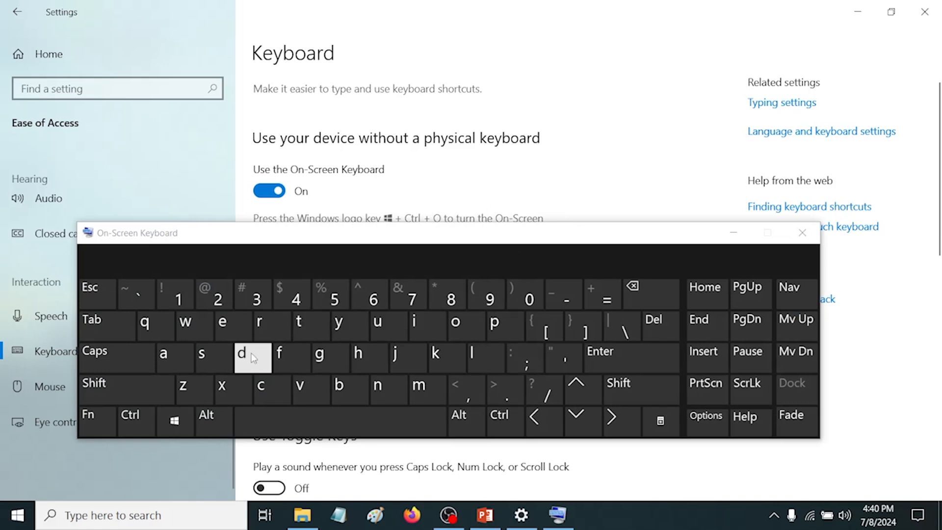
pyautogui.click(803, 234)
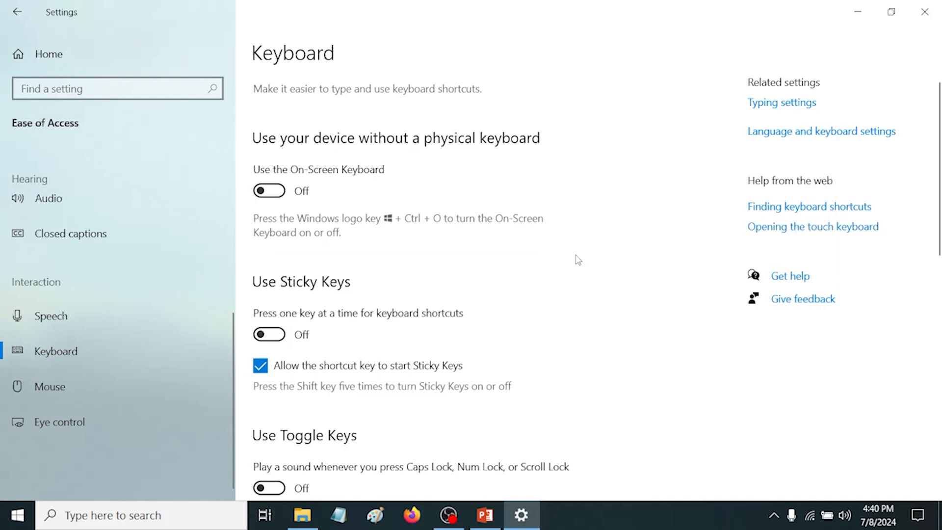
# Examine the Sticky Keys, Toggle Keys and Filter Keys options and their shortcut settings on the Keyboard page
pyautogui.scroll(-2, 410, 101)
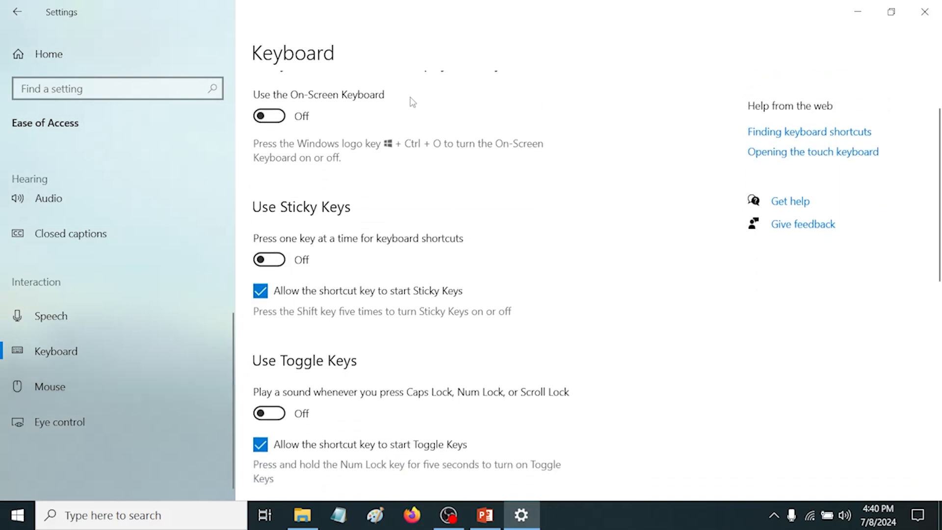
pyautogui.scroll(-3, 403, 132)
pyautogui.scroll(2, 403, 131)
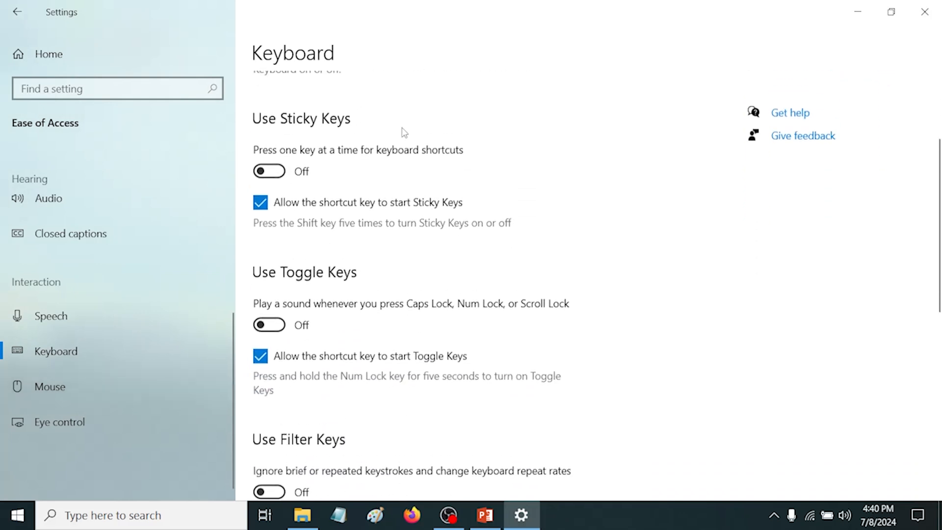
pyautogui.scroll(-1, 382, 442)
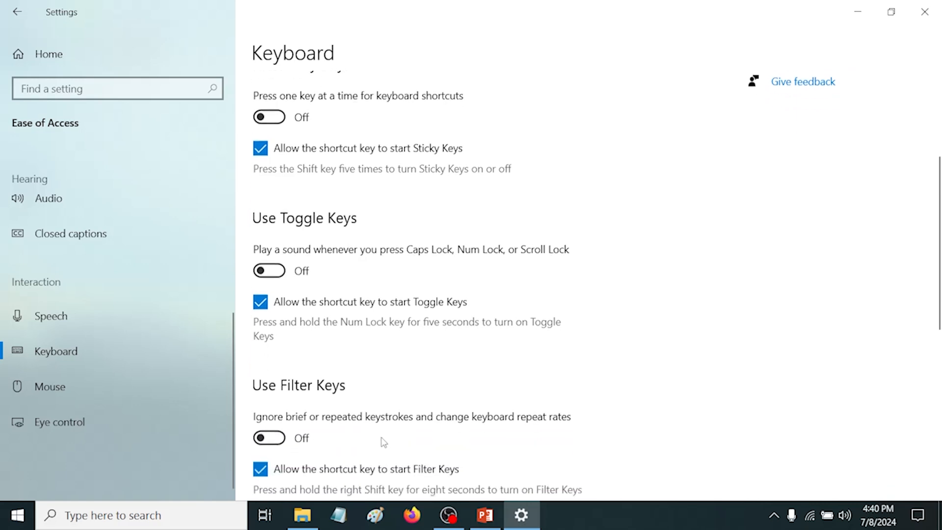
pyautogui.scroll(1, 378, 383)
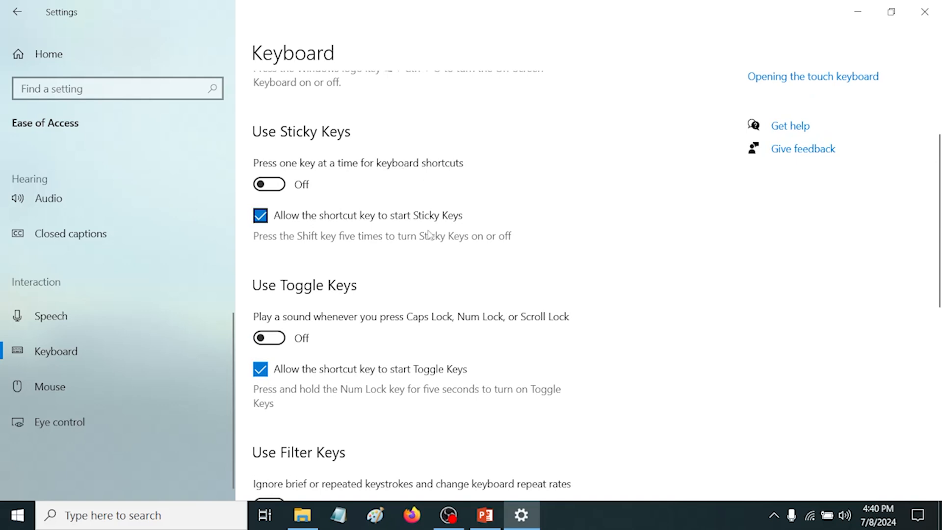
pyautogui.scroll(-1, 407, 295)
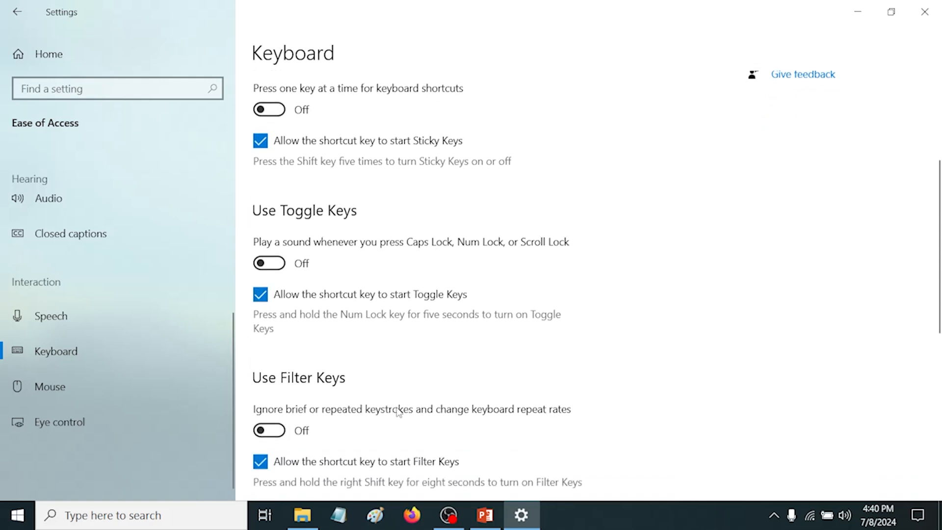
pyautogui.scroll(1, 428, 380)
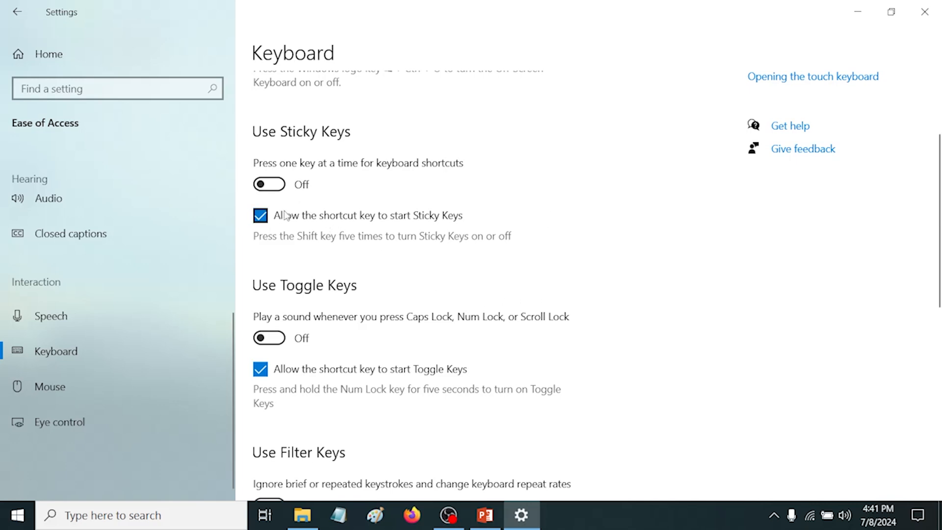
pyautogui.scroll(-2, 274, 254)
pyautogui.scroll(-1, 274, 254)
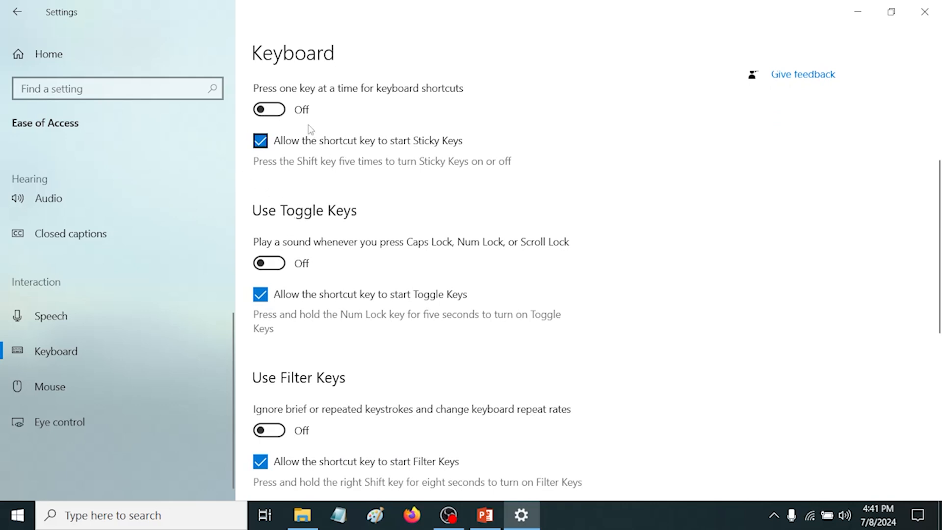
pyautogui.scroll(2, 310, 129)
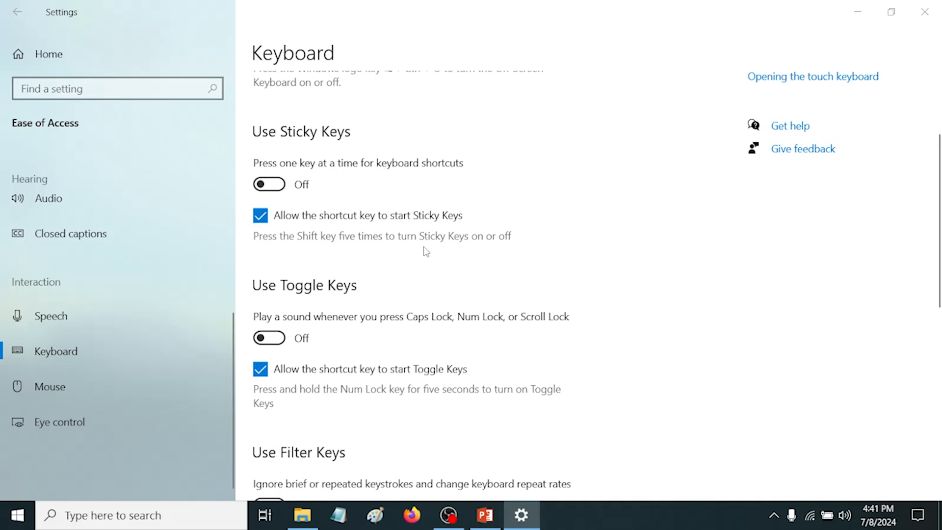
# Invoke the keyboard shortcut for Sticky Keys, and dismiss its confirmation dialog without turning Sticky Keys on
pyautogui.press('shift')
pyautogui.press('shift')
pyautogui.press('shift')
pyautogui.press('shift')
pyautogui.press('shift')
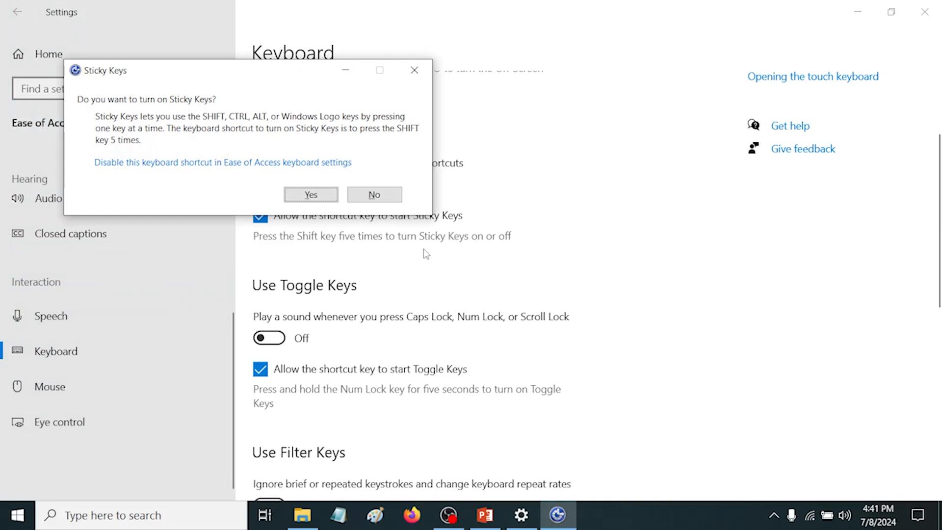
pyautogui.click(413, 74)
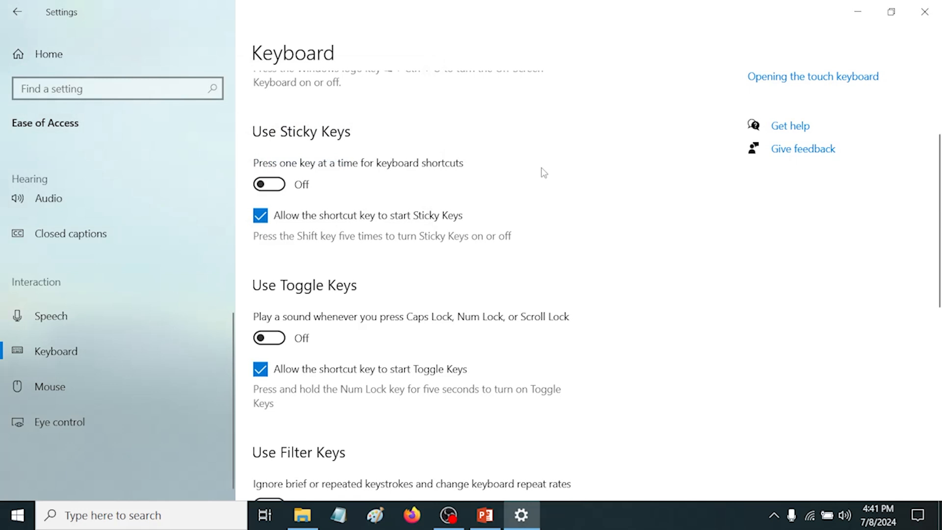
# Examine the Toggle Keys, Filter Keys, shortcut, Print Screen and typing options, and open the Mouse settings
pyautogui.scroll(-2, 545, 89)
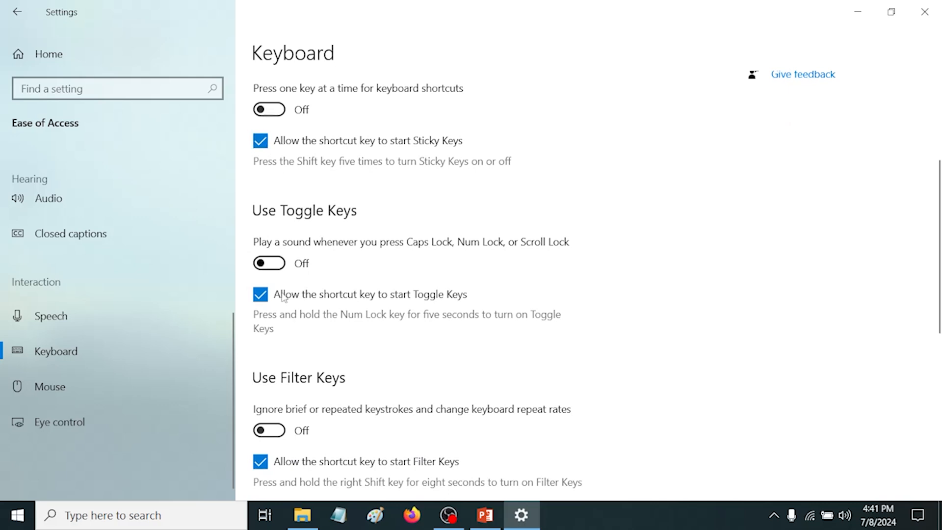
pyautogui.scroll(-2, 294, 373)
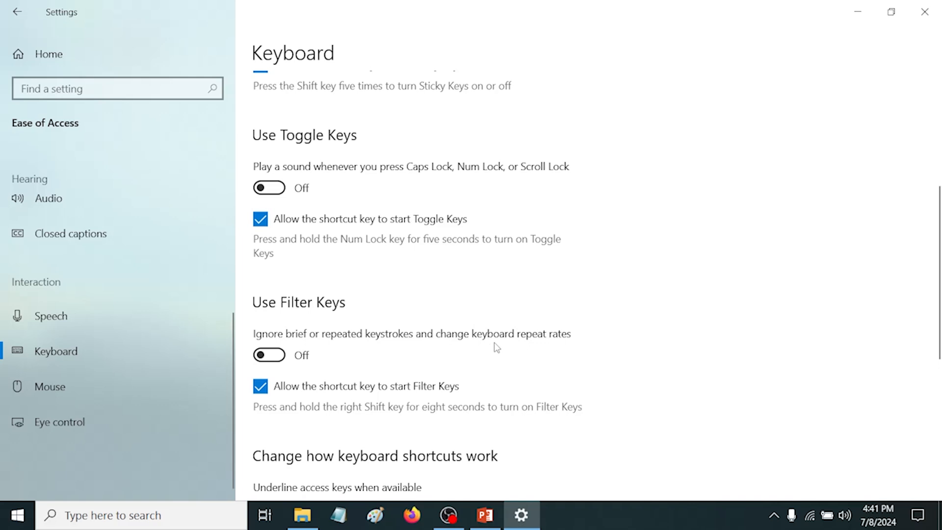
pyautogui.scroll(-7, 540, 257)
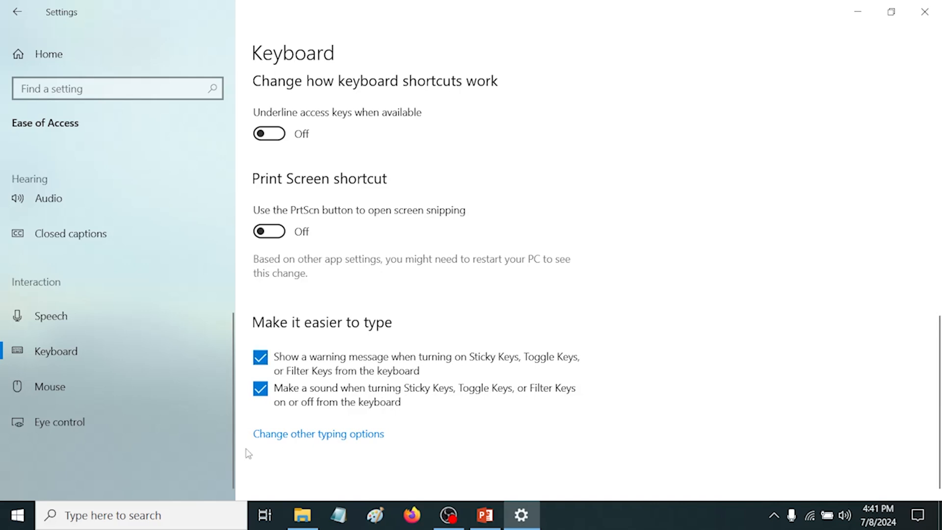
pyautogui.click(58, 389)
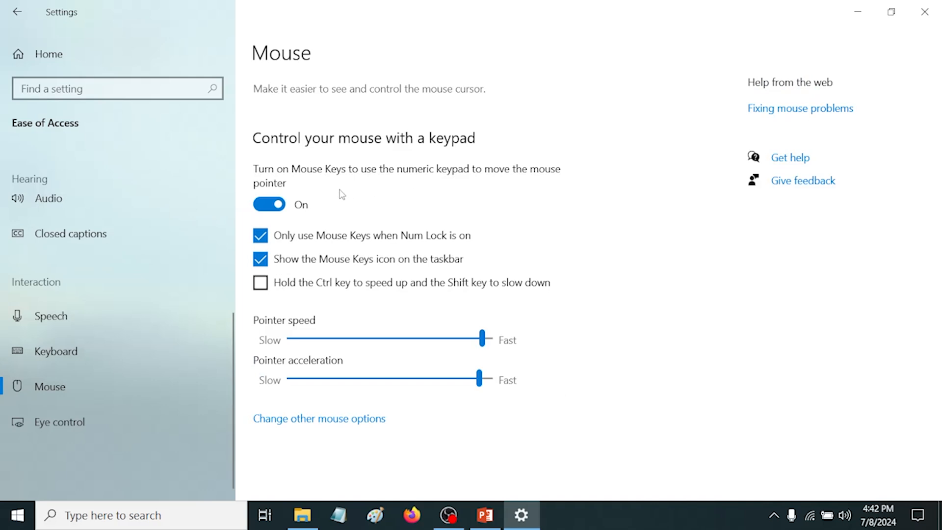
# Switch Mouse Keys off and on again, and lower the pointer speed and pointer acceleration to around mid-range
pyautogui.click(268, 211)
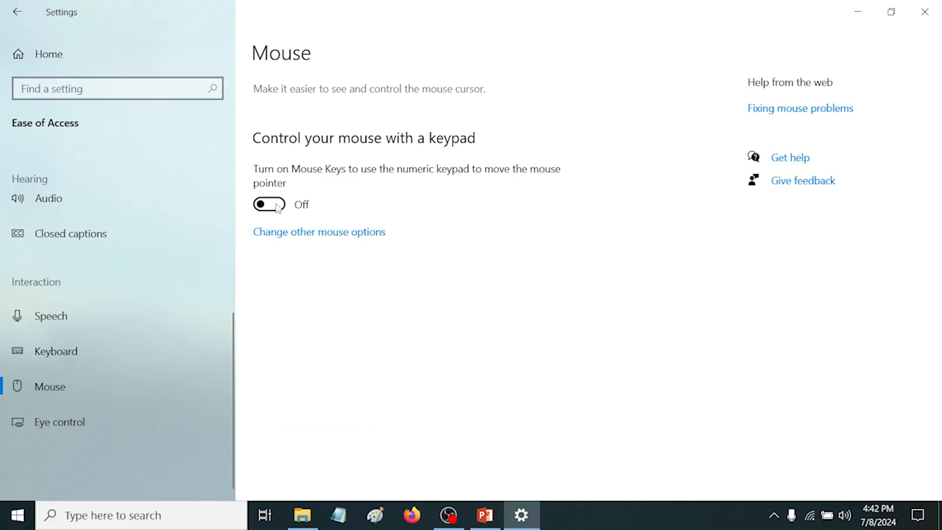
pyautogui.click(272, 206)
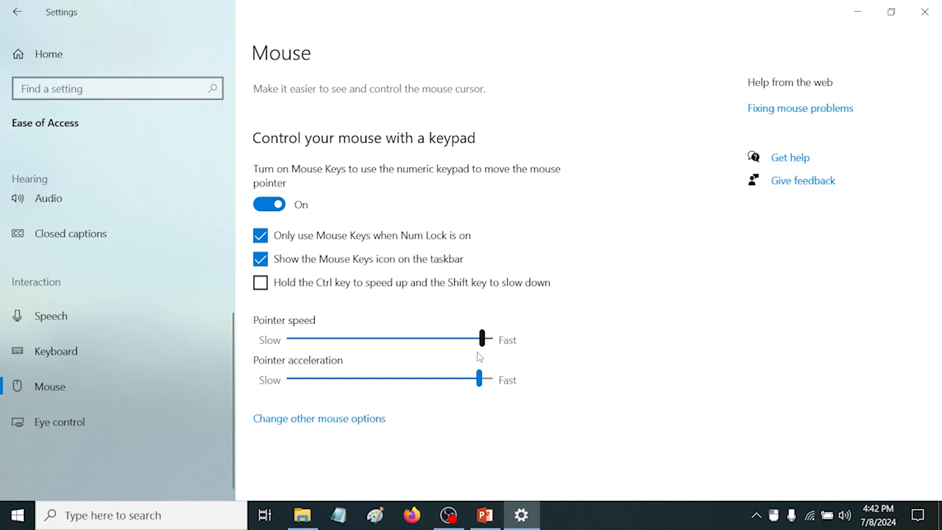
pyautogui.moveTo(370, 341); pyautogui.dragTo(389, 340)
pyautogui.moveTo(456, 383); pyautogui.dragTo(420, 354)
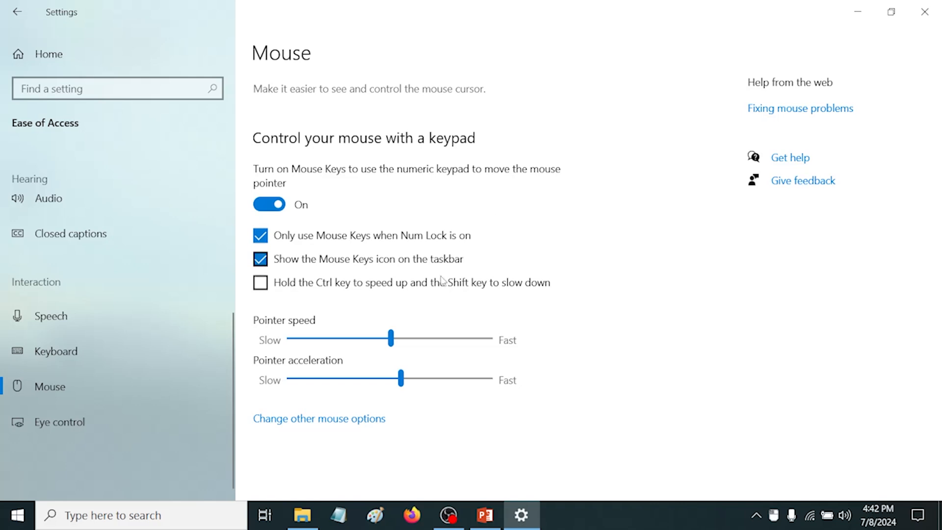
# Raise the Mouse Keys pointer speed to 324 and the pointer acceleration close to Fast, and open the Eye control settings
pyautogui.moveTo(392, 341); pyautogui.dragTo(470, 346)
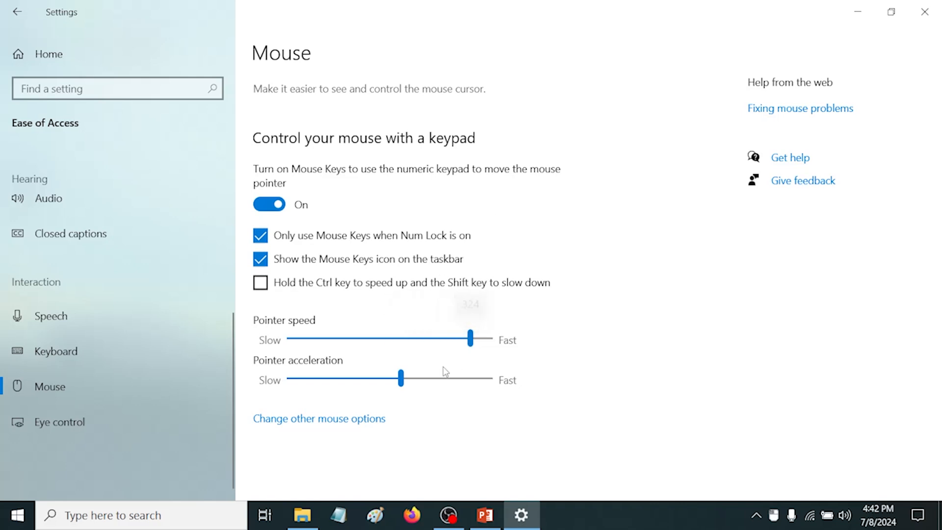
pyautogui.moveTo(404, 382); pyautogui.dragTo(478, 381)
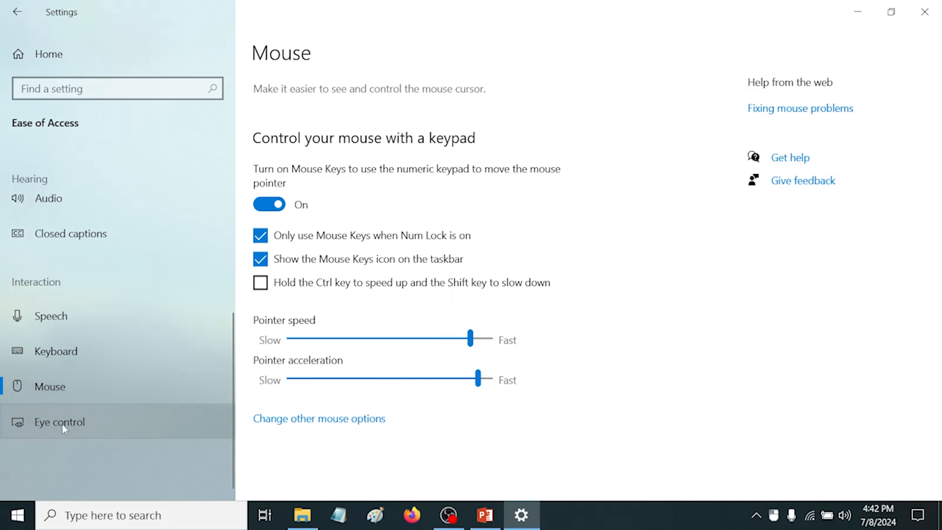
pyautogui.click(62, 424)
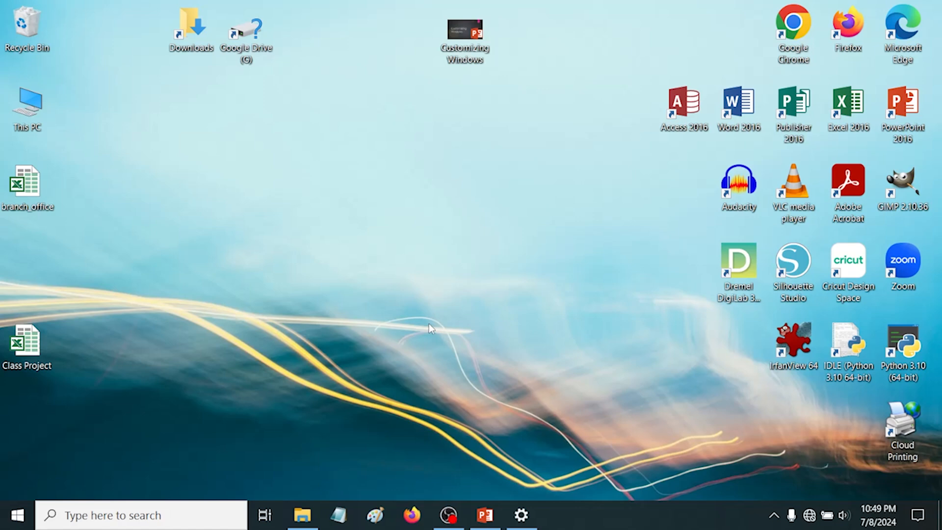
# Place a Calculator shortcut on an empty area of the desktop from the Start menu's app list
pyautogui.click(17, 517)
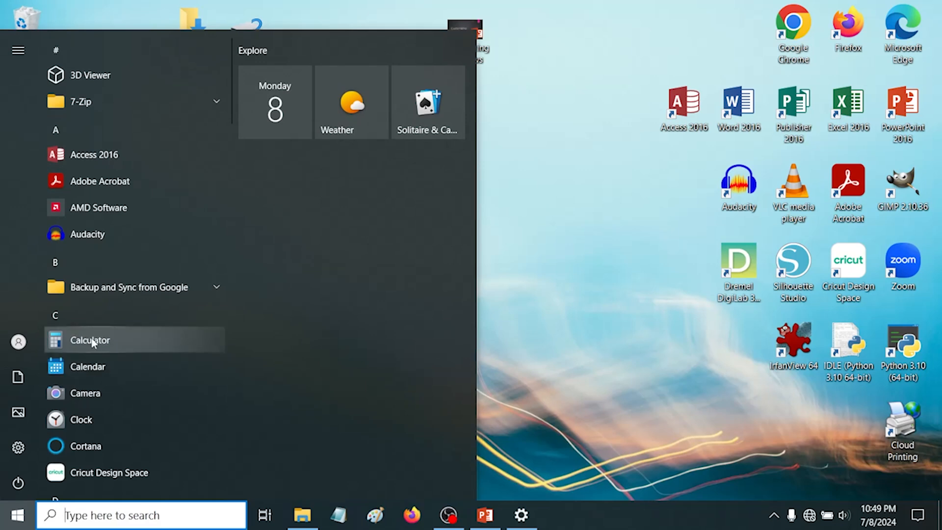
pyautogui.moveTo(93, 340); pyautogui.dragTo(558, 333)
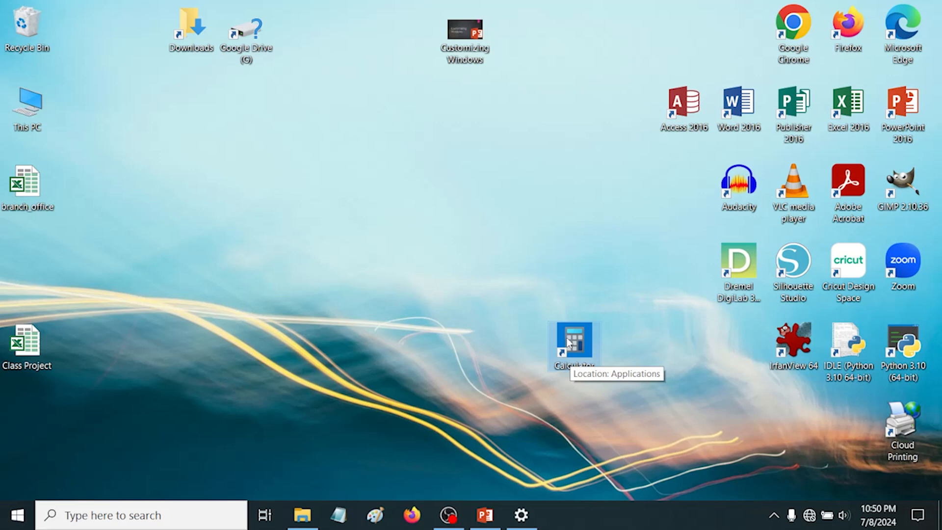
# Pin Calculator to Start as a tile, and unpin that tile again
pyautogui.click(18, 515)
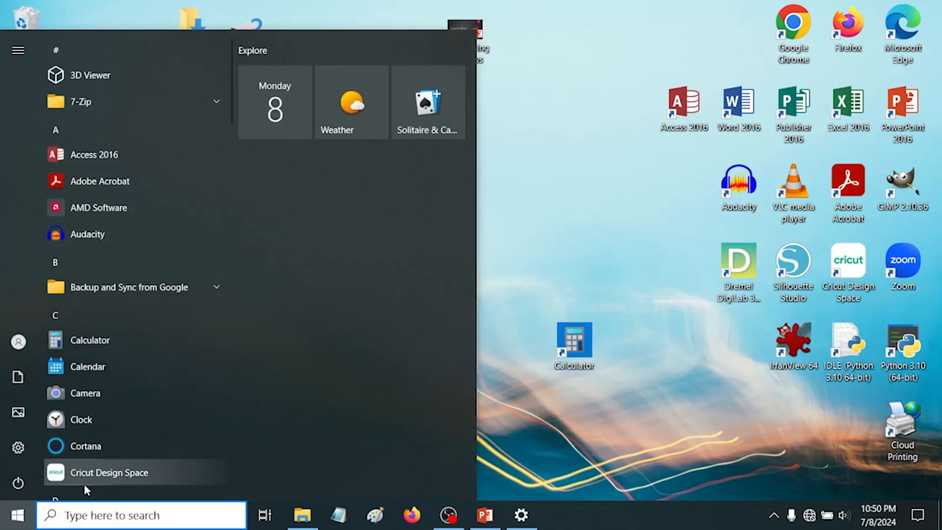
pyautogui.rightClick(102, 338)
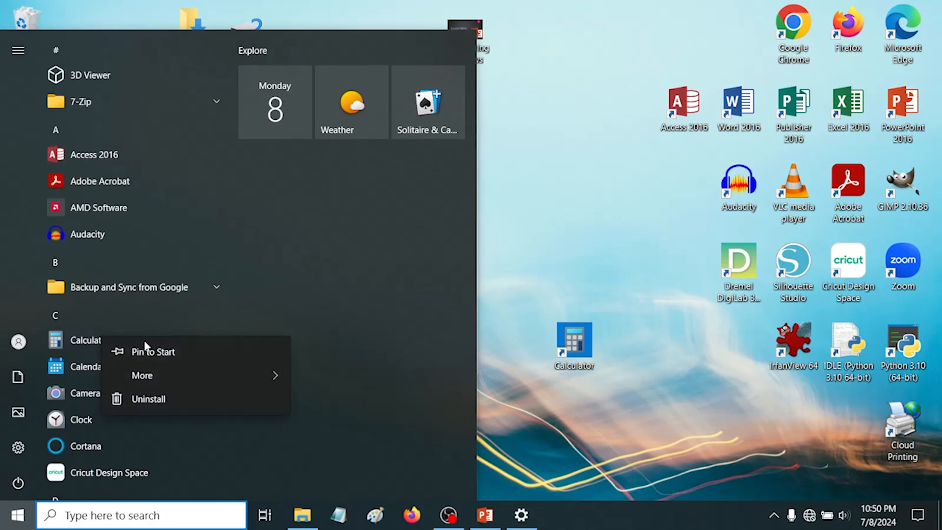
pyautogui.click(153, 351)
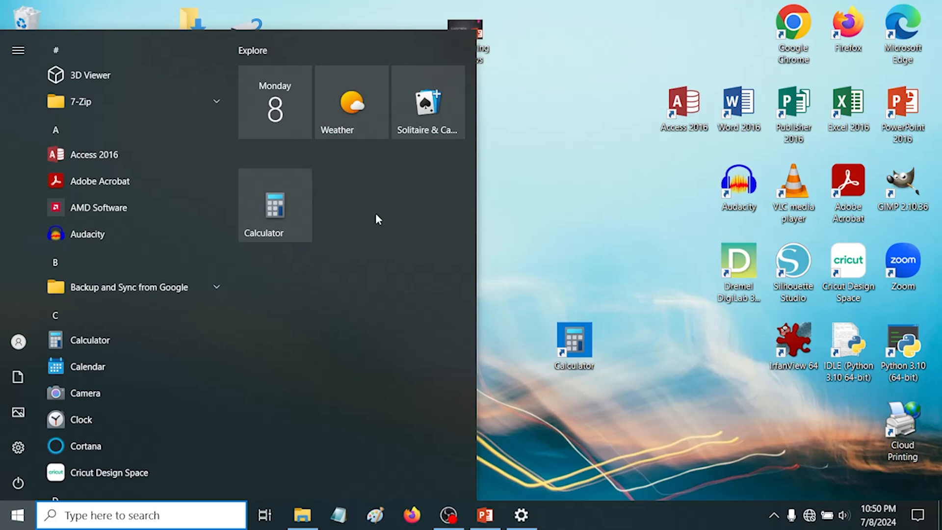
pyautogui.rightClick(285, 210)
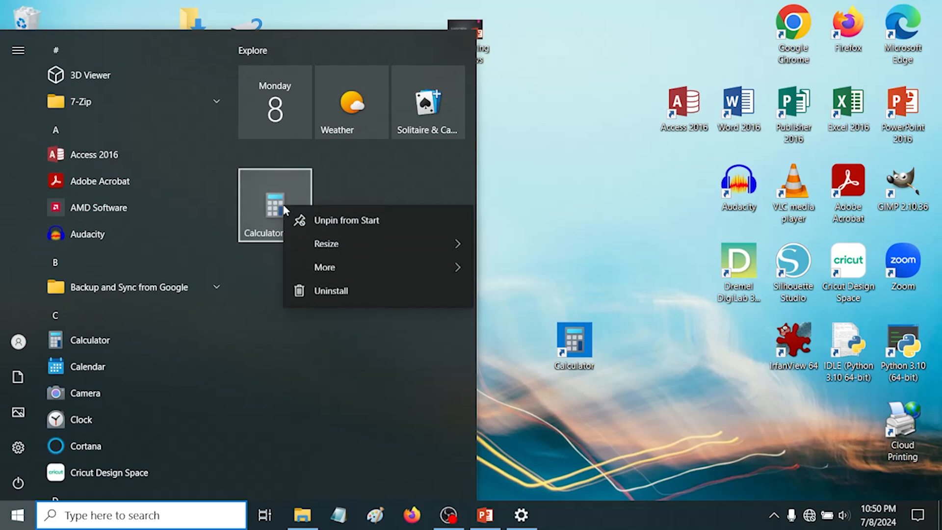
pyautogui.click(347, 222)
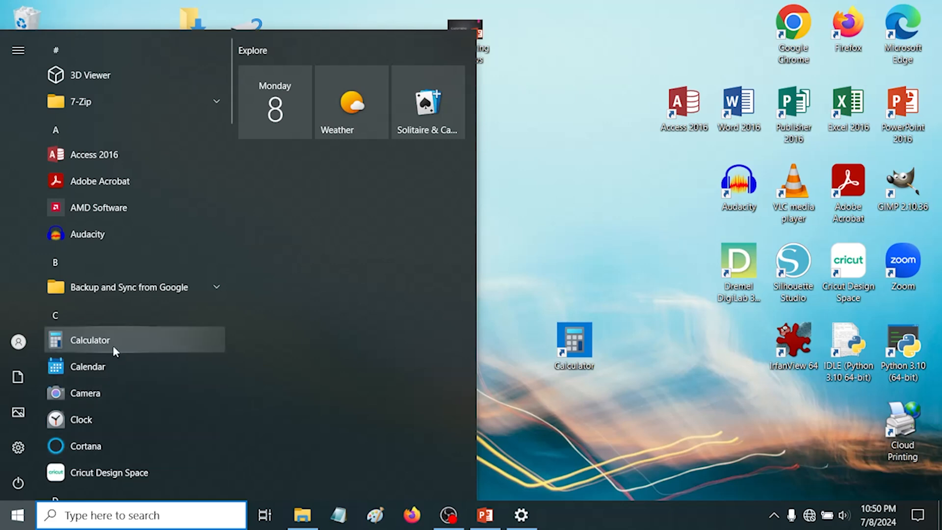
# Pin Calculator to the taskbar from the Start app list, unpin it again, and close Start
pyautogui.rightClick(90, 336)
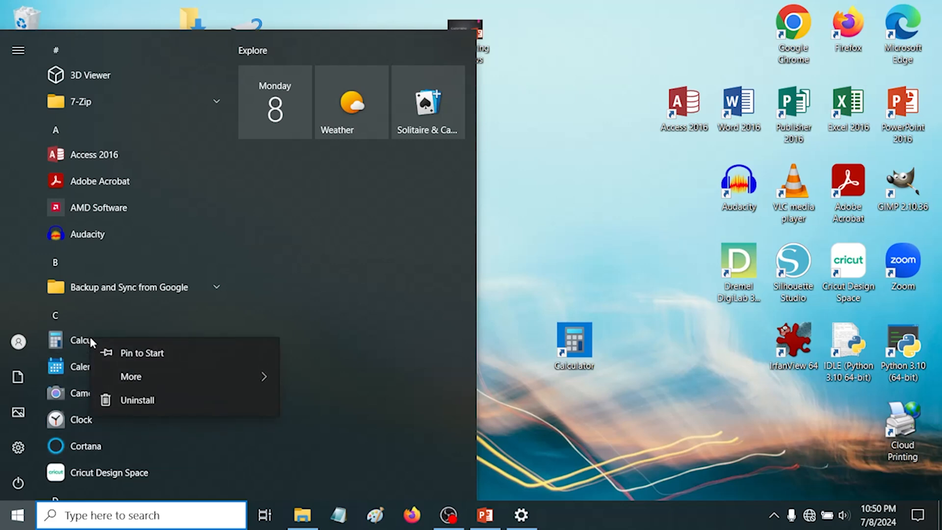
pyautogui.moveTo(246, 373)
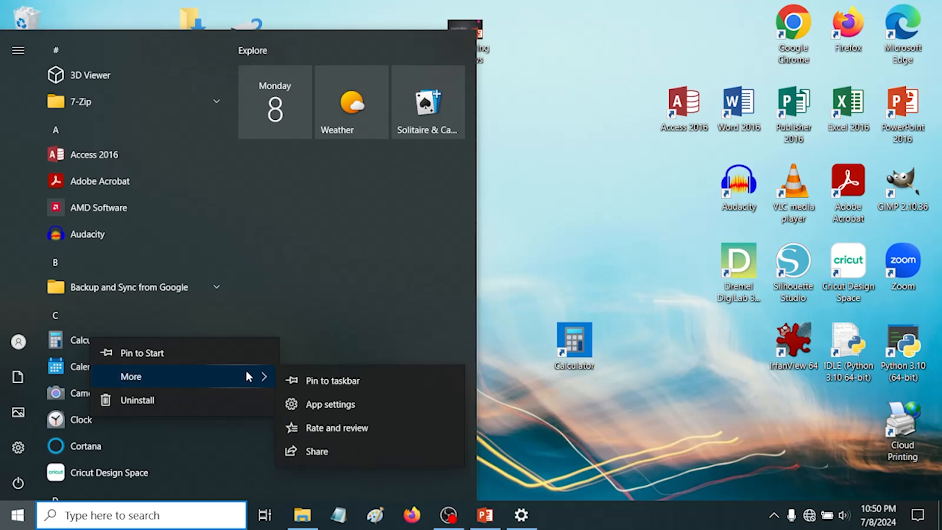
pyautogui.click(345, 384)
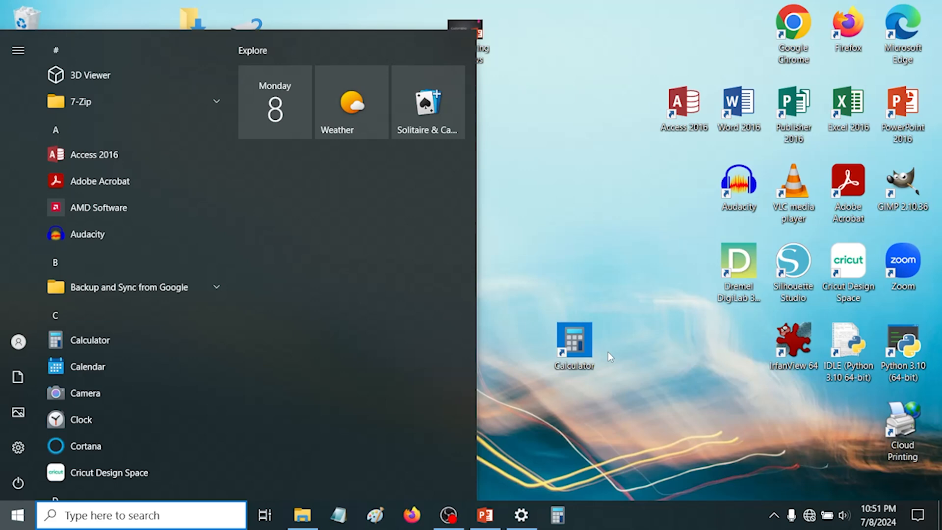
pyautogui.rightClick(569, 522)
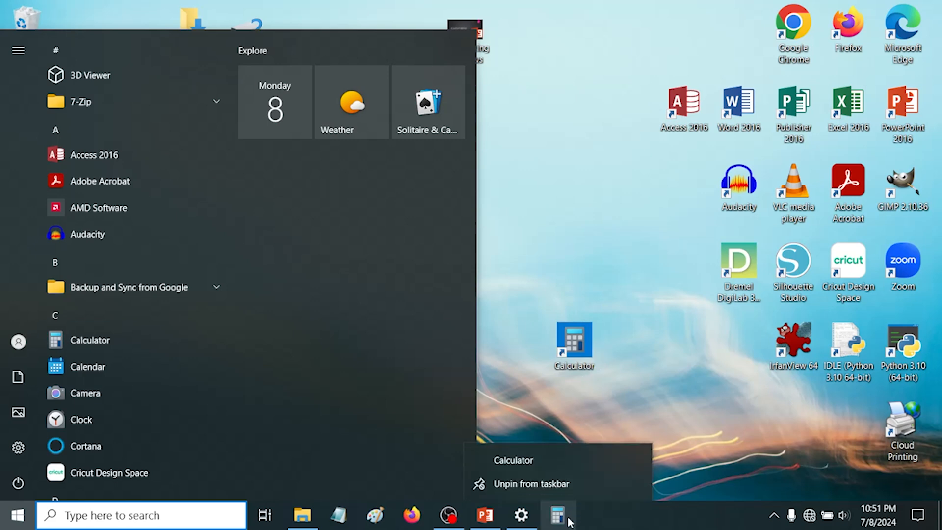
pyautogui.click(523, 485)
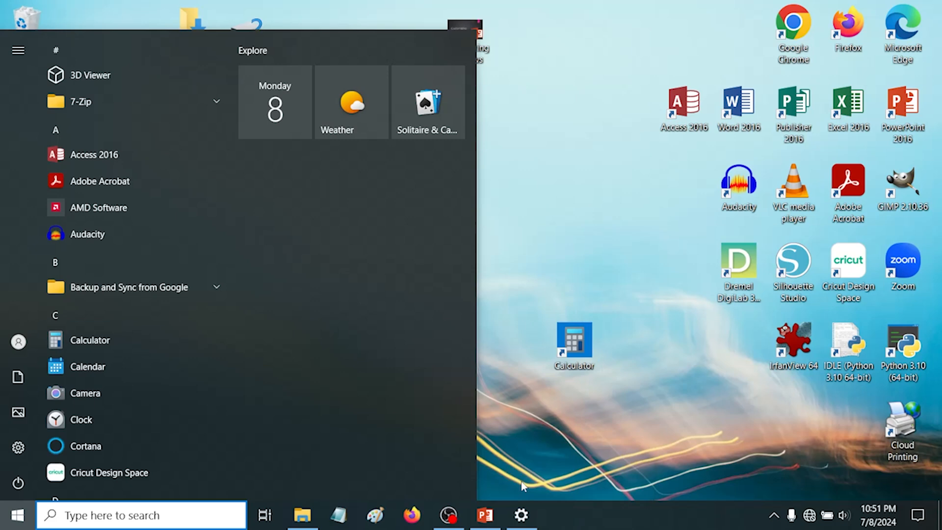
pyautogui.click(529, 248)
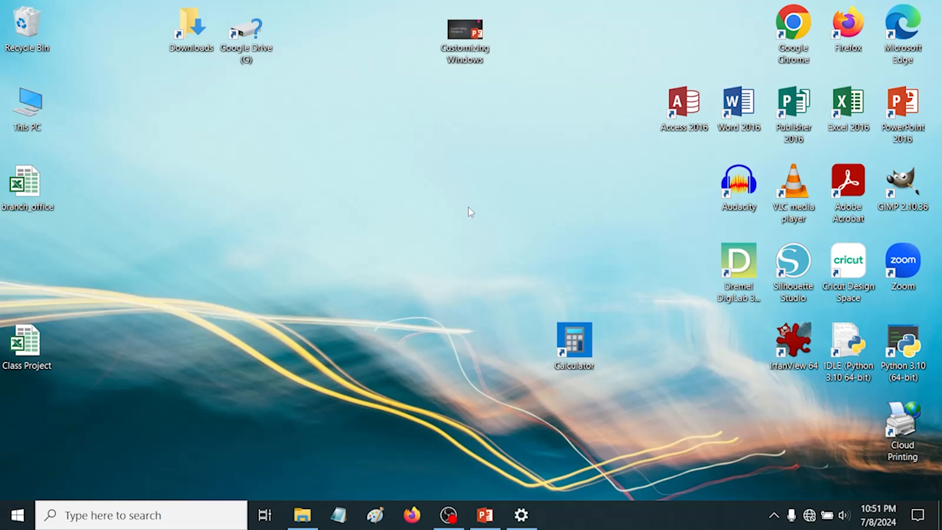
# Put a shortcut to the Captures folder from Videos on the desktop, and discard that shortcut in the Recycle Bin
pyautogui.click(305, 525)
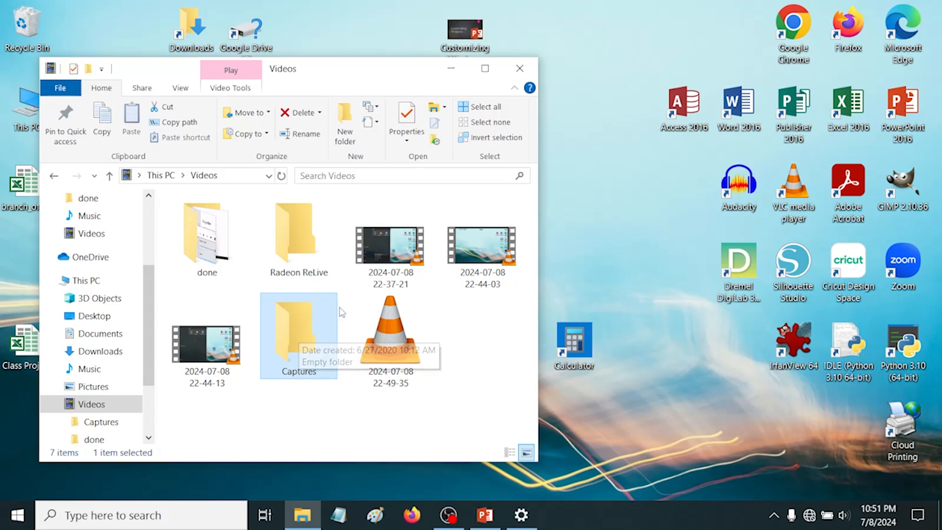
pyautogui.rightClick(301, 318)
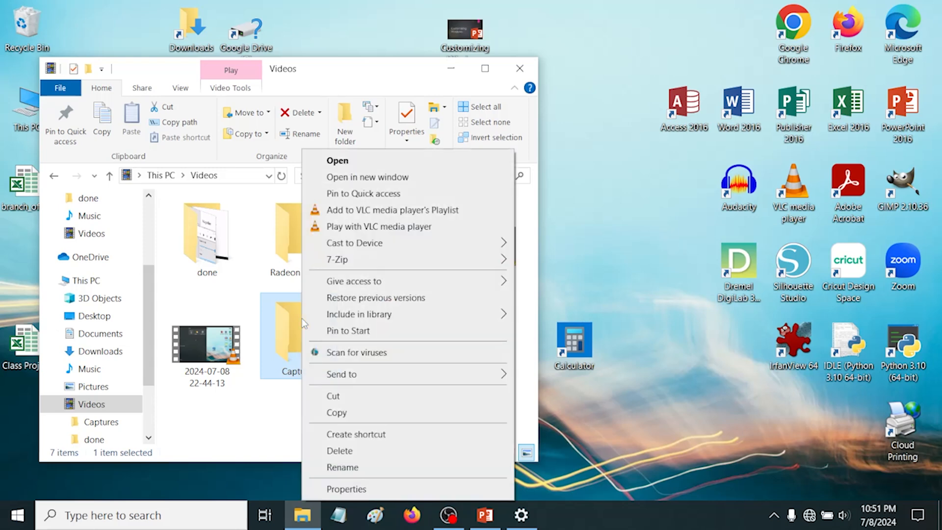
pyautogui.click(355, 434)
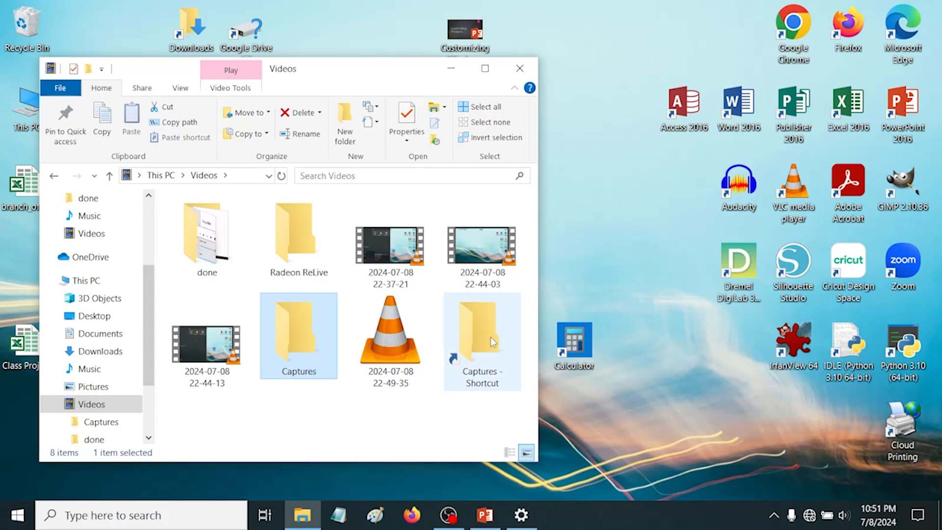
pyautogui.moveTo(480, 330); pyautogui.dragTo(591, 255)
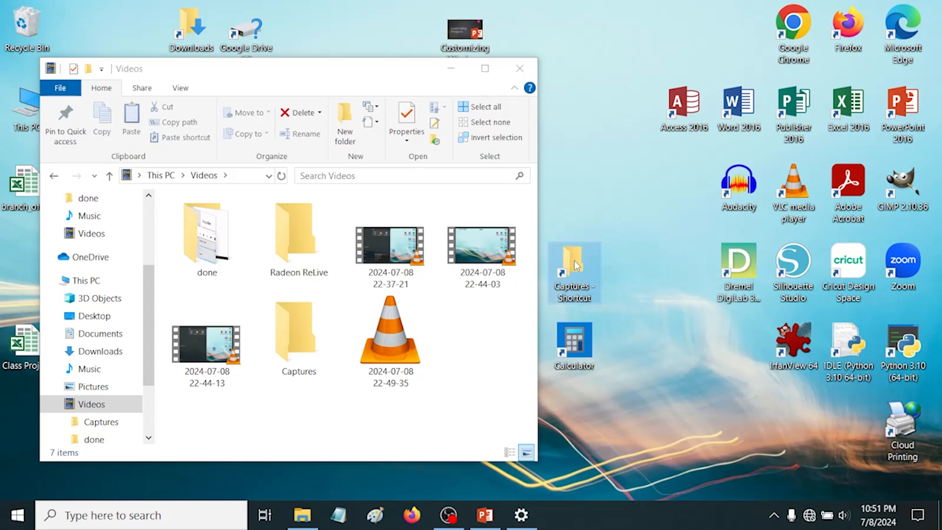
pyautogui.moveTo(577, 265); pyautogui.dragTo(23, 22)
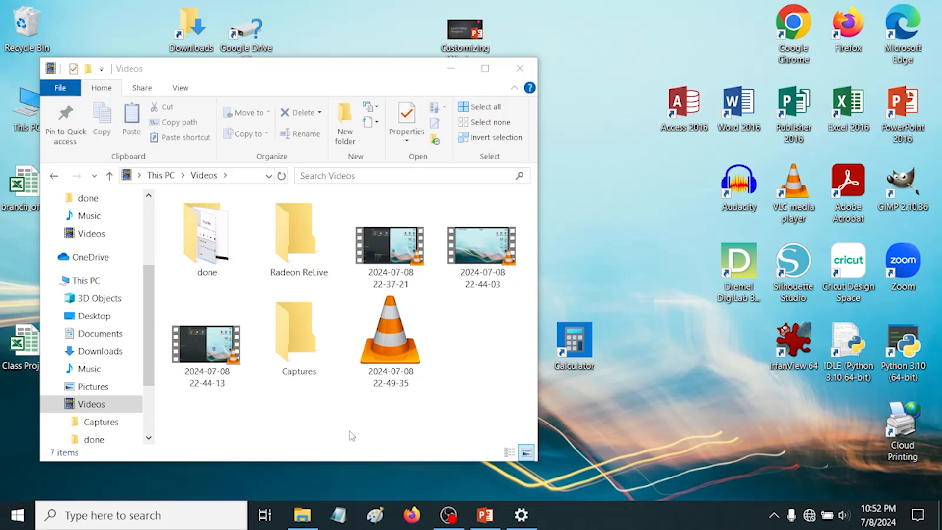
# Move the Captures folder itself from Videos to the desktop, and move it back into Videos
pyautogui.click(296, 327)
pyautogui.moveTo(297, 327); pyautogui.dragTo(595, 250)
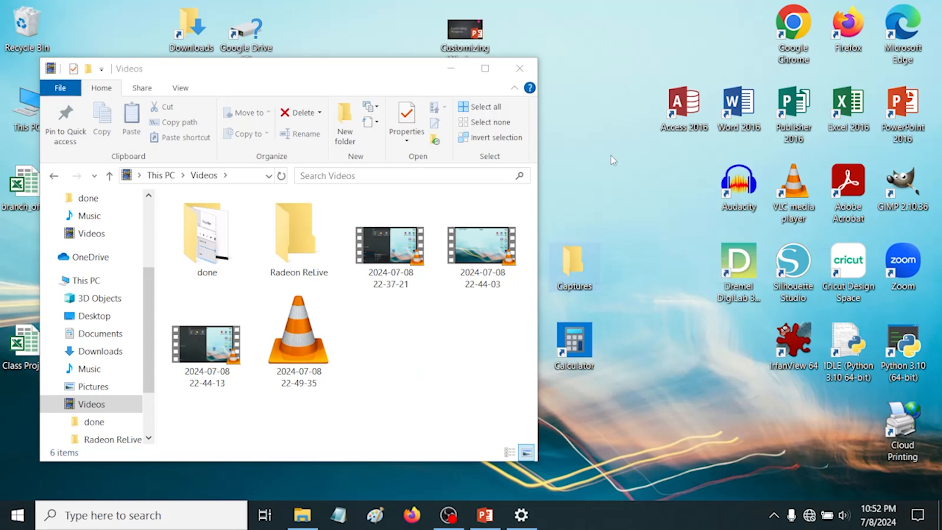
pyautogui.moveTo(574, 269); pyautogui.dragTo(387, 332)
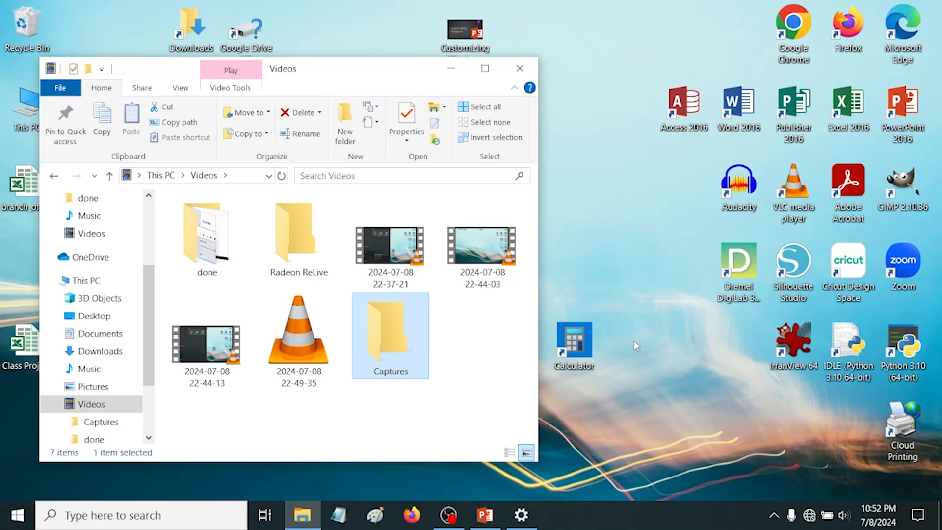
# Create a folder on the desktop with the default name New folder, and discard it in the Recycle Bin
pyautogui.rightClick(618, 187)
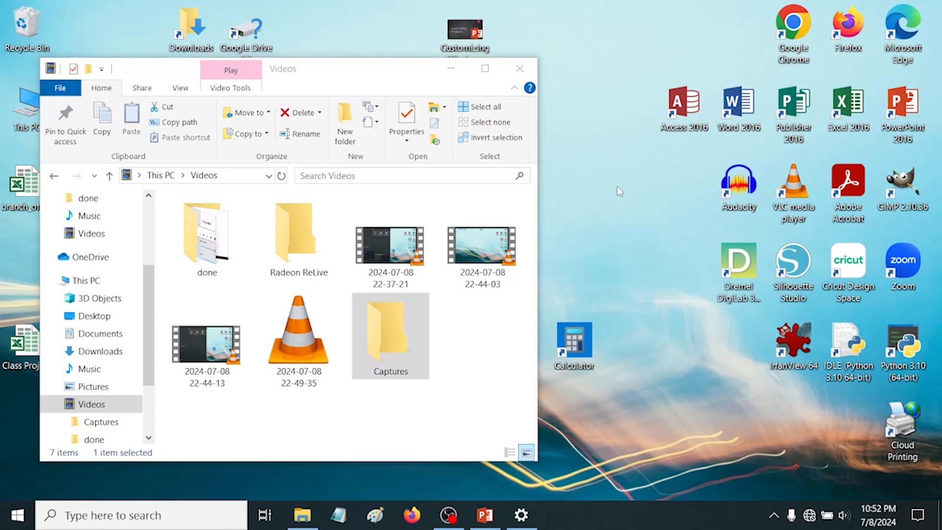
pyautogui.moveTo(674, 309)
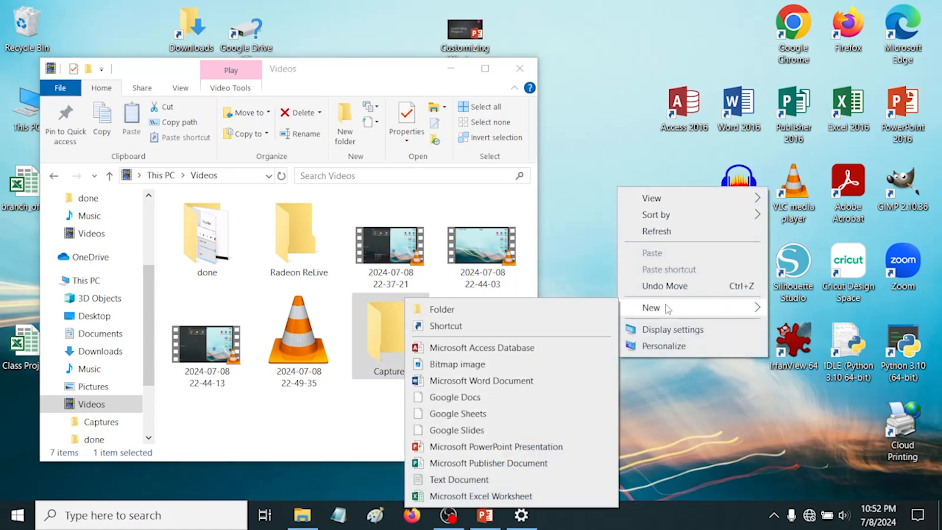
pyautogui.click(520, 310)
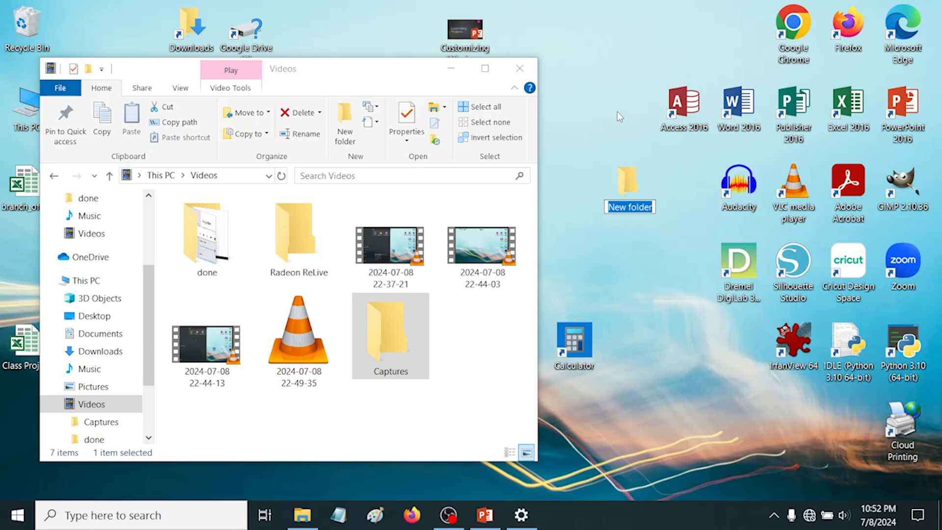
pyautogui.press('Return')
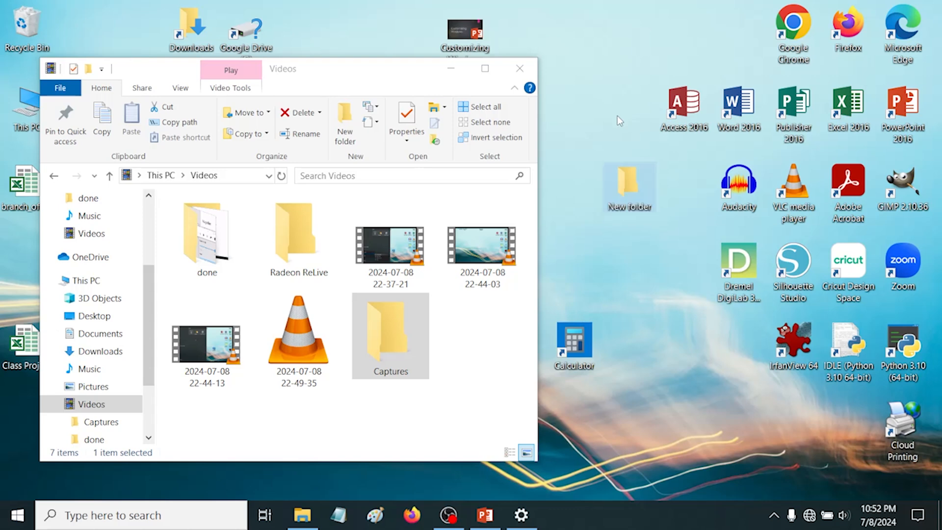
pyautogui.moveTo(629, 176); pyautogui.dragTo(23, 14)
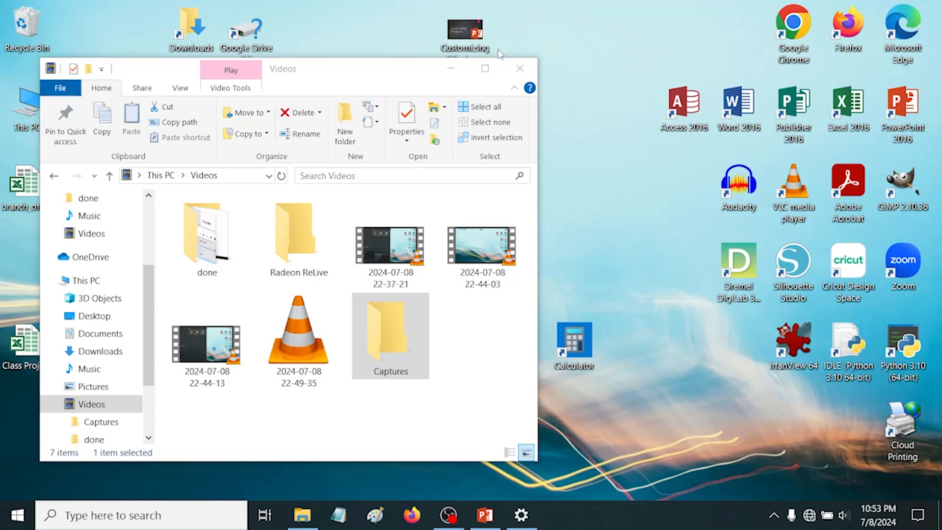
# Minimize the Videos window and set the desktop icons to the Large icons size
pyautogui.click(453, 72)
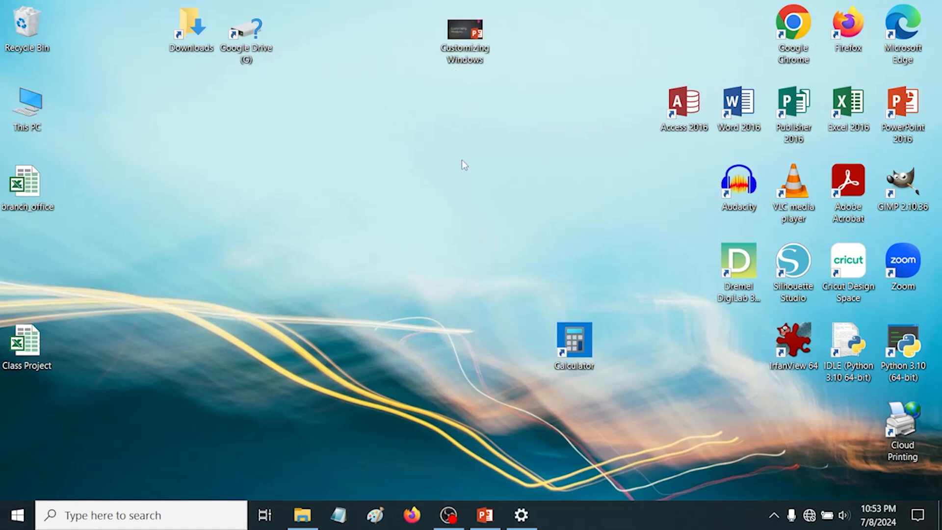
pyautogui.rightClick(318, 154)
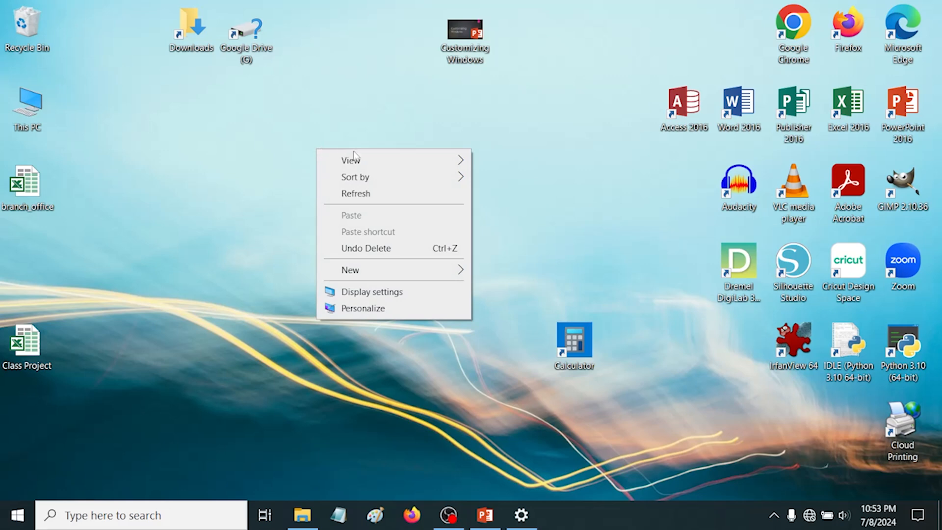
pyautogui.moveTo(369, 162)
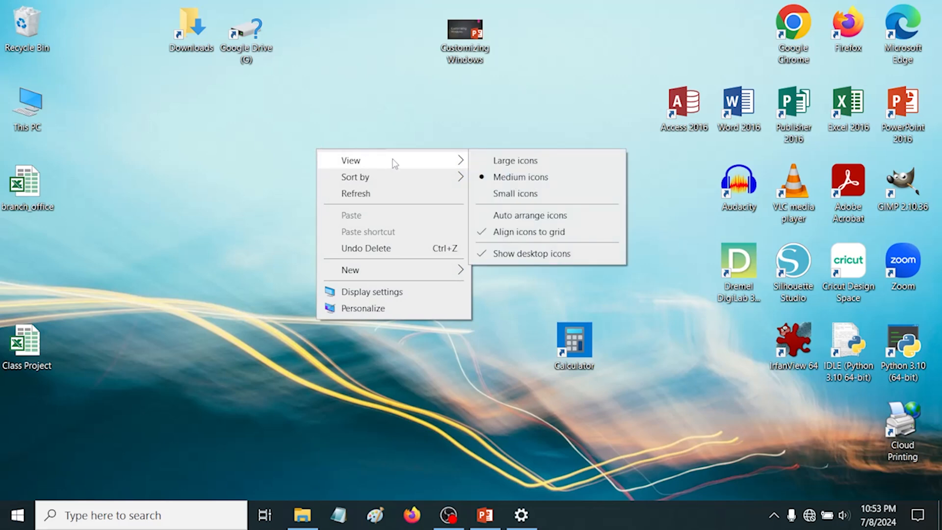
pyautogui.click(524, 164)
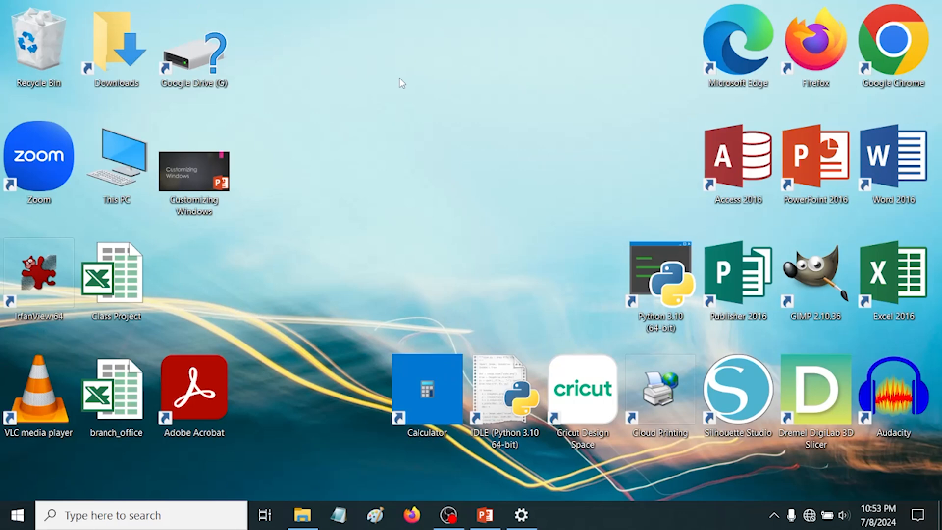
# Set the desktop icons to the Small icons size, and change them to Medium icons
pyautogui.rightClick(428, 91)
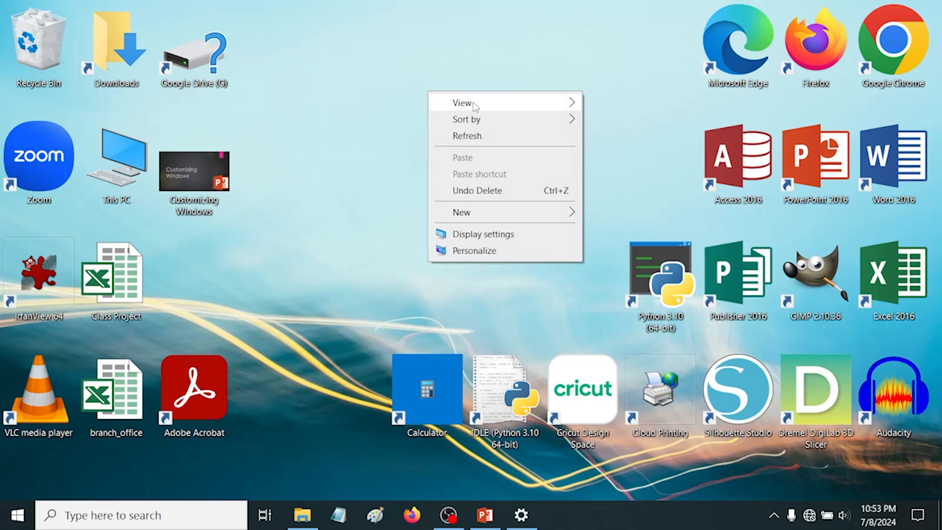
pyautogui.moveTo(514, 102)
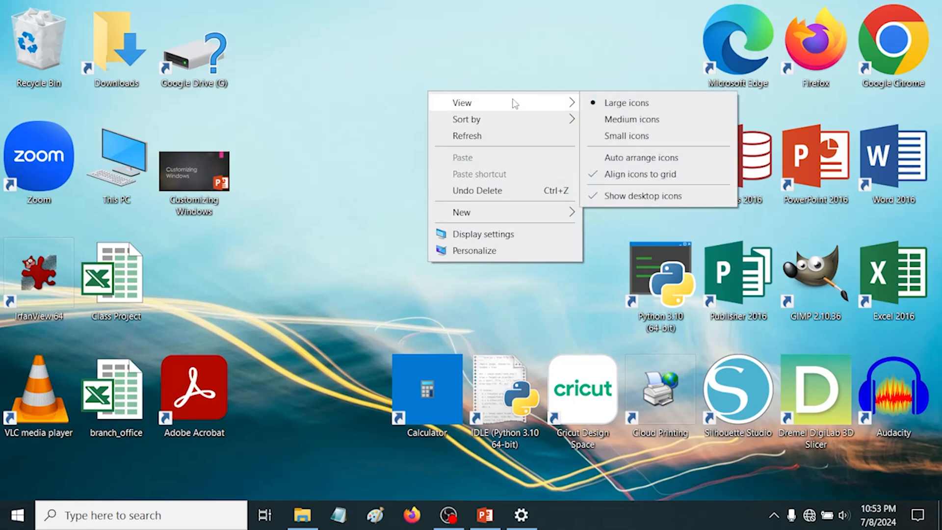
pyautogui.click(633, 141)
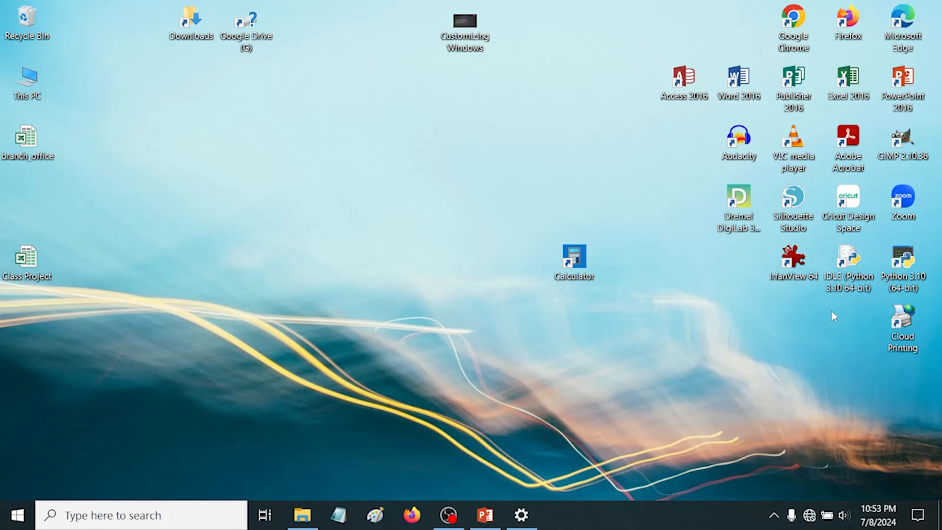
pyautogui.rightClick(410, 162)
pyautogui.moveTo(449, 176)
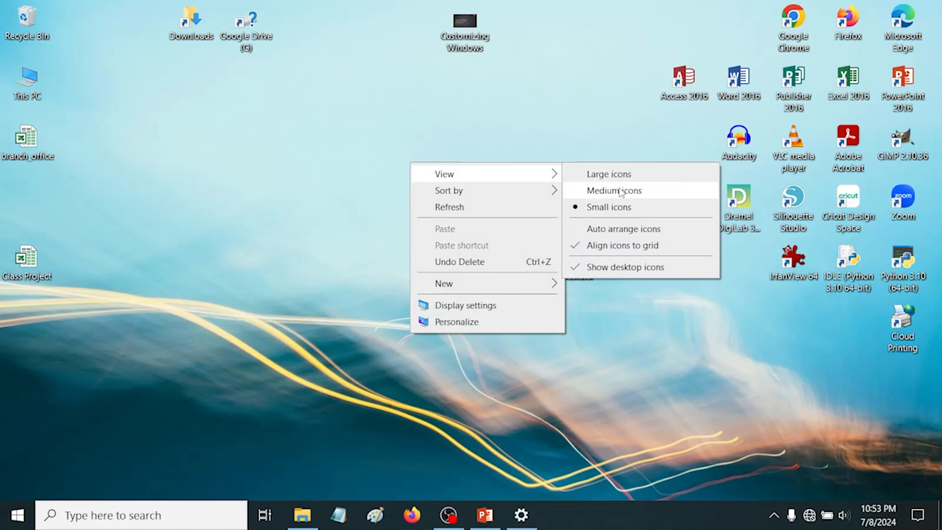
pyautogui.click(620, 192)
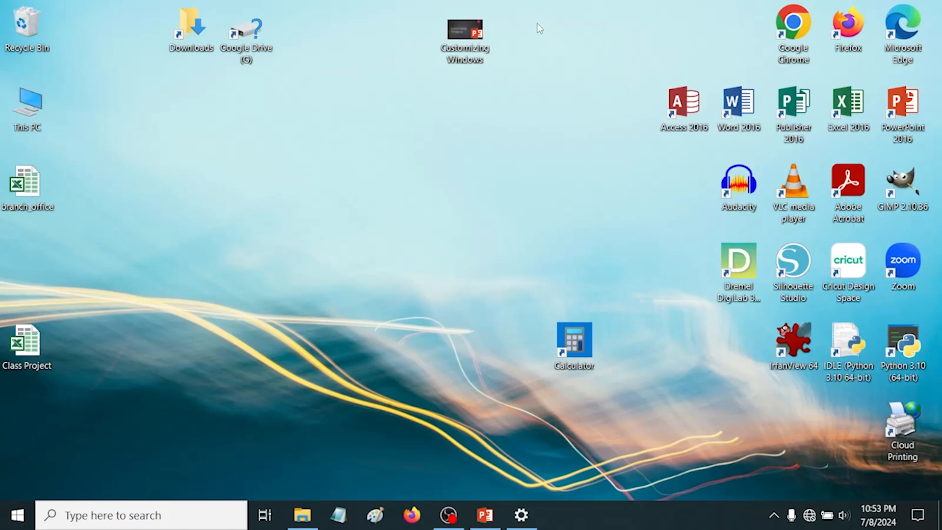
# Move the Calculator icon one grid cell to the left, and turn off Align icons to grid for the desktop
pyautogui.moveTo(570, 336); pyautogui.dragTo(492, 320)
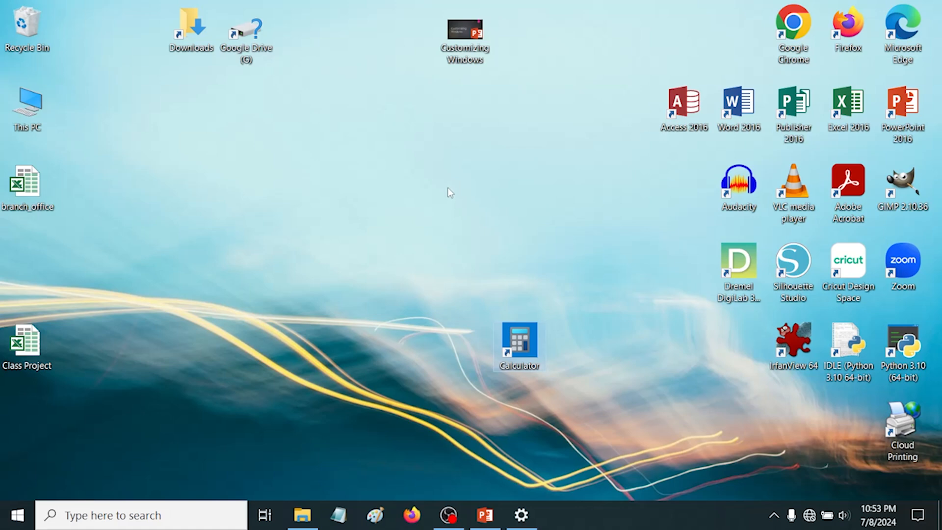
pyautogui.rightClick(446, 174)
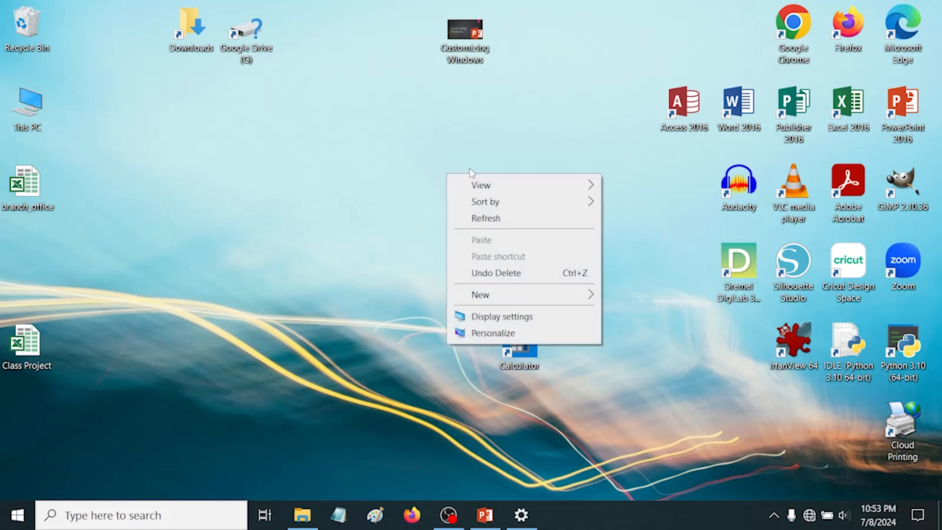
pyautogui.moveTo(490, 185)
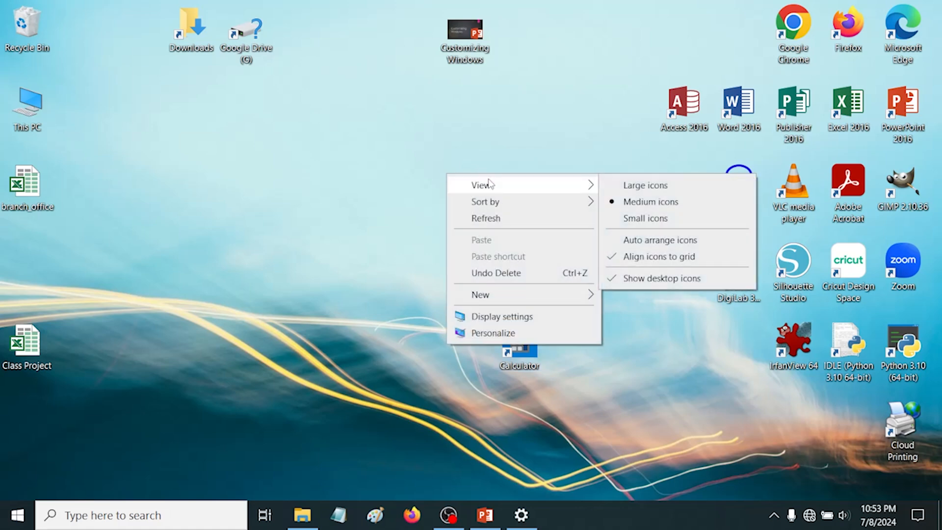
pyautogui.click(654, 257)
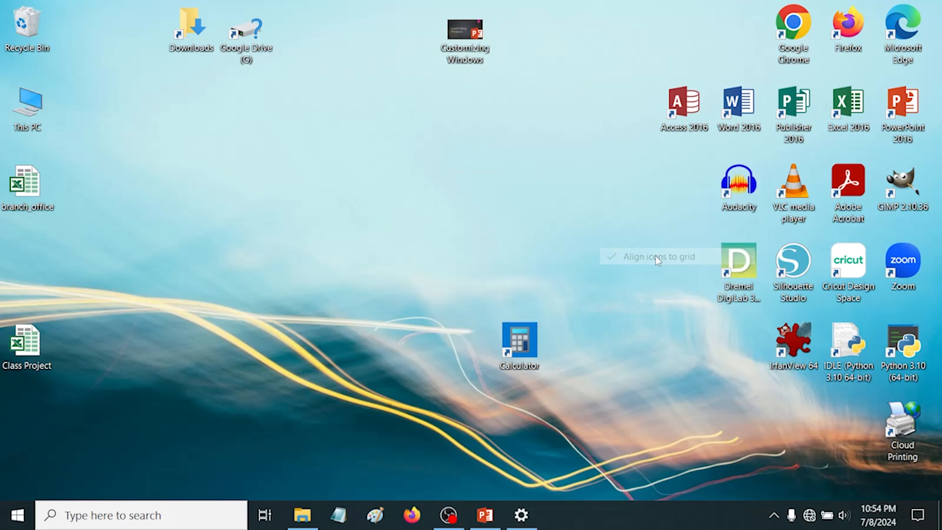
# Place the Class Project, This PC, Recycle Bin and branch_office icons freely along the desktop's left edge, off the grid
pyautogui.moveTo(30, 343); pyautogui.dragTo(59, 203)
pyautogui.moveTo(49, 122); pyautogui.dragTo(75, 193)
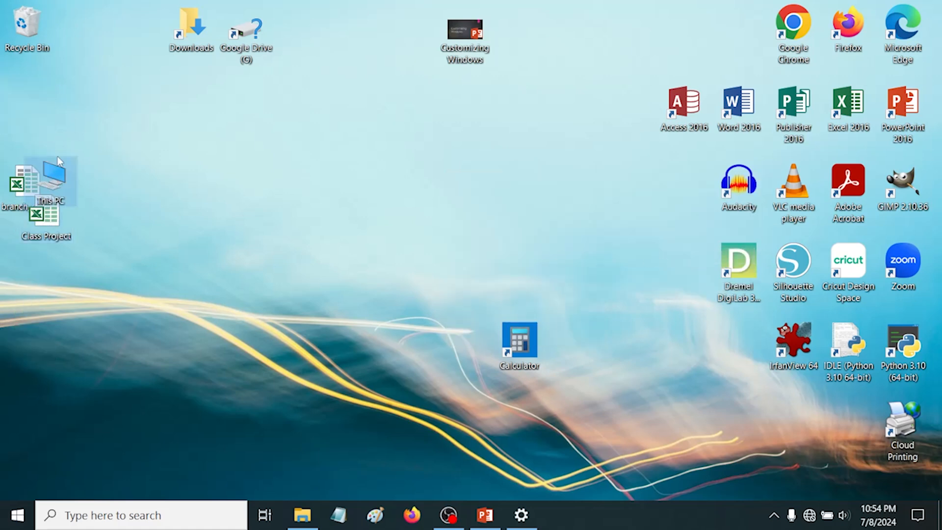
pyautogui.moveTo(22, 29)
pyautogui.mouseDown()
pyautogui.moveTo(93, 174)
pyautogui.moveTo(38, 37)
pyautogui.mouseUp()
pyautogui.moveTo(46, 219); pyautogui.dragTo(32, 290)
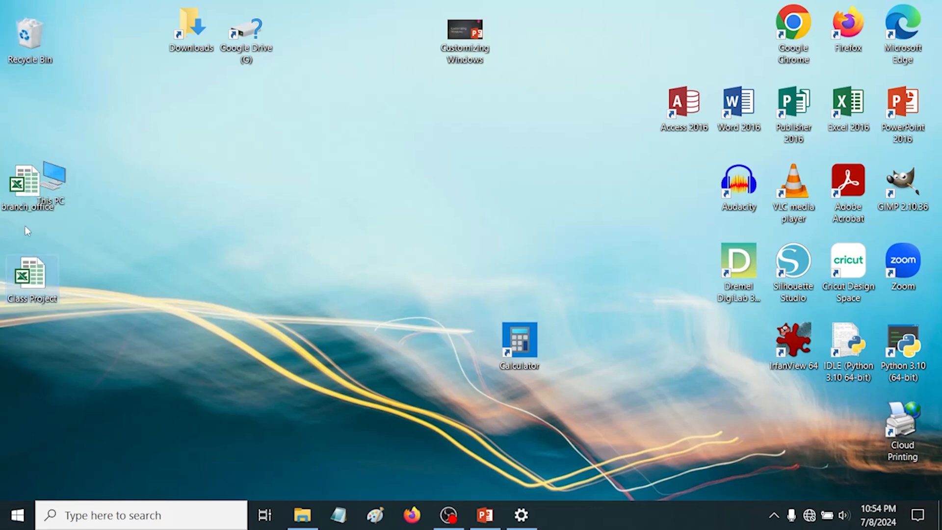
pyautogui.moveTo(23, 197); pyautogui.dragTo(27, 234)
pyautogui.moveTo(53, 184); pyautogui.dragTo(27, 102)
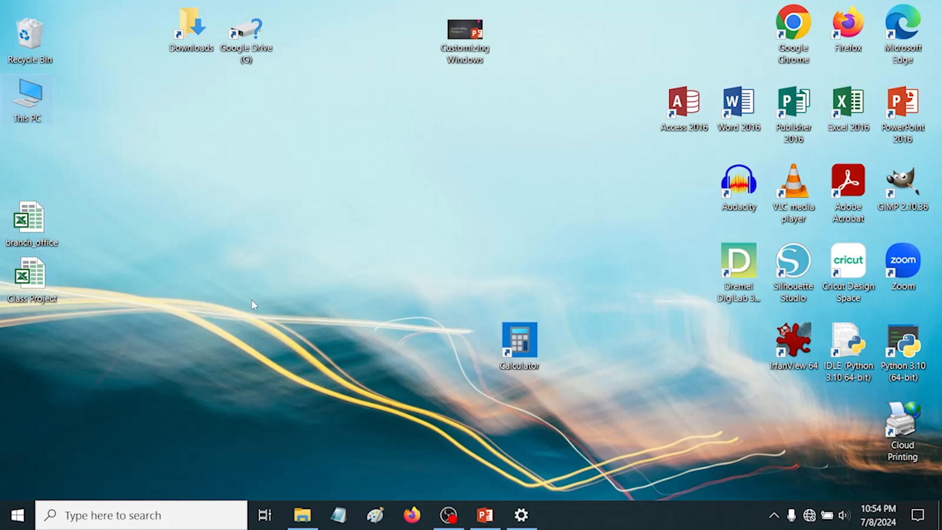
# Turn Align icons to grid back on for the desktop
pyautogui.rightClick(337, 182)
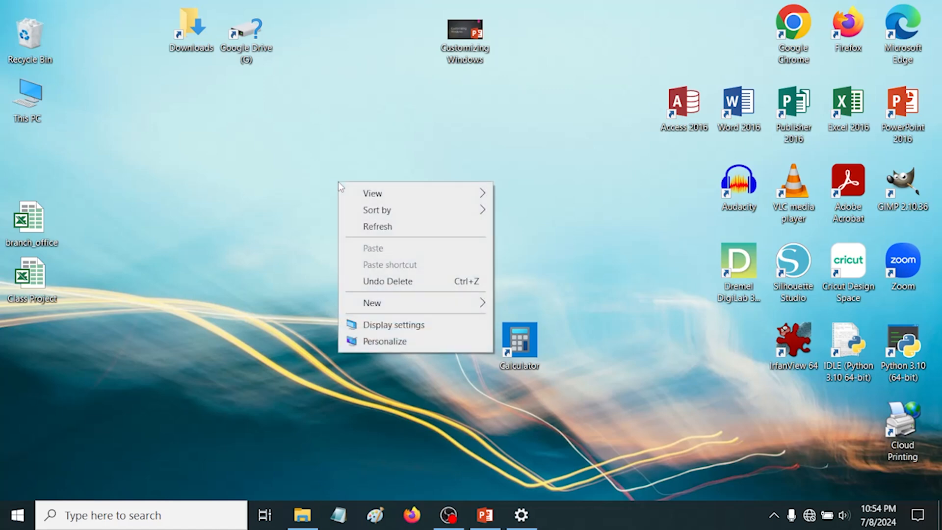
pyautogui.moveTo(374, 197)
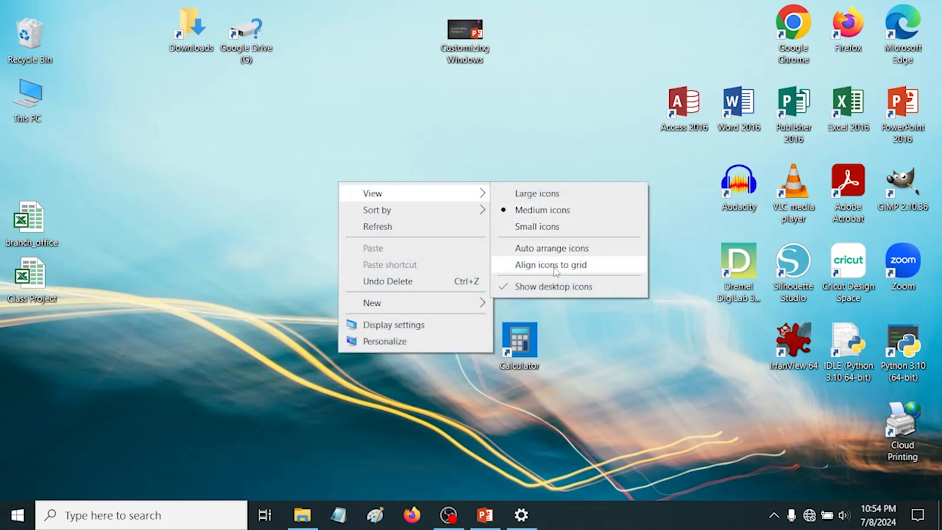
pyautogui.click(555, 266)
# Hide all desktop icons with Show desktop icons, and show them again
pyautogui.rightClick(370, 137)
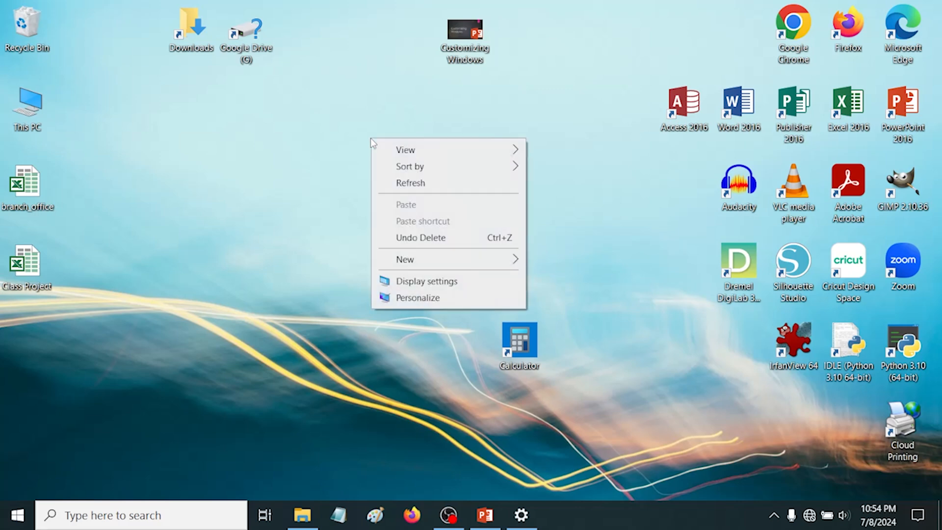
pyautogui.moveTo(392, 149)
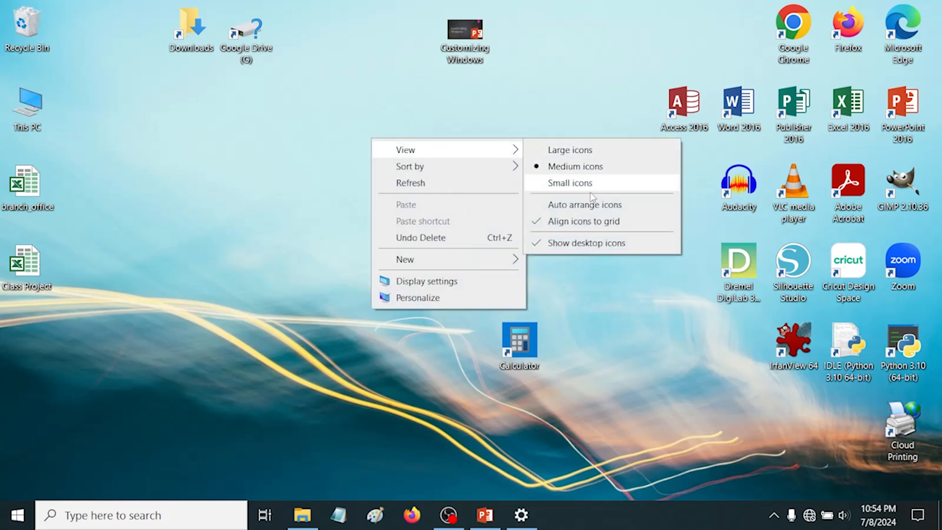
pyautogui.click(601, 248)
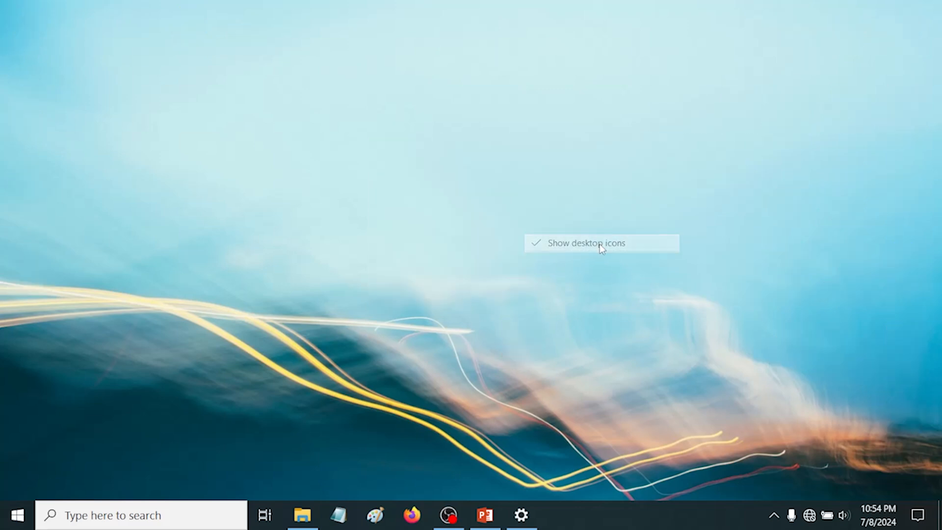
pyautogui.rightClick(368, 142)
pyautogui.moveTo(488, 152)
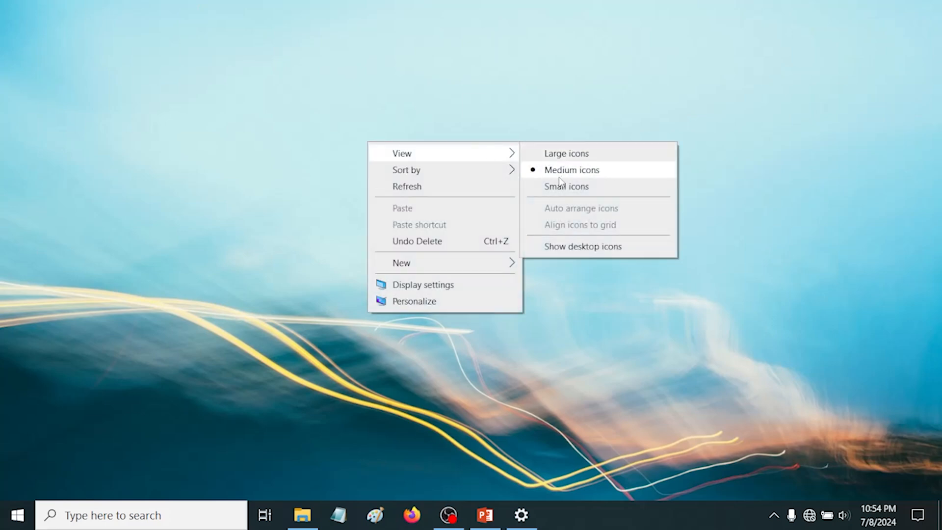
pyautogui.click(579, 251)
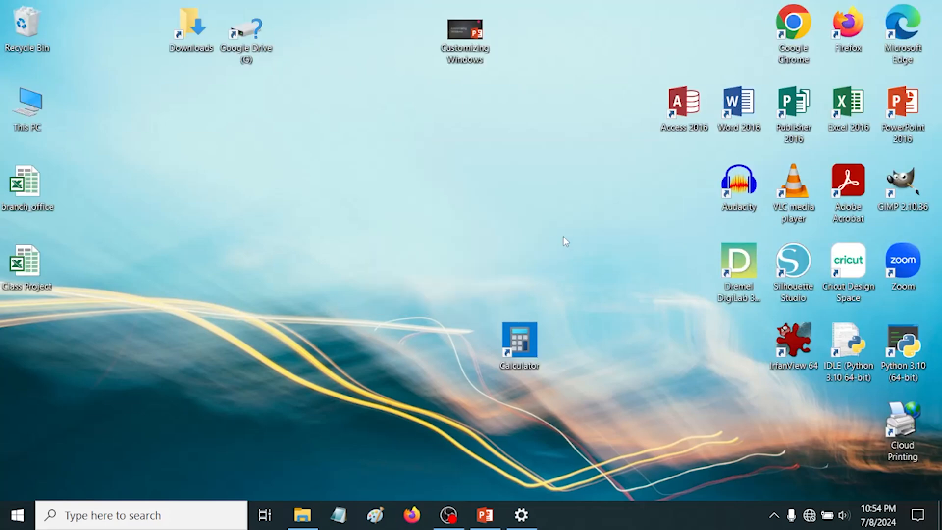
# Sort the desktop icons by Name
pyautogui.rightClick(385, 140)
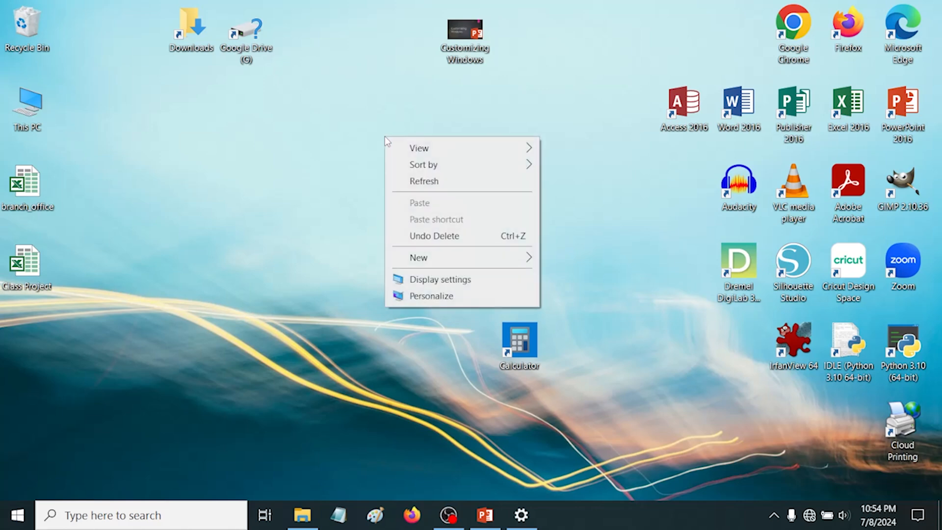
pyautogui.moveTo(434, 162)
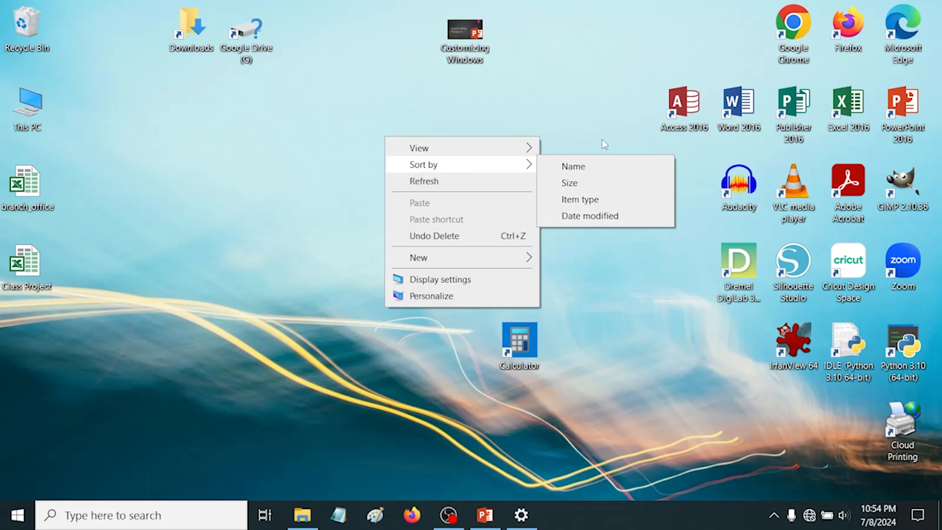
pyautogui.click(595, 168)
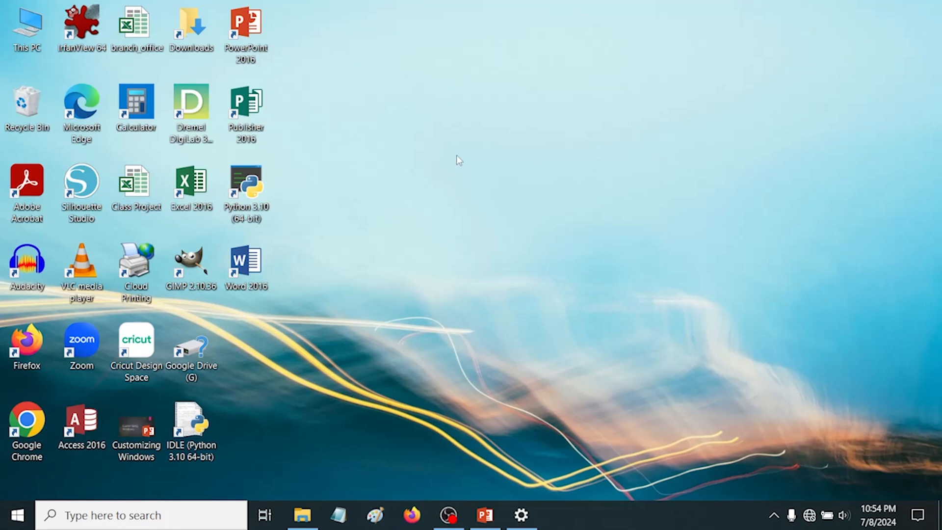
# Move the Publisher 2016, Python 3.10 and GIMP icons out of the sorted columns to the empty middle of the desktop
pyautogui.rightClick(429, 111)
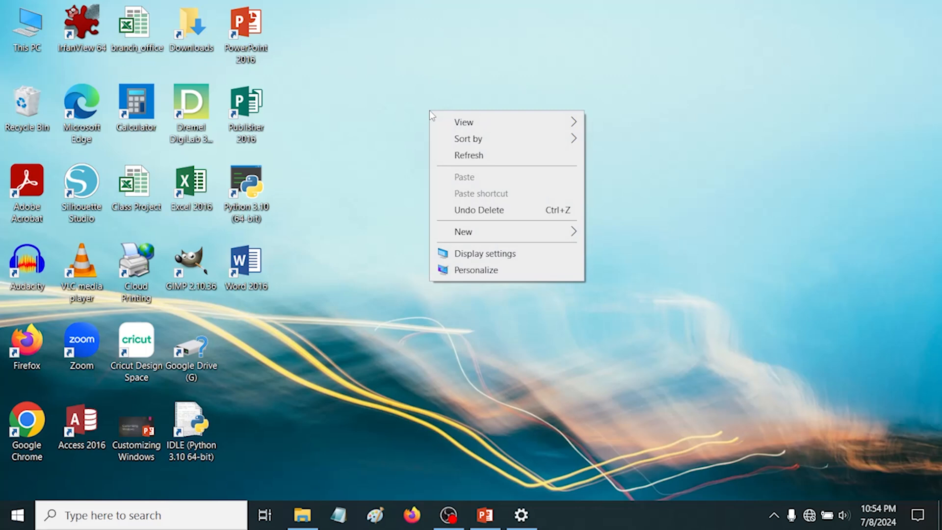
pyautogui.click(264, 137)
pyautogui.moveTo(264, 136); pyautogui.dragTo(483, 125)
pyautogui.moveTo(250, 192); pyautogui.dragTo(521, 267)
pyautogui.moveTo(219, 271); pyautogui.dragTo(435, 355)
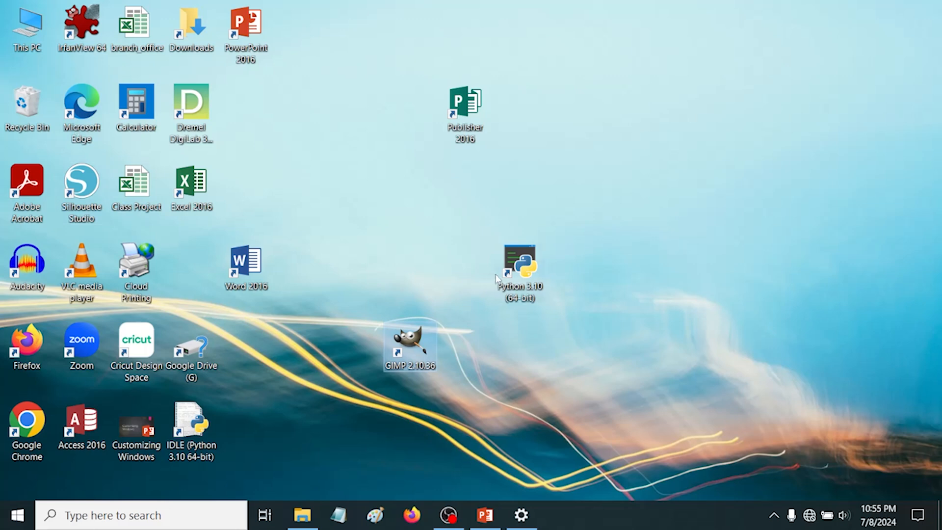
# Turn on Auto arrange icons for the desktop
pyautogui.rightClick(341, 99)
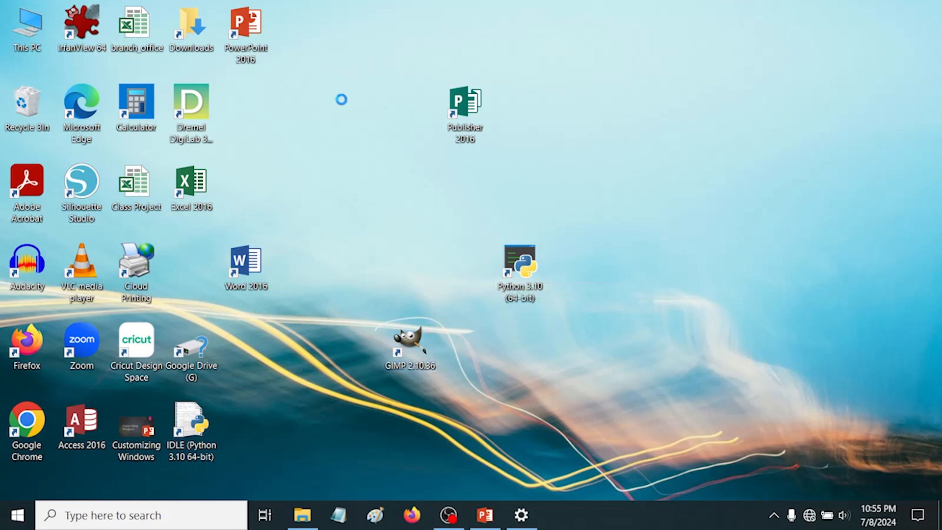
pyautogui.moveTo(411, 110)
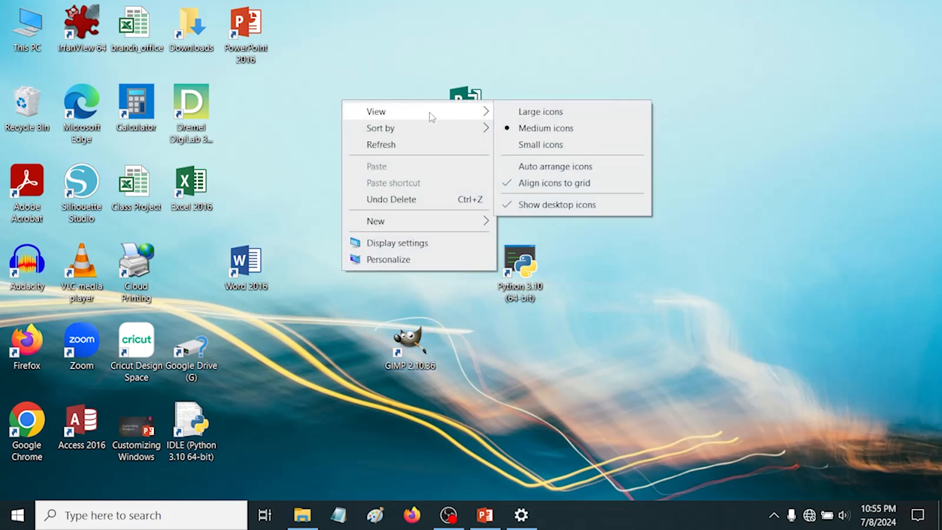
pyautogui.click(560, 168)
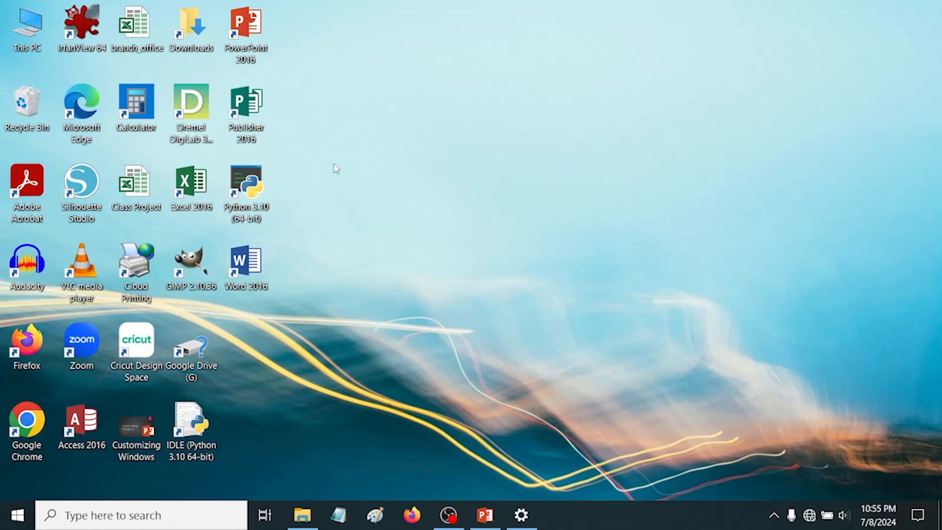
# Try to move the Python 3.10, Word 2016 and Google Drive icons out to the empty area of the desktop
pyautogui.moveTo(242, 188); pyautogui.dragTo(586, 229)
pyautogui.moveTo(254, 261); pyautogui.dragTo(657, 371)
pyautogui.moveTo(202, 359); pyautogui.dragTo(579, 359)
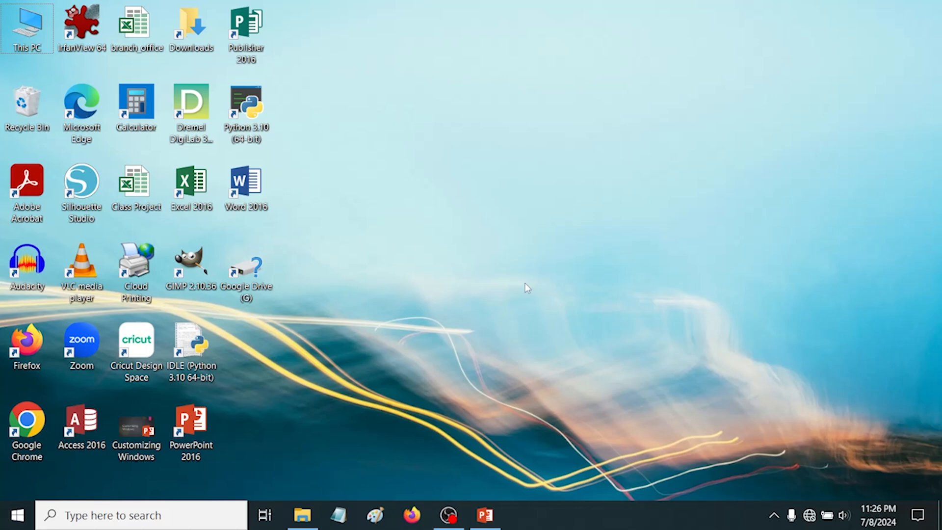
# Switch to the File Explorer window of the done folder, maximize it and leave its ribbon expanded
pyautogui.moveTo(304, 520)
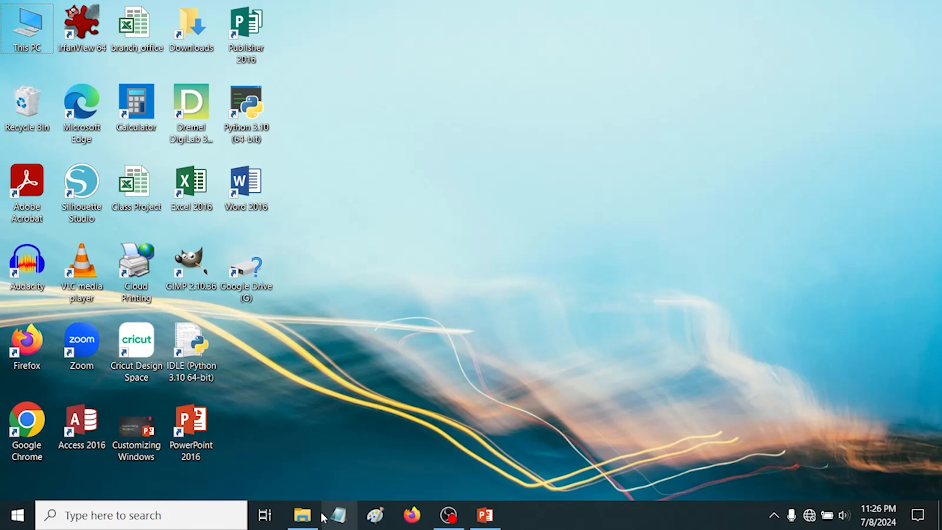
pyautogui.click(303, 519)
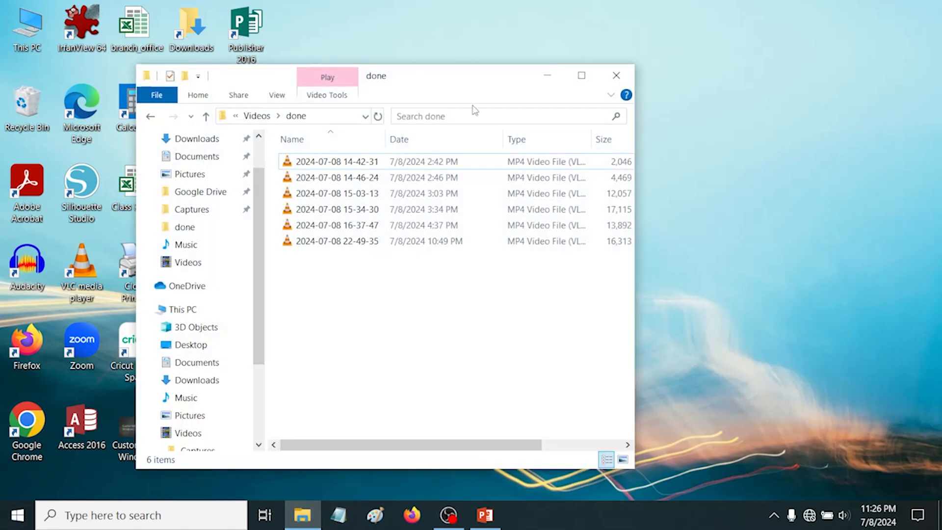
pyautogui.click(583, 78)
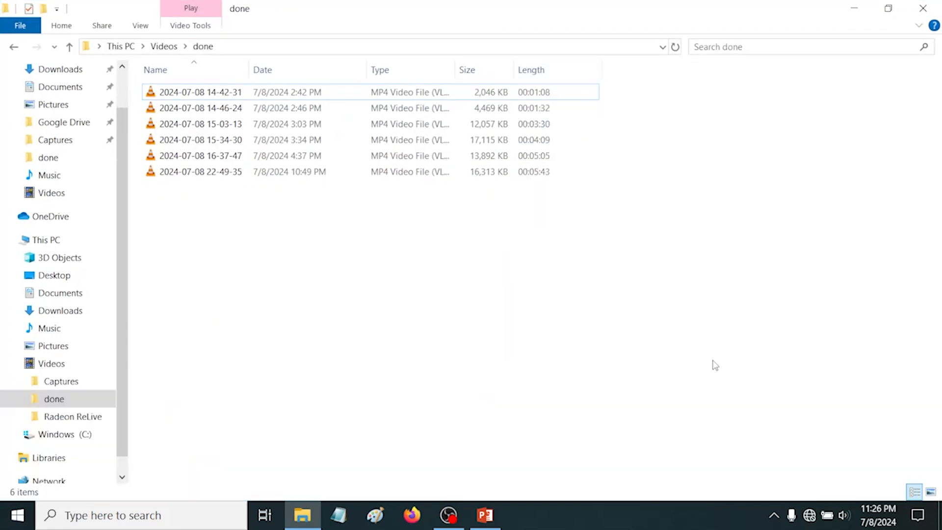
pyautogui.click(919, 27)
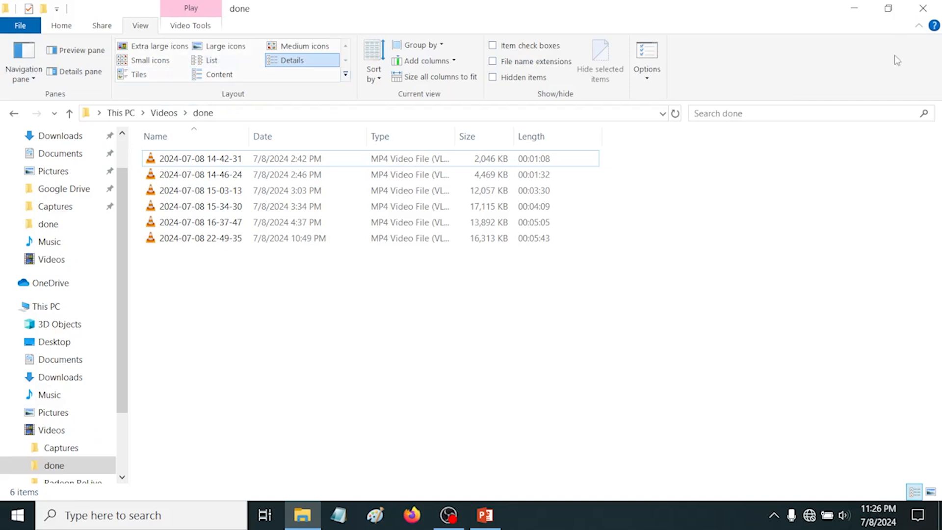
pyautogui.click(925, 29)
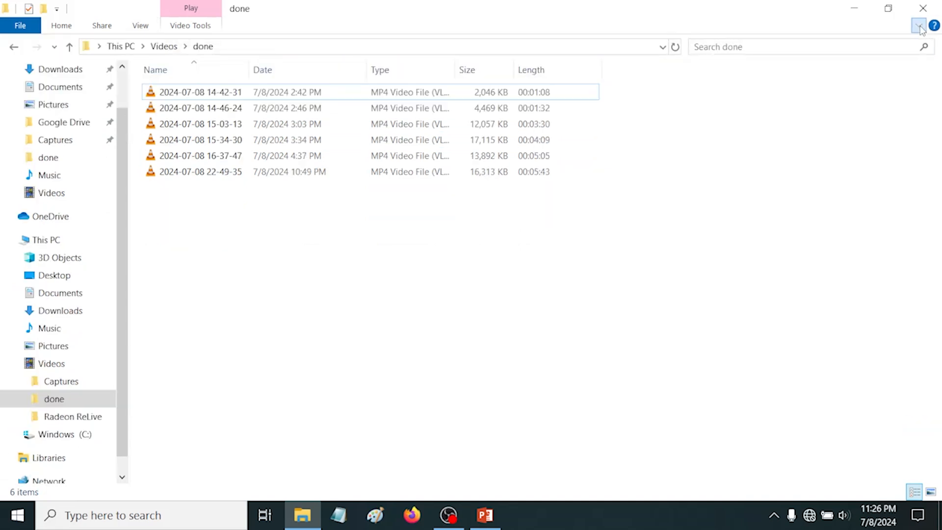
pyautogui.click(921, 28)
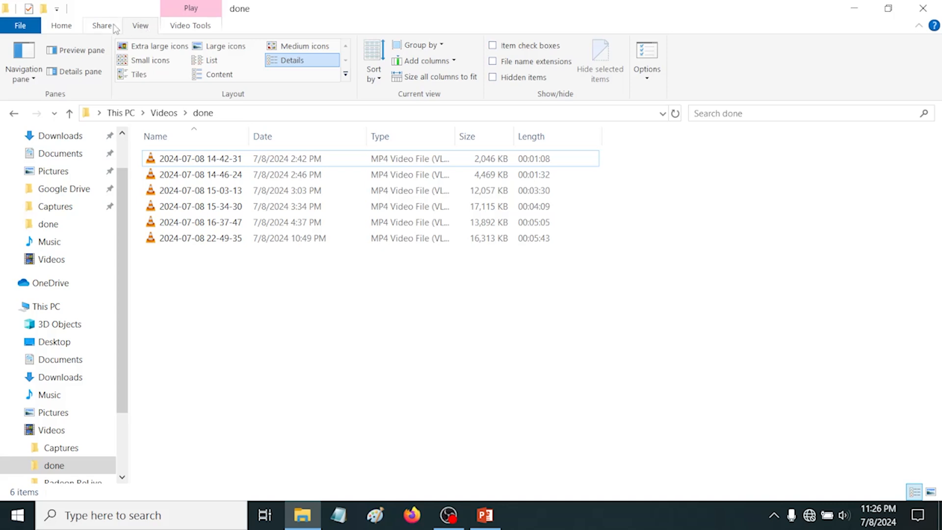
# Review the Home, Share and View ribbon commands and look through the folder tree in the navigation pane
pyautogui.click(60, 27)
pyautogui.click(103, 27)
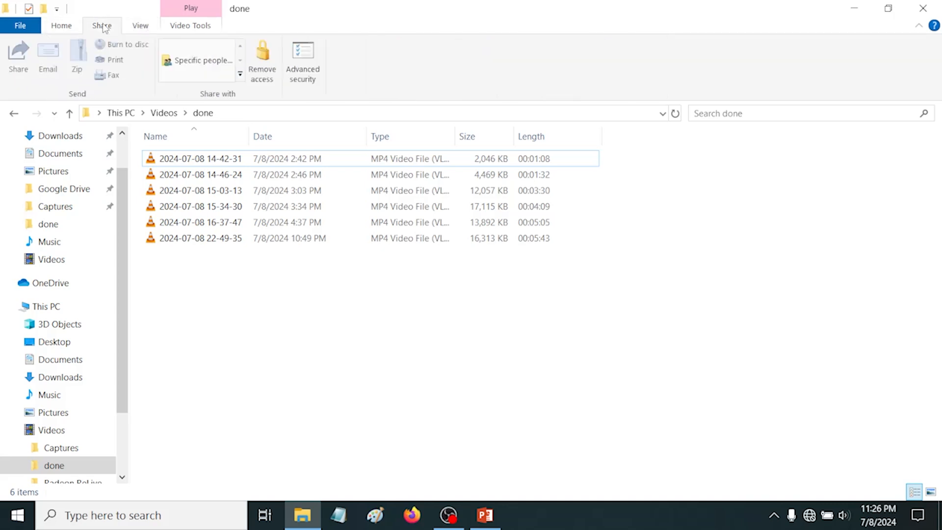
pyautogui.click(137, 28)
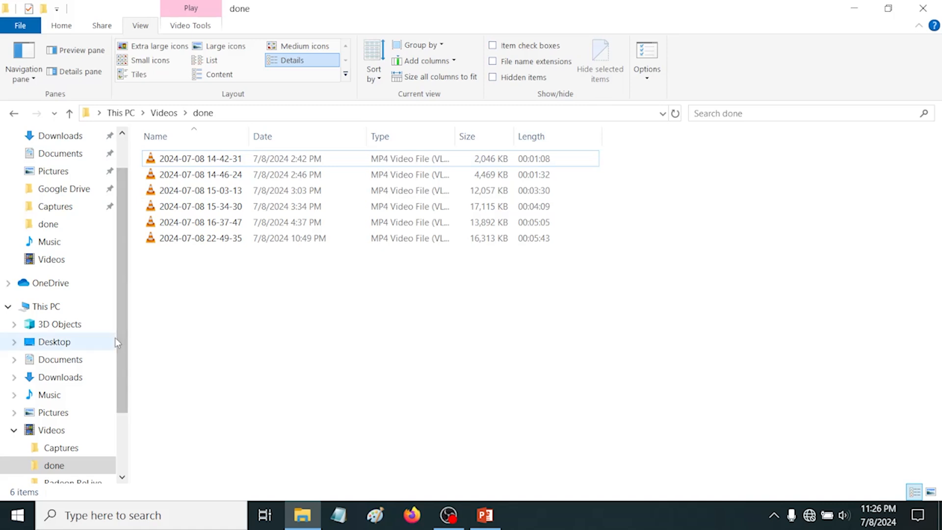
pyautogui.scroll(-3, 108, 295)
pyautogui.scroll(5, 76, 338)
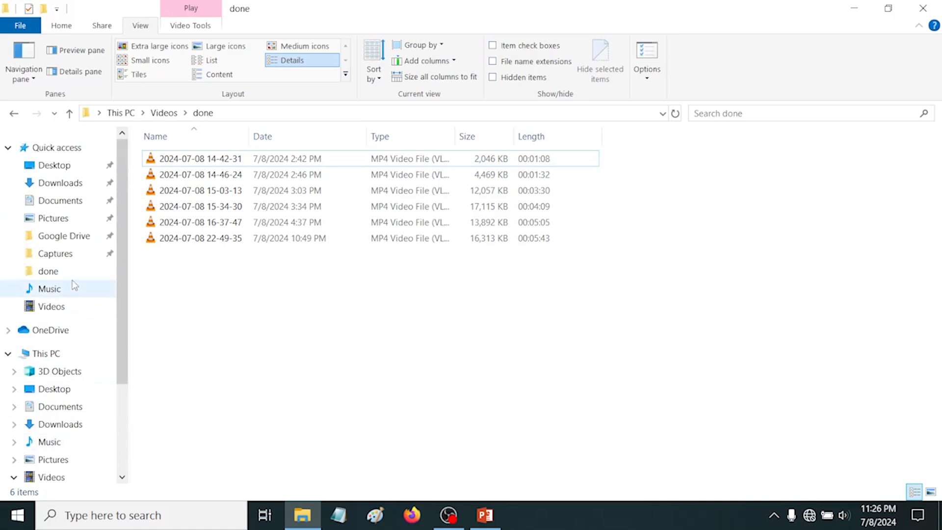
pyautogui.scroll(-2, 78, 319)
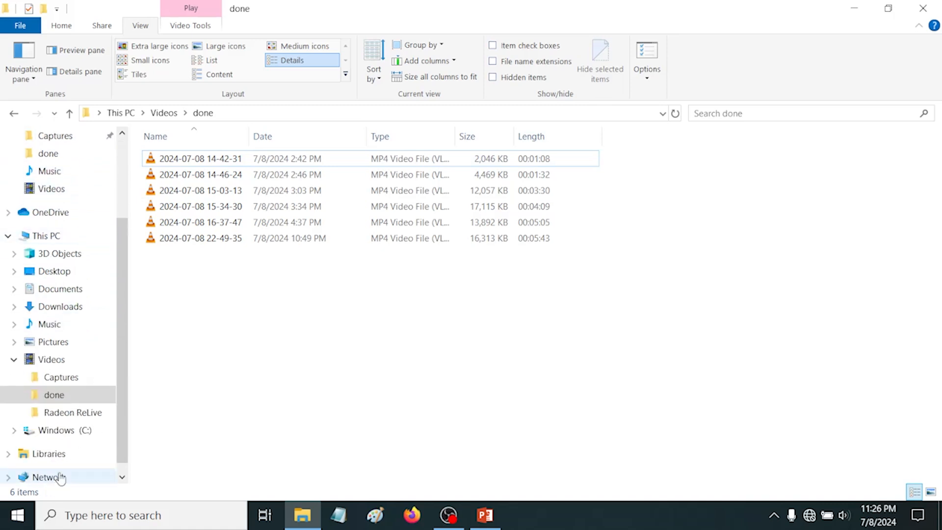
pyautogui.scroll(2, 63, 466)
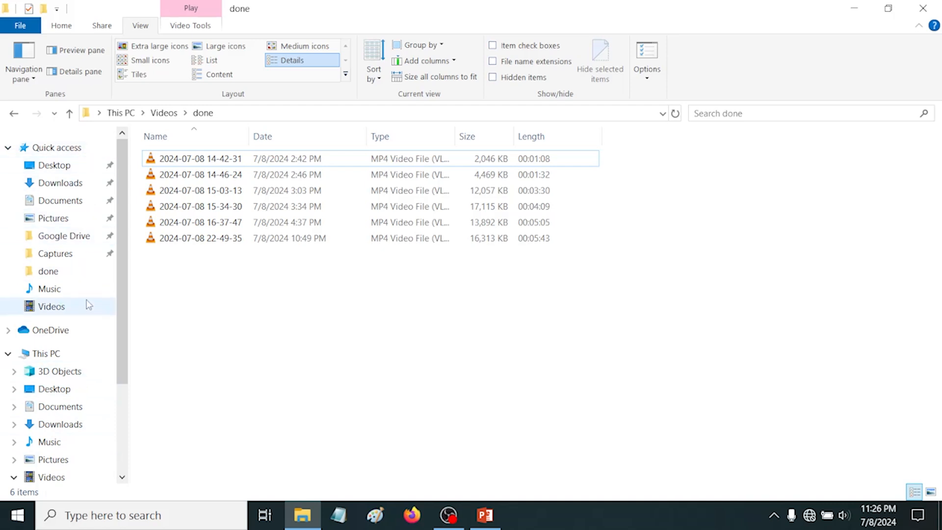
# Hide the navigation pane and show it again
pyautogui.click(33, 75)
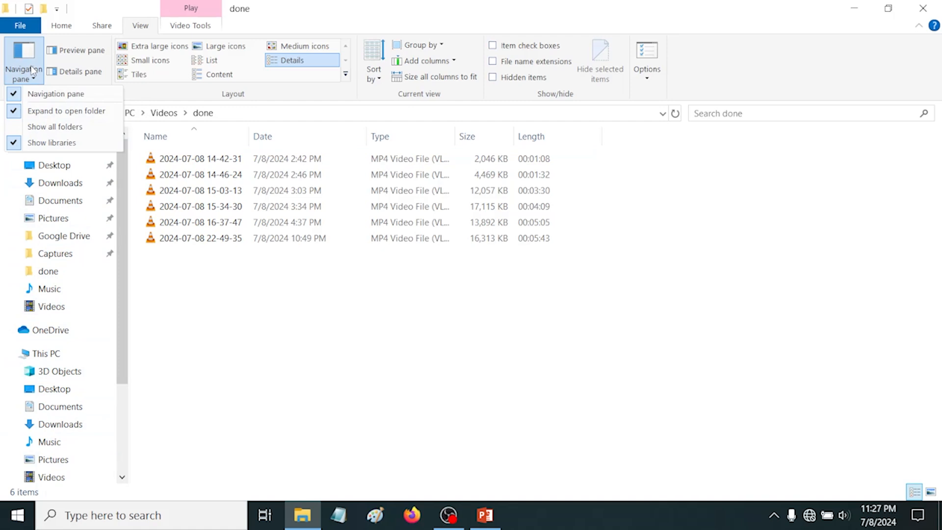
pyautogui.click(42, 94)
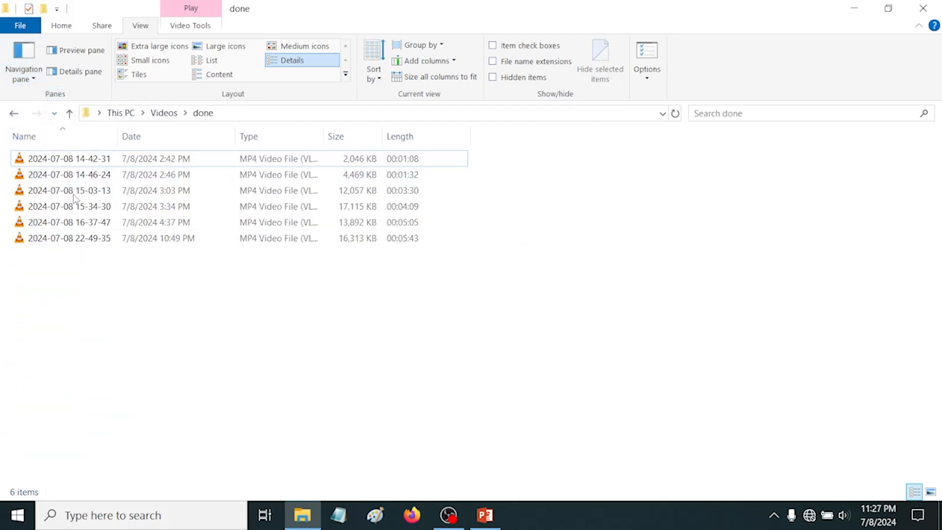
pyautogui.click(33, 74)
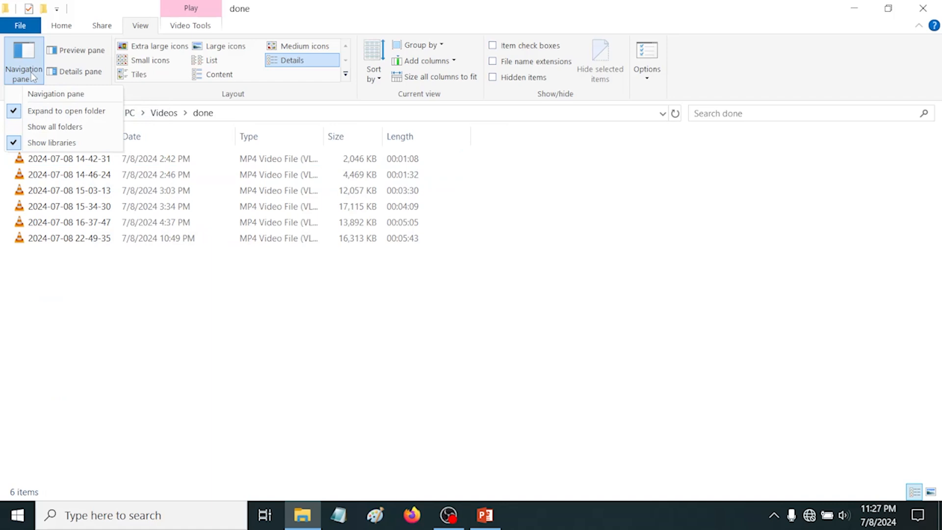
pyautogui.click(56, 95)
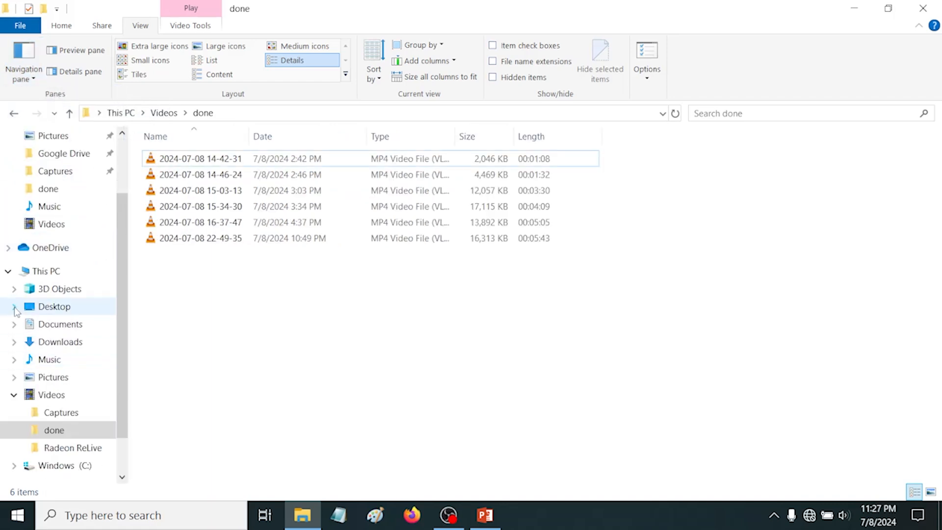
# Check the Desktop and Pictures folders under This PC for subfolders in the navigation pane
pyautogui.click(14, 309)
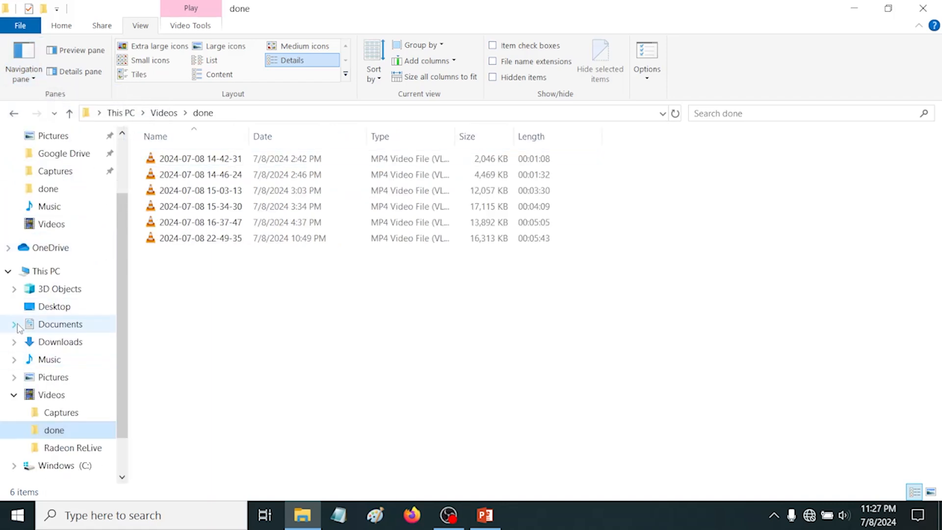
pyautogui.click(15, 377)
pyautogui.click(14, 377)
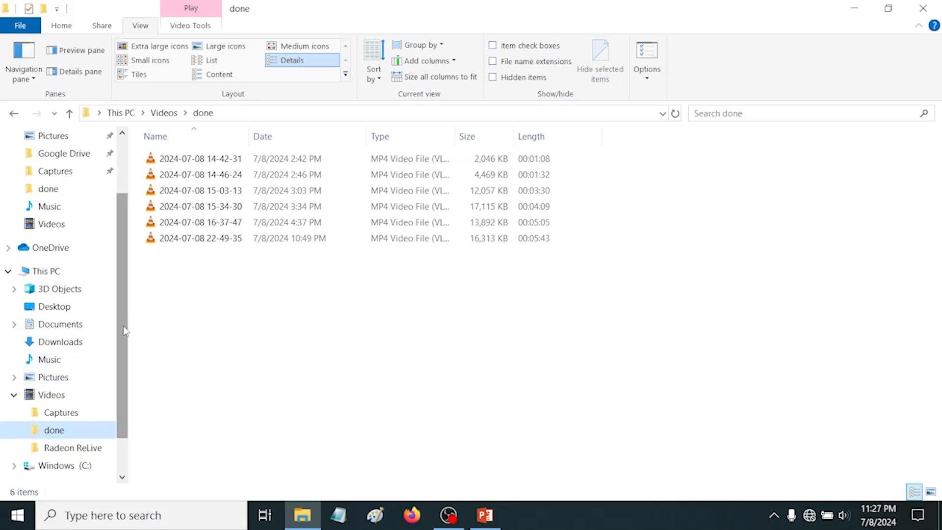
pyautogui.moveTo(122, 216); pyautogui.dragTo(116, 162)
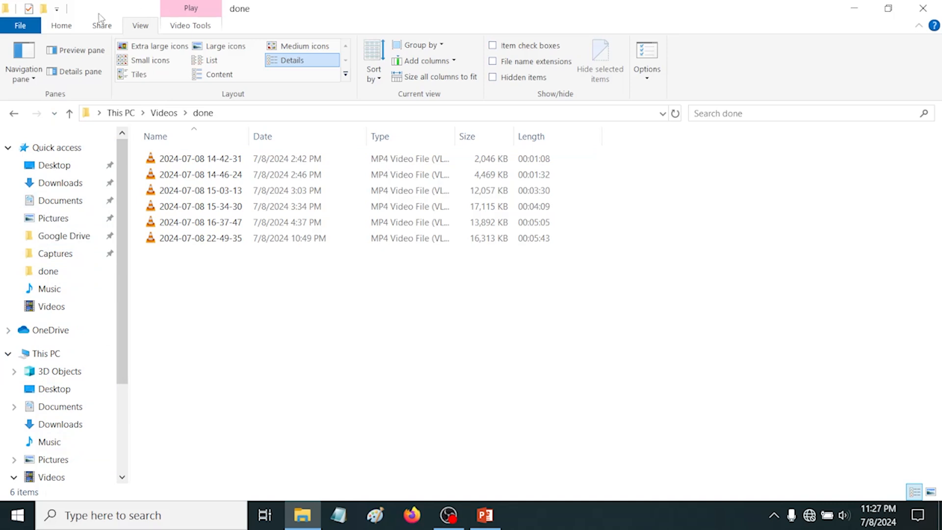
pyautogui.click(70, 55)
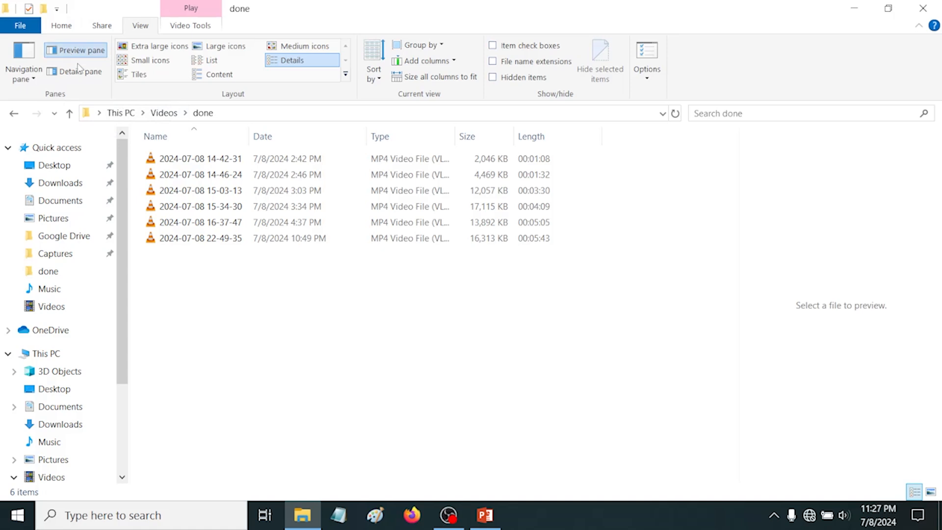
pyautogui.click(198, 162)
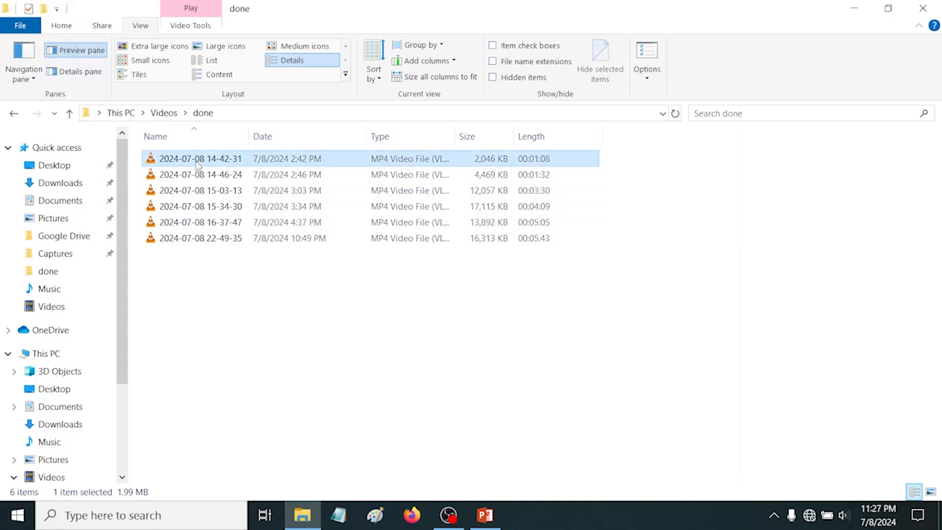
pyautogui.click(197, 176)
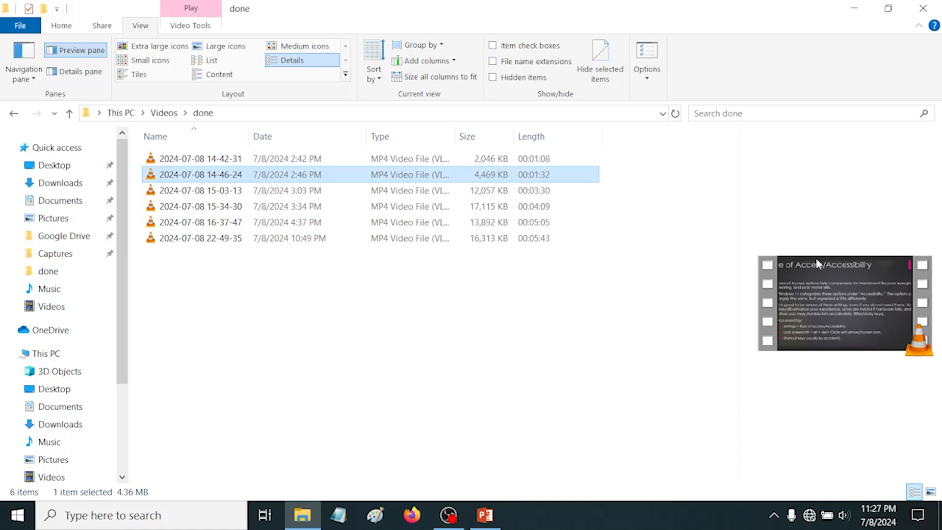
pyautogui.click(184, 193)
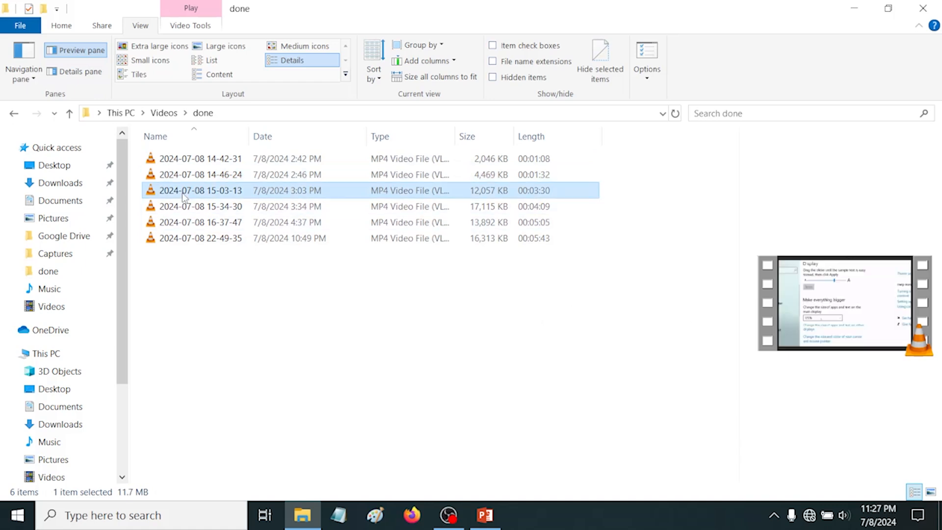
# Show the file properties of the 15-34-30, 15-03-13 and 14-46-24 videos in the Details pane, and hide the pane again
pyautogui.click(174, 210)
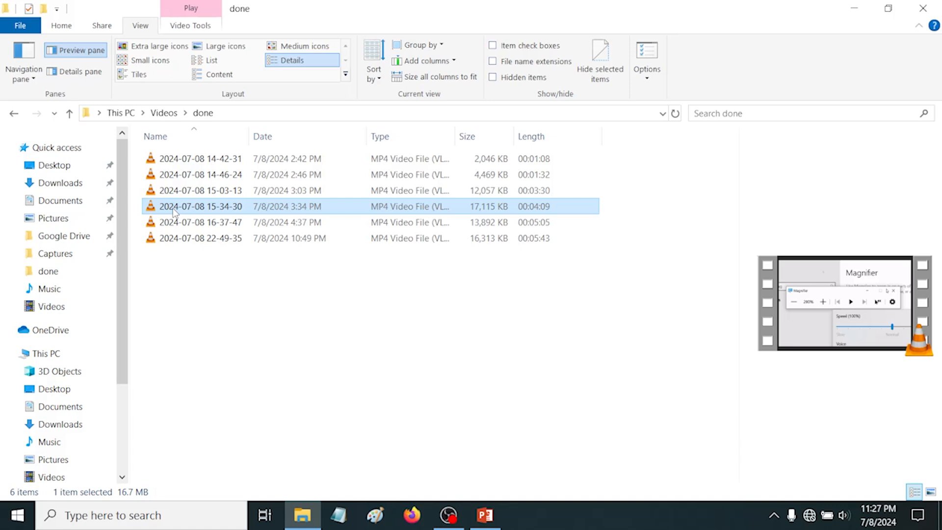
pyautogui.click(77, 72)
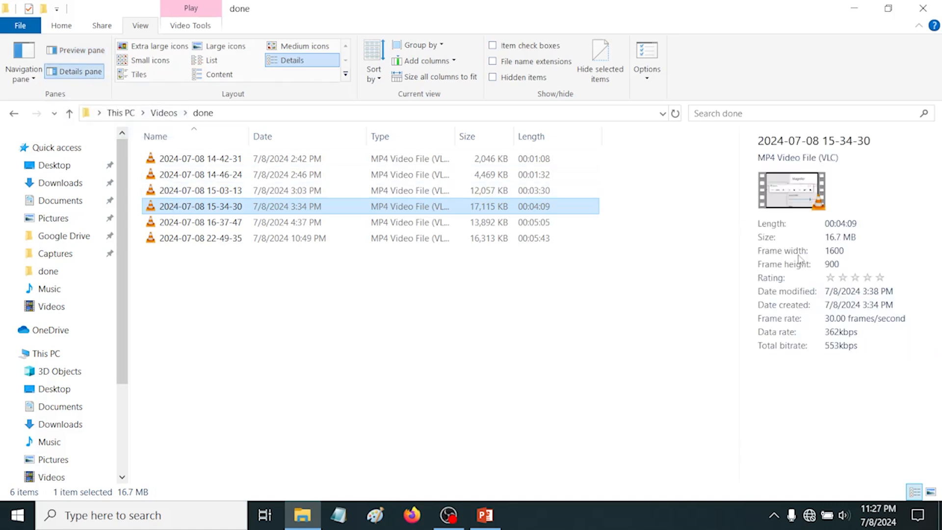
pyautogui.click(211, 191)
pyautogui.click(214, 174)
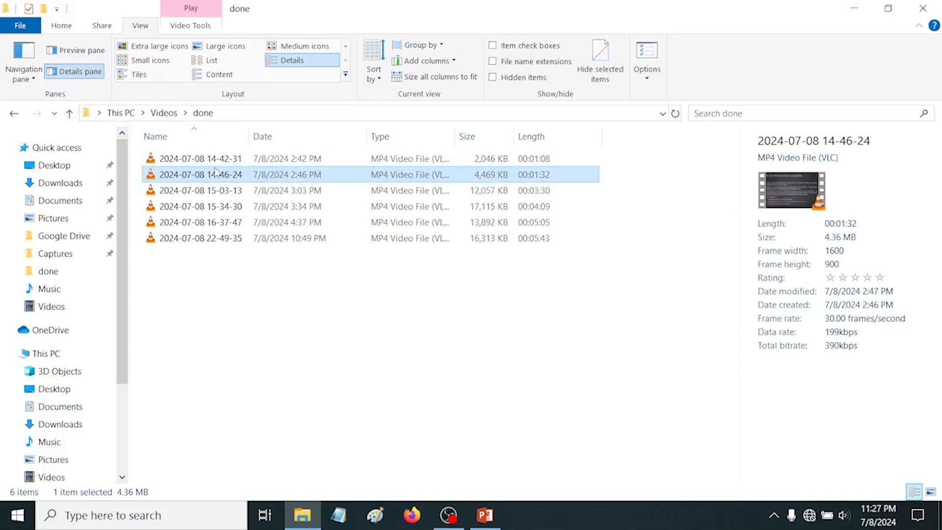
pyautogui.click(74, 72)
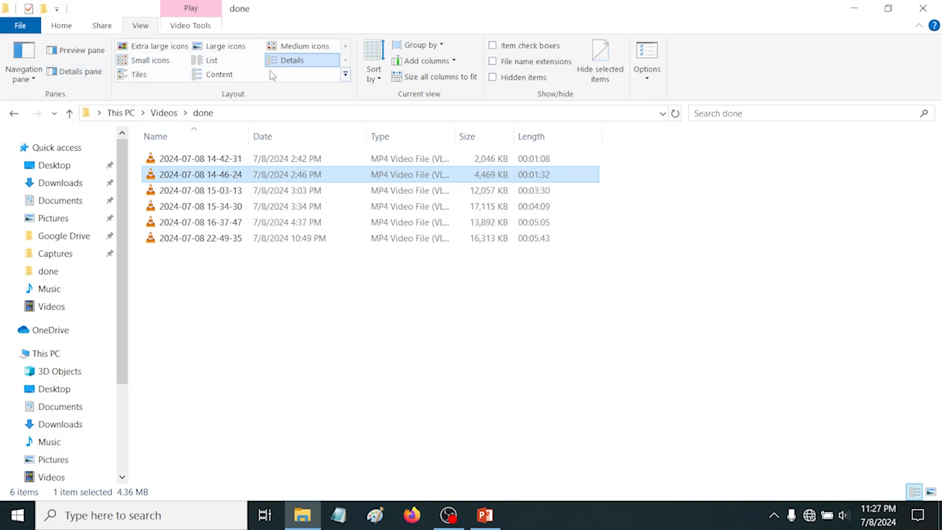
# Try the Content, List and Extra large icons layouts for the done folder, and set it to Large icons
pyautogui.click(232, 73)
pyautogui.click(208, 62)
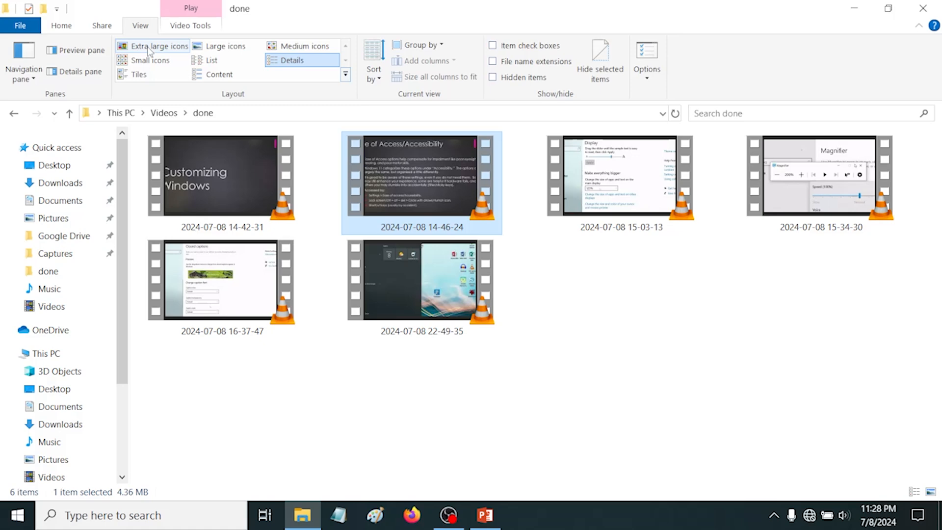
pyautogui.click(149, 48)
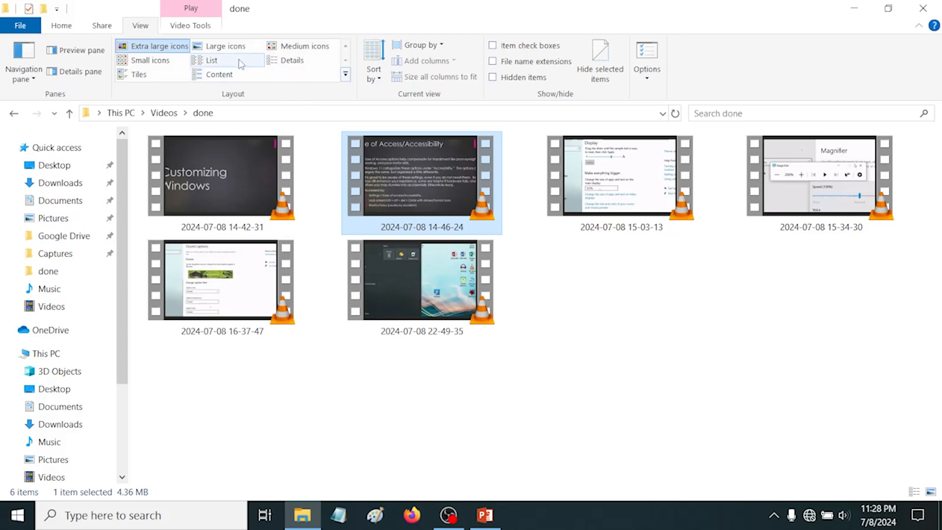
pyautogui.click(213, 47)
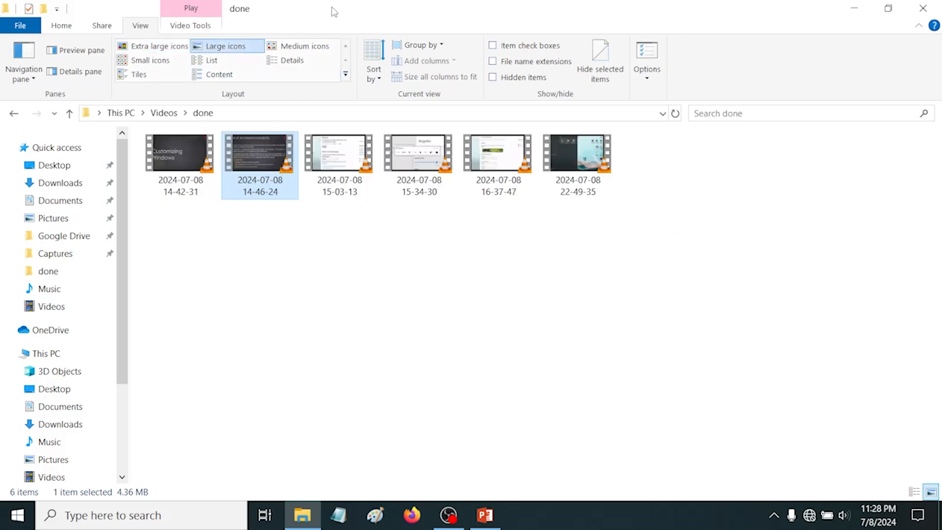
# Review the sorting options without changing the order, and group the videos in the done folder by Date created
pyautogui.click(376, 79)
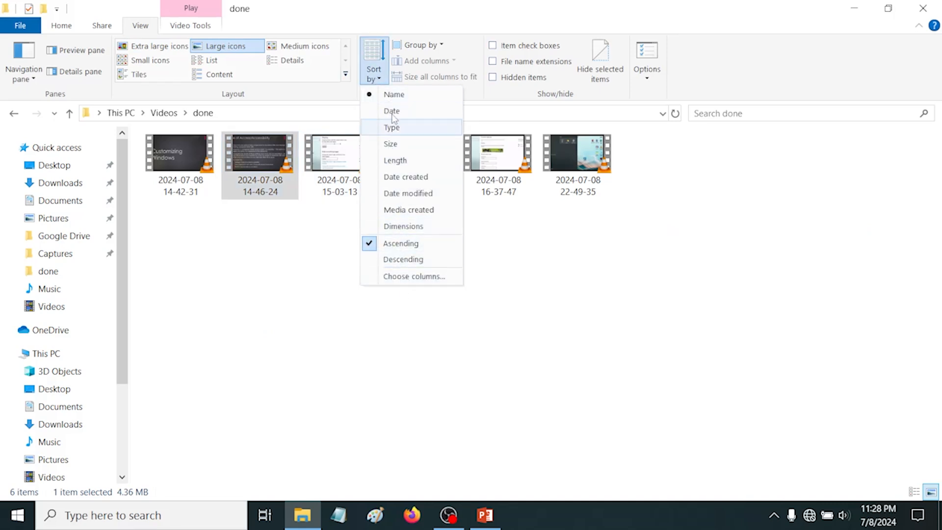
pyautogui.click(388, 8)
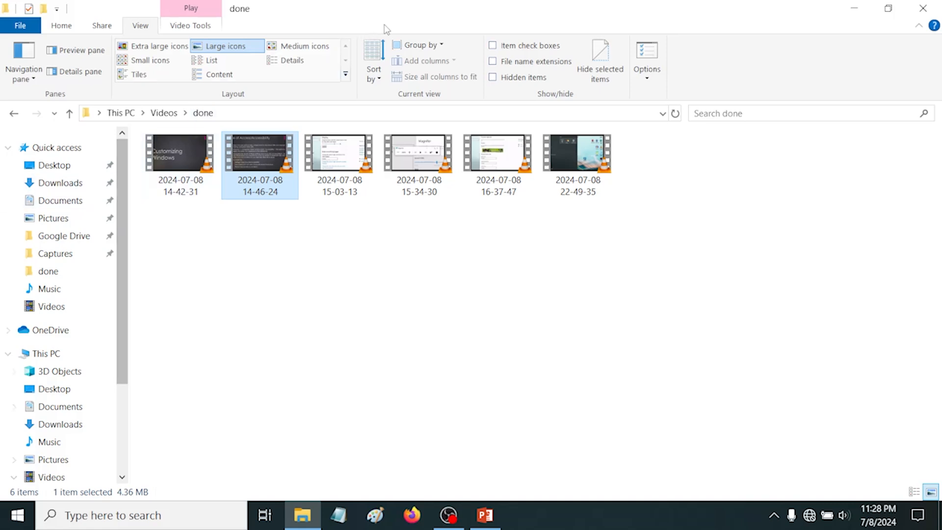
pyautogui.click(428, 45)
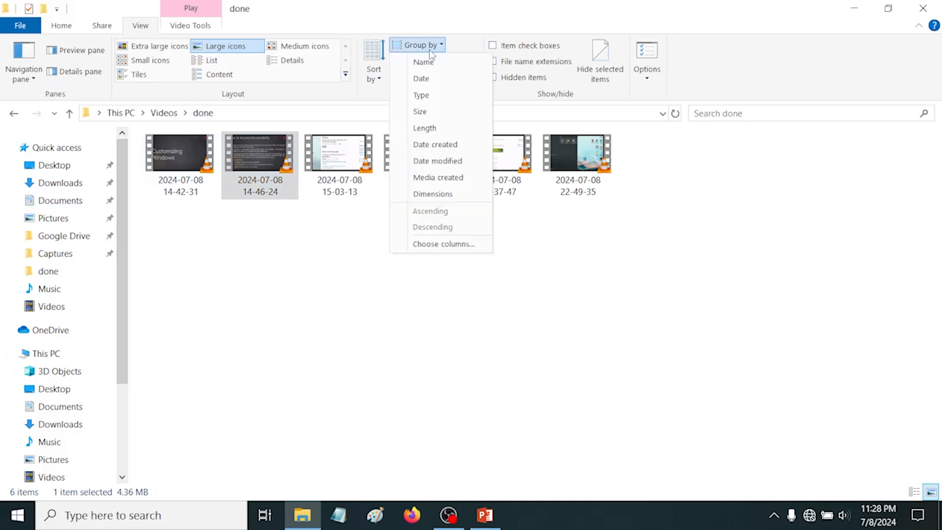
pyautogui.click(436, 146)
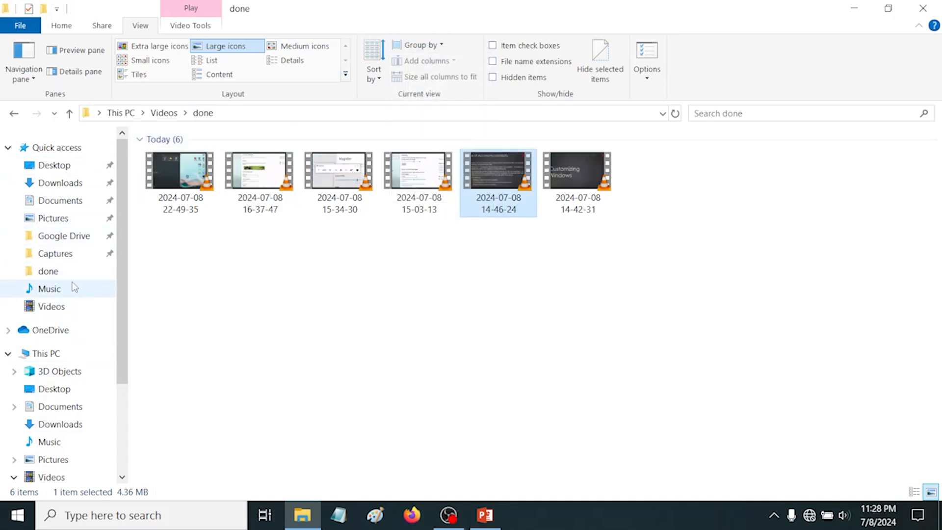
# Open the Windows (C:) drive under This PC
pyautogui.scroll(-2, 56, 435)
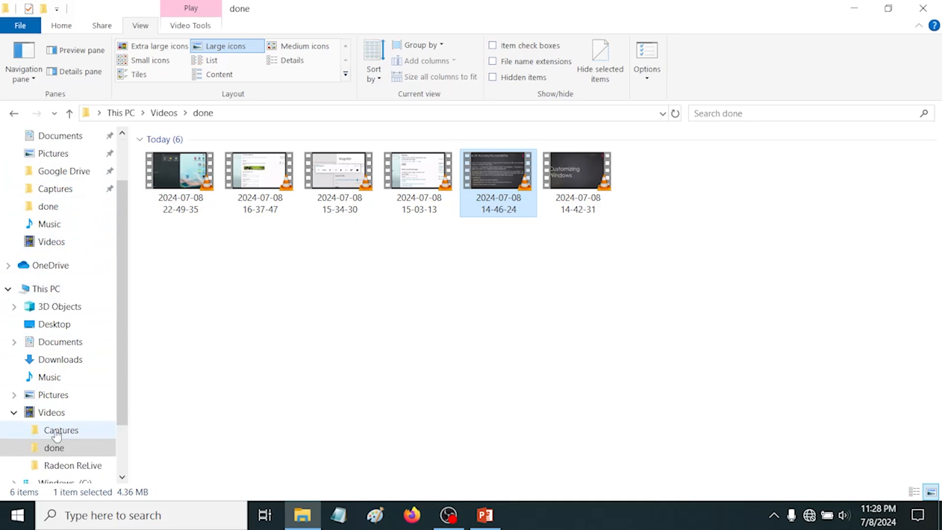
pyautogui.scroll(-2, 56, 439)
pyautogui.click(66, 413)
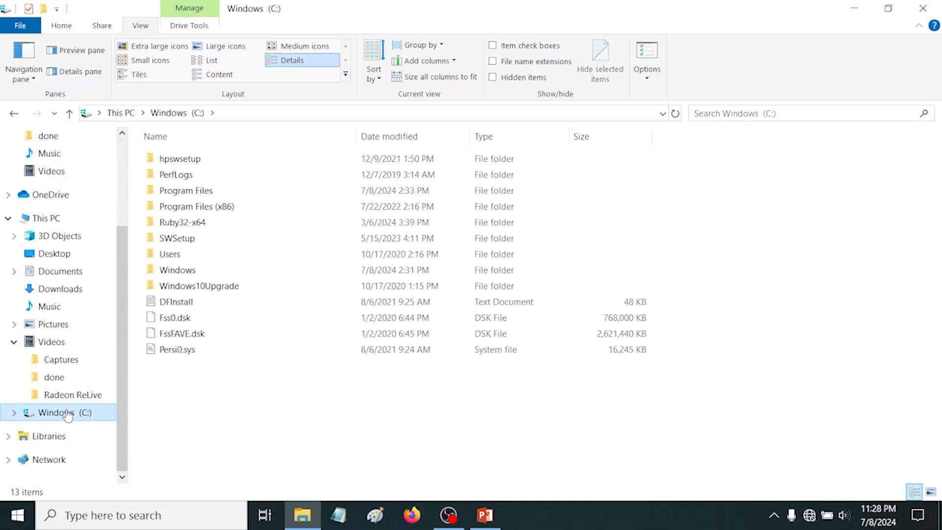
# Try grouping the contents of the C: drive by Authors and by Size, and end with the grouping set to None
pyautogui.click(440, 45)
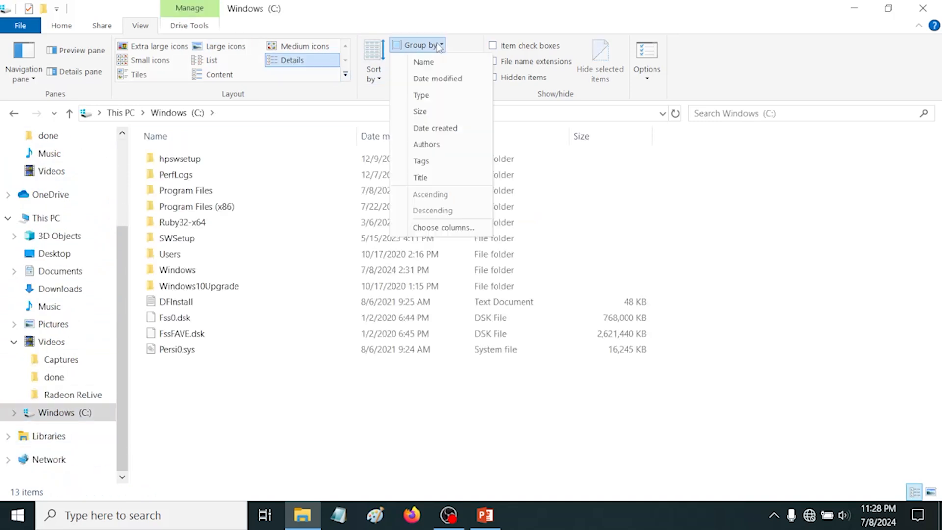
pyautogui.click(438, 150)
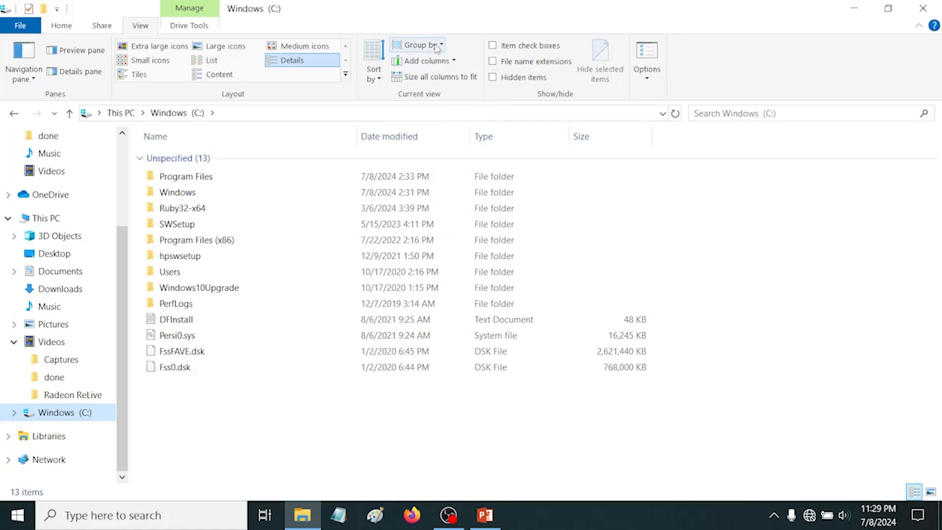
pyautogui.click(438, 47)
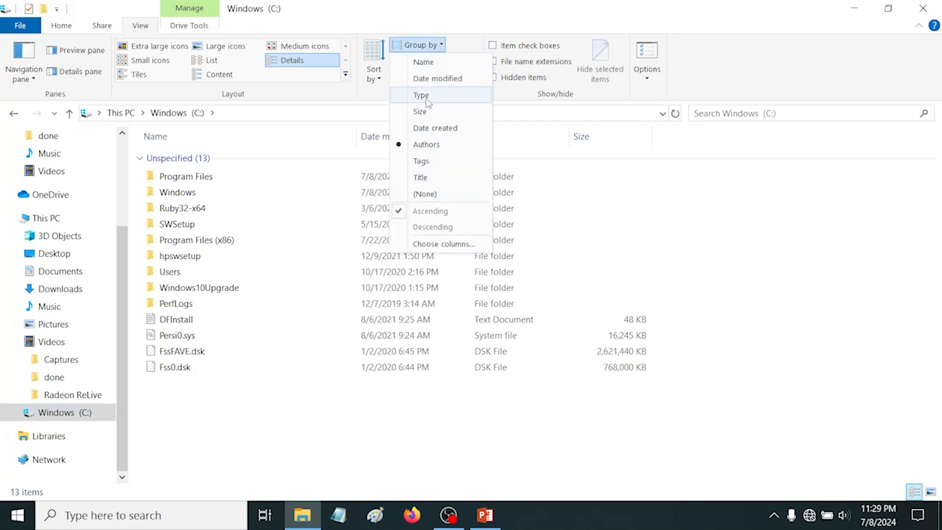
pyautogui.click(426, 111)
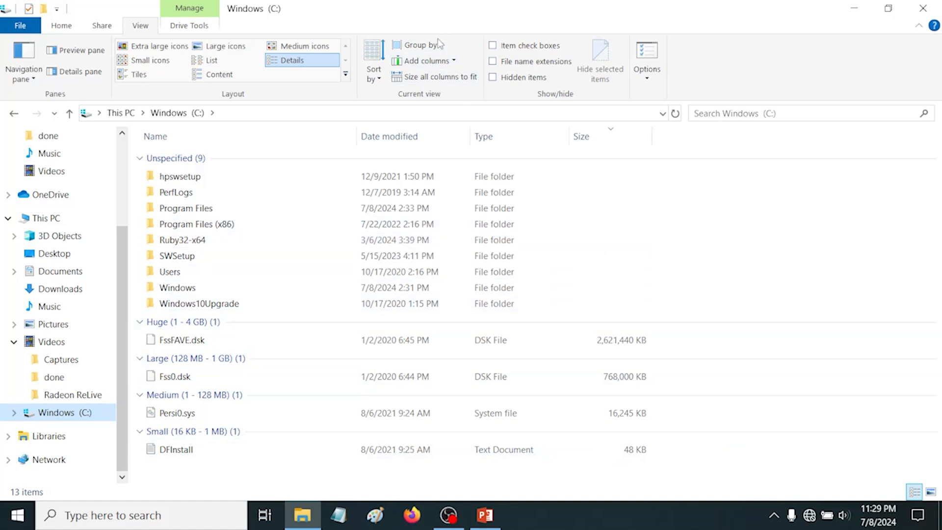
pyautogui.click(435, 45)
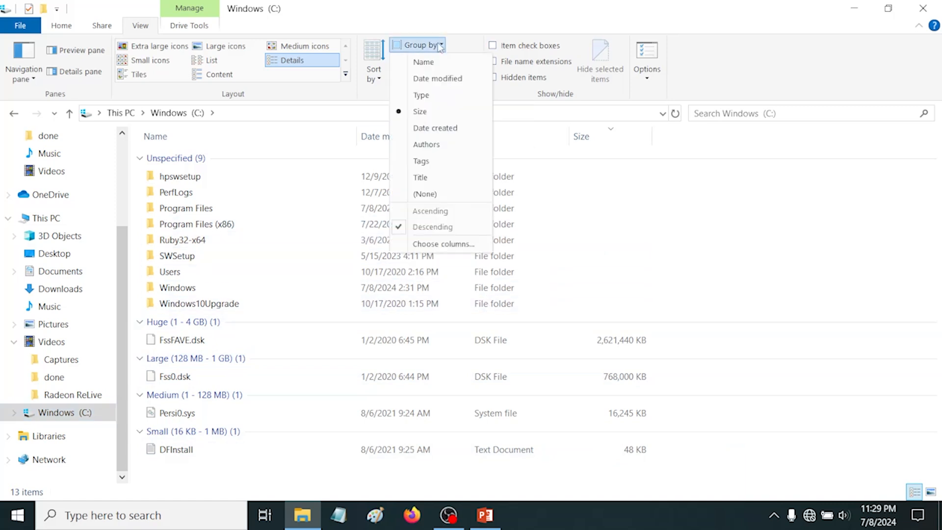
pyautogui.click(434, 196)
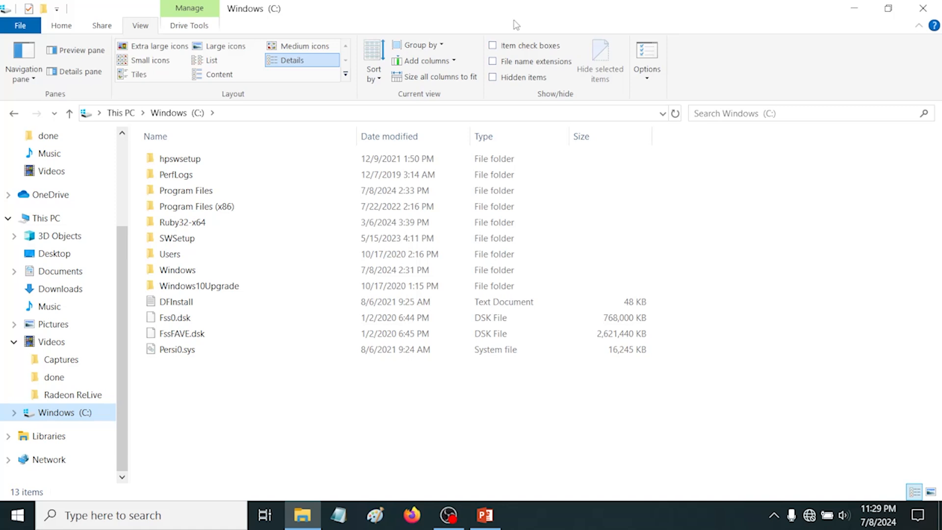
# Turn on item check boxes and tick the hpswsetup, Ruby32-x64 and Windows folders and the FssFAVE.dsk file
pyautogui.click(493, 47)
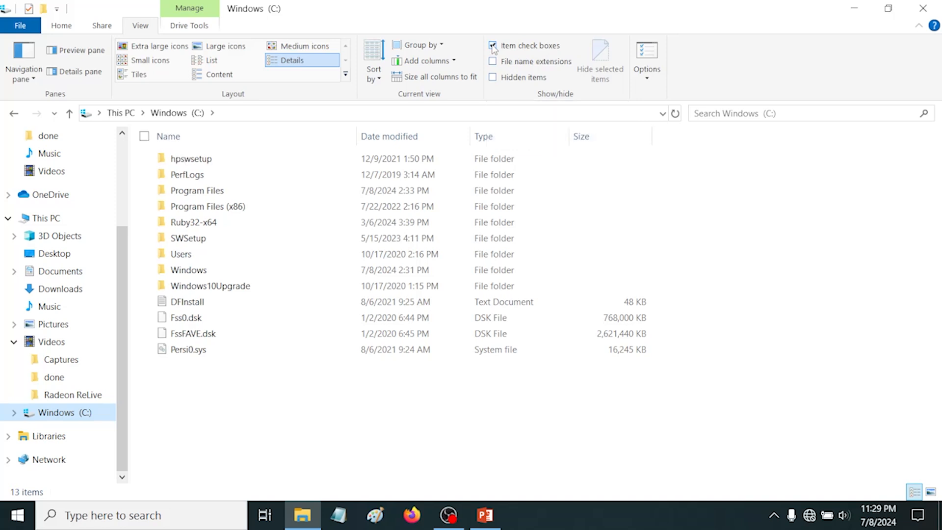
pyautogui.click(150, 159)
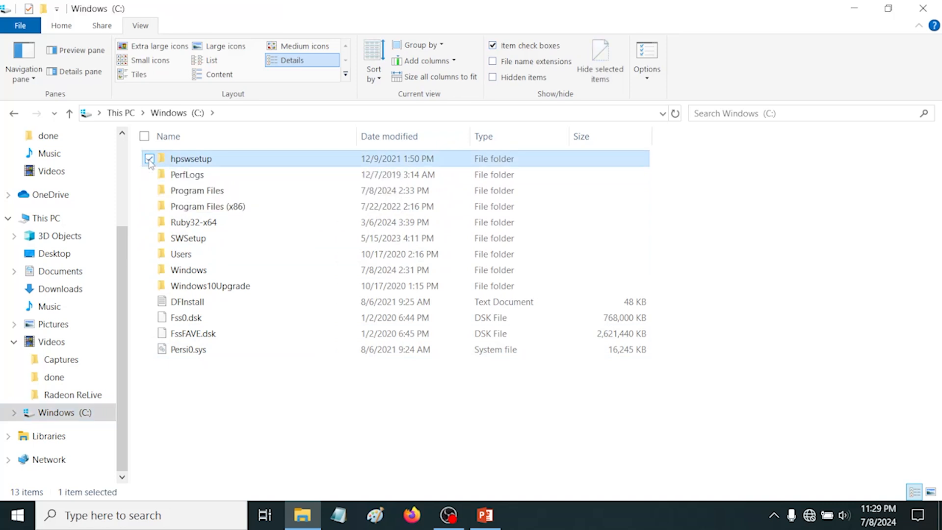
pyautogui.click(149, 223)
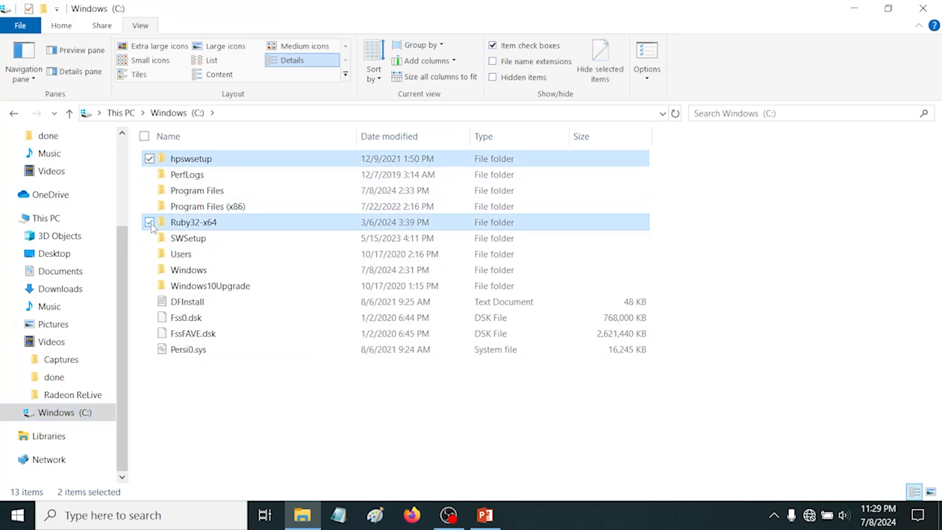
pyautogui.click(150, 270)
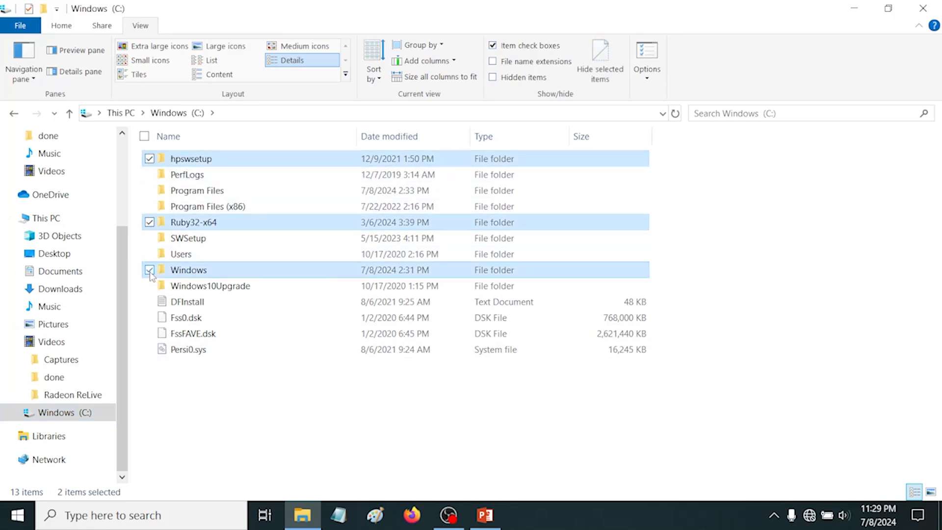
pyautogui.click(149, 333)
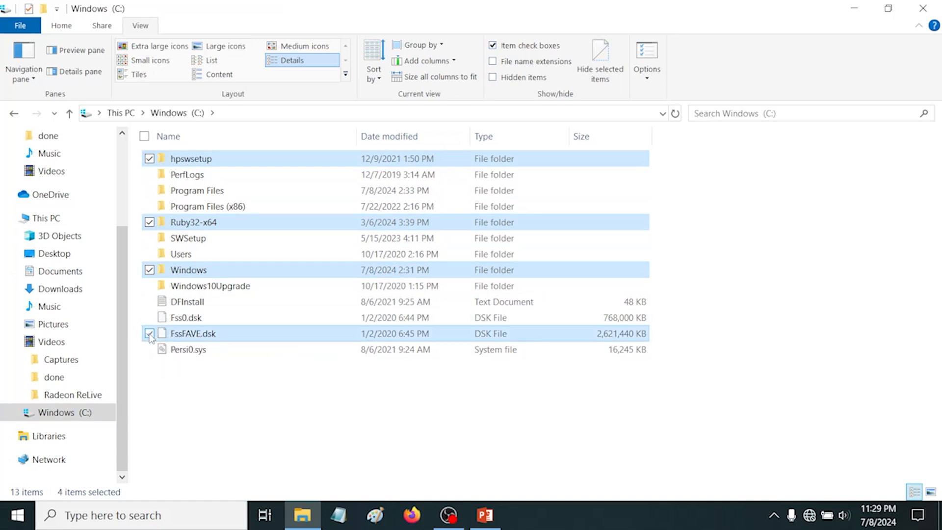
# Switch item check boxes off and file name extensions on, and open the Documents folder to check its files
pyautogui.click(492, 45)
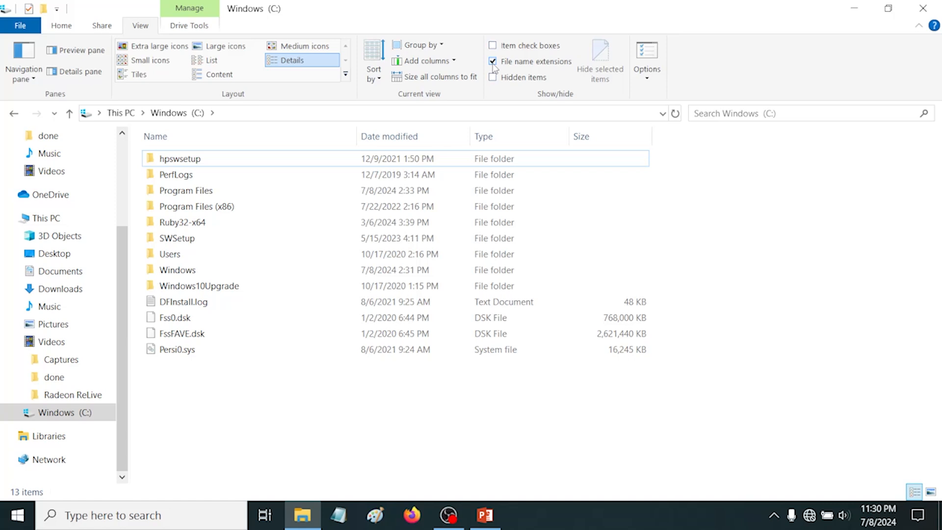
pyautogui.scroll(3, 114, 370)
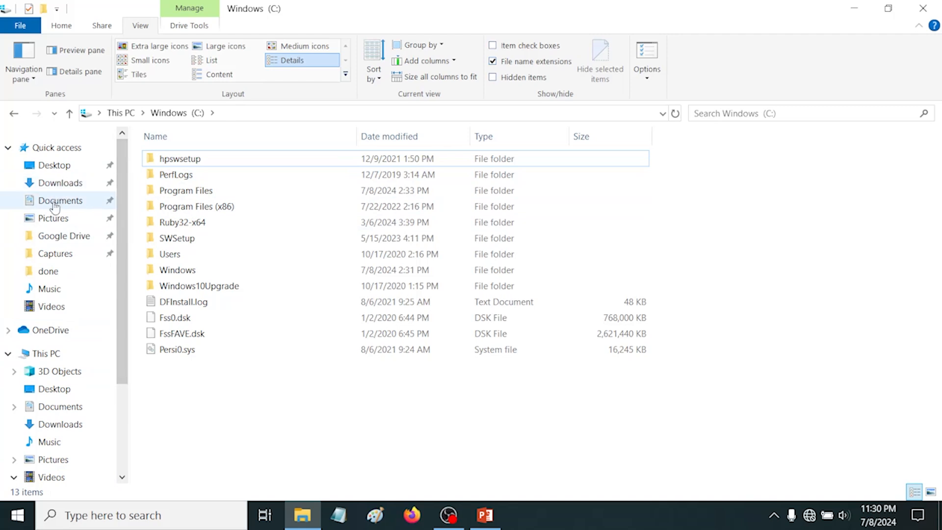
pyautogui.click(54, 201)
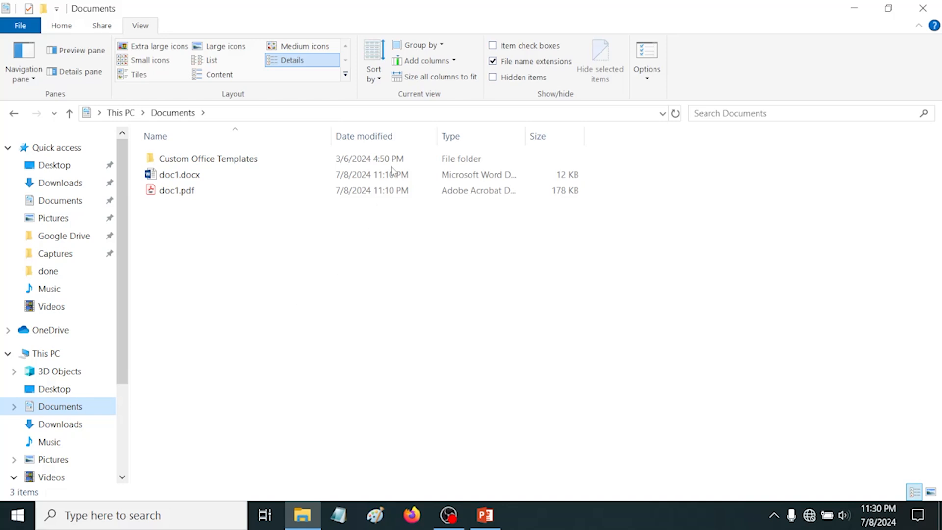
pyautogui.click(189, 190)
pyautogui.click(202, 161)
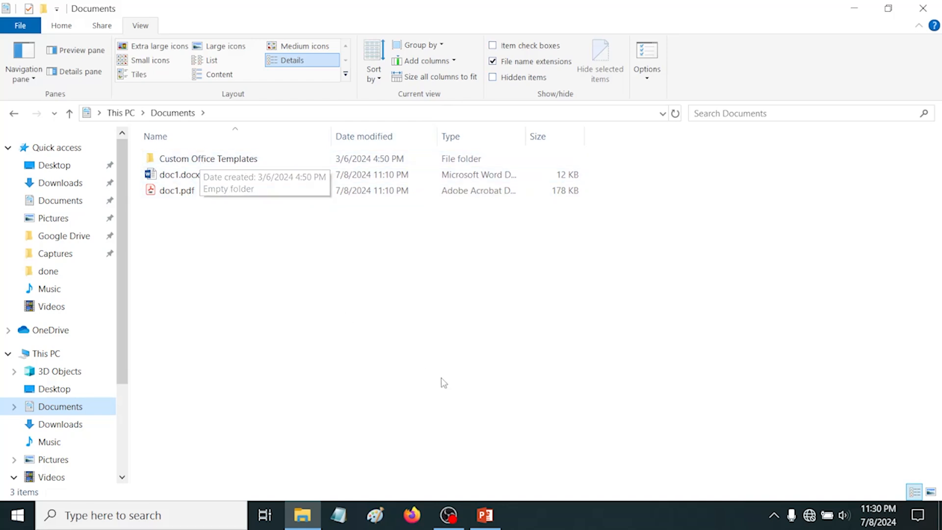
# Show hidden items, examine the contents of the Windows (C:) drive, and hide the hidden items again
pyautogui.click(493, 78)
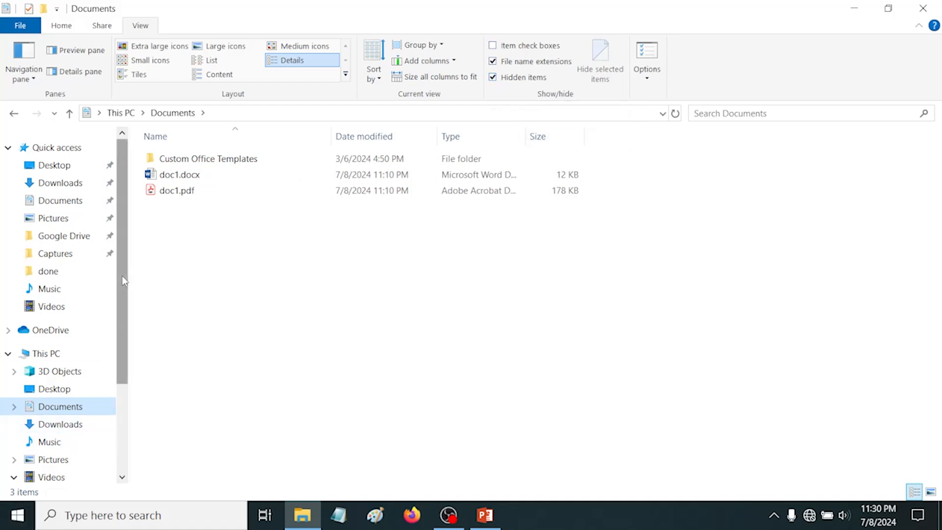
pyautogui.scroll(-3, 122, 276)
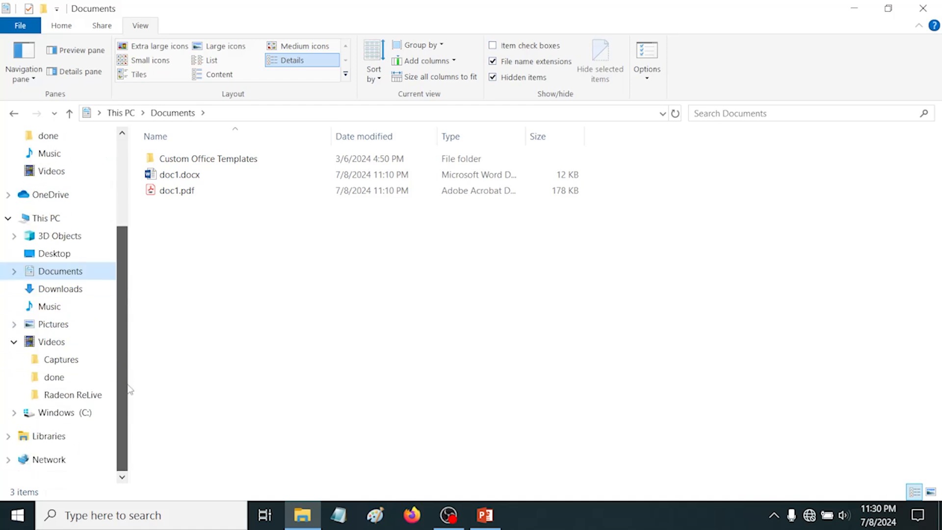
pyautogui.click(60, 414)
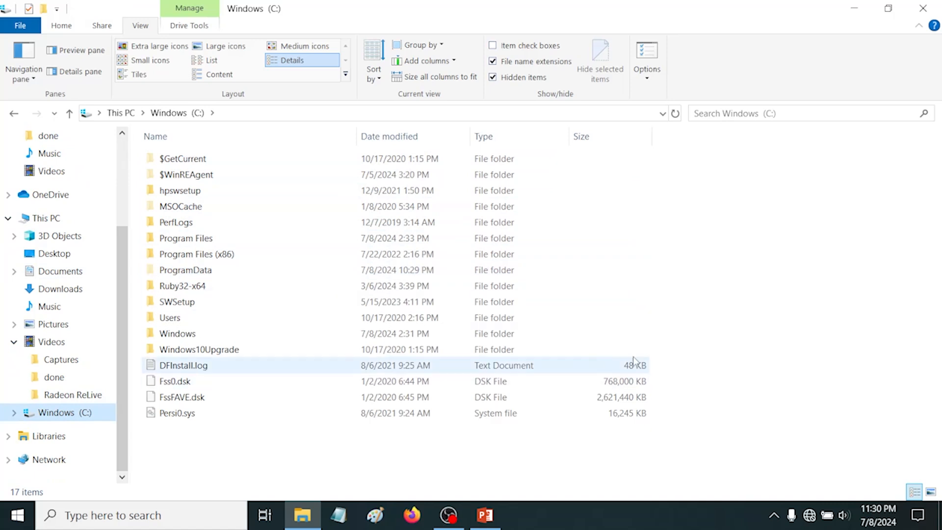
pyautogui.click(496, 80)
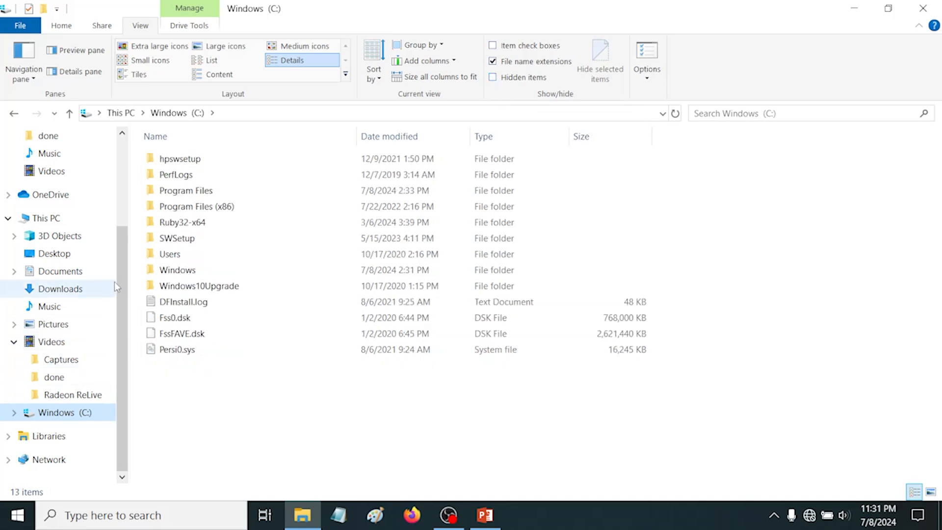
# Open the done folder inside Videos under This PC
pyautogui.moveTo(117, 282); pyautogui.dragTo(119, 145)
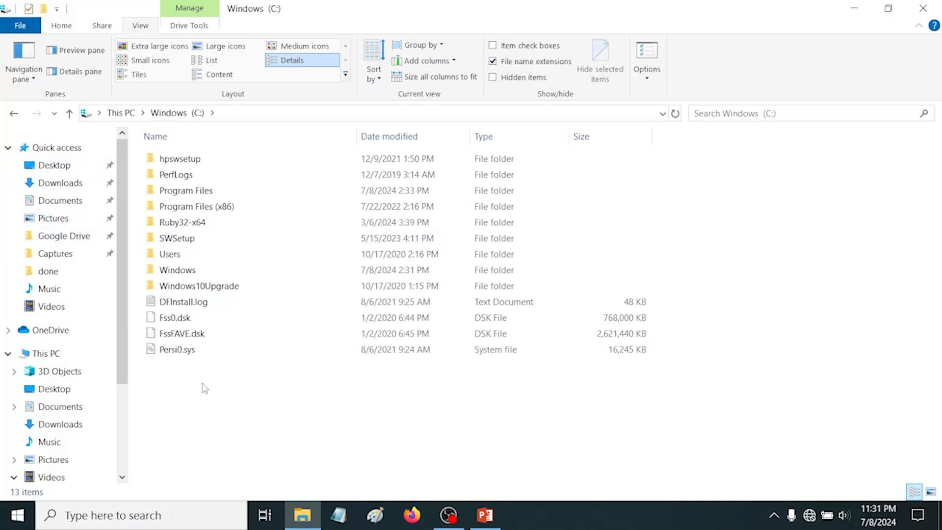
pyautogui.scroll(-3, 87, 419)
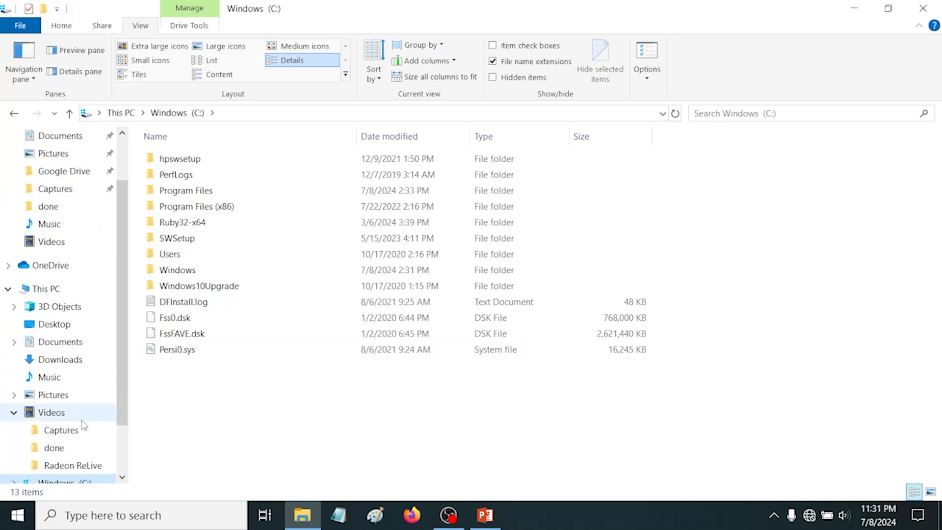
pyautogui.click(53, 395)
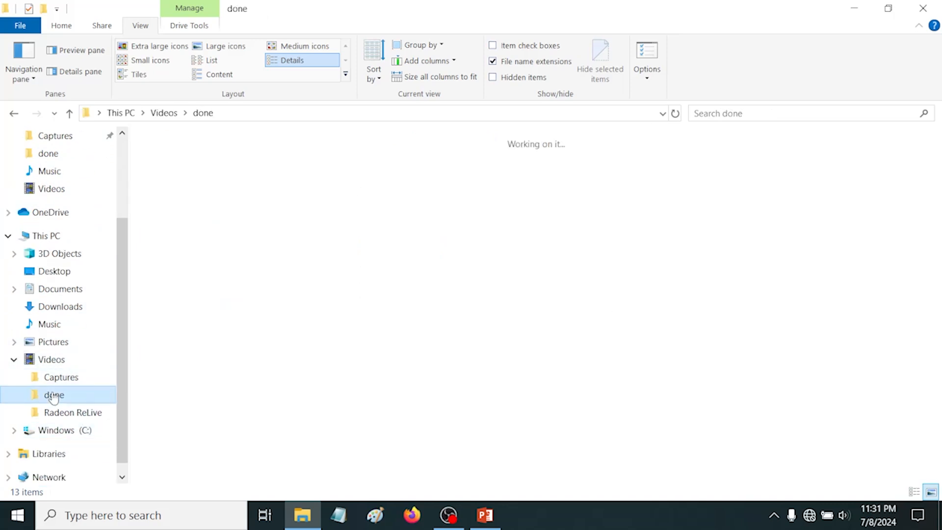
# Pin the done folder inside Videos to Quick access and unpin it again
pyautogui.click(169, 114)
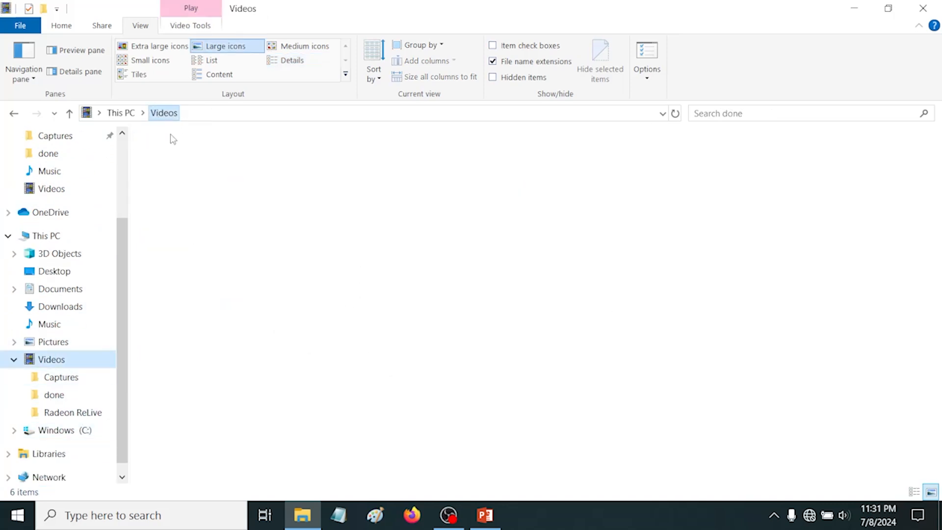
pyautogui.scroll(3, 58, 398)
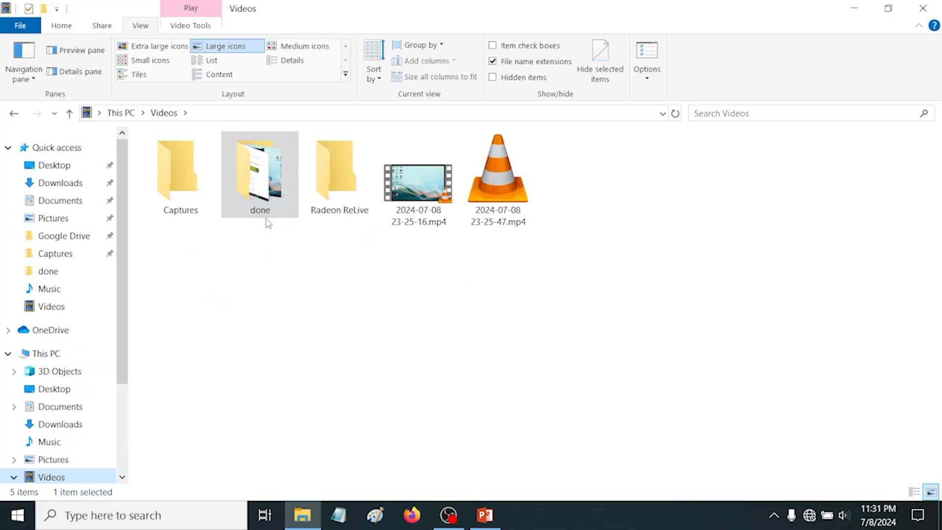
pyautogui.rightClick(268, 168)
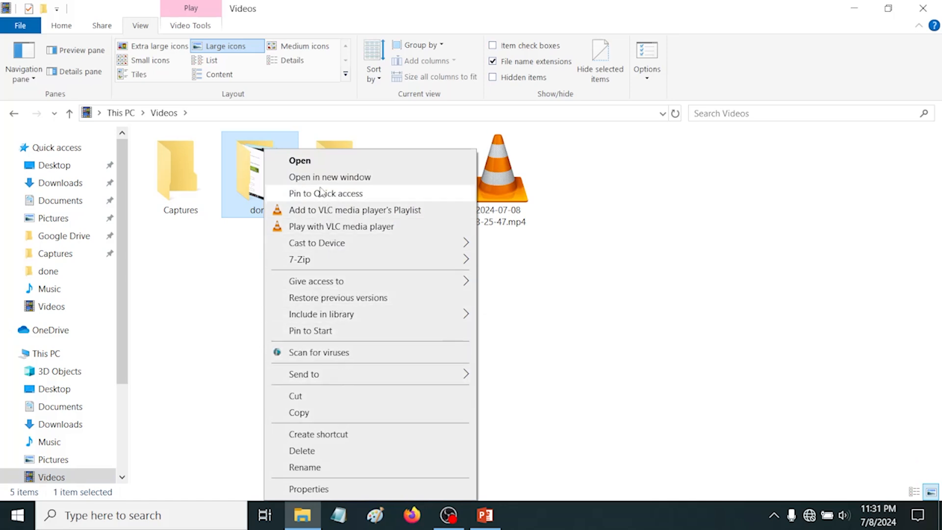
pyautogui.click(318, 193)
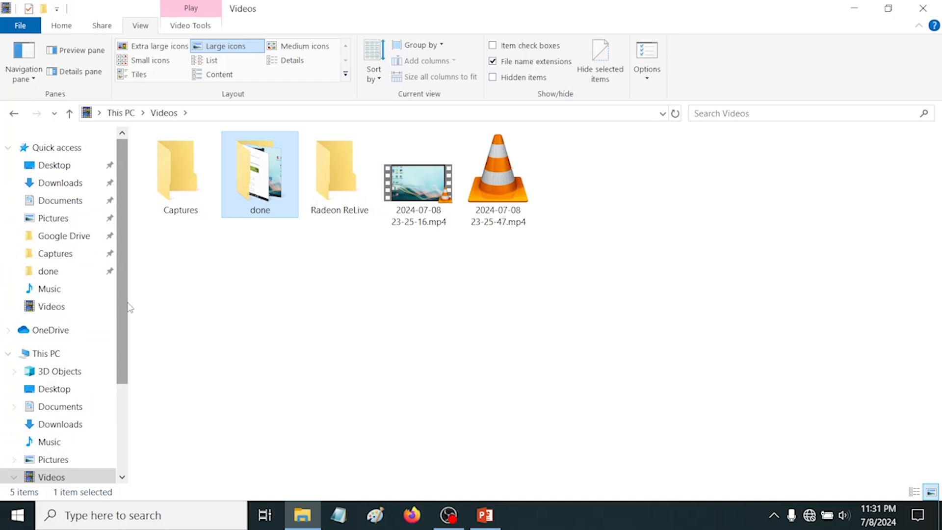
pyautogui.rightClick(85, 278)
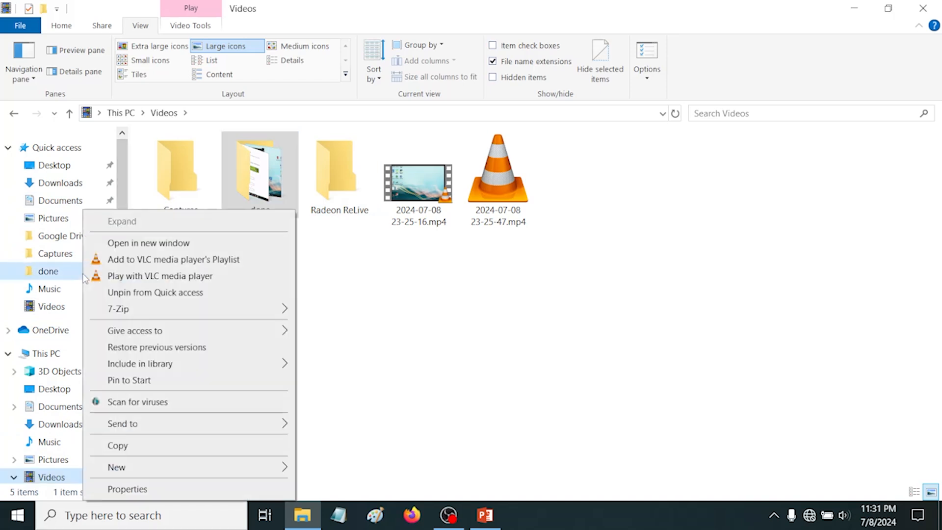
pyautogui.click(169, 293)
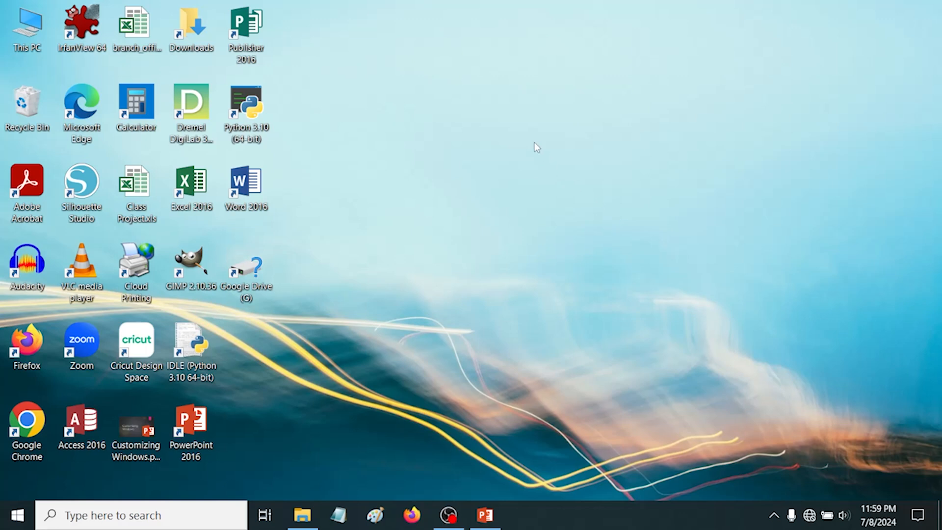
# Open the Personalization background page in the Windows Settings app
pyautogui.rightClick(417, 122)
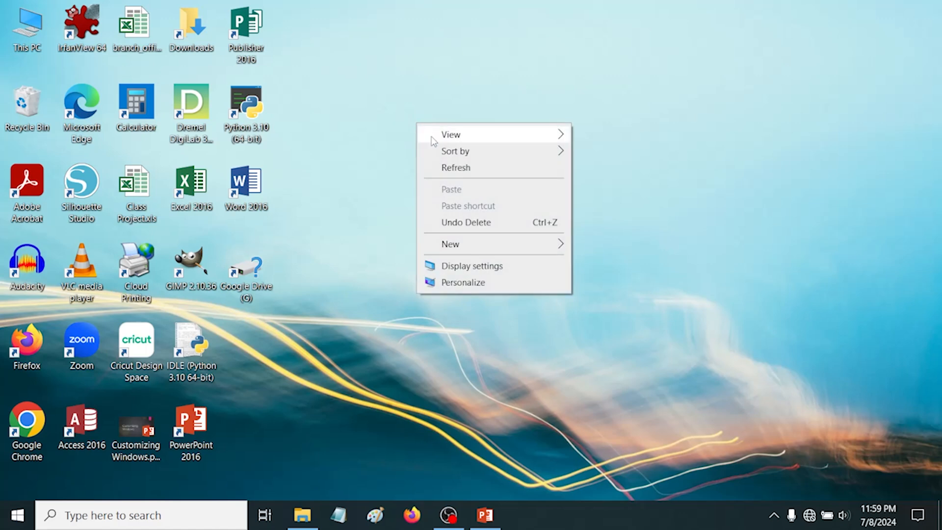
pyautogui.click(284, 299)
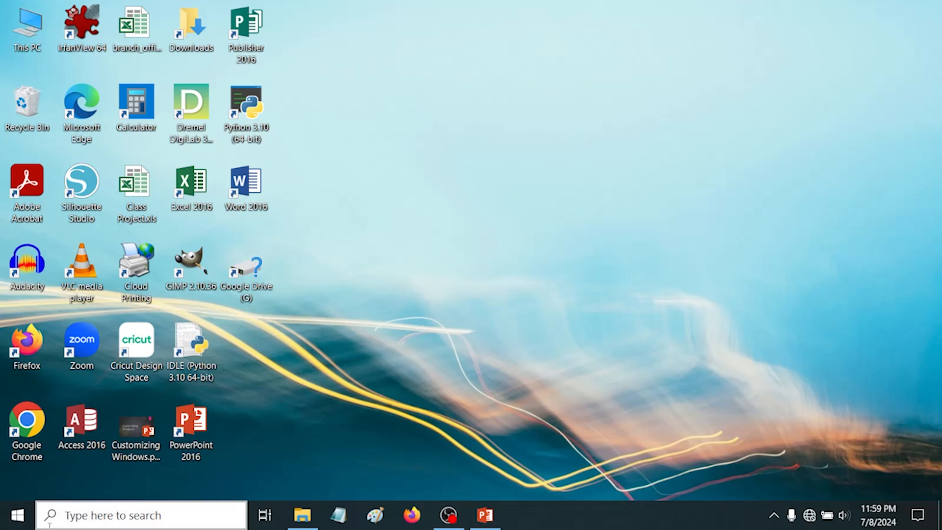
pyautogui.click(14, 522)
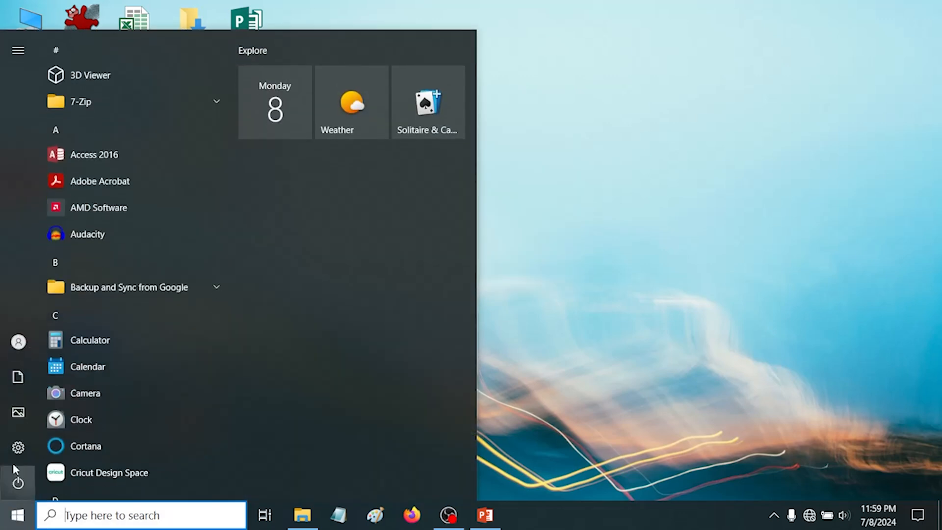
pyautogui.click(19, 449)
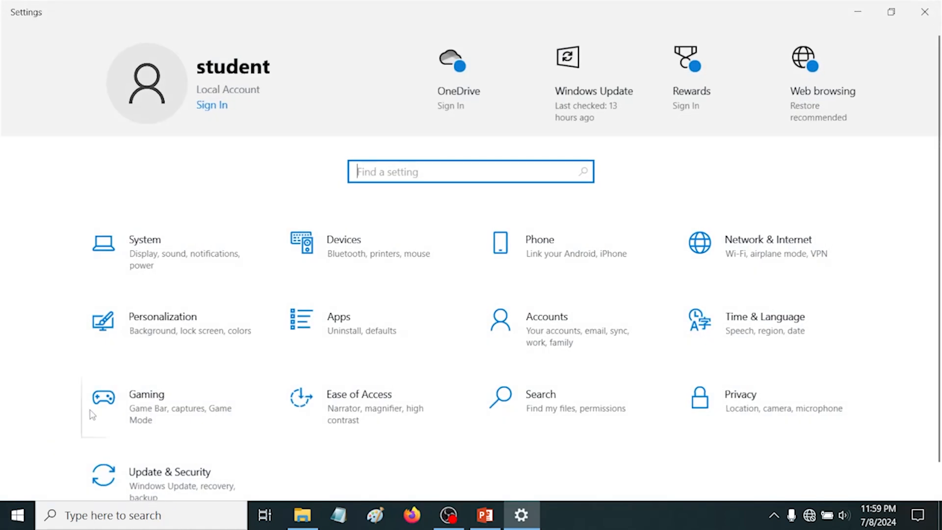
pyautogui.click(197, 328)
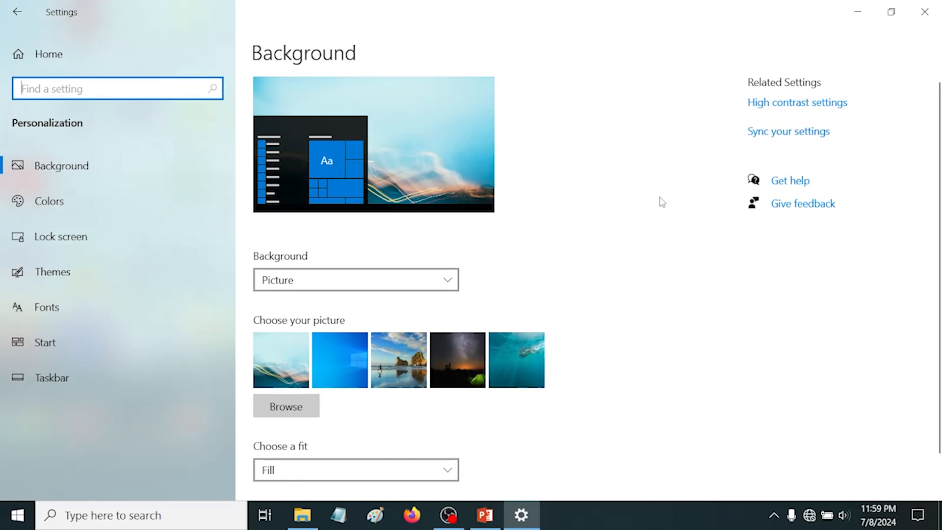
# Browse the Pictures library for a custom background picture and close the file selection without choosing one
pyautogui.scroll(-1, 646, 202)
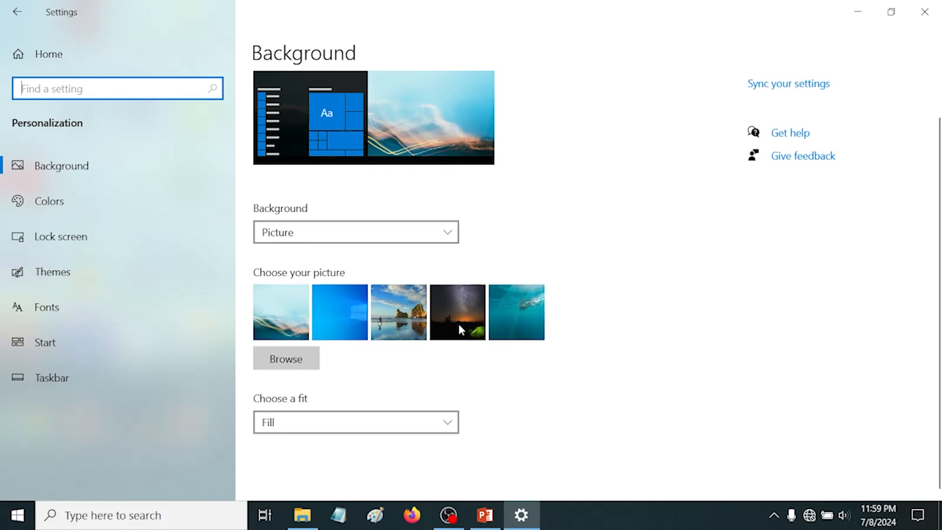
pyautogui.click(285, 361)
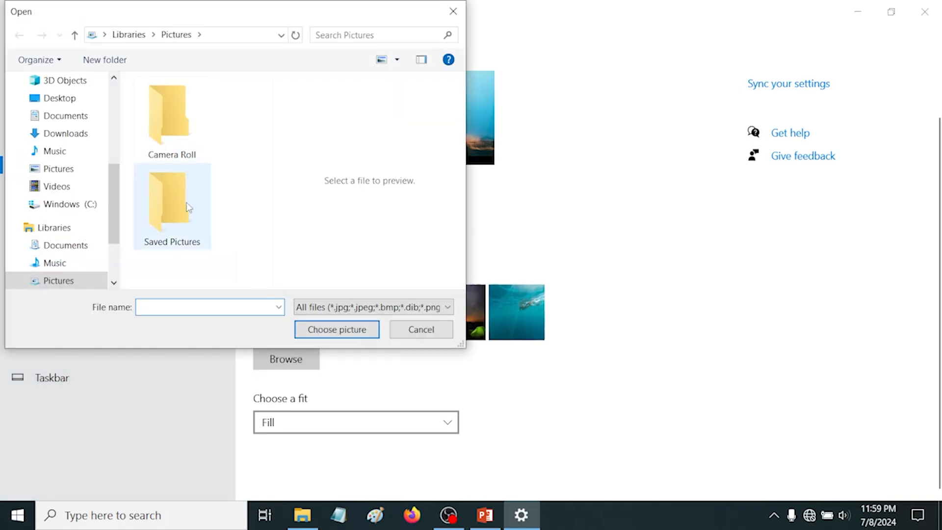
pyautogui.click(411, 332)
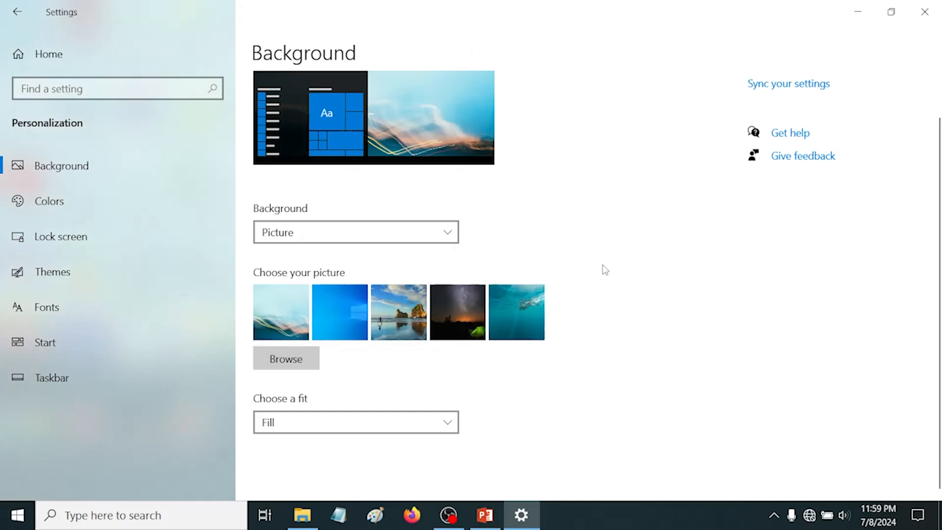
# Switch the desktop background to Solid color, check it on the desktop, and view the custom color picker without changing the color
pyautogui.click(365, 231)
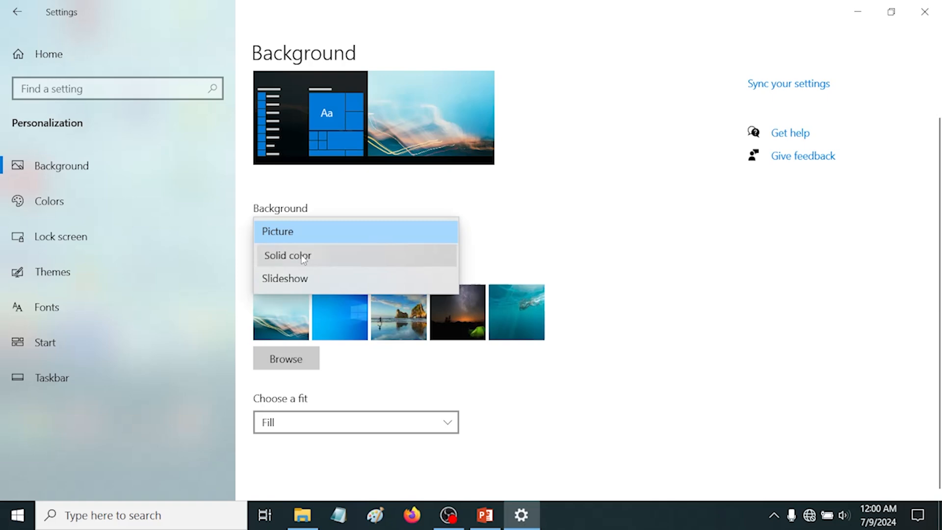
pyautogui.click(304, 259)
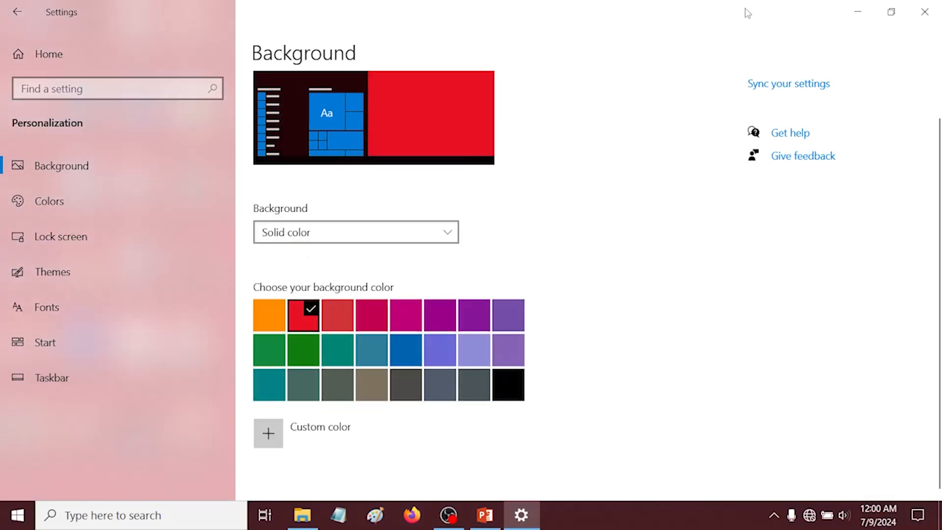
pyautogui.click(858, 12)
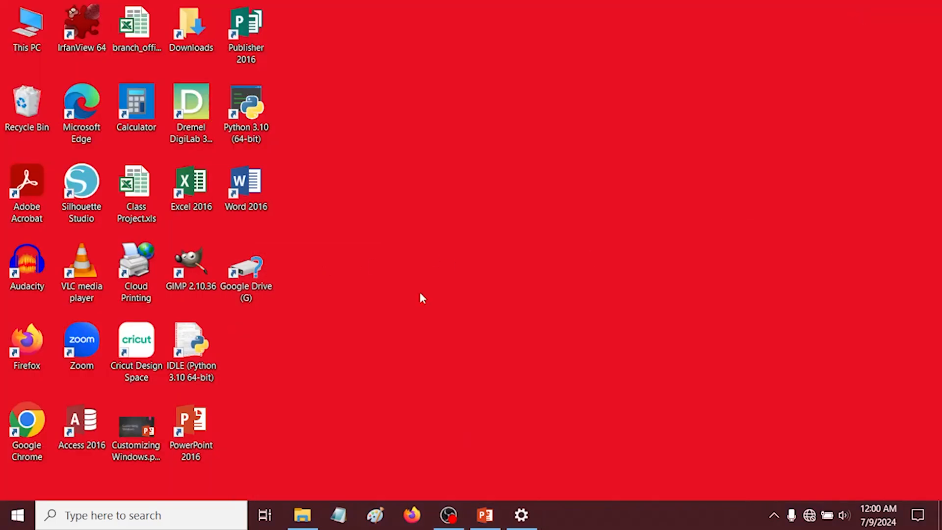
pyautogui.click(521, 514)
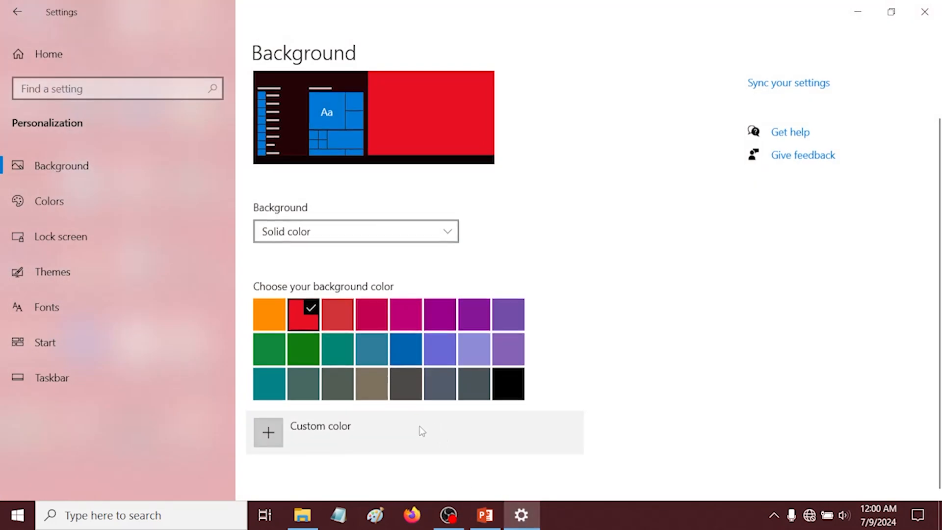
pyautogui.click(308, 426)
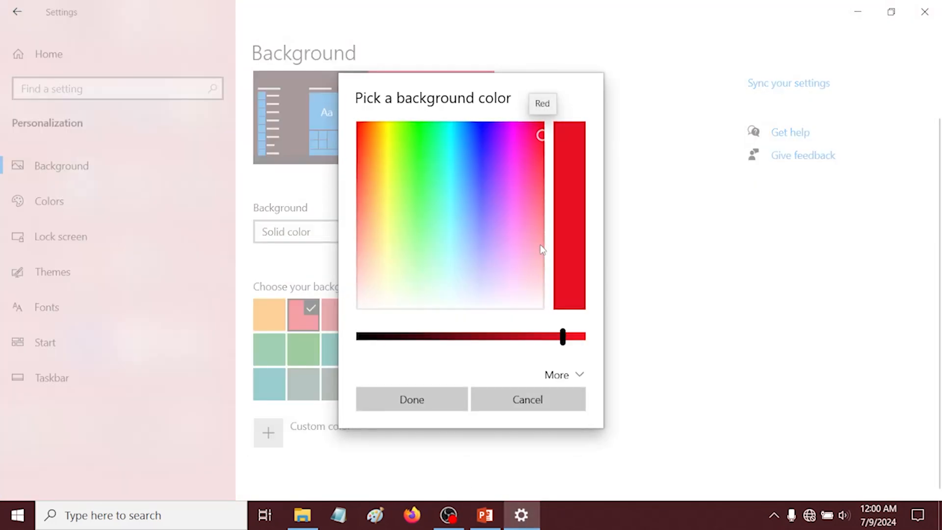
pyautogui.click(511, 399)
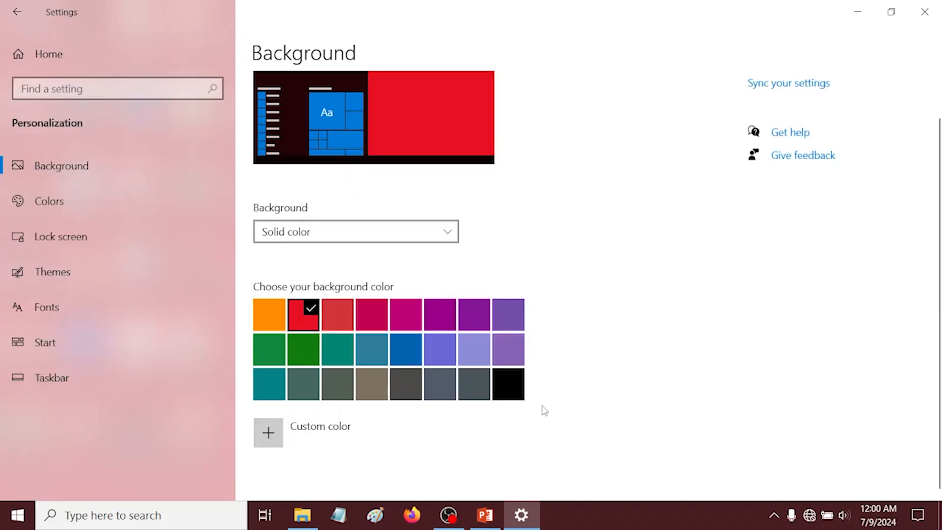
# Switch the background to Slideshow and look in the Saved Pictures folder for an album without choosing it
pyautogui.click(305, 234)
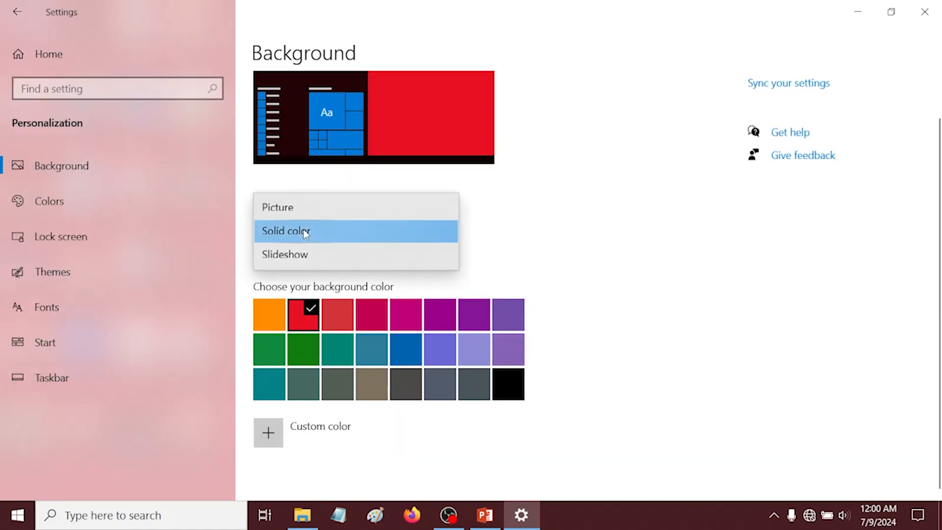
pyautogui.click(287, 255)
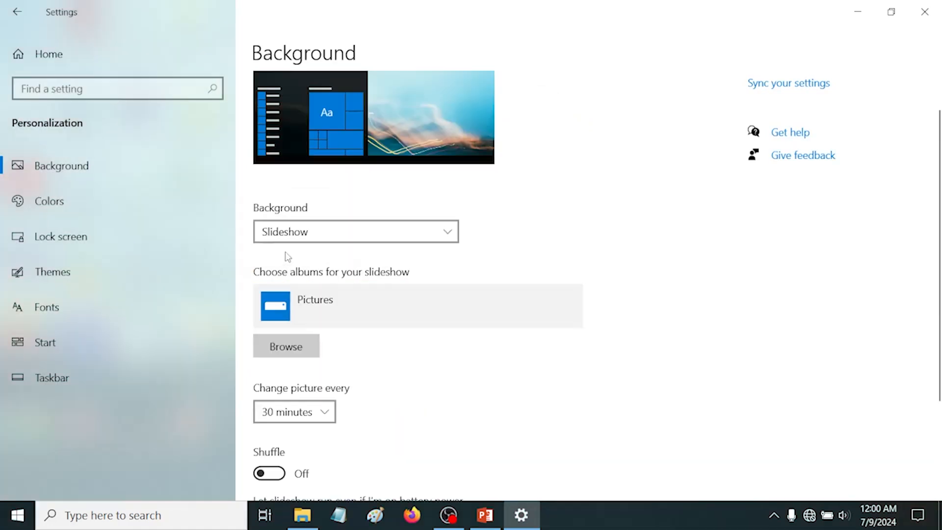
pyautogui.click(298, 351)
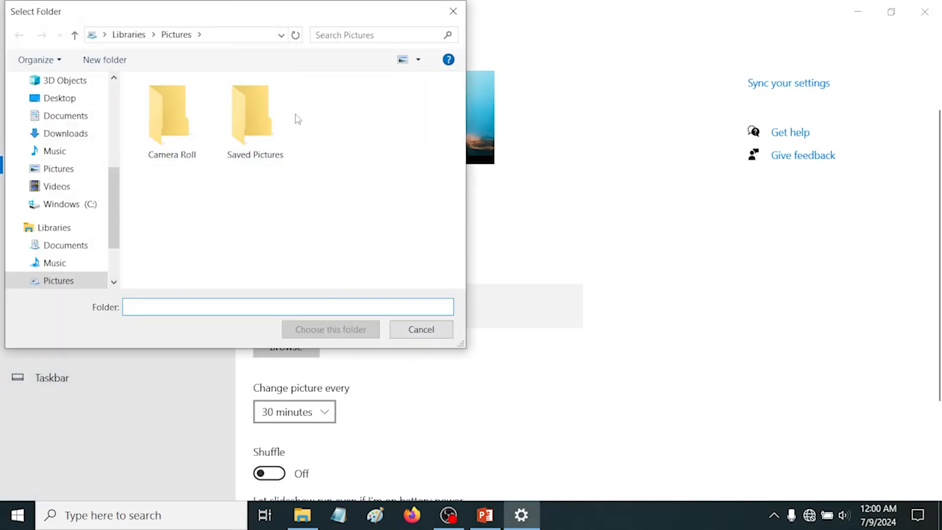
pyautogui.doubleClick(270, 106)
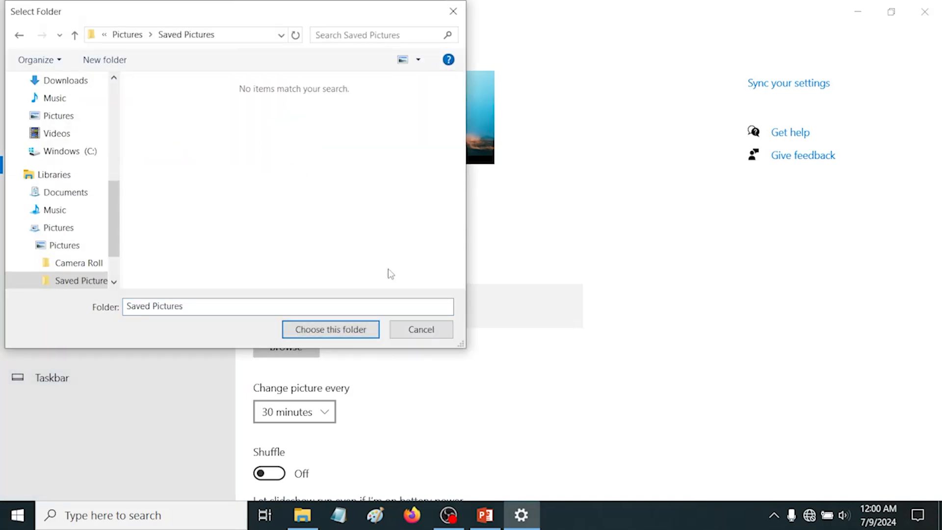
pyautogui.click(417, 332)
# Examine the slideshow settings, including the available intervals for changing the picture
pyautogui.scroll(-3, 452, 324)
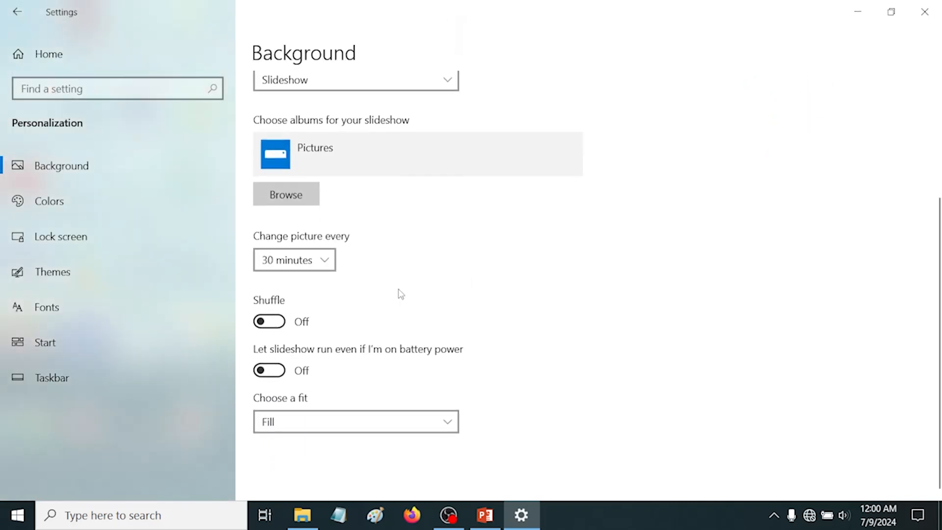
pyautogui.click(310, 261)
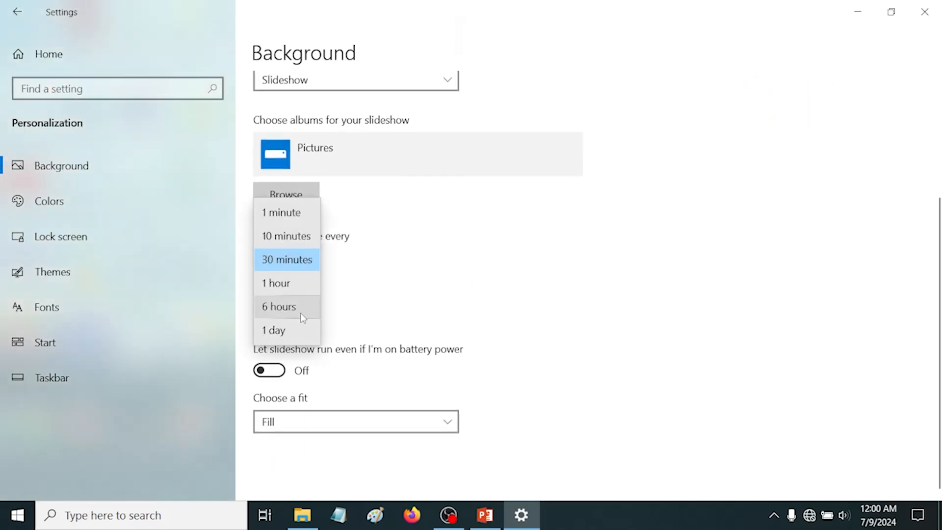
pyautogui.click(425, 283)
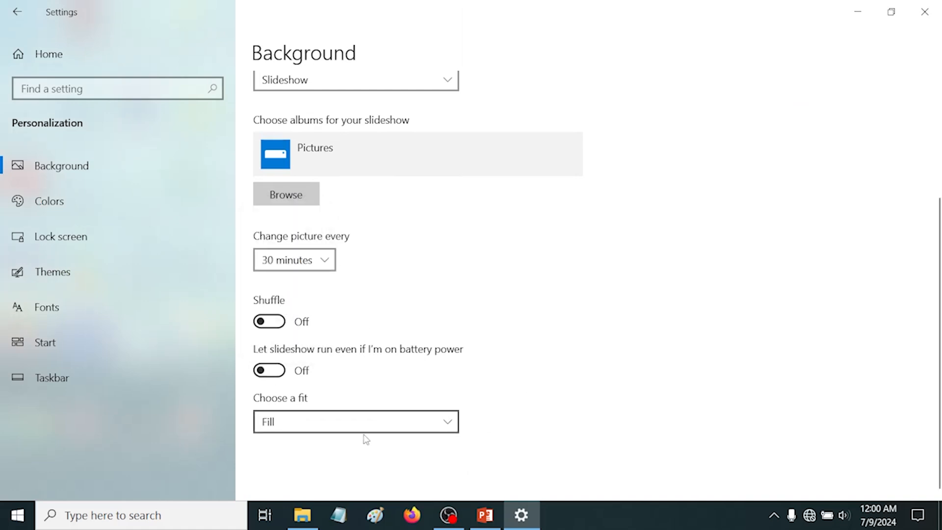
pyautogui.scroll(2, 393, 330)
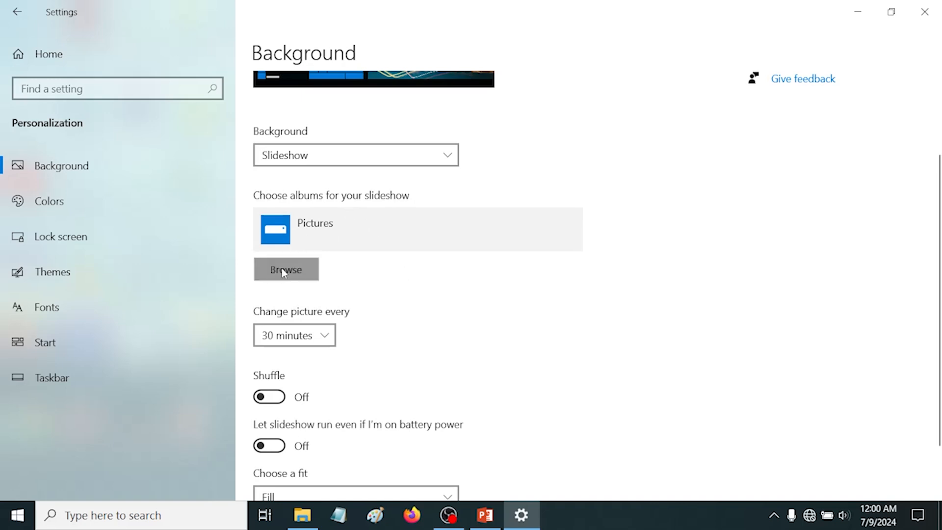
# Set the background back to Picture, choose the Center fit, and check the result on the desktop
pyautogui.click(410, 161)
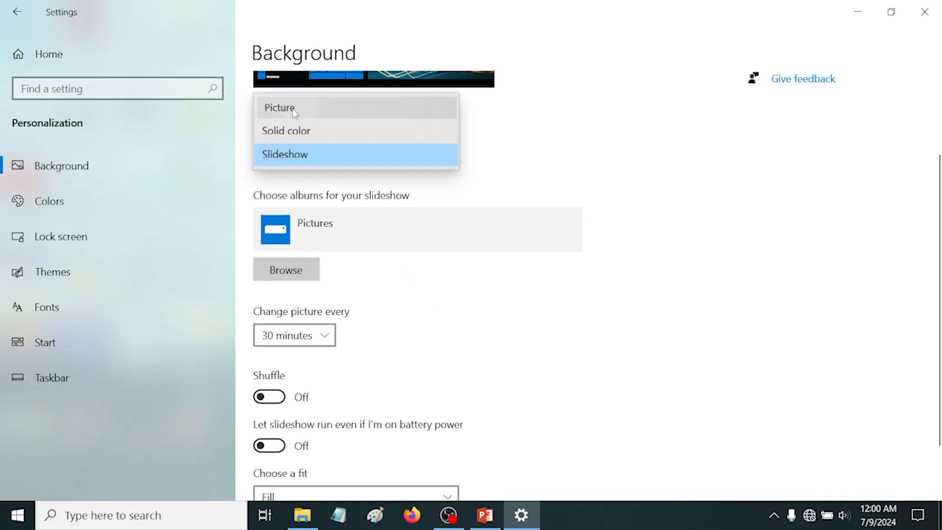
pyautogui.click(284, 106)
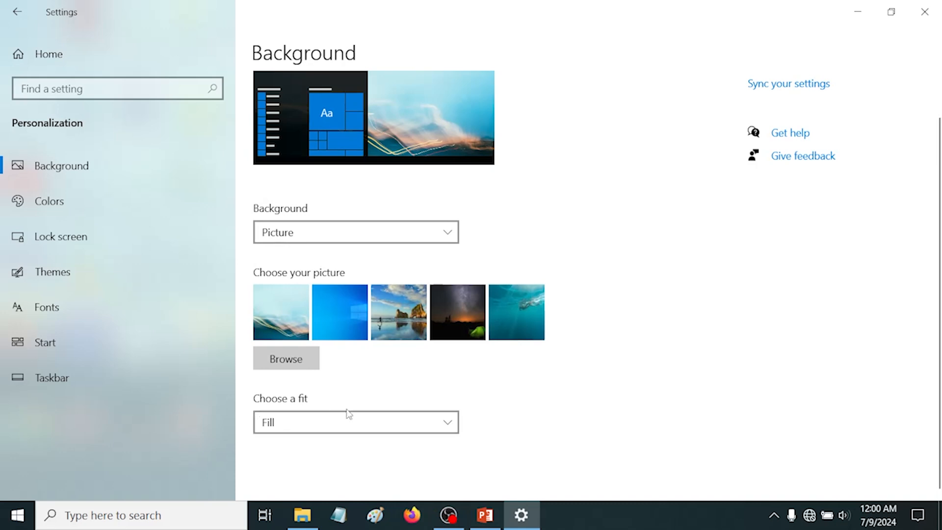
pyautogui.click(297, 425)
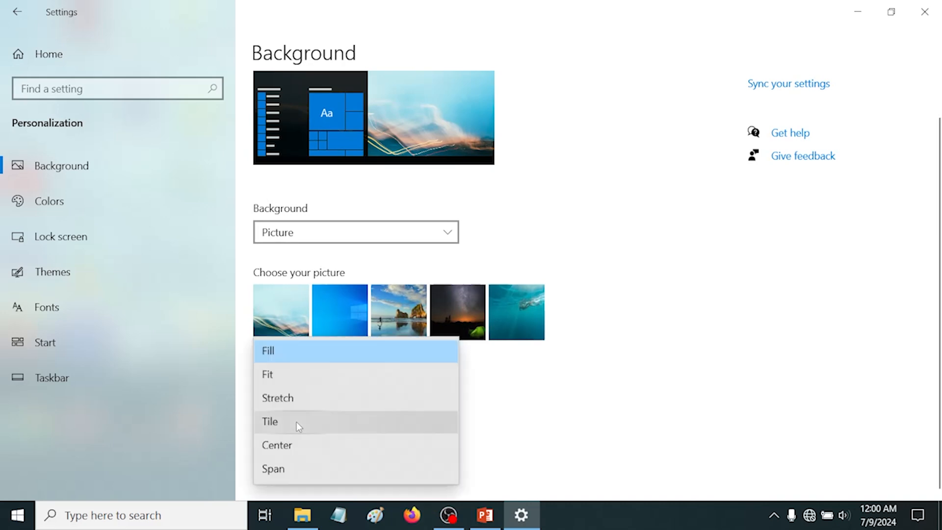
pyautogui.click(293, 447)
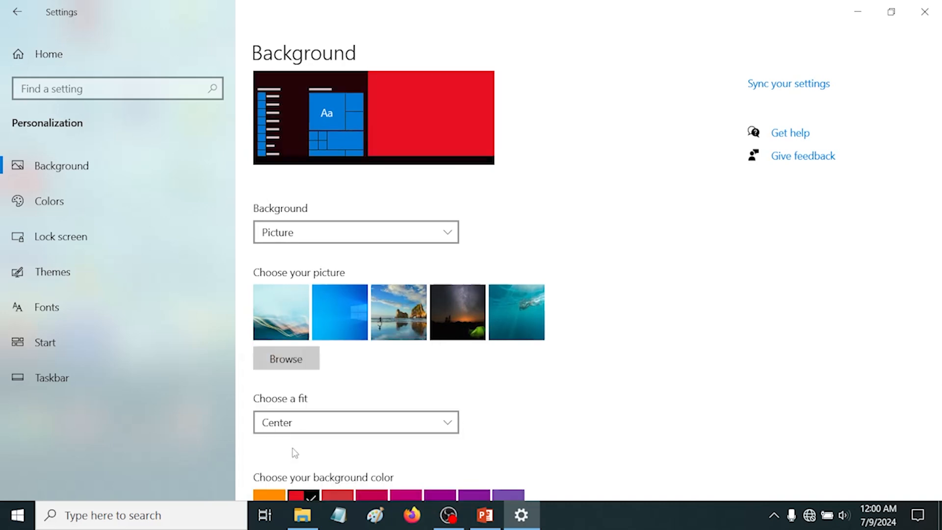
pyautogui.click(858, 11)
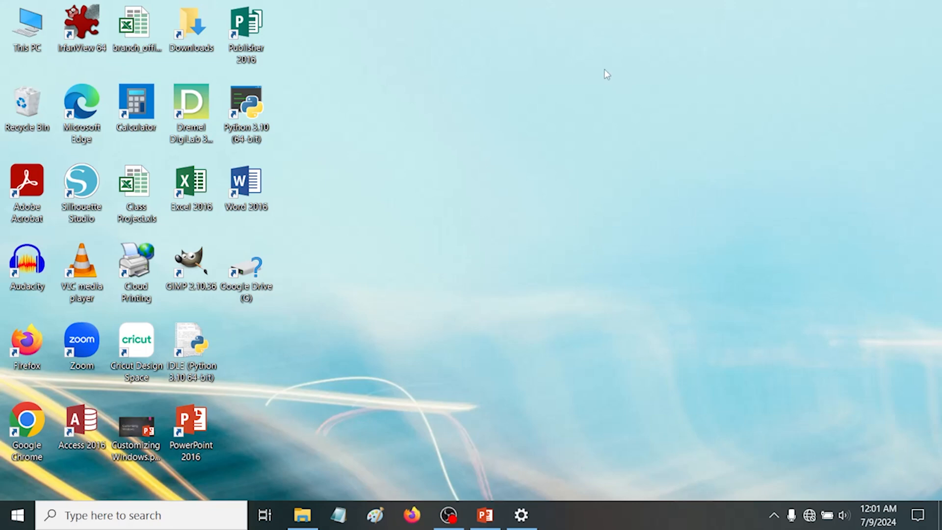
# Set the background picture's fit to Fill and check the result on the desktop
pyautogui.click(521, 514)
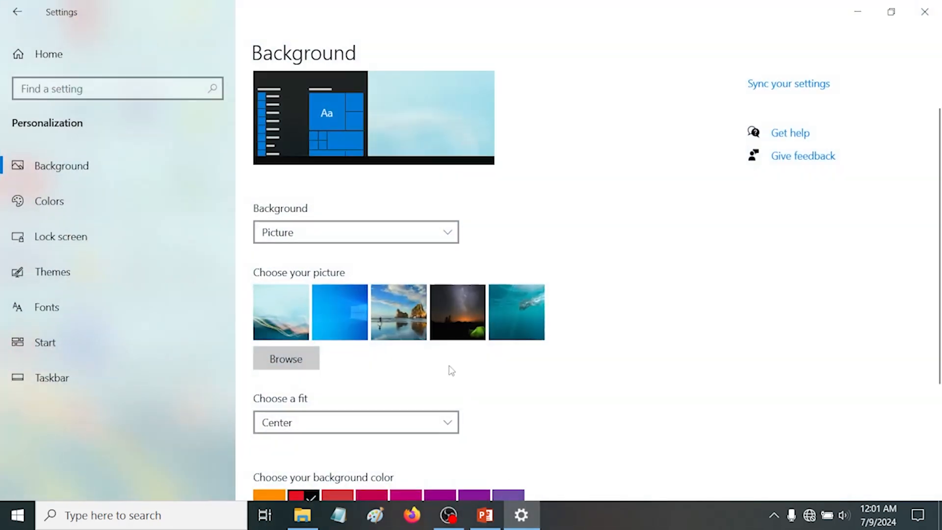
pyautogui.click(324, 429)
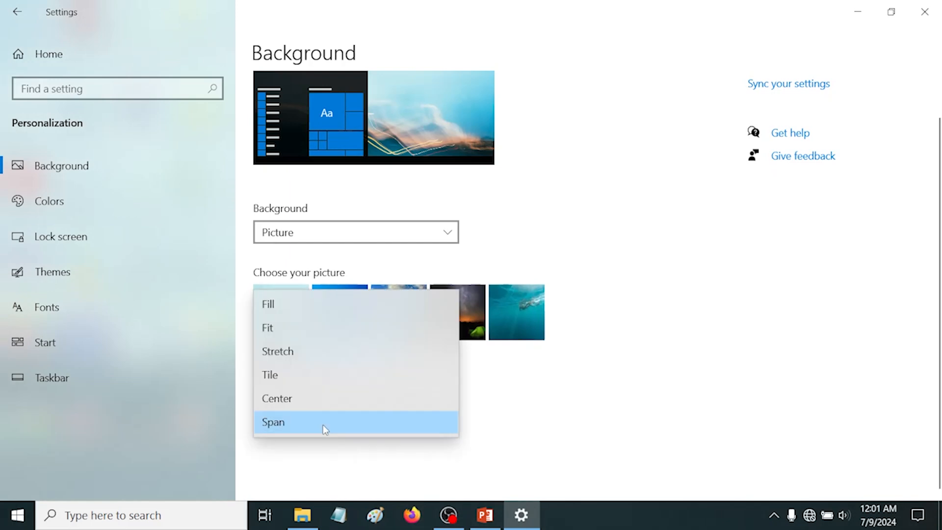
pyautogui.click(307, 305)
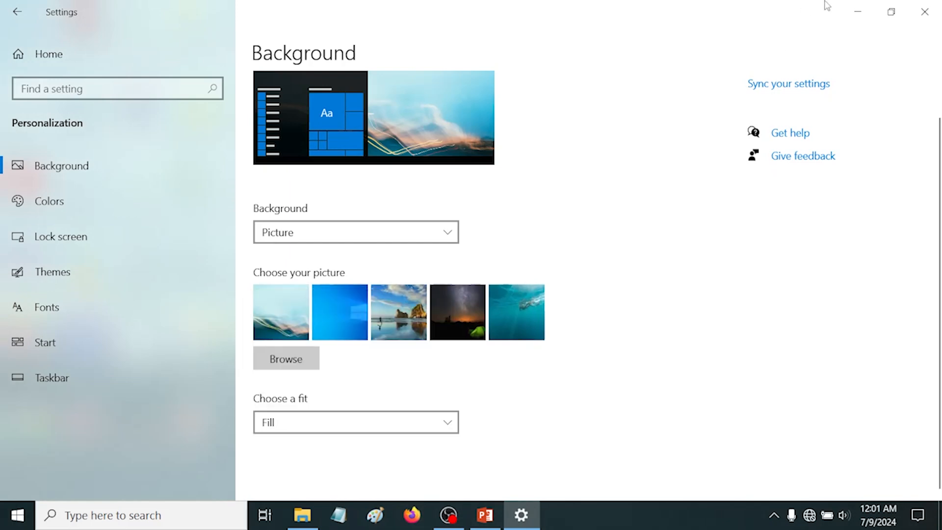
pyautogui.click(858, 9)
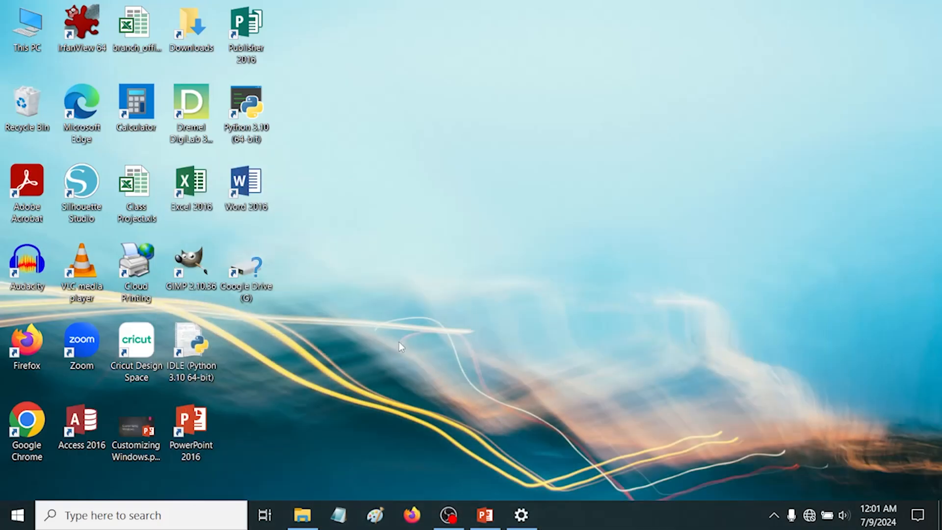
# In the Colors personalization settings, try the Dark color mode and then the Light one
pyautogui.click(522, 514)
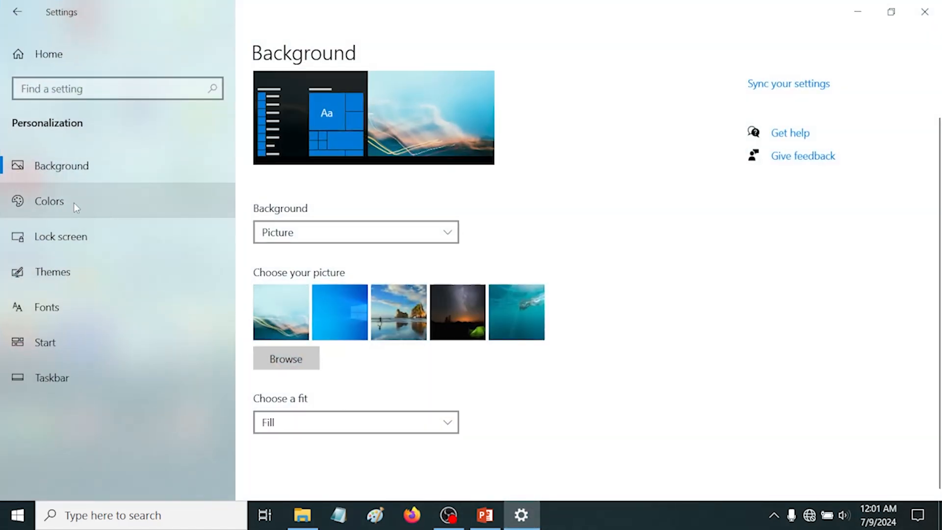
pyautogui.click(49, 201)
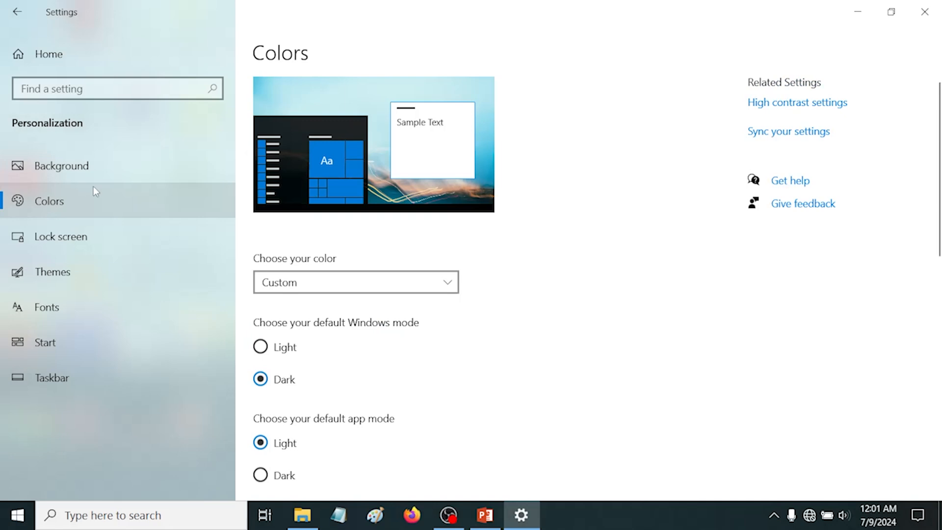
pyautogui.scroll(-2, 584, 230)
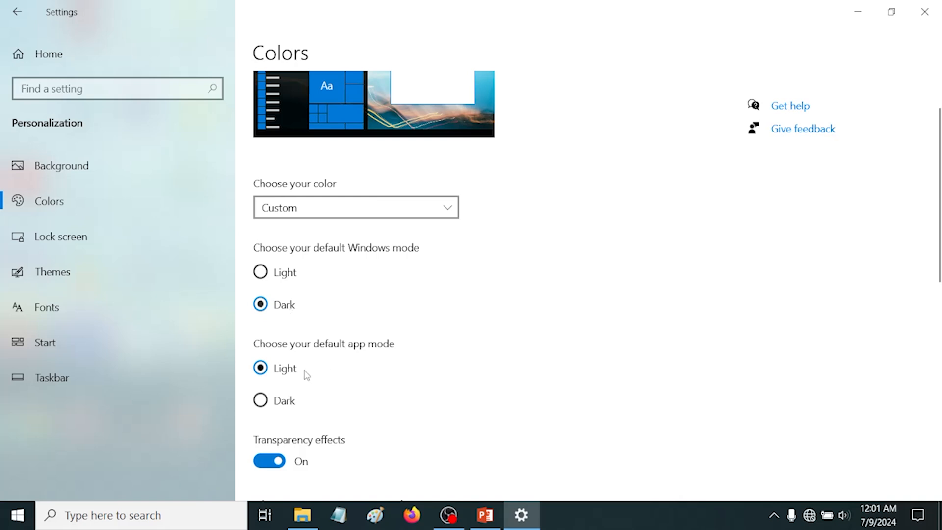
pyautogui.click(330, 207)
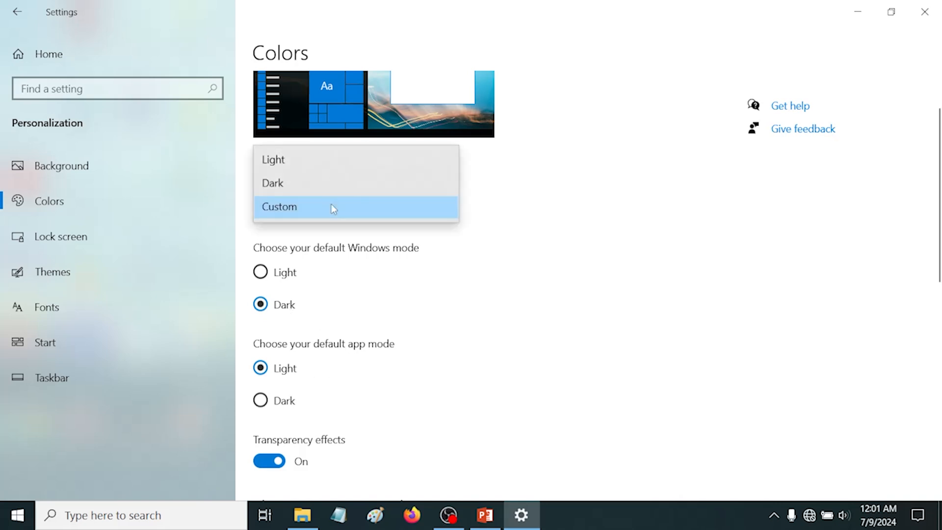
pyautogui.click(308, 183)
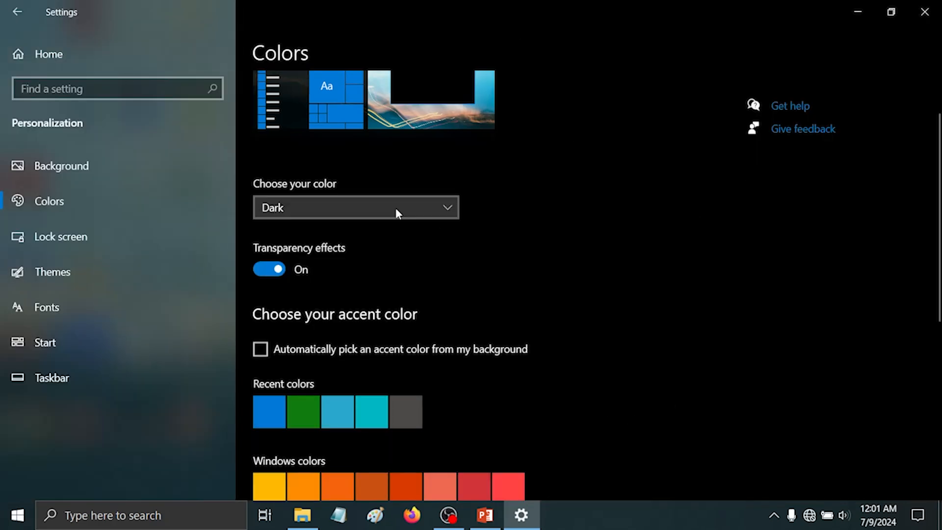
pyautogui.click(349, 210)
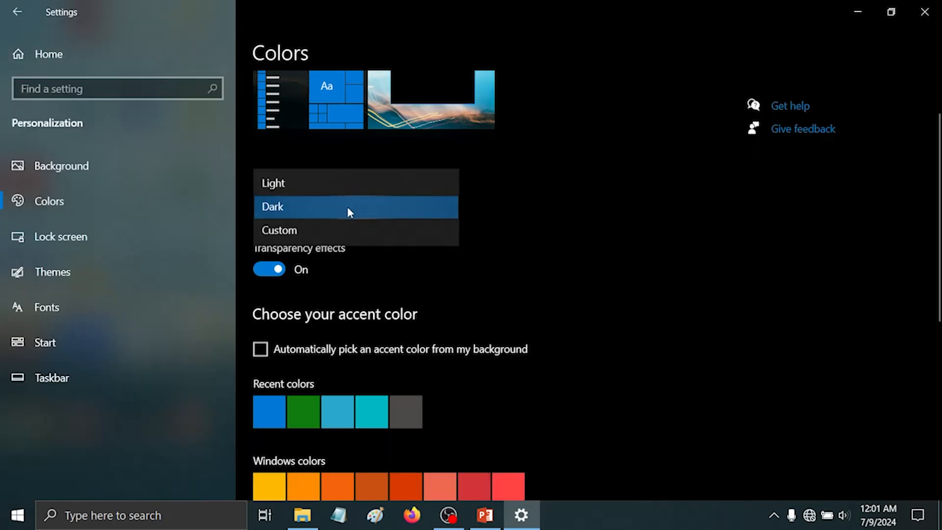
pyautogui.click(287, 183)
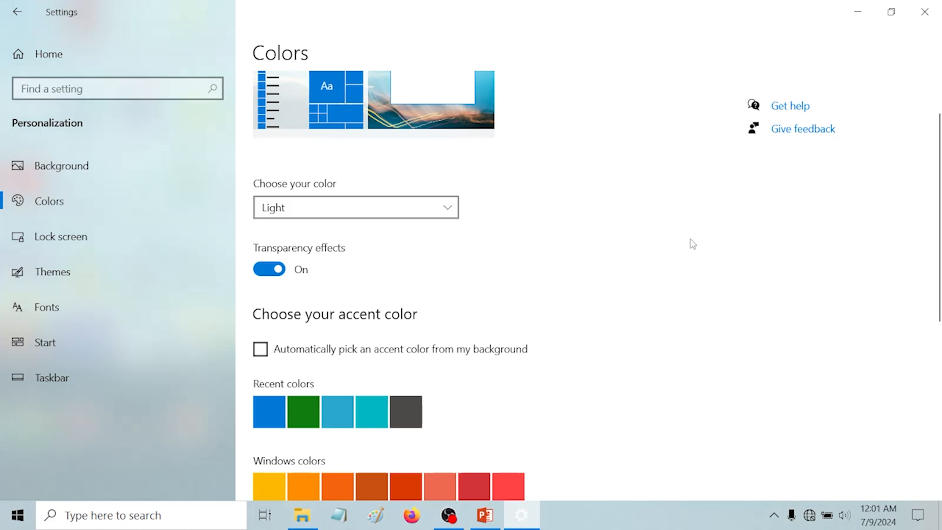
# Set the color mode to Custom with Dark as the default Windows mode
pyautogui.click(364, 206)
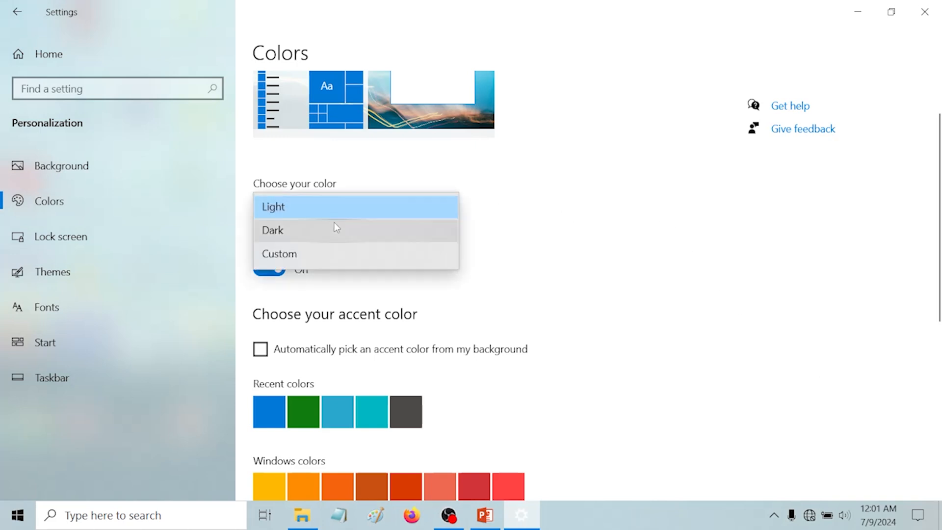
pyautogui.click(314, 254)
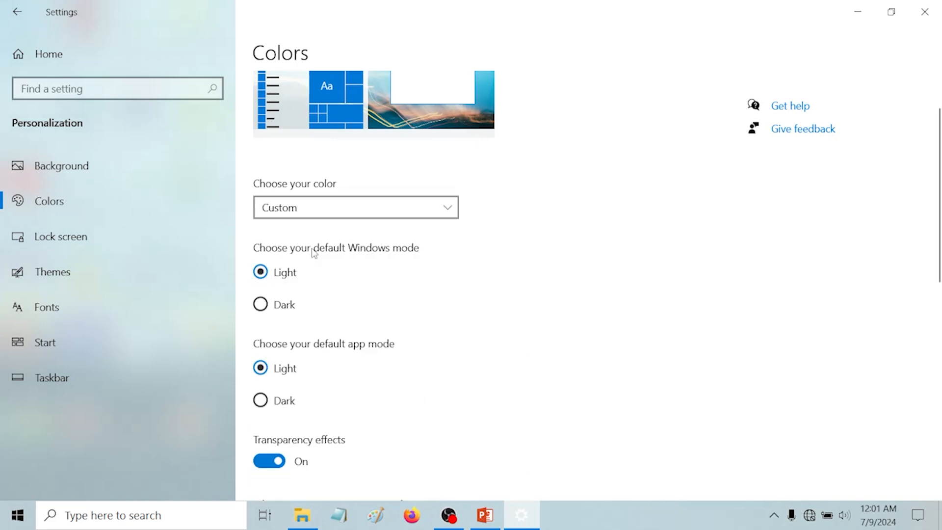
pyautogui.click(285, 306)
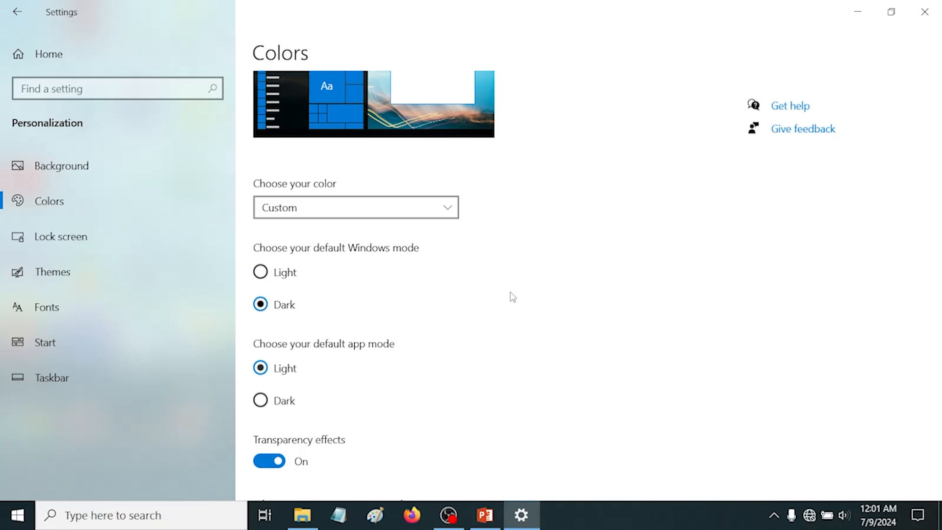
# Look through the accent color options and choose the dark green at the end of the fifth Windows colors row
pyautogui.scroll(-4, 297, 459)
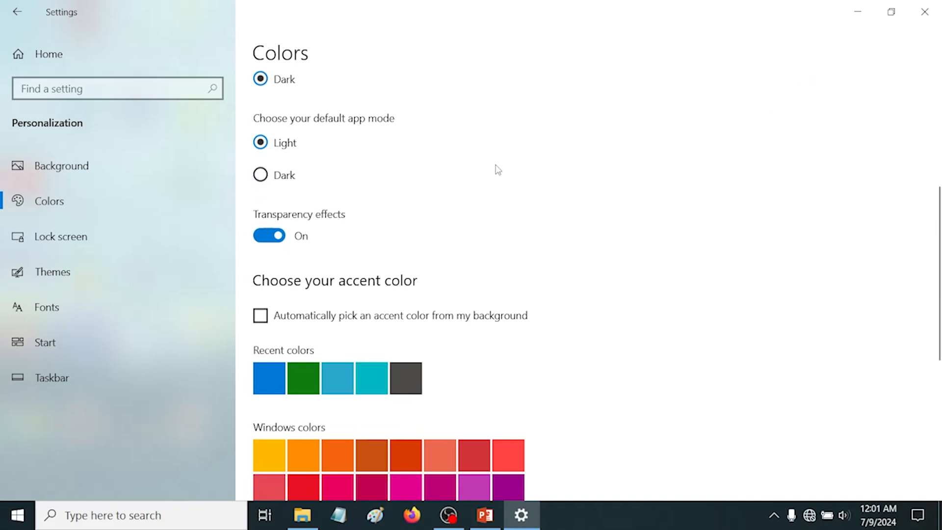
pyautogui.scroll(-4, 532, 157)
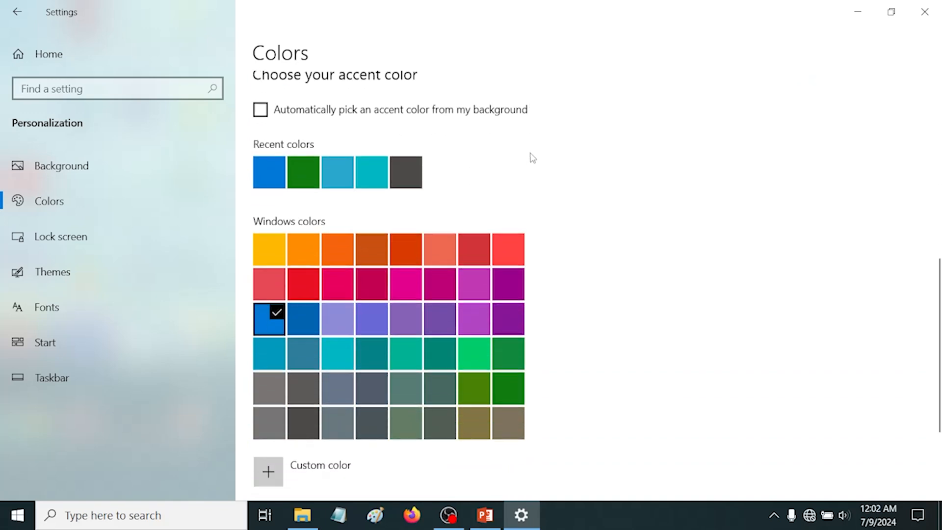
pyautogui.scroll(1, 530, 158)
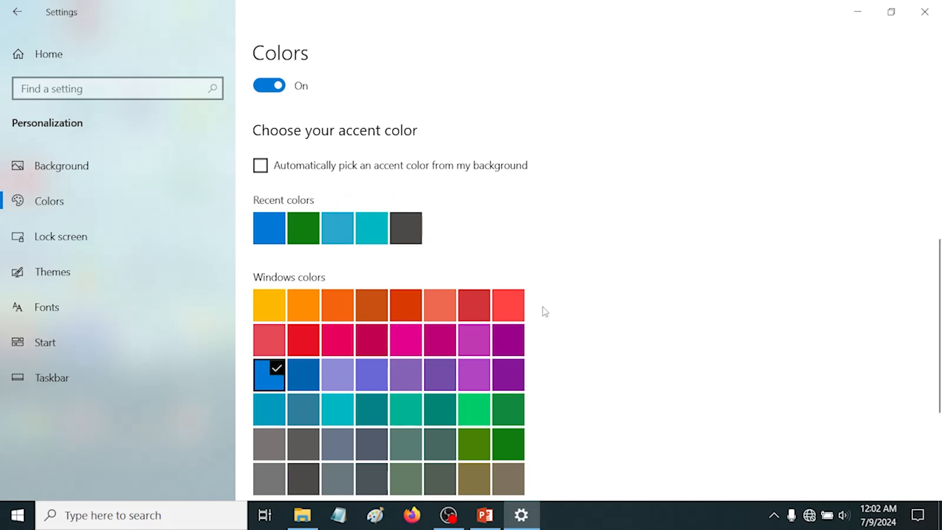
pyautogui.scroll(-3, 543, 311)
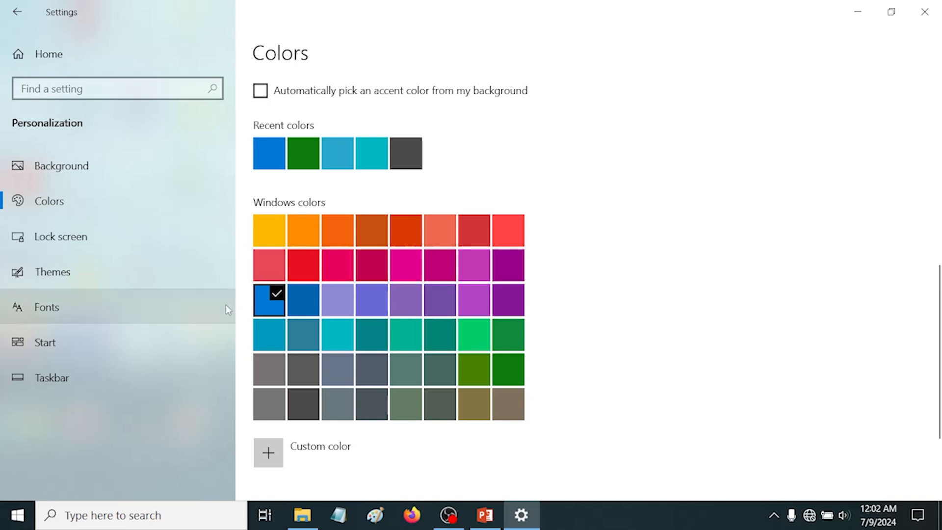
pyautogui.scroll(-5, 503, 298)
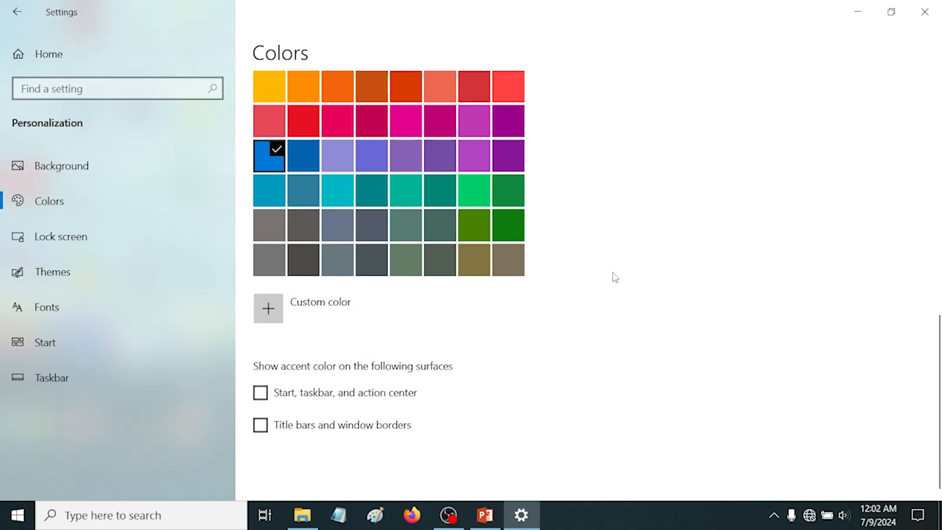
pyautogui.click(510, 228)
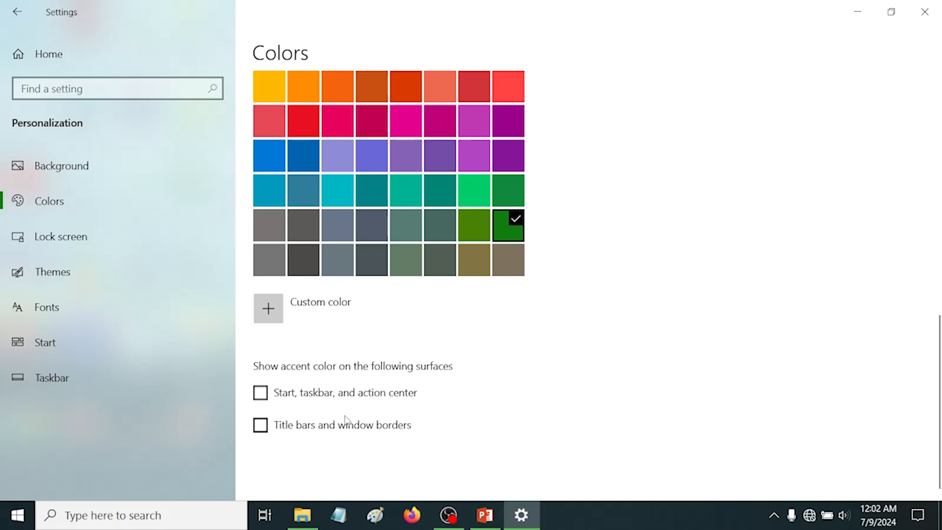
# Show the accent color on Start, taskbar, action center, title bars and window borders, and check it with a Notepad window
pyautogui.click(263, 399)
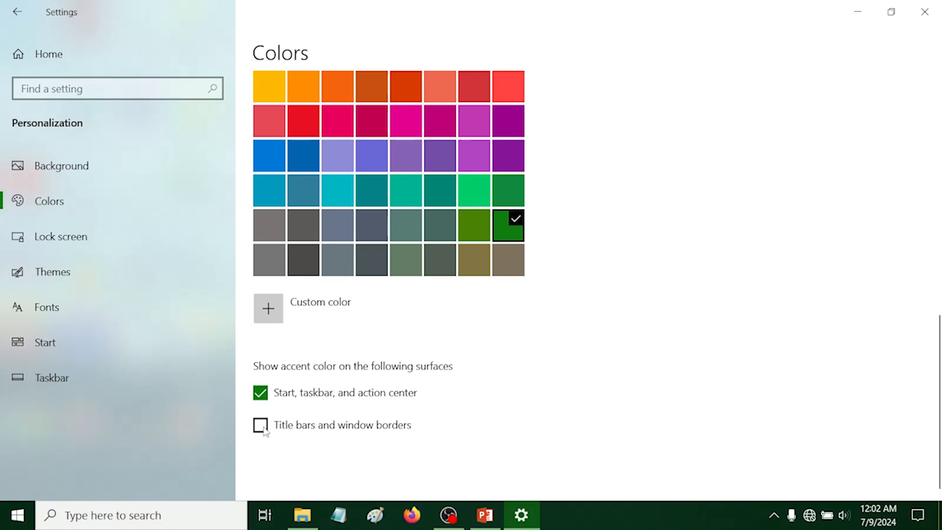
pyautogui.click(261, 426)
pyautogui.click(341, 520)
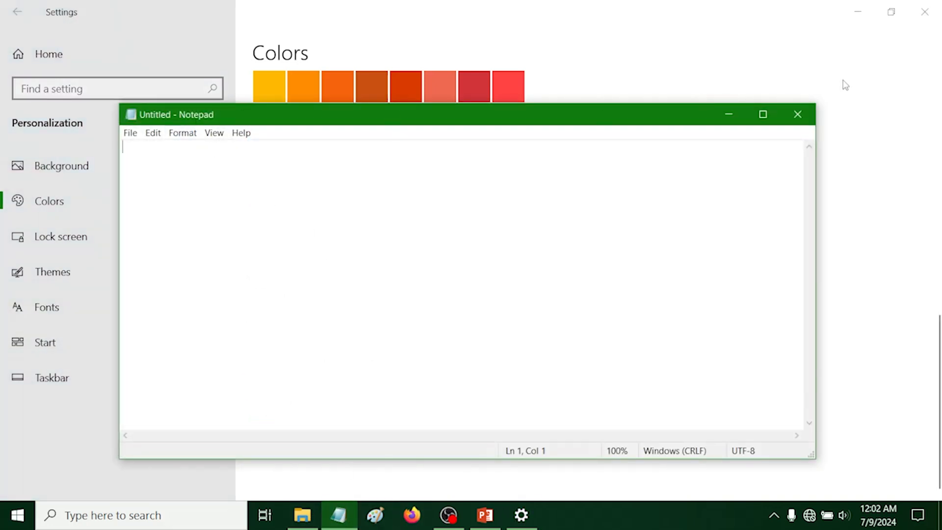
pyautogui.click(798, 116)
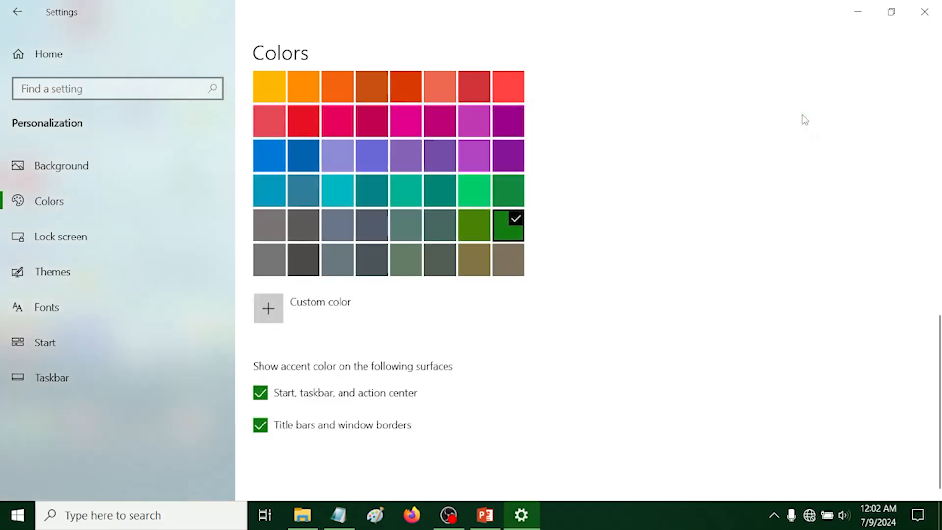
# Remove the accent color from both surface options and set the accent color to Default blue
pyautogui.click(260, 425)
pyautogui.click(261, 393)
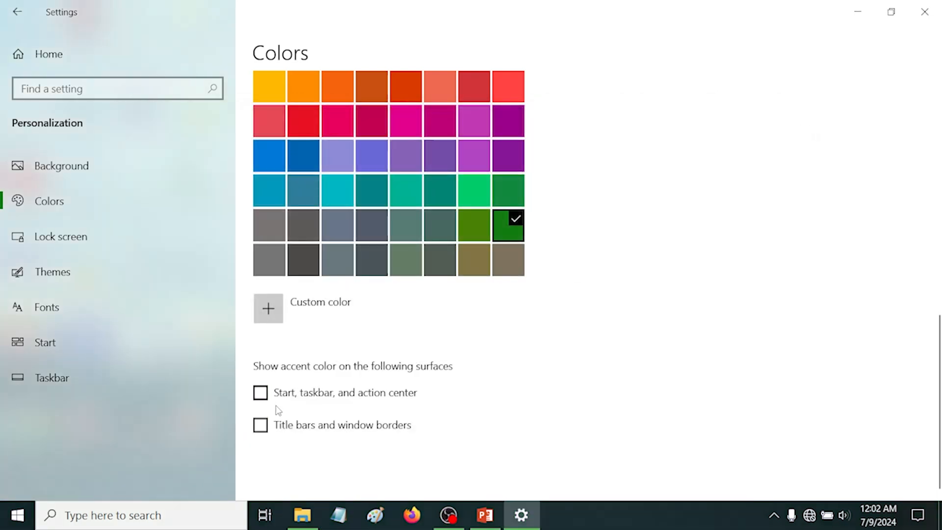
pyautogui.click(273, 157)
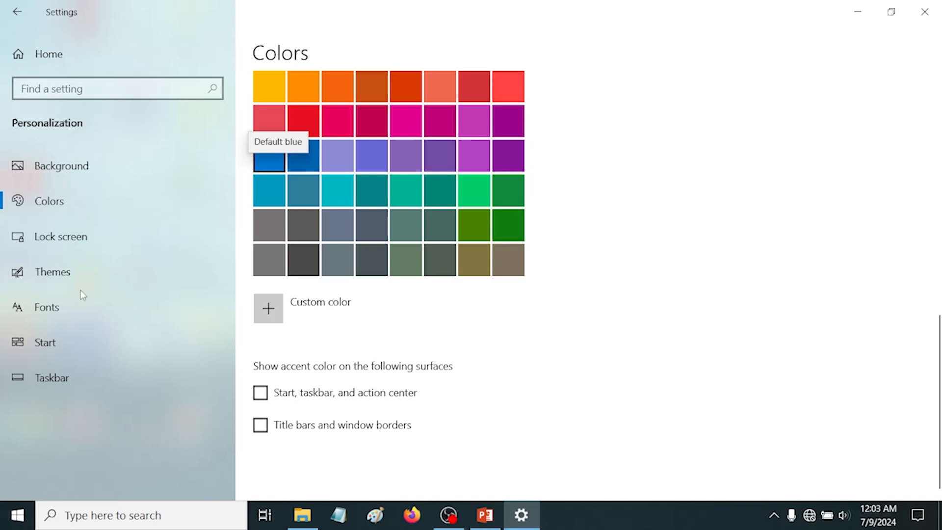
# Examine the Lock screen settings and the available background types without changing the background
pyautogui.click(51, 239)
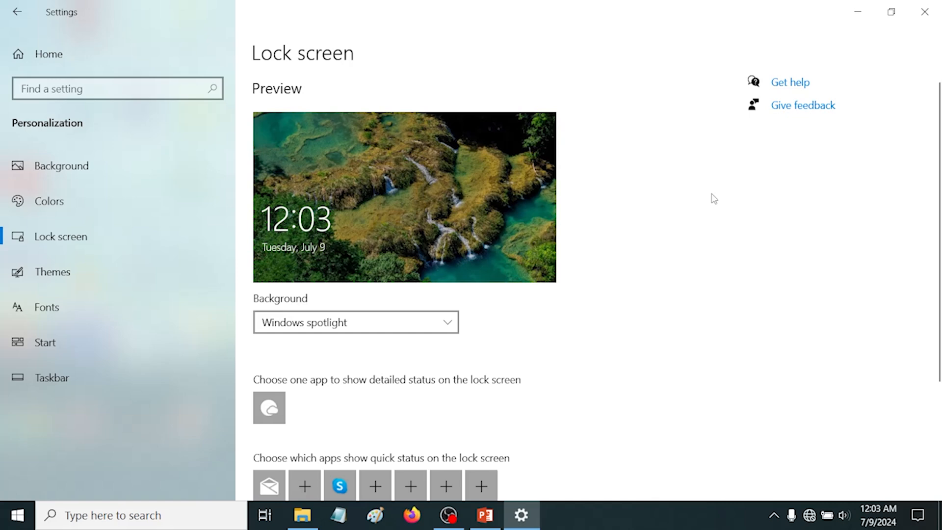
pyautogui.scroll(-1, 669, 218)
pyautogui.scroll(1, 670, 218)
pyautogui.click(370, 322)
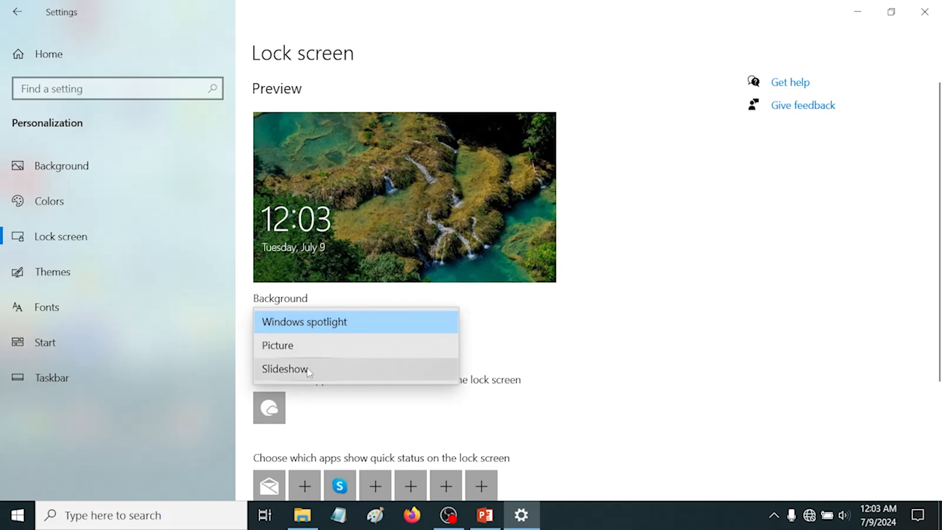
pyautogui.click(709, 326)
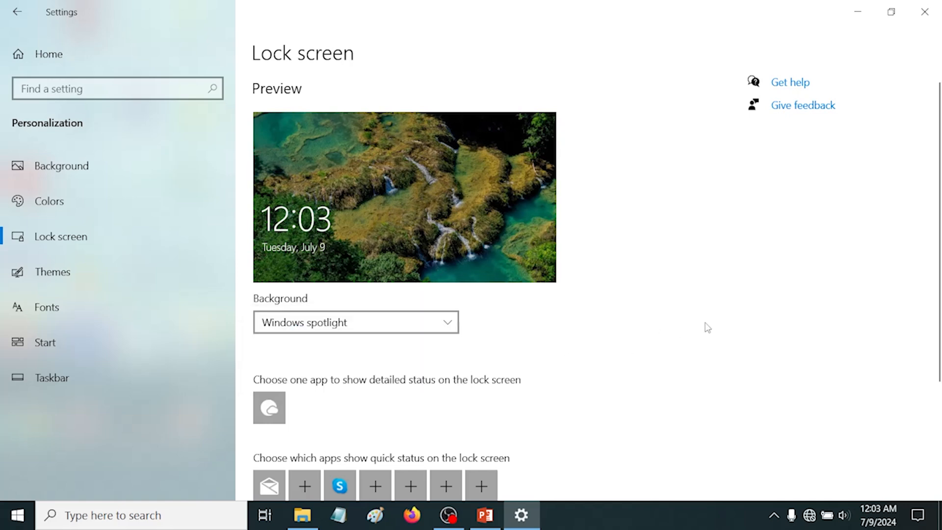
# View the apps that can show detailed status on the lock screen without changing the selection
pyautogui.scroll(-3, 708, 328)
pyautogui.scroll(-1, 707, 326)
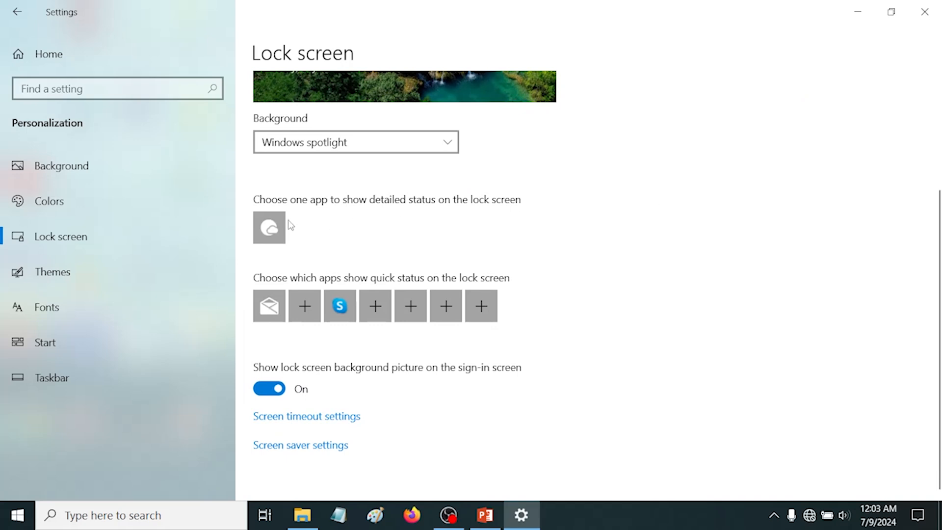
pyautogui.click(274, 226)
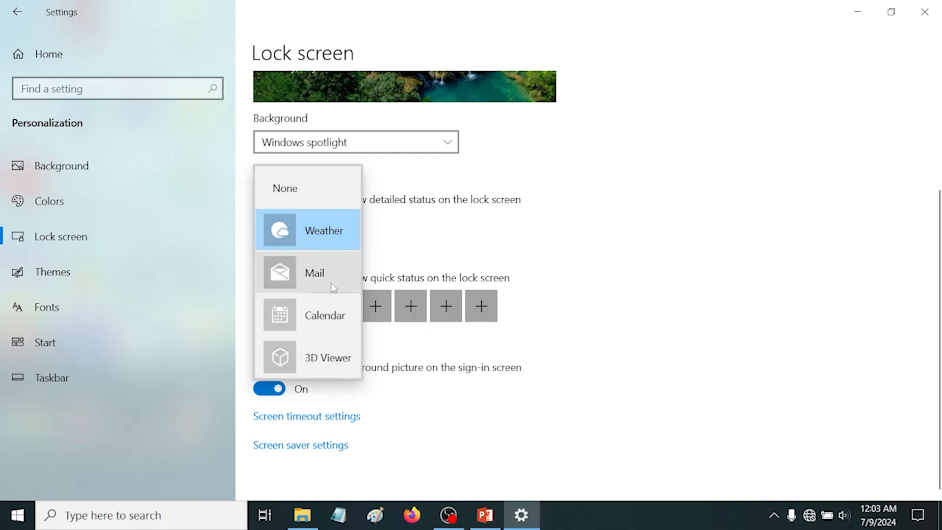
pyautogui.click(408, 239)
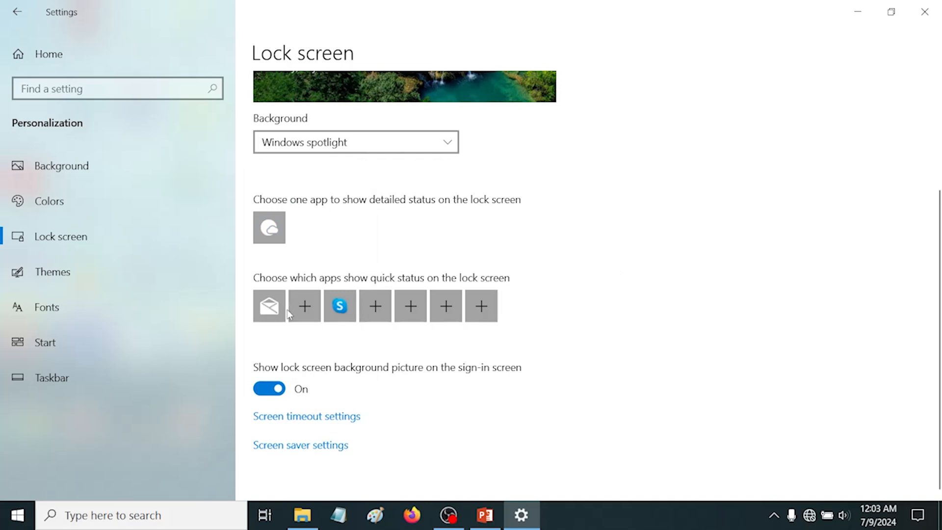
# Look through the apps available for an empty quick status slot on the lock screen without adding one
pyautogui.click(413, 301)
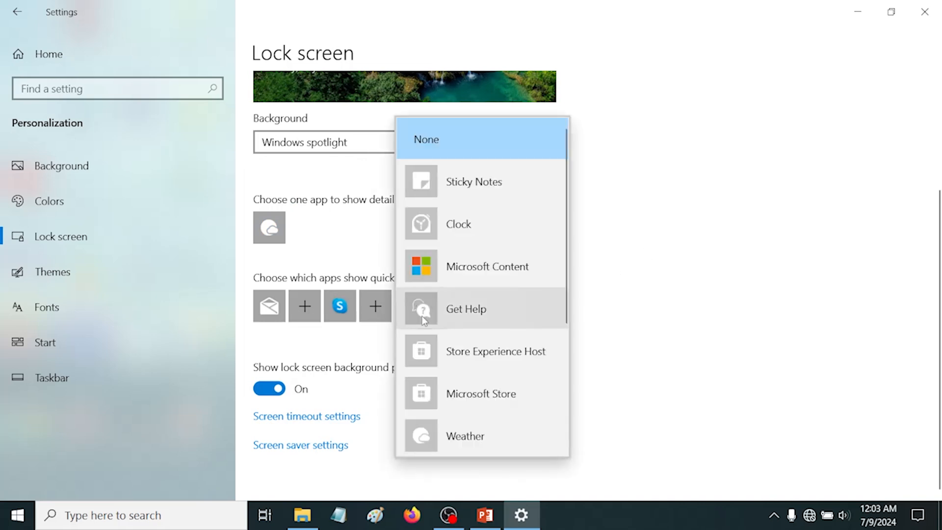
pyautogui.scroll(-5, 491, 369)
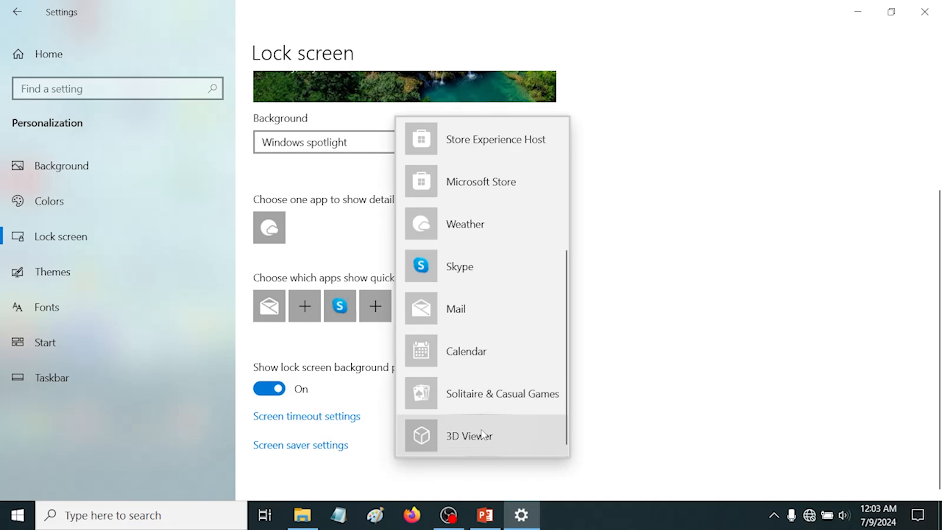
pyautogui.scroll(5, 482, 427)
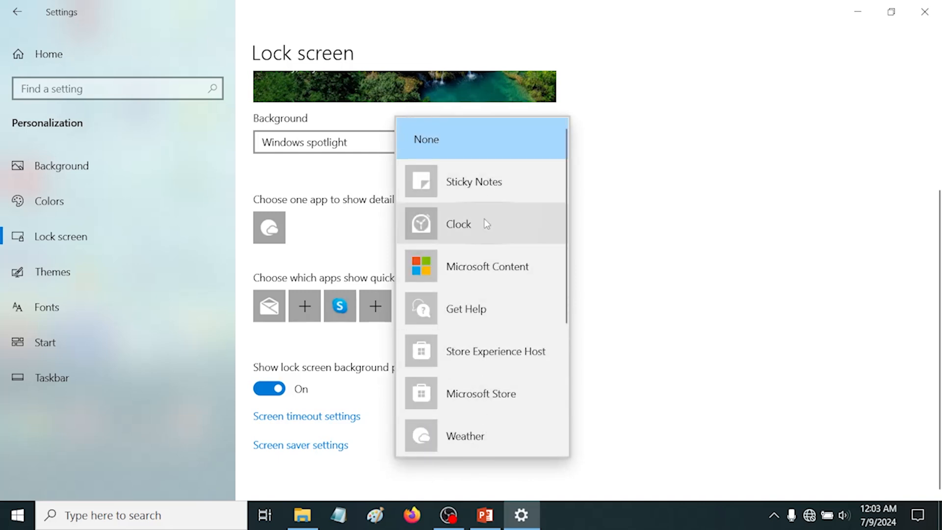
pyautogui.click(622, 168)
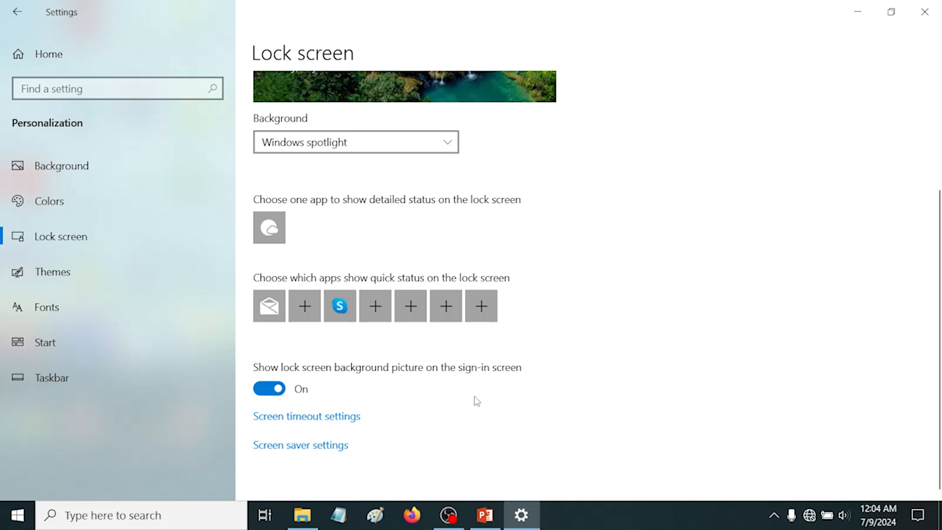
# In the screen timeout settings, set the battery-power screen turn-off to 5 minutes and the battery-power sleep to 15 minutes
pyautogui.click(298, 418)
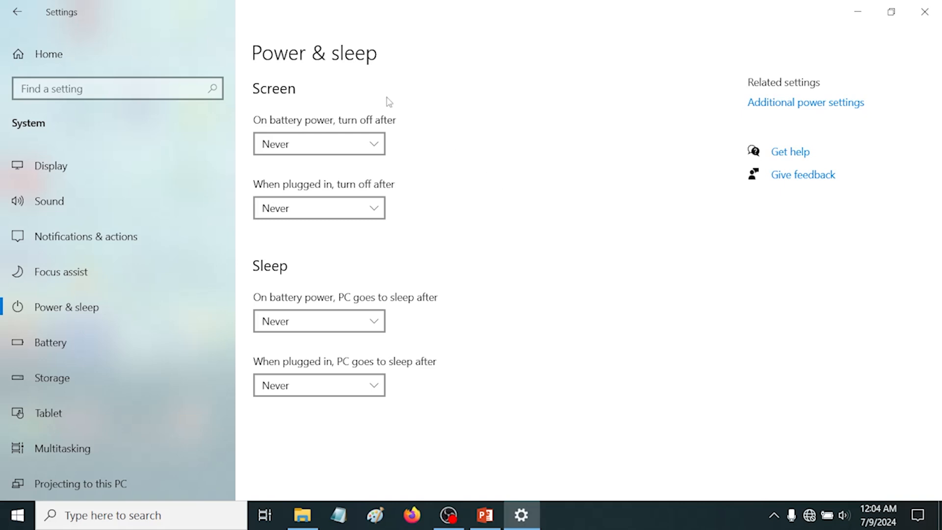
pyautogui.click(297, 148)
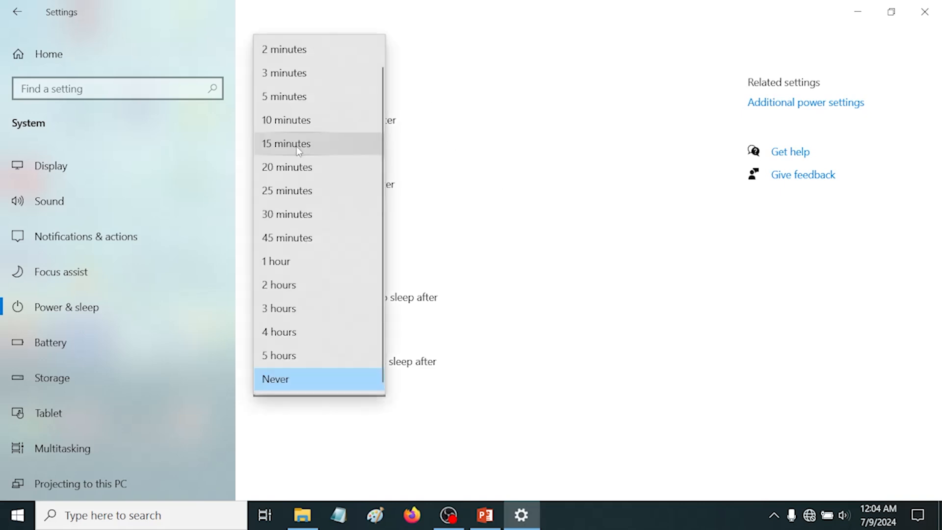
pyautogui.click(311, 96)
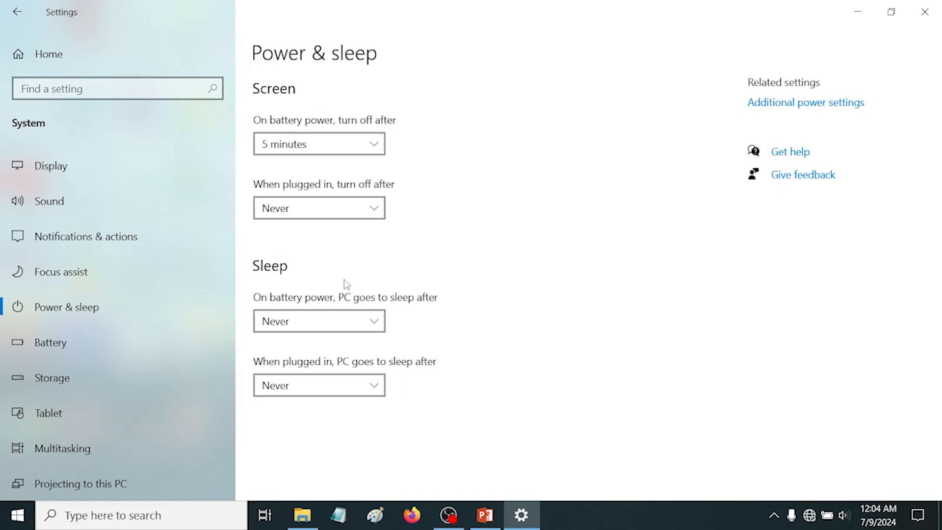
pyautogui.click(323, 324)
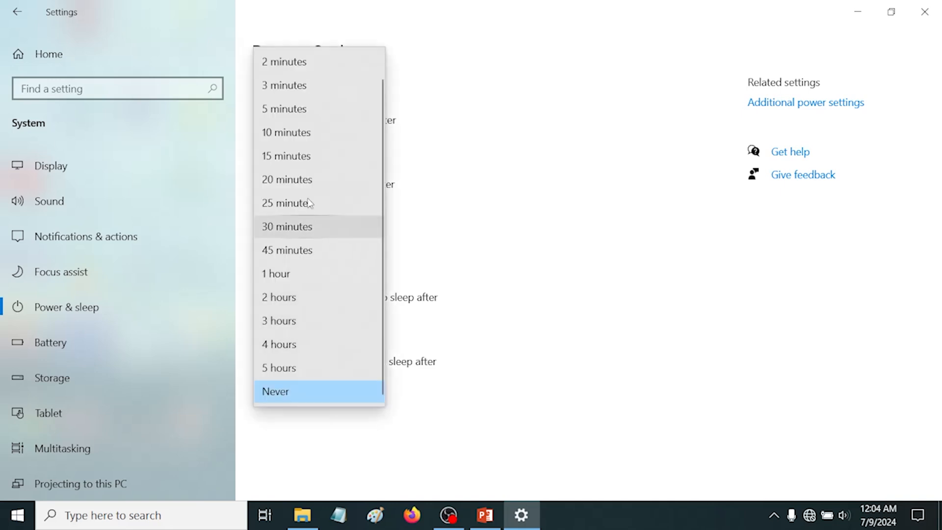
pyautogui.click(307, 156)
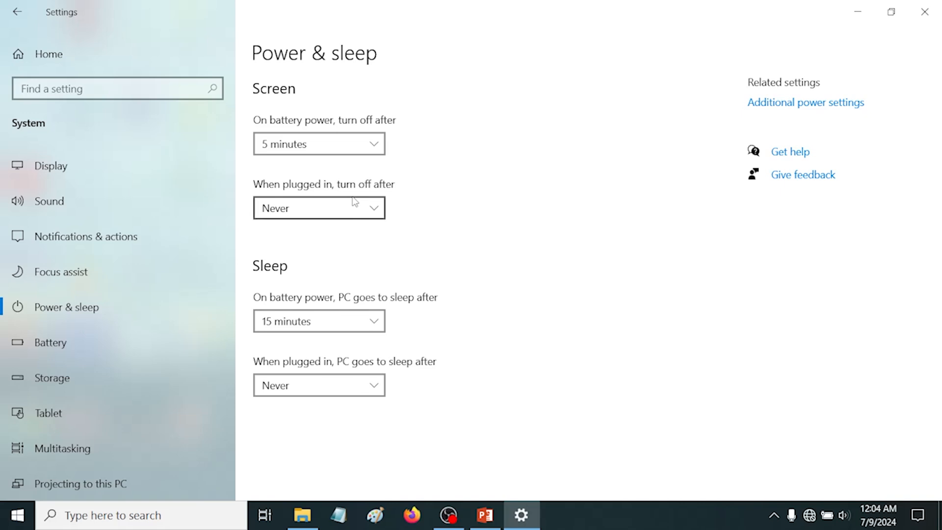
# Set both the screen turn-off and the sleep timeout on battery power to Never
pyautogui.click(349, 144)
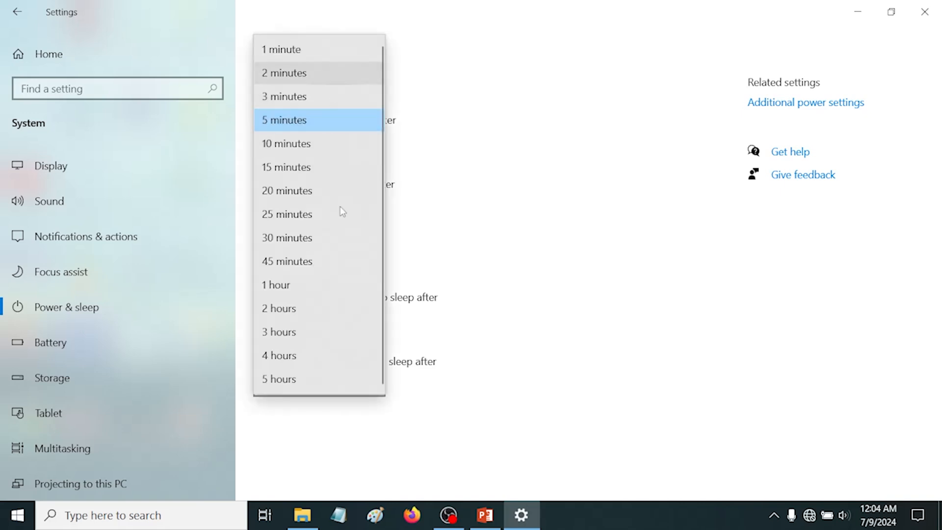
pyautogui.scroll(-1, 300, 379)
pyautogui.click(300, 379)
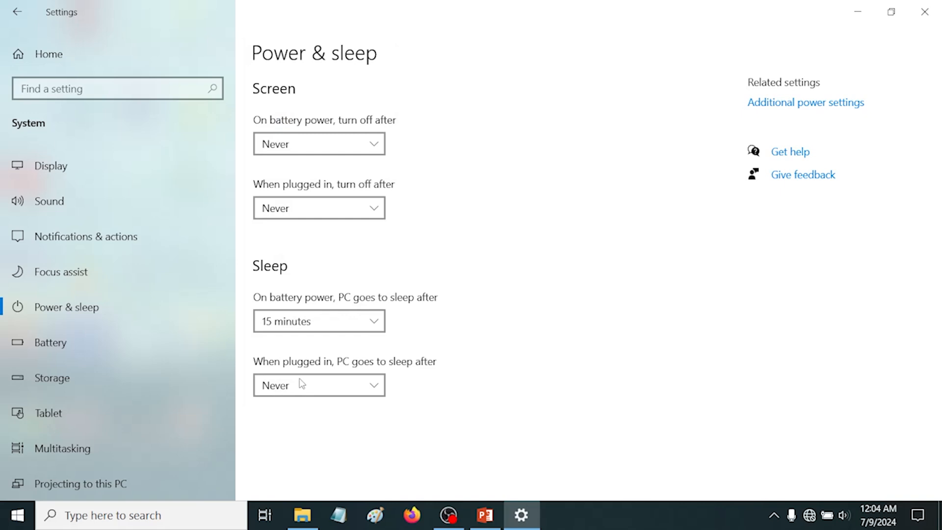
pyautogui.click(304, 322)
pyautogui.scroll(-1, 305, 453)
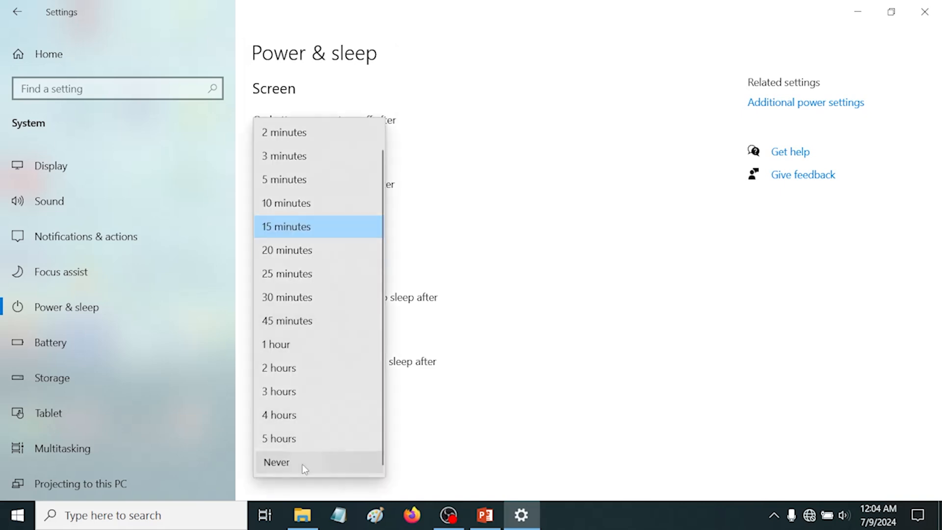
pyautogui.click(303, 464)
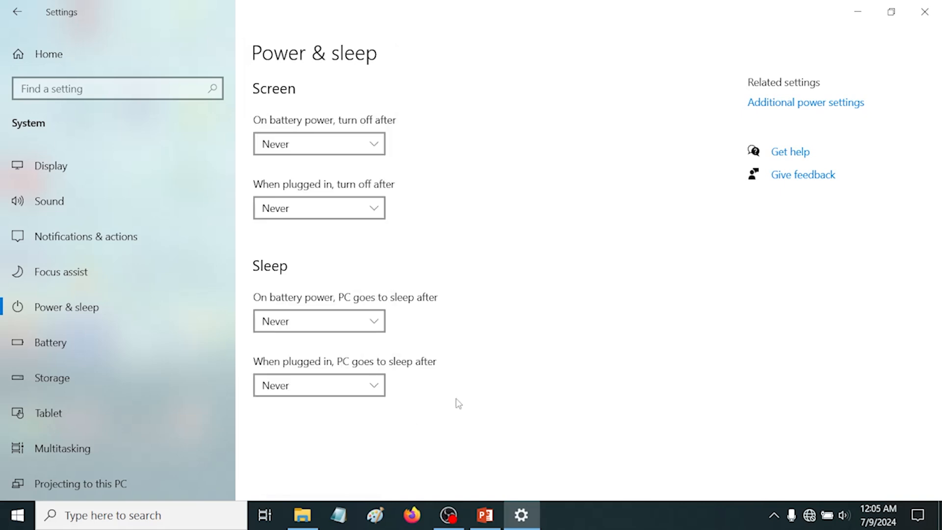
# Preview the Mystify screen saver from the lock screen's screen saver settings and close the dialog without applying it
pyautogui.click(24, 11)
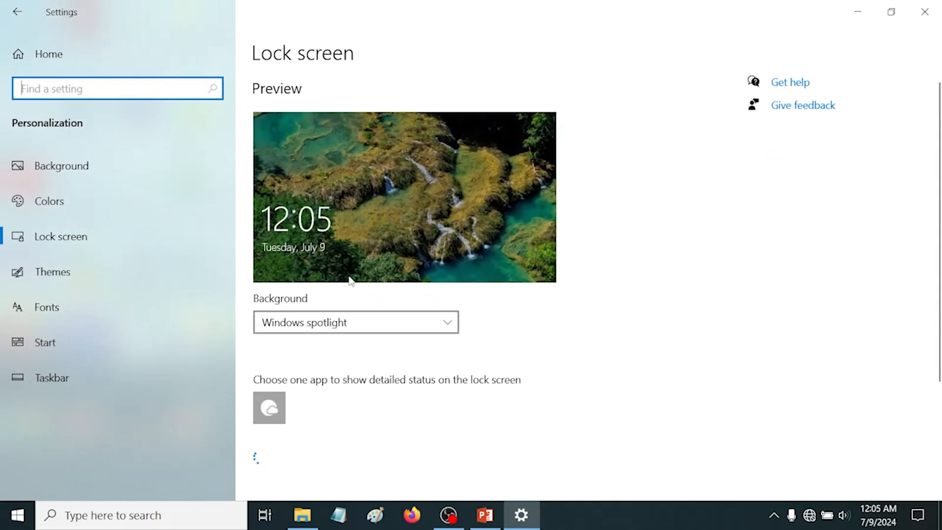
pyautogui.scroll(-3, 442, 317)
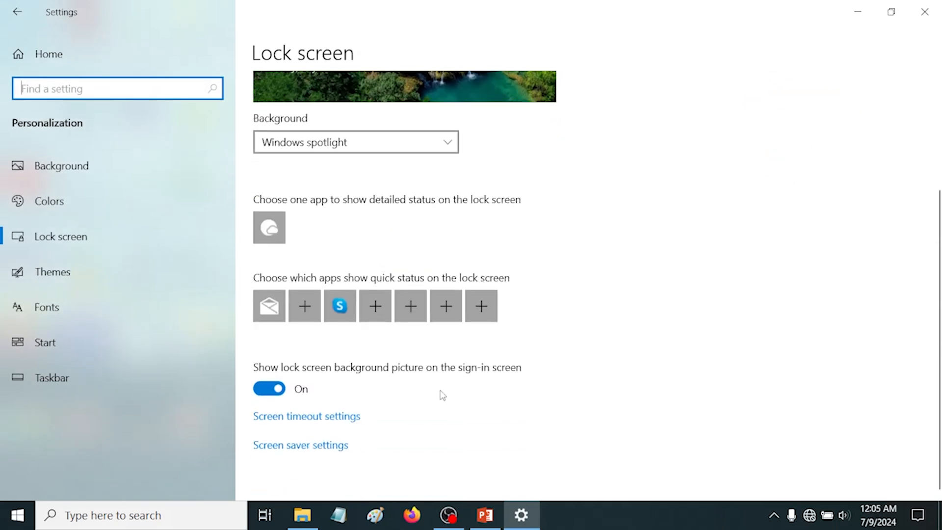
pyautogui.click(305, 448)
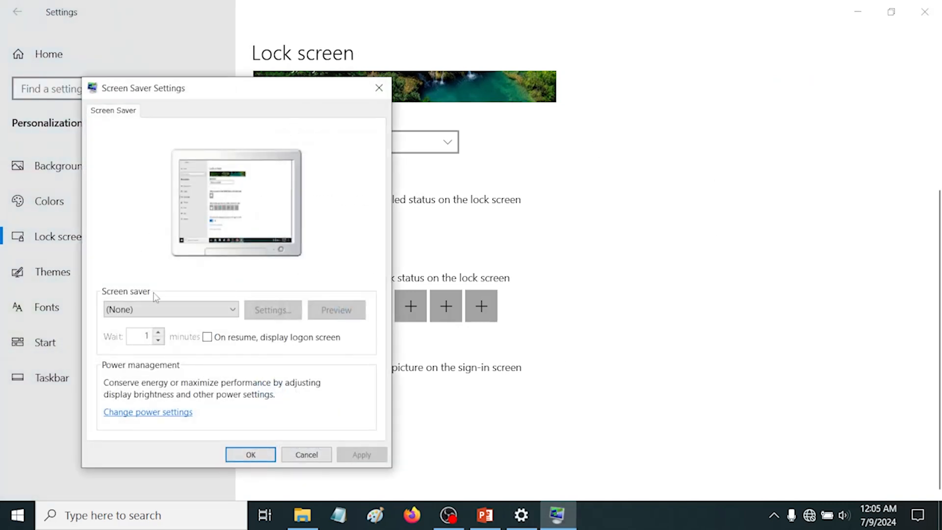
pyautogui.click(185, 319)
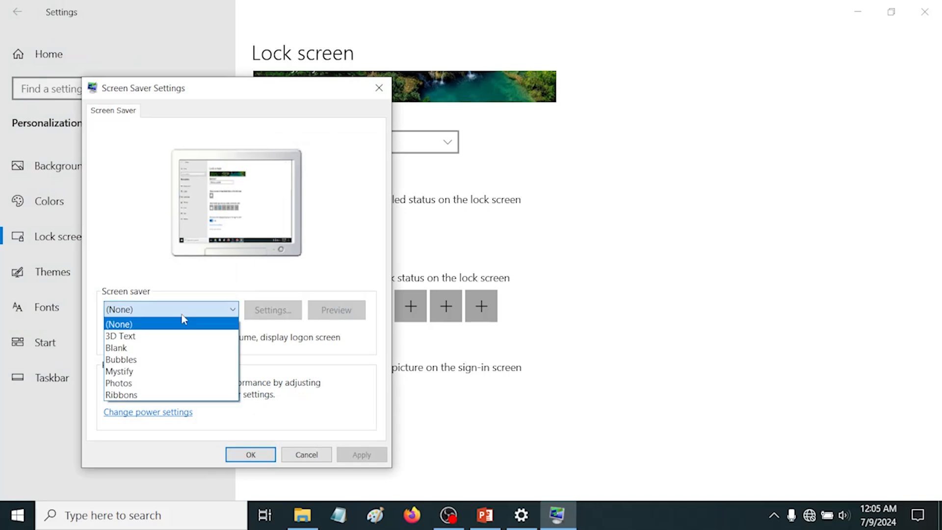
pyautogui.click(157, 372)
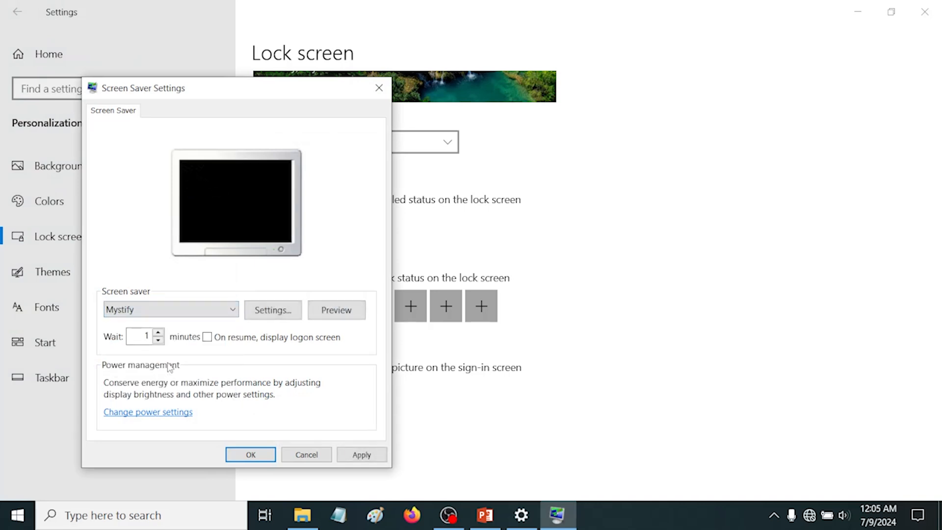
pyautogui.click(331, 309)
pyautogui.click(184, 310)
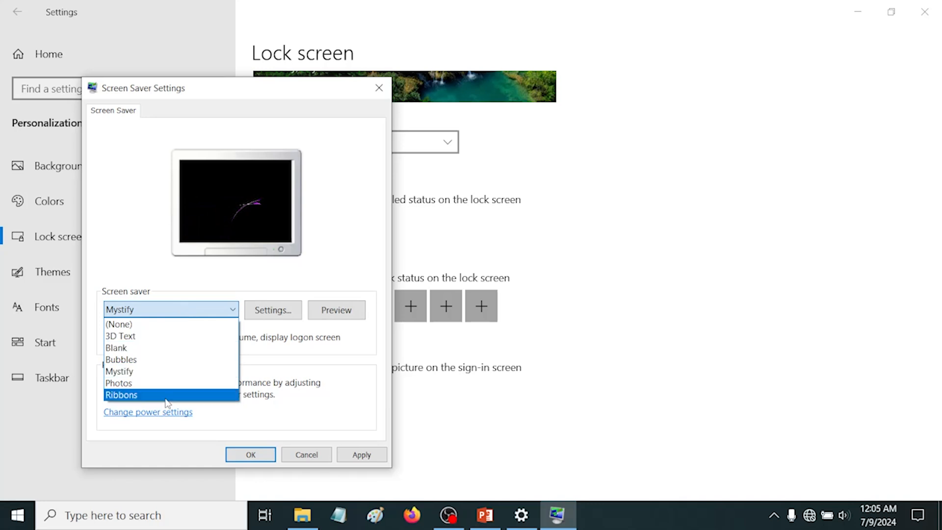
pyautogui.click(369, 230)
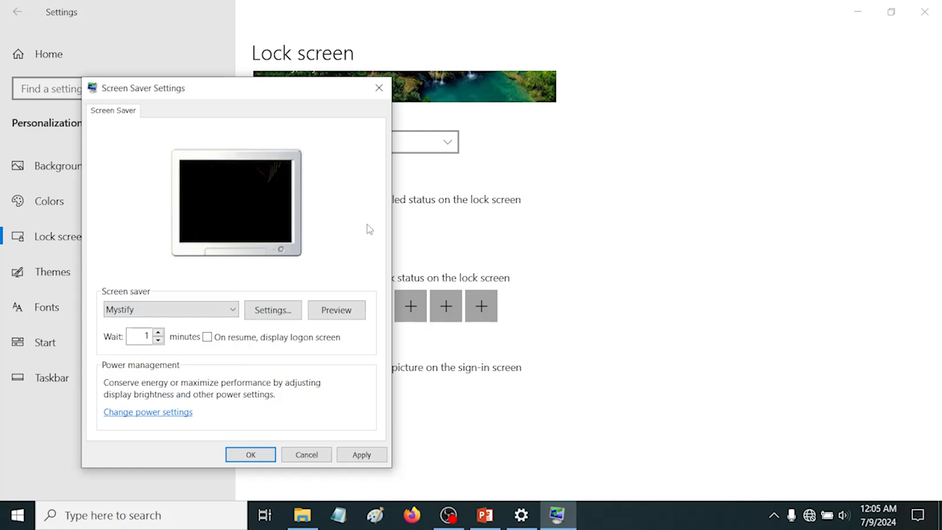
pyautogui.click(307, 455)
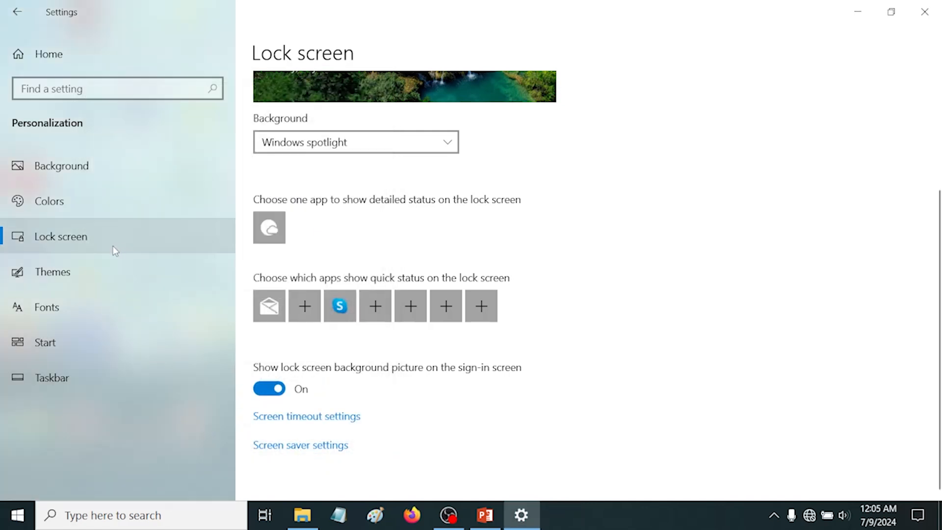
# Look through the available themes in the Themes settings without changing the current theme
pyautogui.click(79, 270)
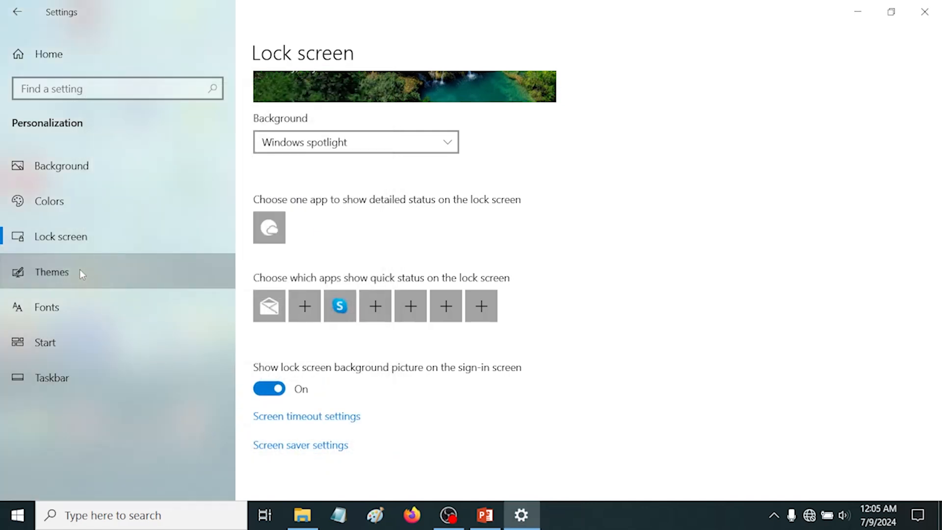
pyautogui.scroll(-3, 481, 343)
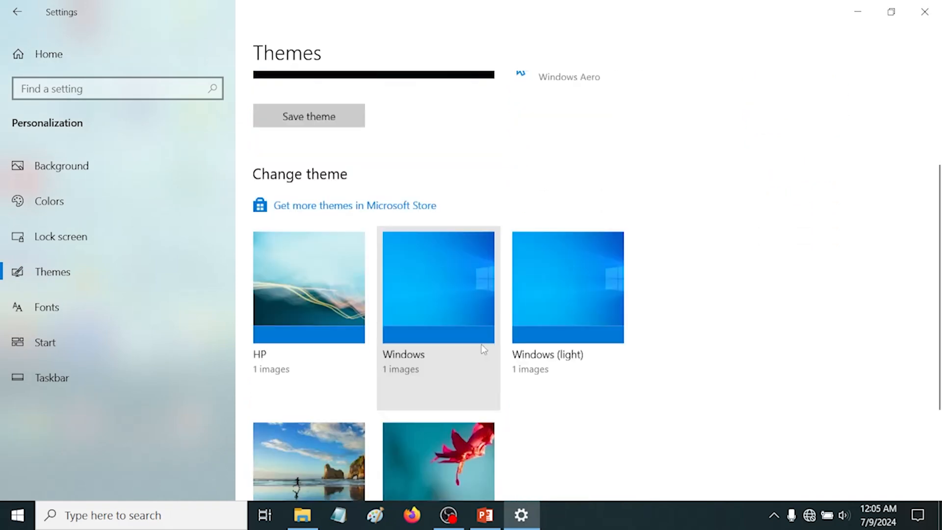
pyautogui.scroll(-3, 481, 343)
pyautogui.scroll(5, 450, 418)
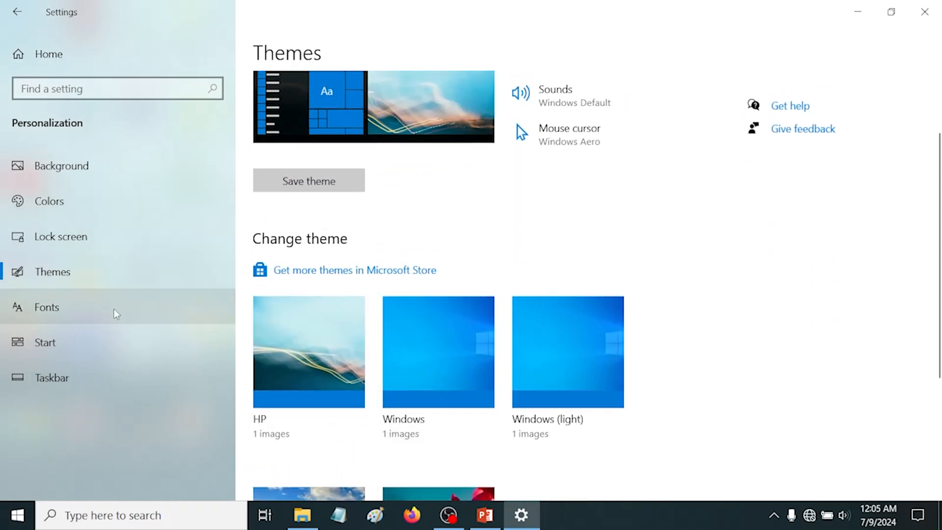
# Browse the installed fonts in the Fonts settings
pyautogui.click(55, 310)
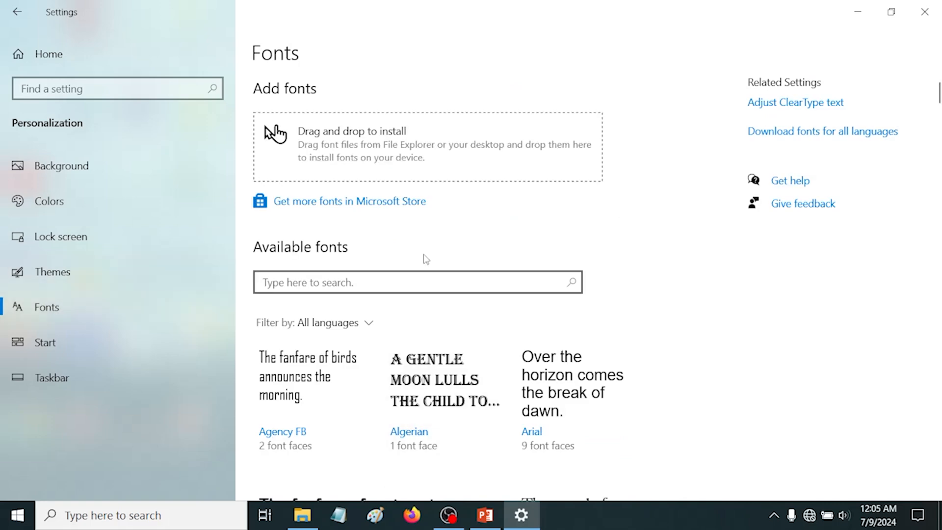
pyautogui.scroll(-8, 490, 250)
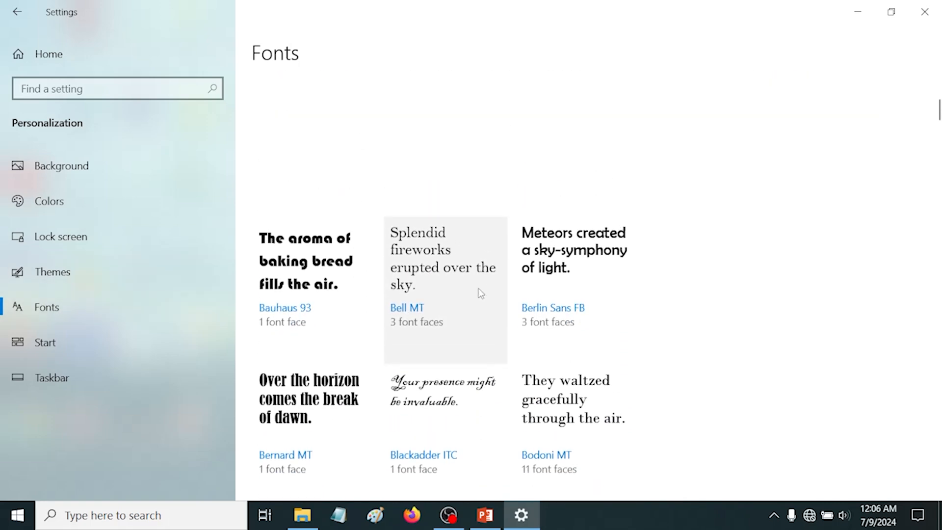
pyautogui.scroll(8, 480, 289)
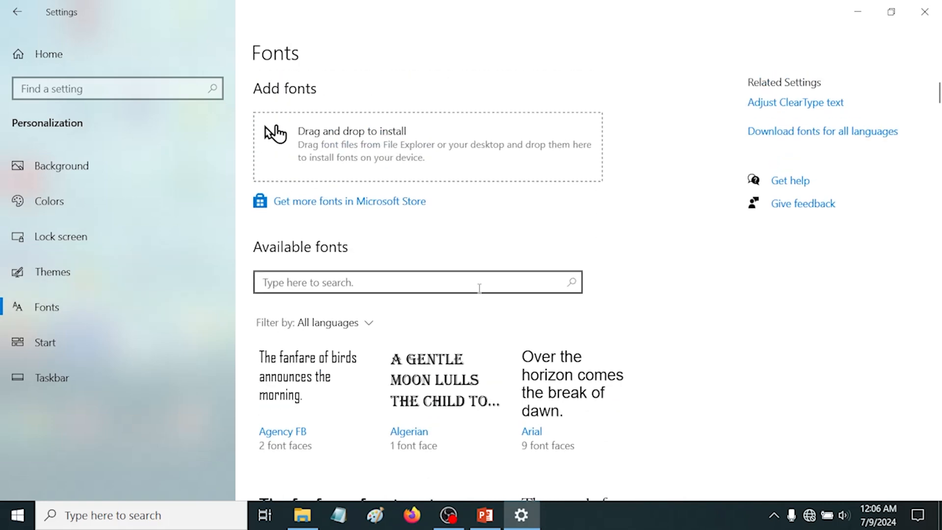
# Try out the Start menu with its app list turned off, and turn the app list back on
pyautogui.click(41, 350)
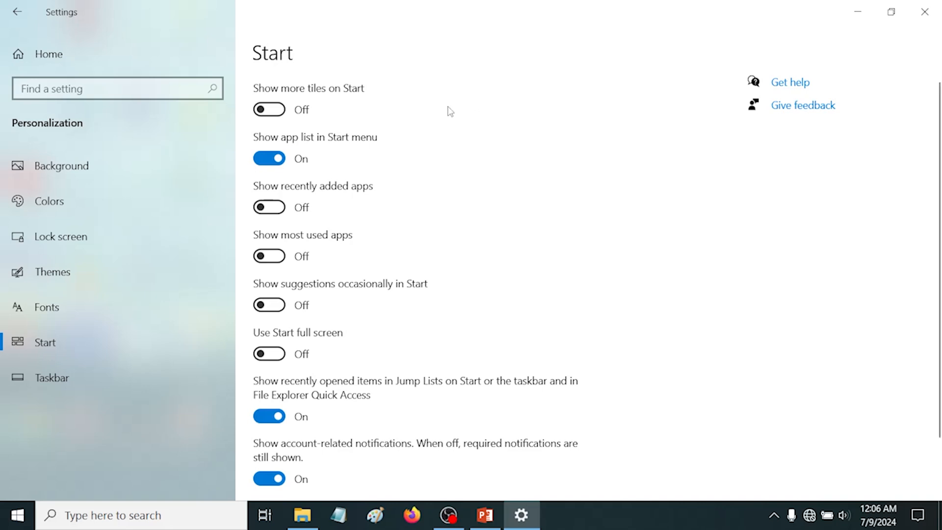
pyautogui.click(265, 157)
pyautogui.click(19, 516)
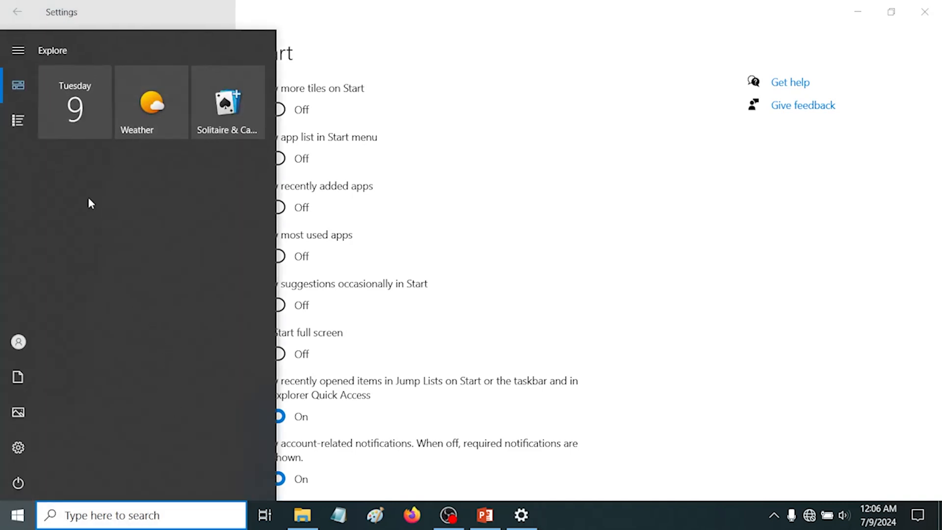
pyautogui.click(16, 121)
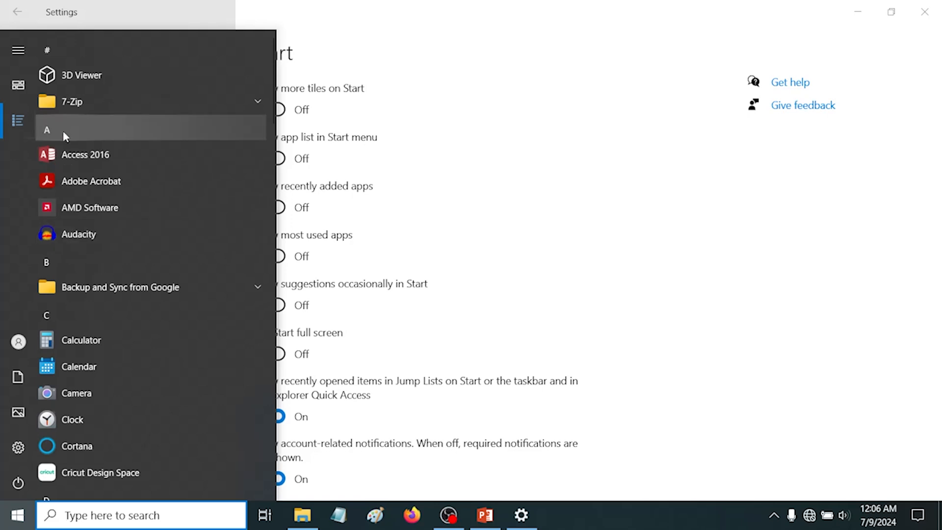
pyautogui.click(510, 140)
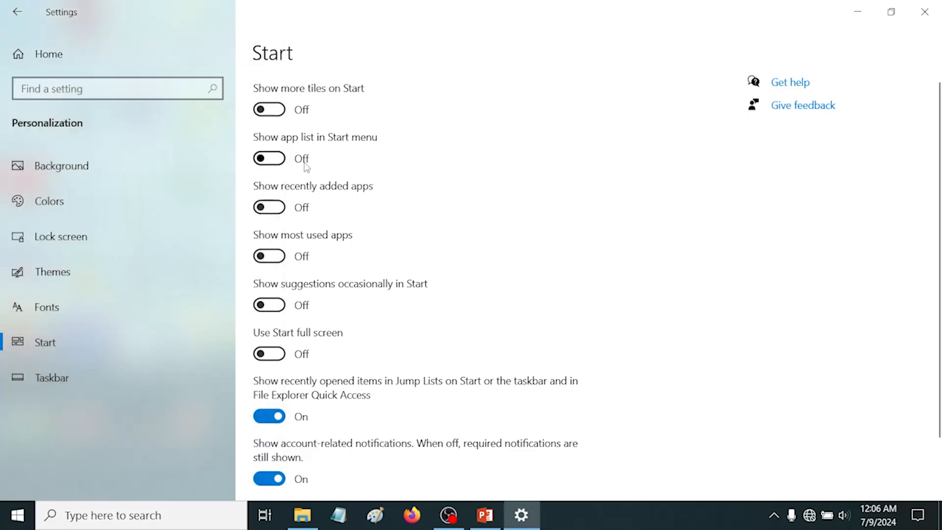
pyautogui.click(276, 160)
# Try out showing recently added and most used apps in the Start menu, and turn both options off again
pyautogui.scroll(-2, 319, 172)
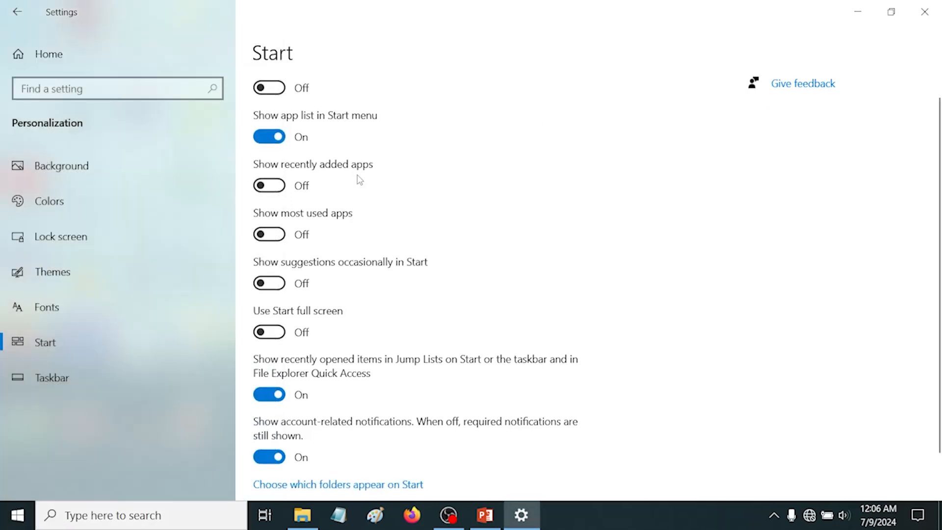
pyautogui.click(274, 134)
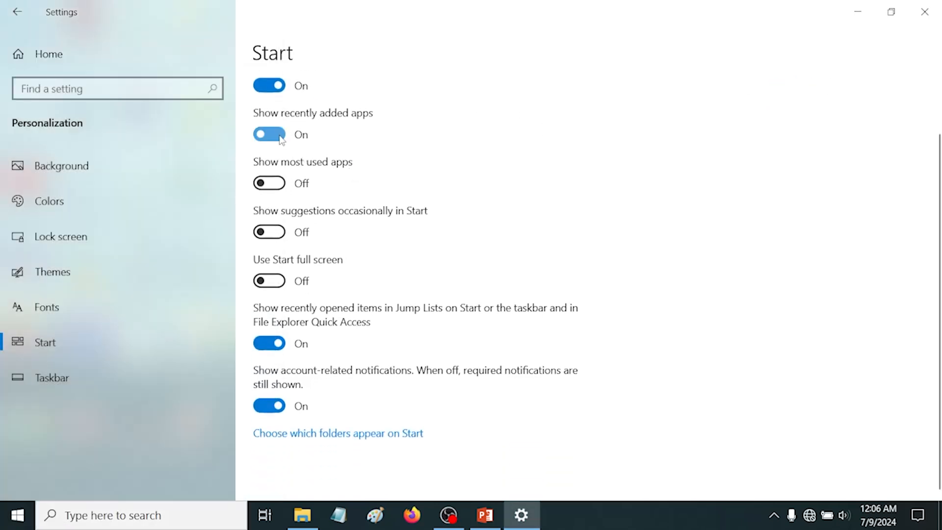
pyautogui.click(269, 183)
pyautogui.click(17, 516)
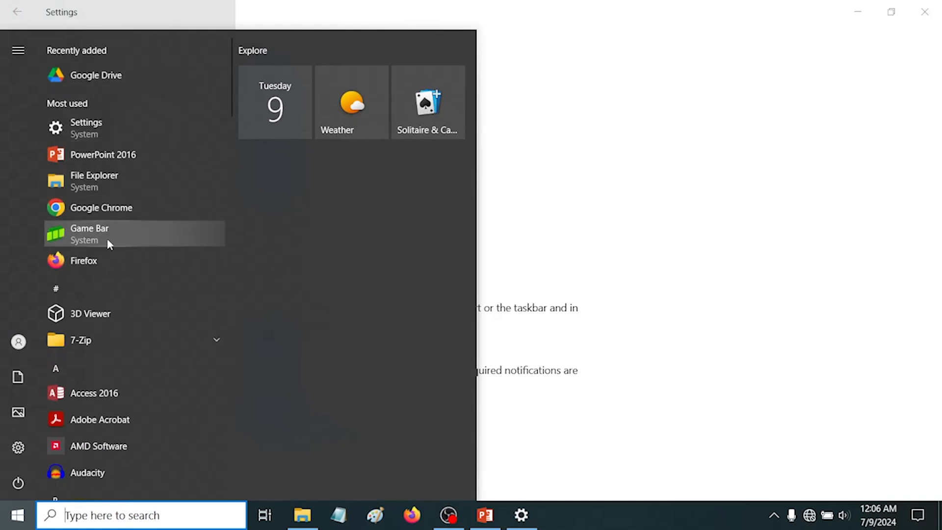
pyautogui.click(677, 214)
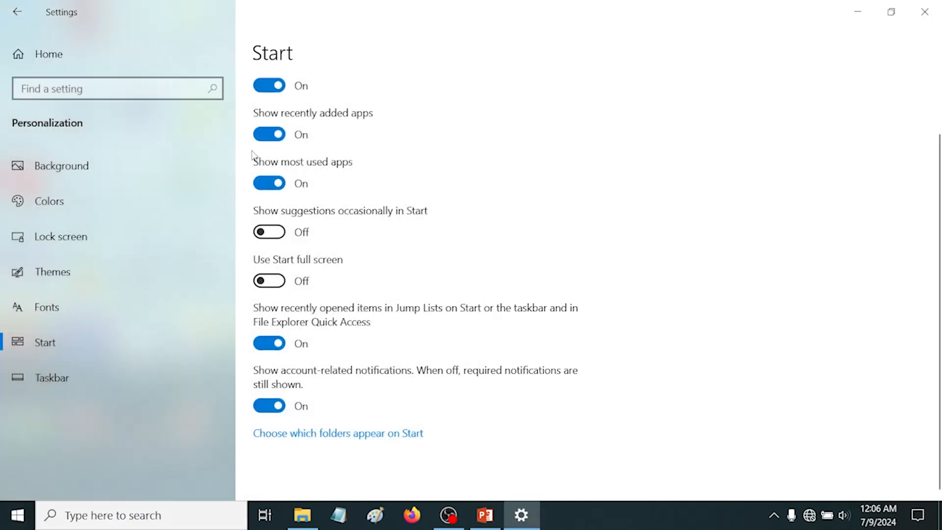
pyautogui.click(271, 139)
pyautogui.click(269, 184)
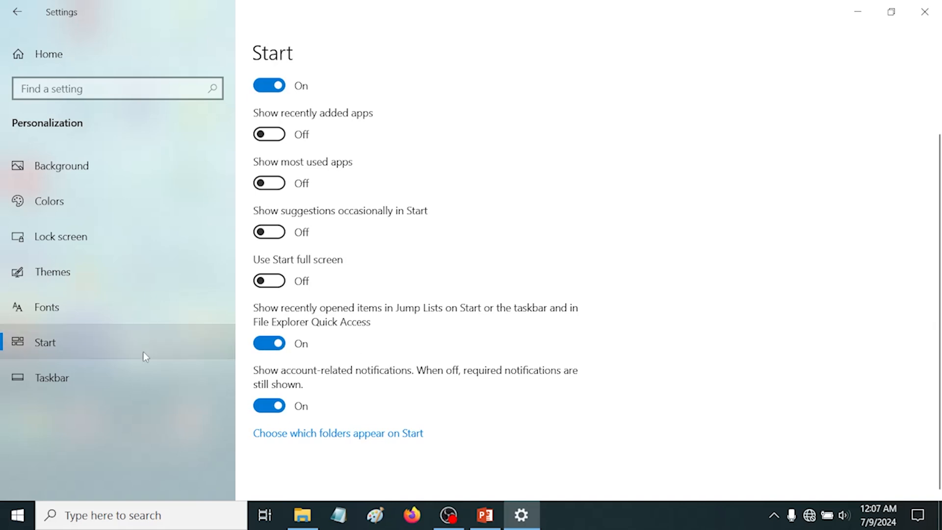
# Open the Taskbar settings, unlock the taskbar and try moving it, and lock it again
pyautogui.click(52, 379)
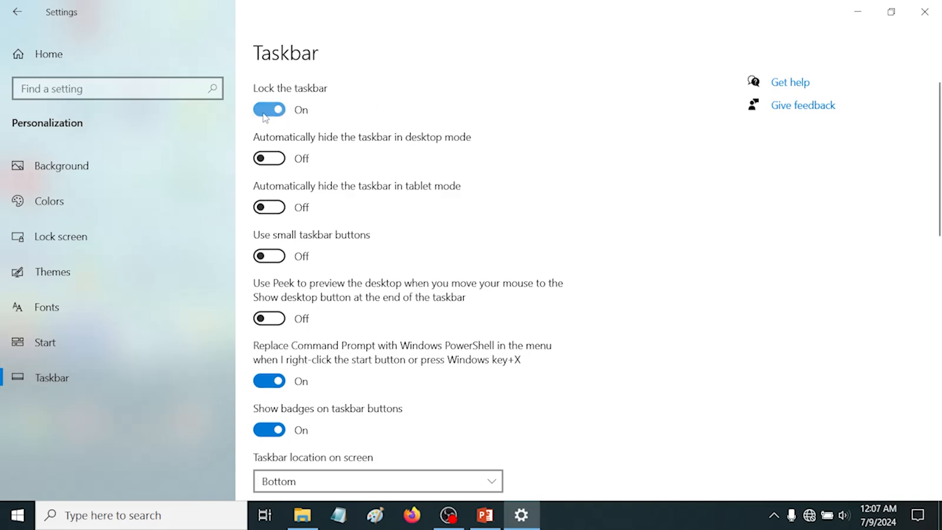
pyautogui.click(278, 110)
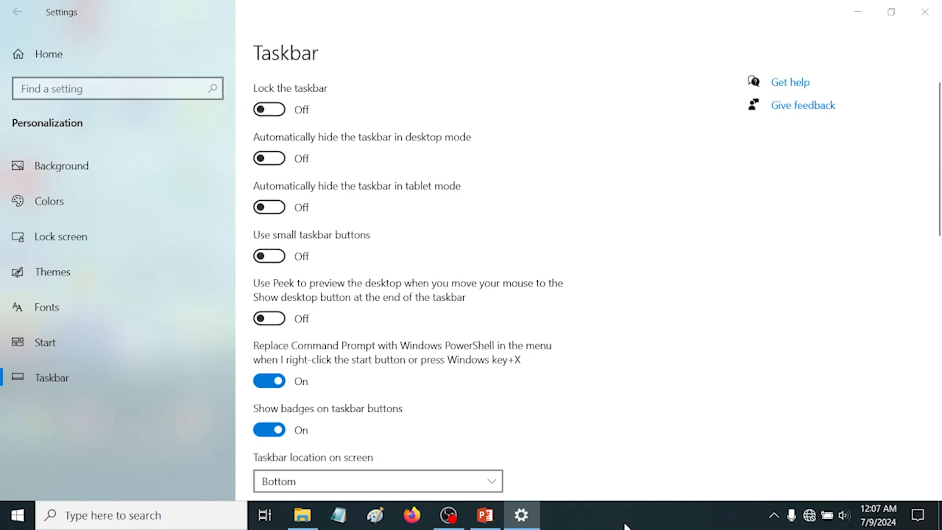
pyautogui.moveTo(625, 525); pyautogui.dragTo(454, 510)
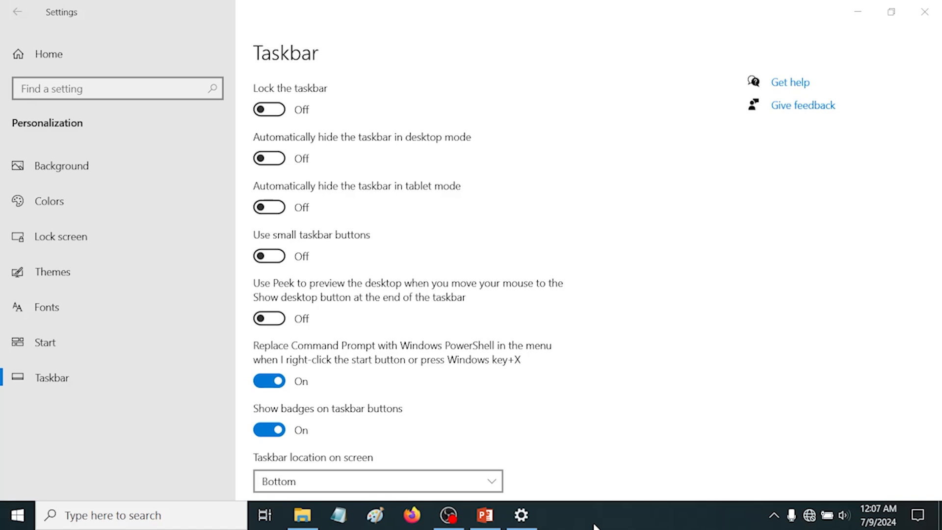
pyautogui.click(273, 109)
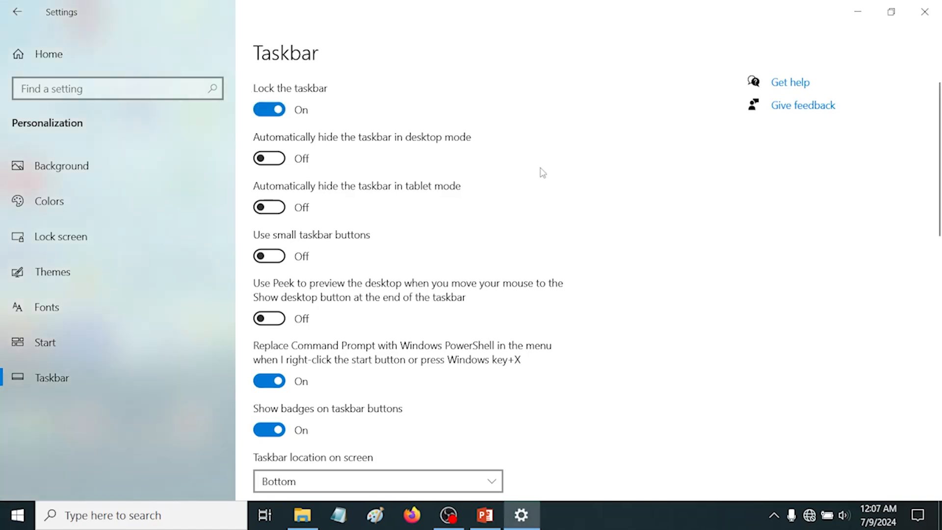
# Try out automatically hiding the taskbar in desktop mode and using small taskbar buttons, turning each option off again
pyautogui.click(283, 161)
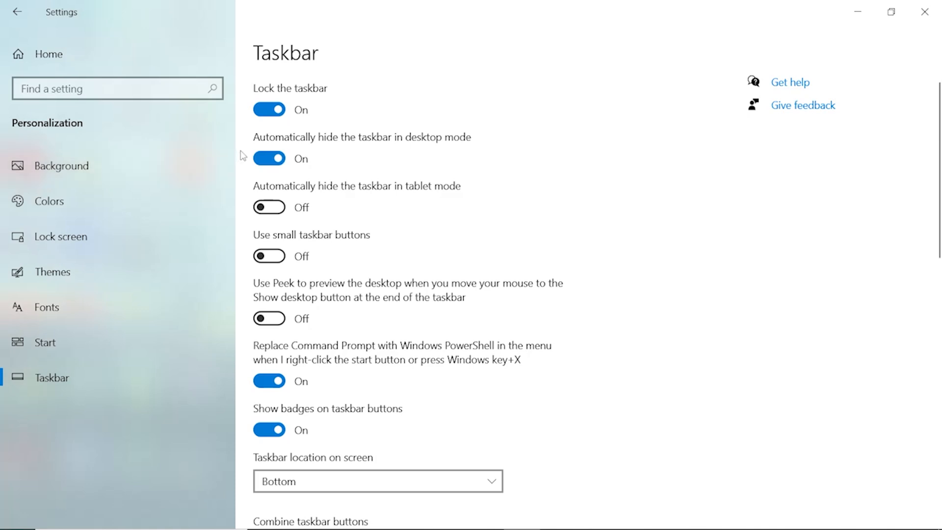
pyautogui.click(260, 161)
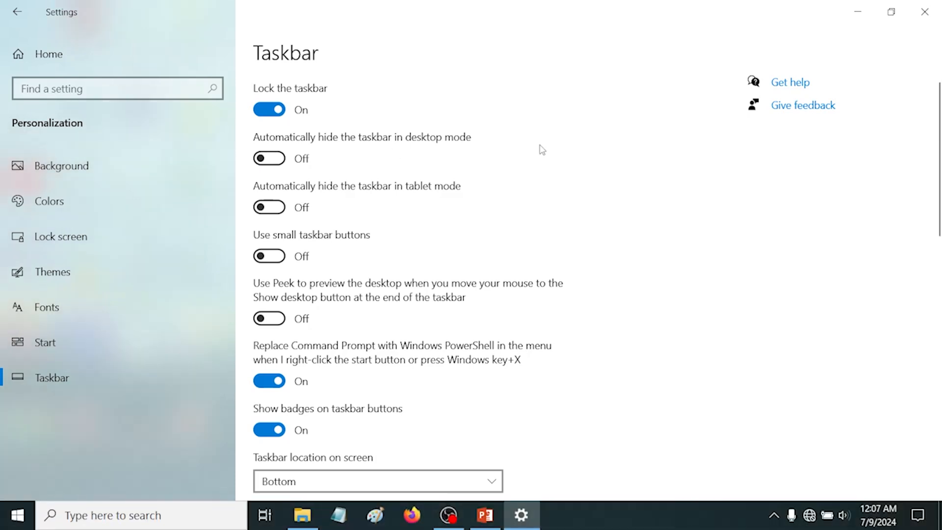
pyautogui.scroll(-3, 548, 152)
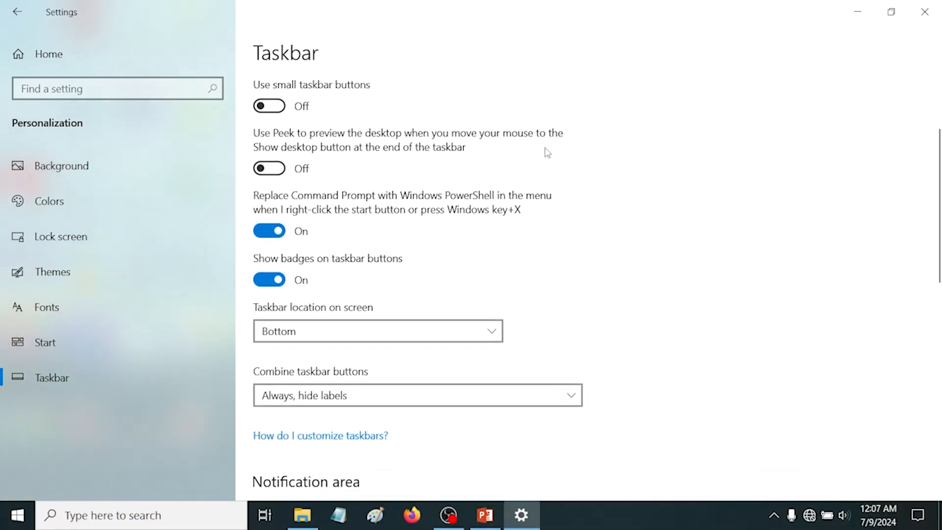
pyautogui.click(278, 107)
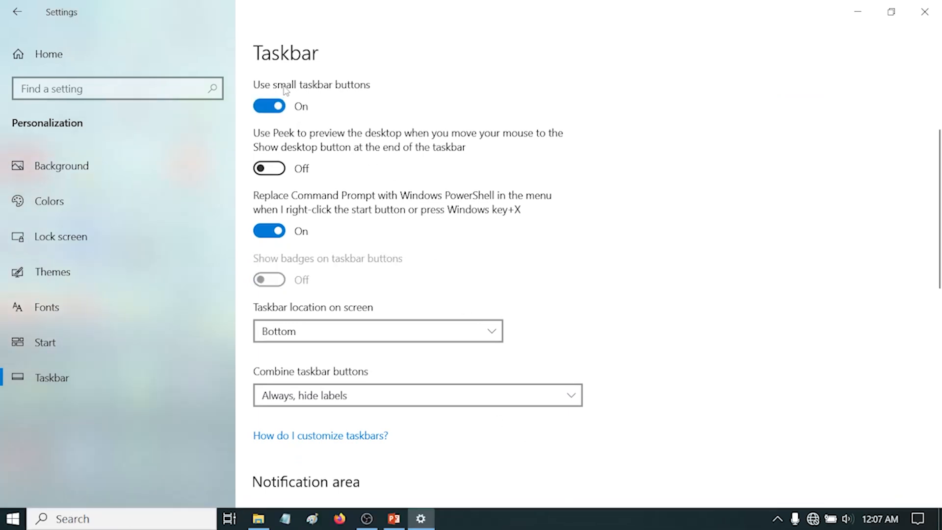
pyautogui.click(269, 105)
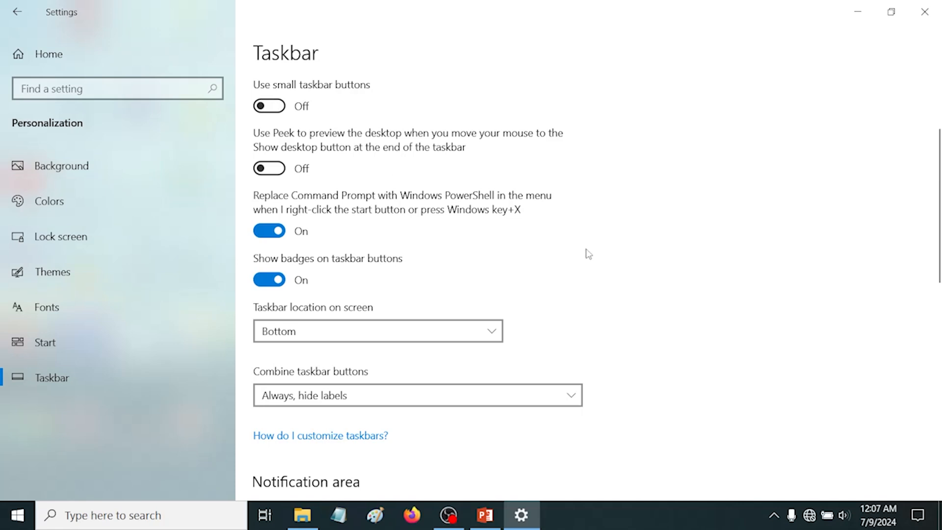
# Try out the Top and Right taskbar locations on screen, and set the location back to Bottom
pyautogui.scroll(-3, 594, 250)
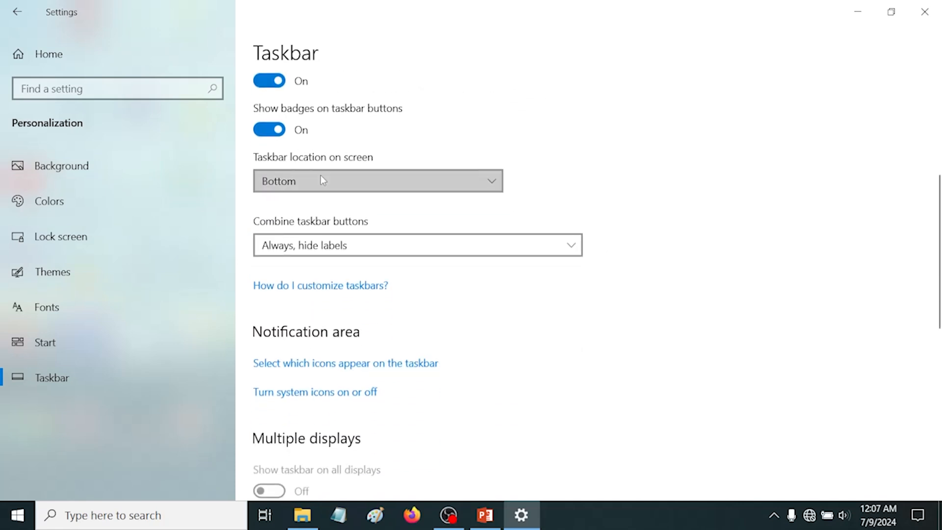
pyautogui.click(322, 177)
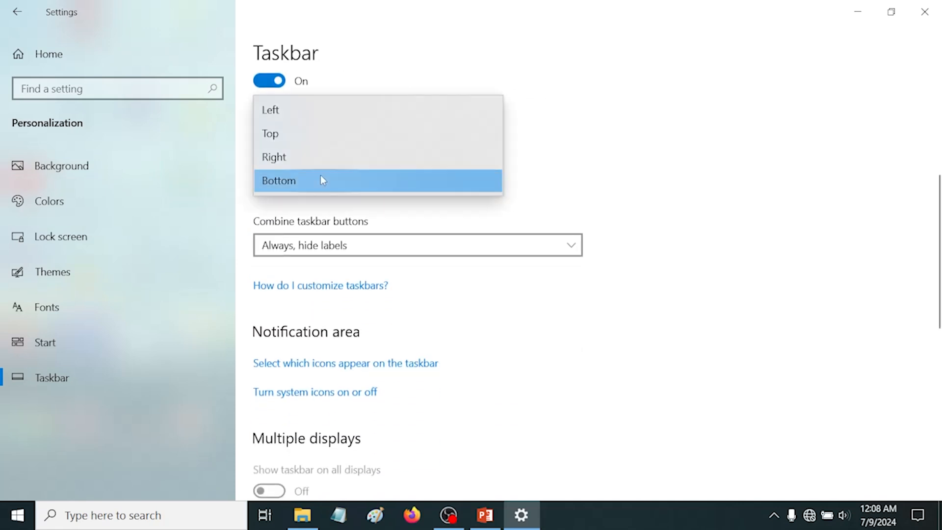
pyautogui.click(326, 137)
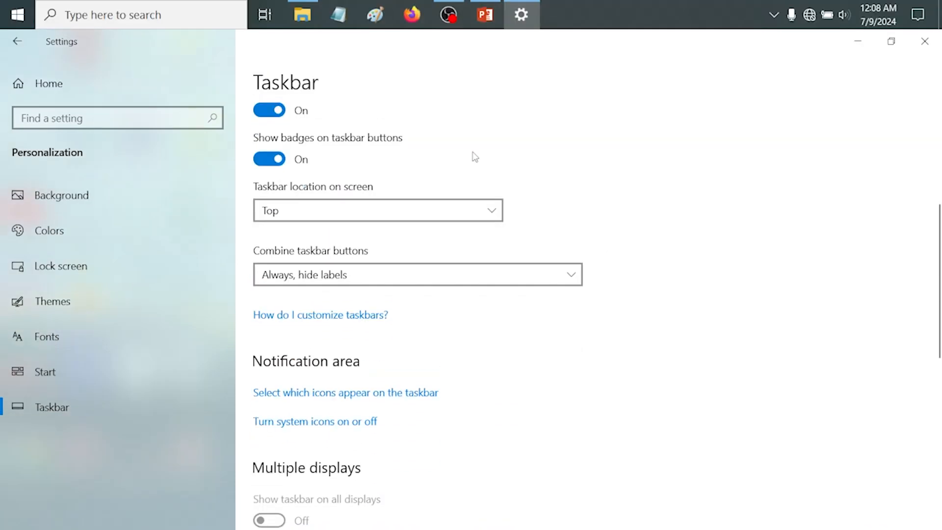
pyautogui.click(392, 217)
pyautogui.click(366, 236)
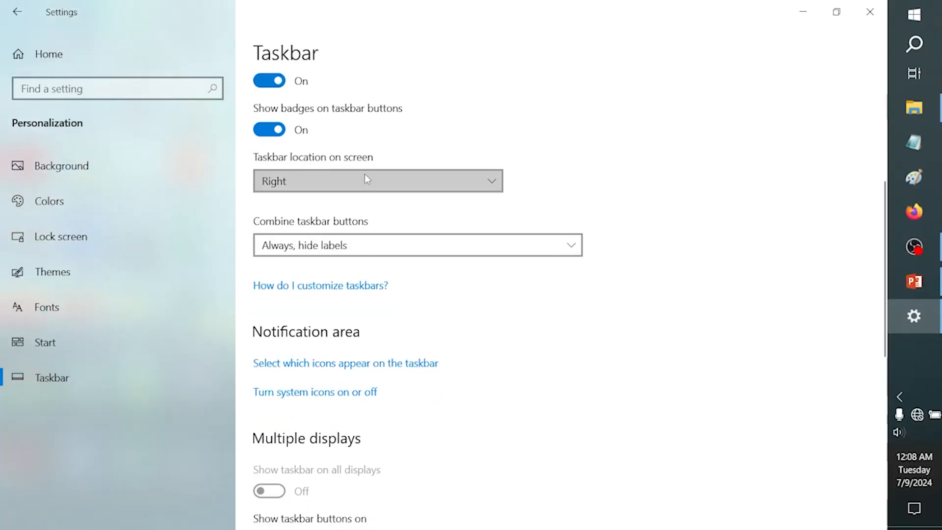
pyautogui.click(365, 178)
pyautogui.click(343, 205)
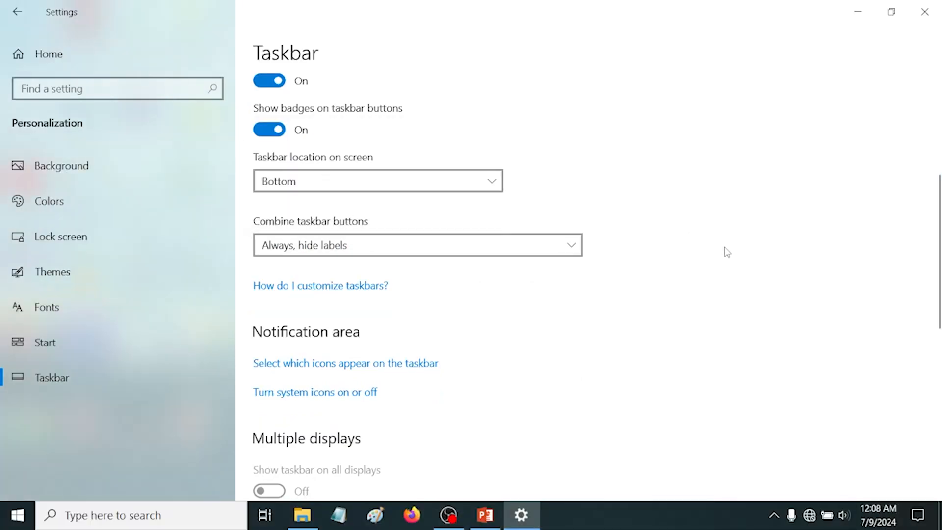
# Try combining taskbar buttons only when the taskbar is full, and return the option to "Always, hide labels"
pyautogui.click(382, 246)
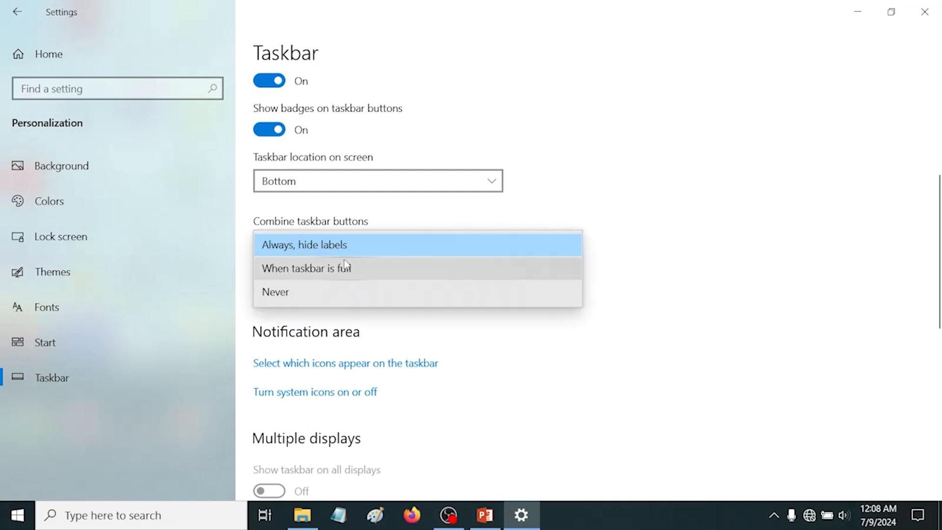
pyautogui.click(329, 269)
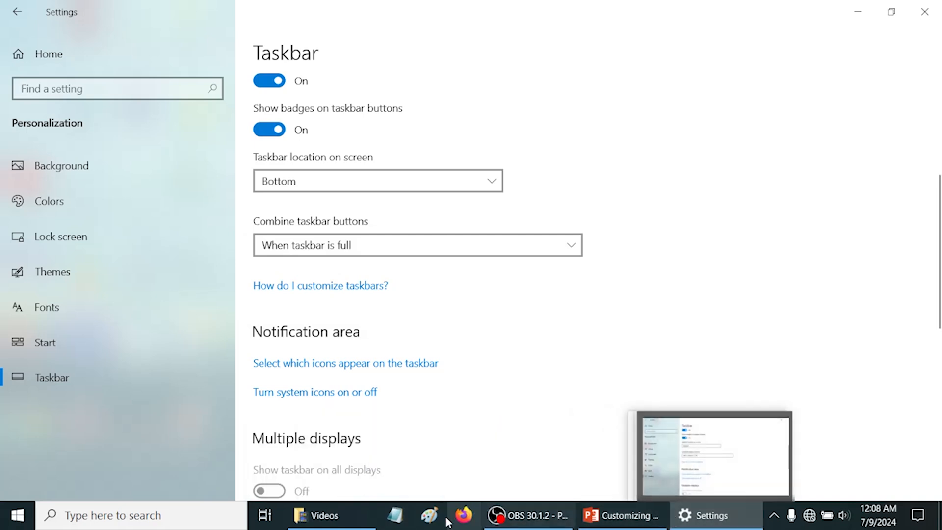
pyautogui.click(343, 255)
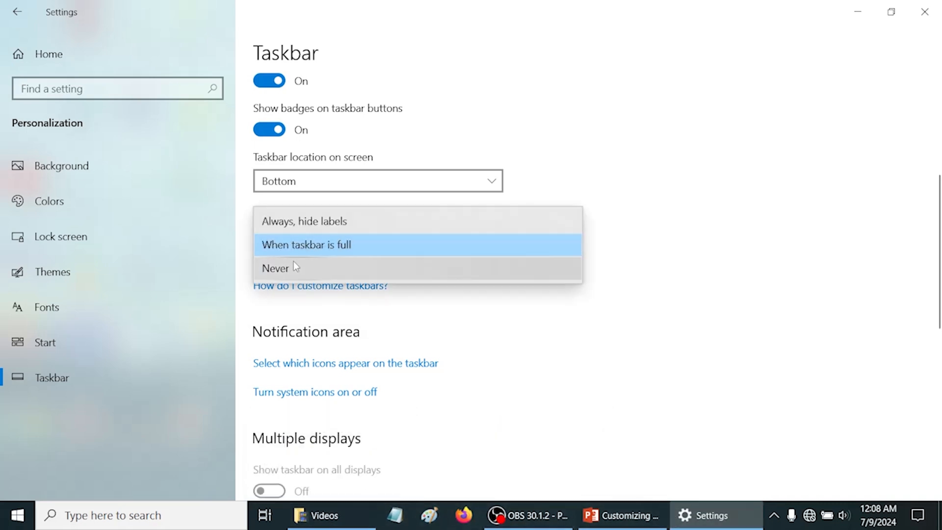
pyautogui.click(300, 221)
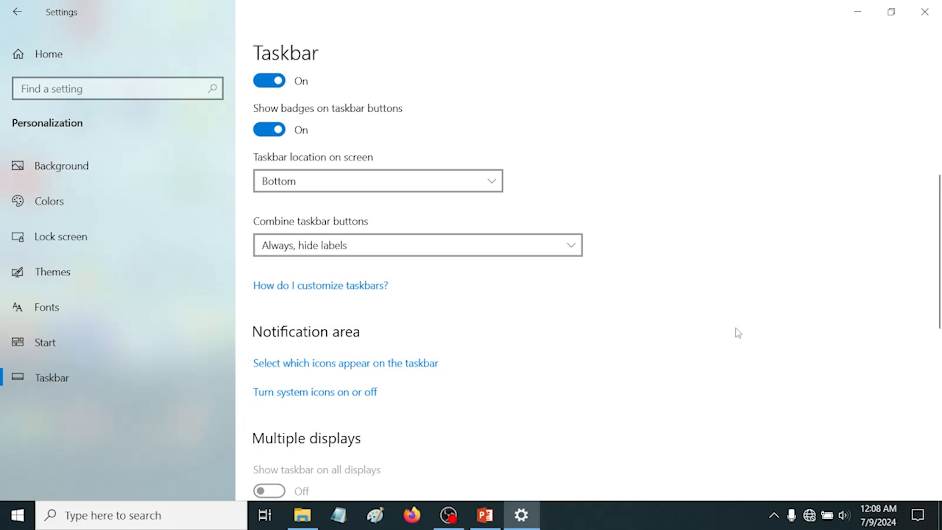
# Try showing the OBS Studio, Meet Now and Windows Security notification icons on the taskbar, and turn all three off again
pyautogui.scroll(-5, 658, 319)
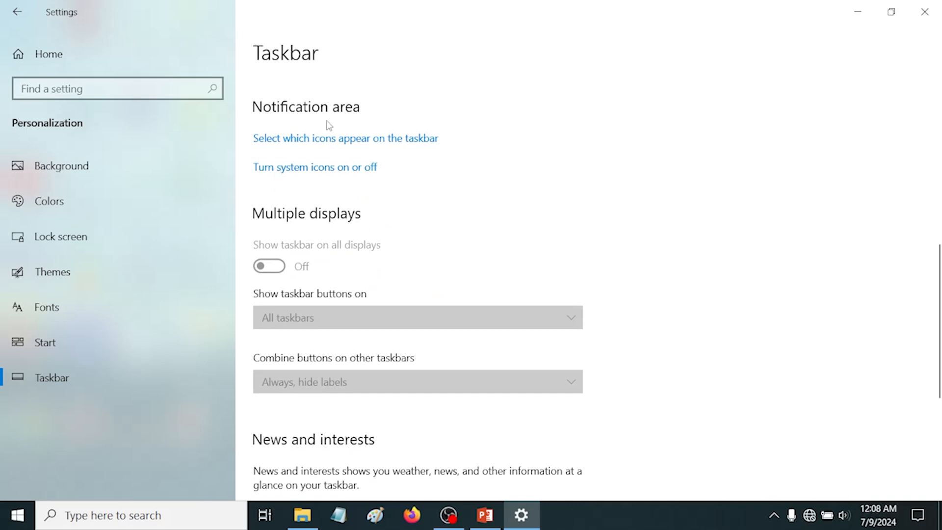
pyautogui.click(314, 140)
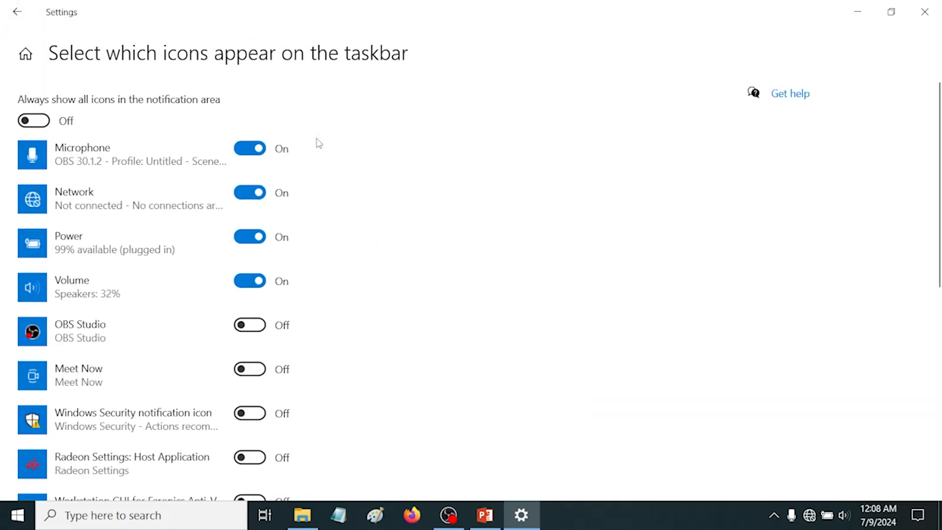
pyautogui.click(258, 329)
pyautogui.click(253, 372)
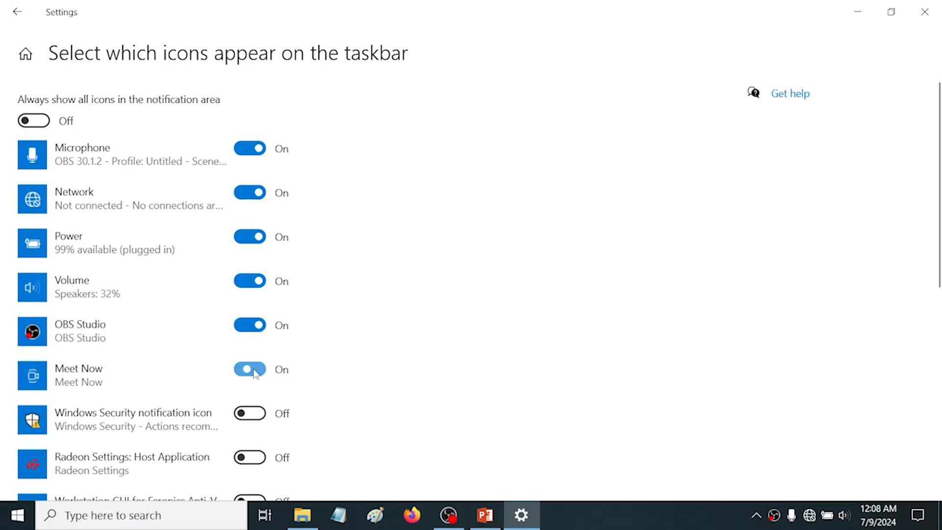
pyautogui.click(253, 415)
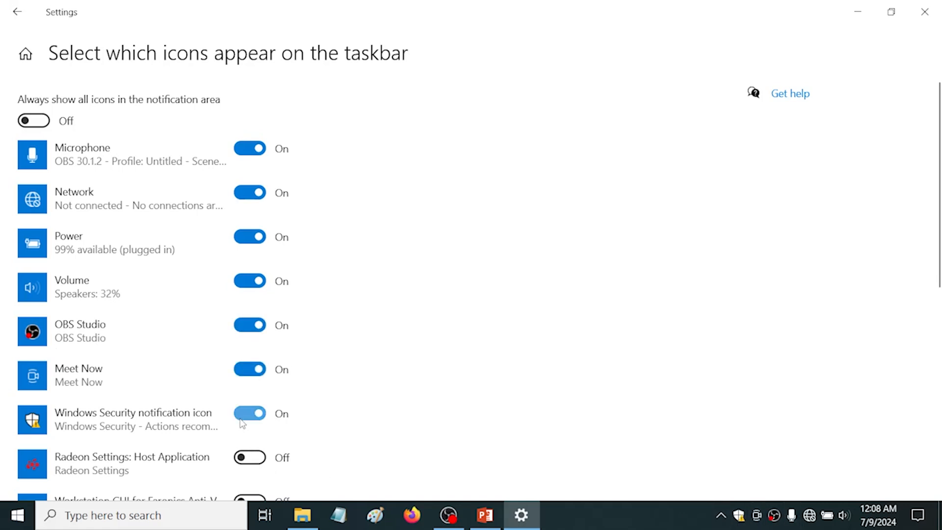
pyautogui.click(244, 417)
pyautogui.click(246, 371)
pyautogui.click(248, 326)
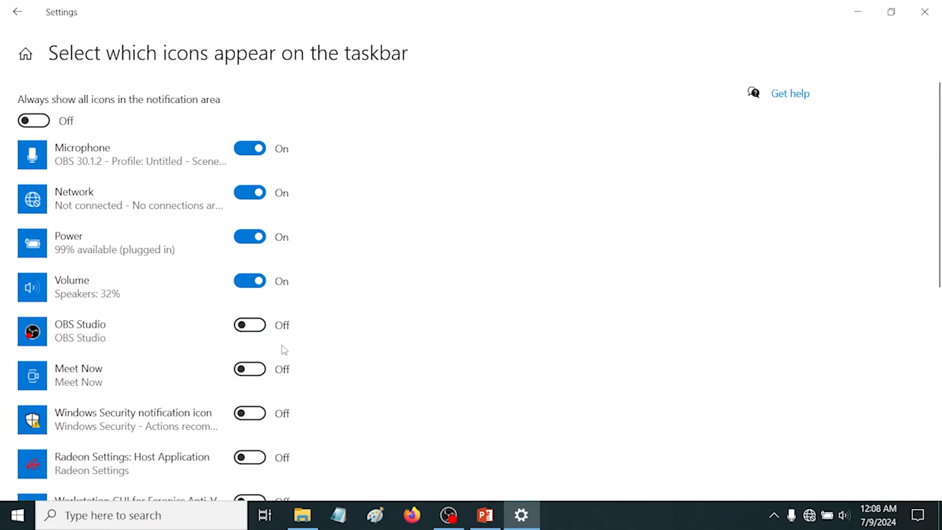
# View the hidden notification icons of the taskbar and return to the Taskbar settings
pyautogui.click(774, 515)
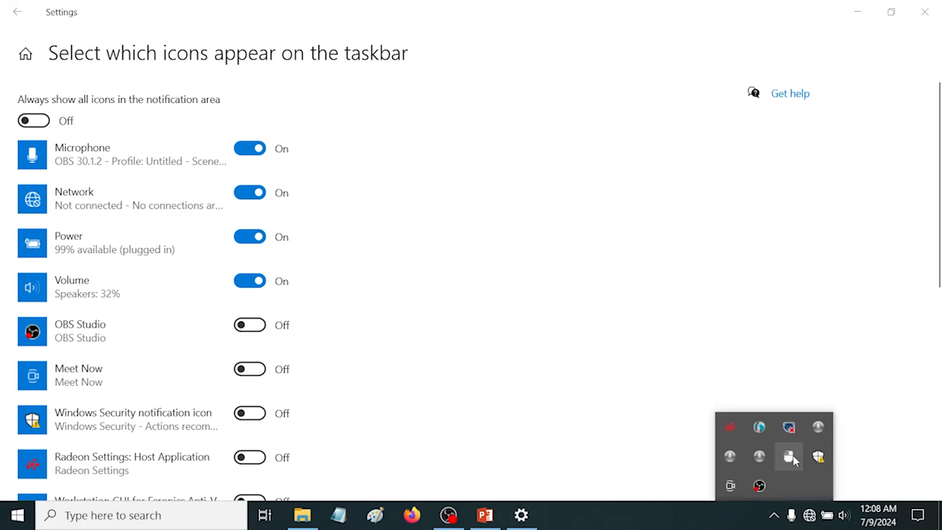
pyautogui.click(587, 296)
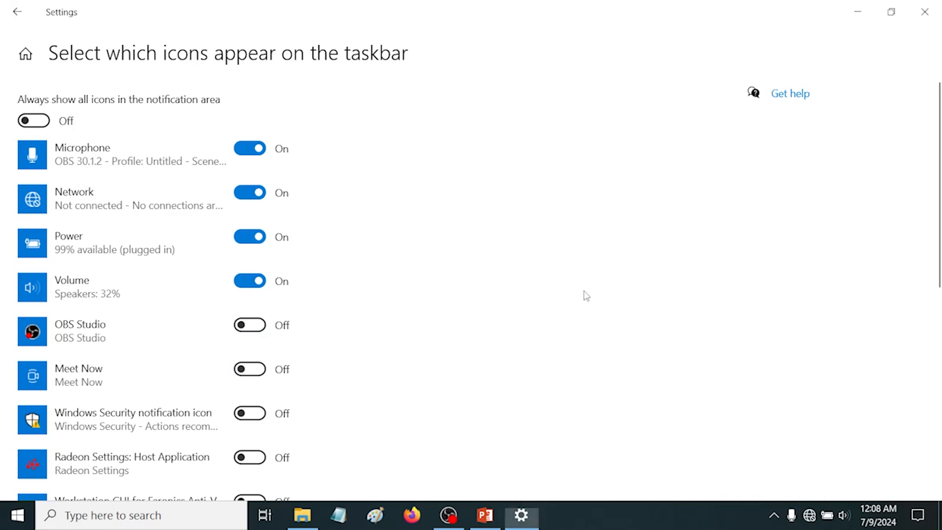
pyautogui.click(9, 8)
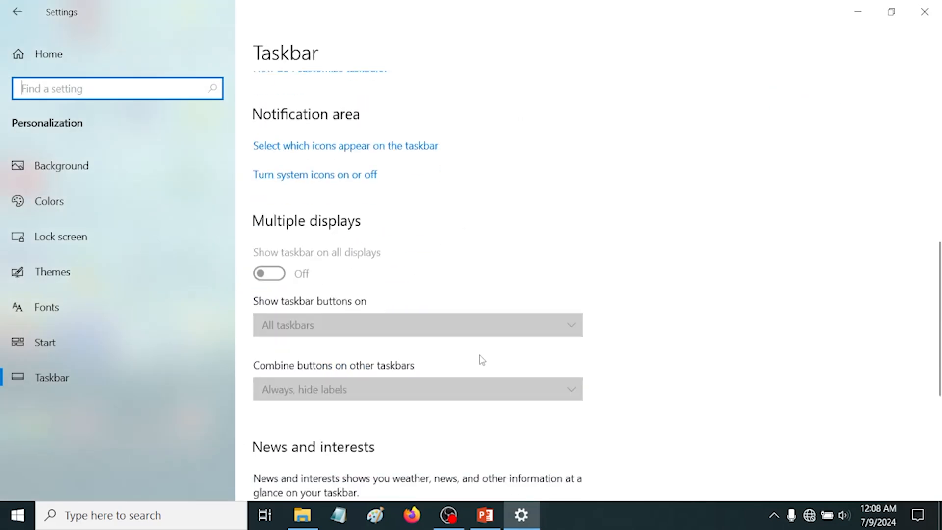
# Try turning on the Touchpad, Windows Ink Workspace and Touch keyboard system icons, and turn all three off again
pyautogui.click(341, 169)
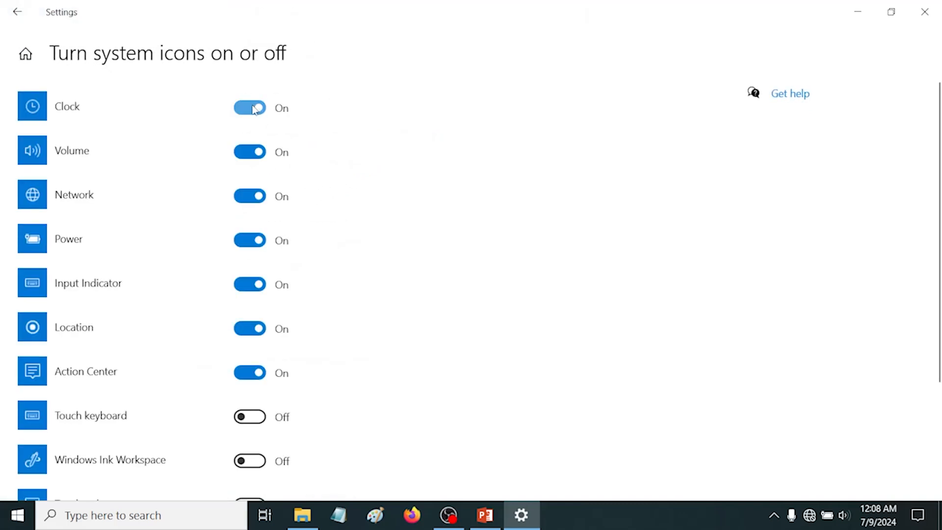
pyautogui.scroll(-3, 273, 304)
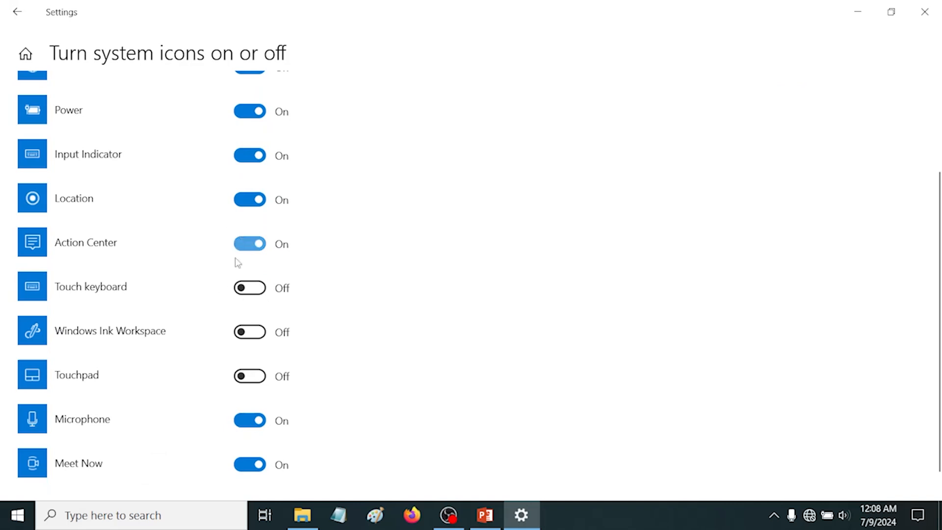
pyautogui.click(255, 377)
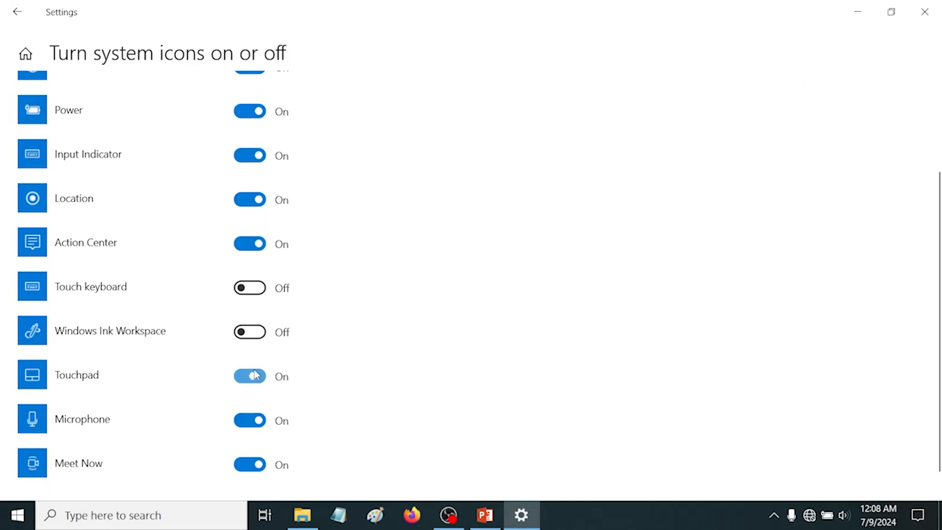
pyautogui.click(260, 337)
pyautogui.click(256, 289)
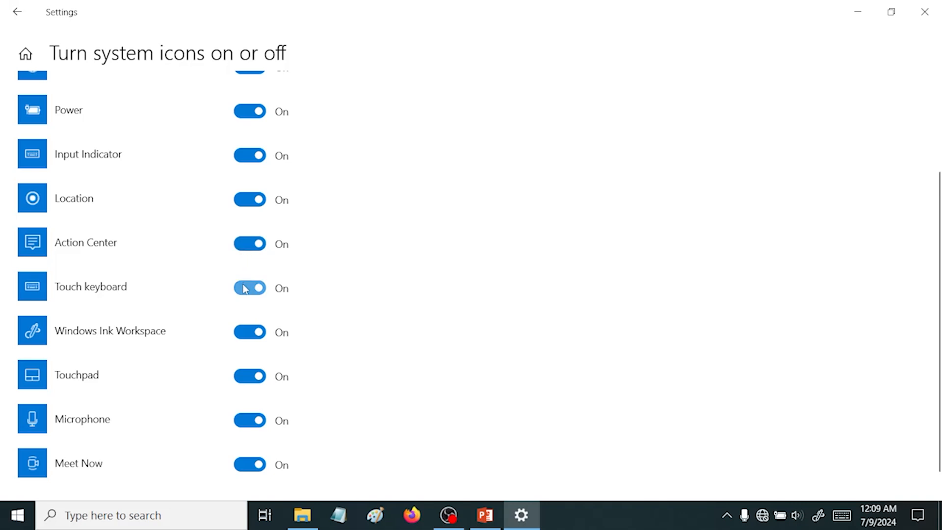
pyautogui.click(248, 376)
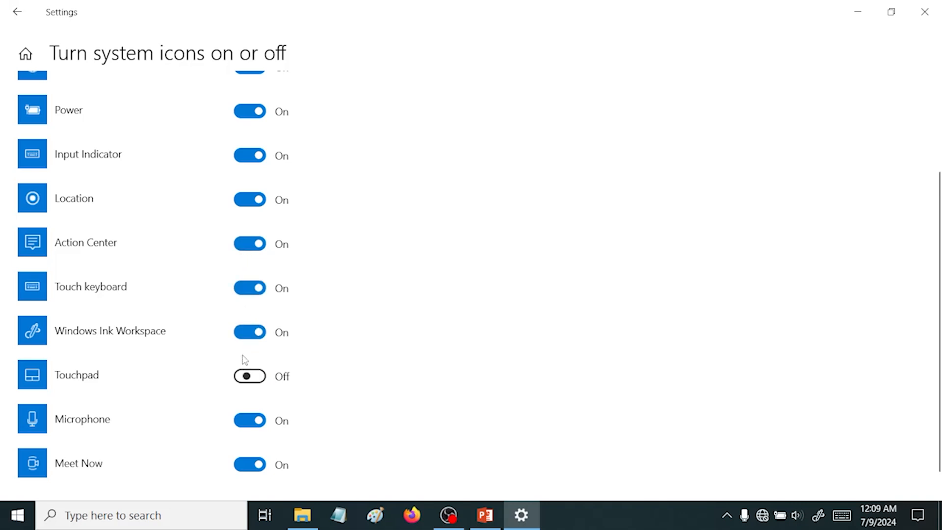
pyautogui.click(244, 332)
pyautogui.click(248, 288)
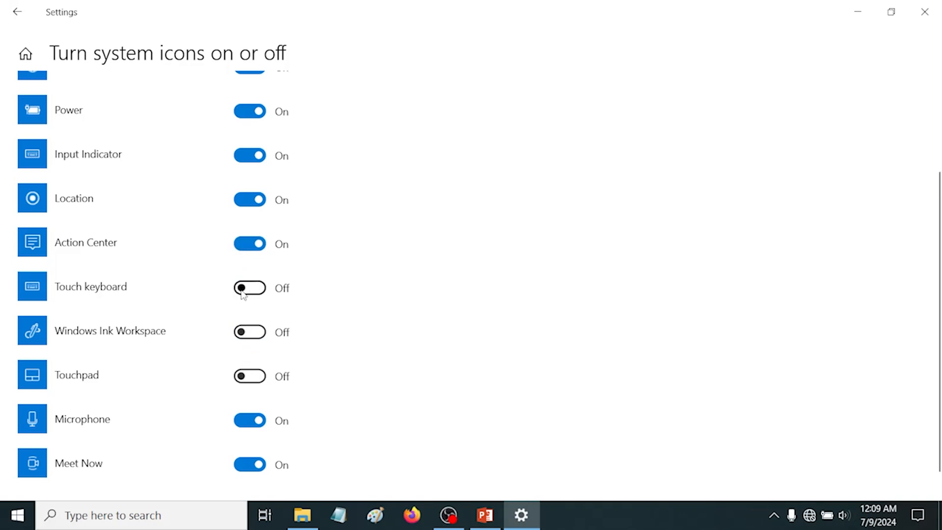
pyautogui.click(3, 6)
# Turn on showing news and interests on the taskbar
pyautogui.scroll(-5, 591, 315)
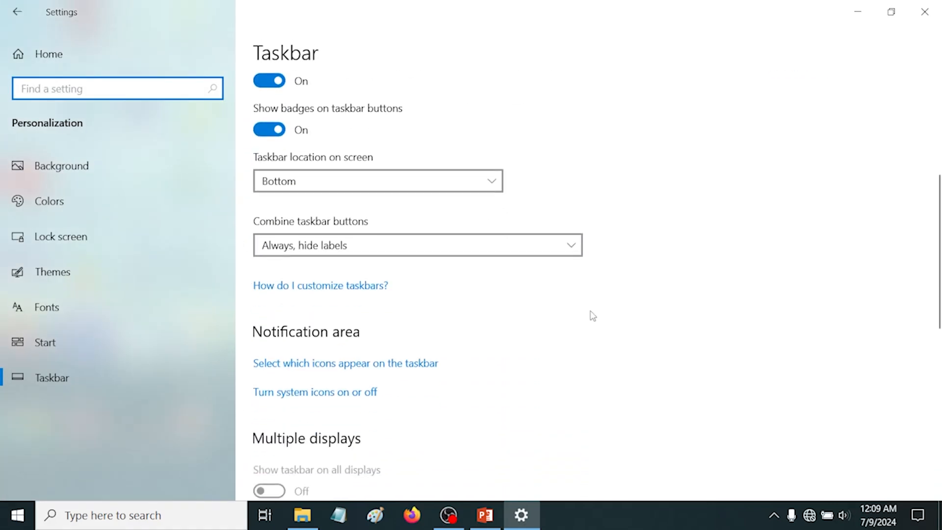
pyautogui.scroll(-10, 593, 316)
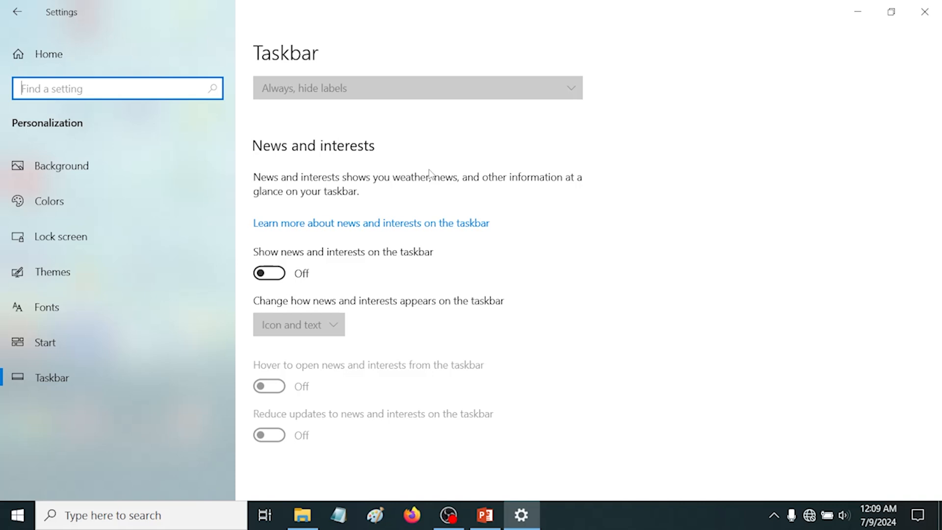
pyautogui.click(277, 273)
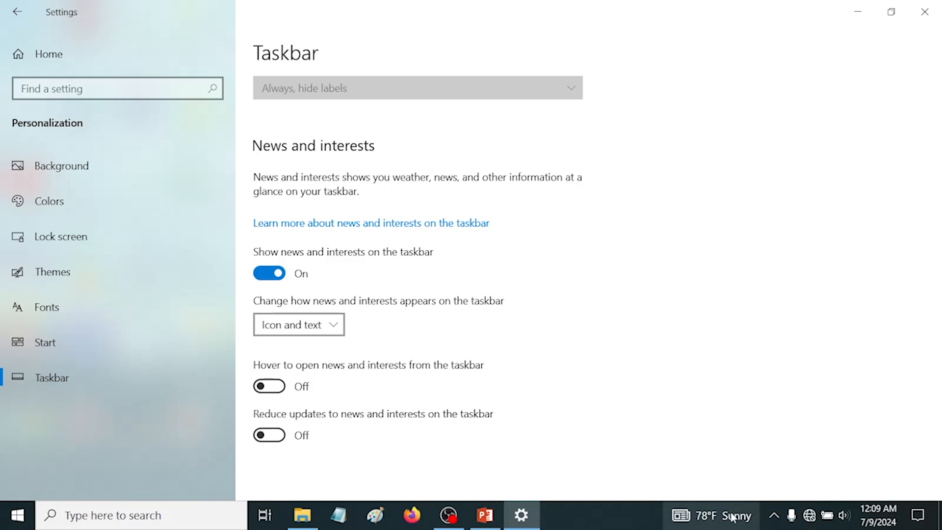
# View the news and interests feed, close it, and turn off showing news and interests on the taskbar
pyautogui.click(709, 518)
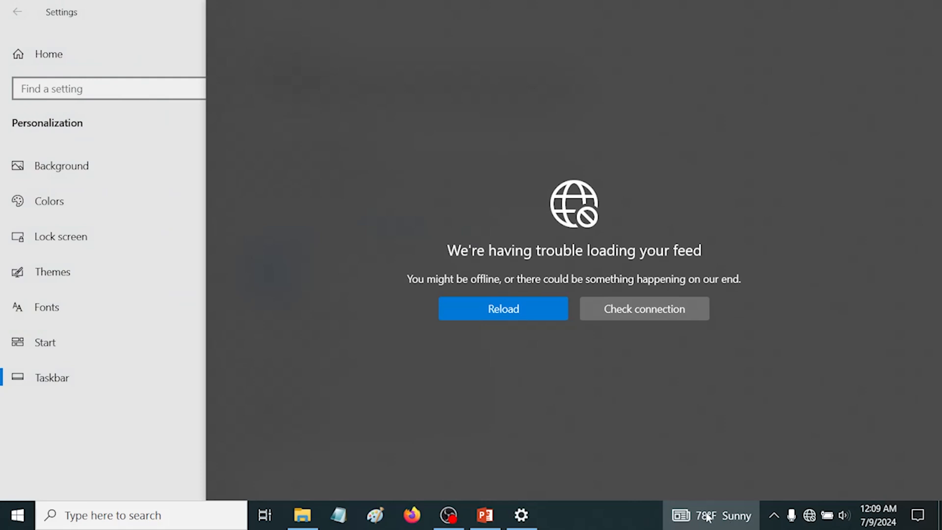
pyautogui.click(164, 469)
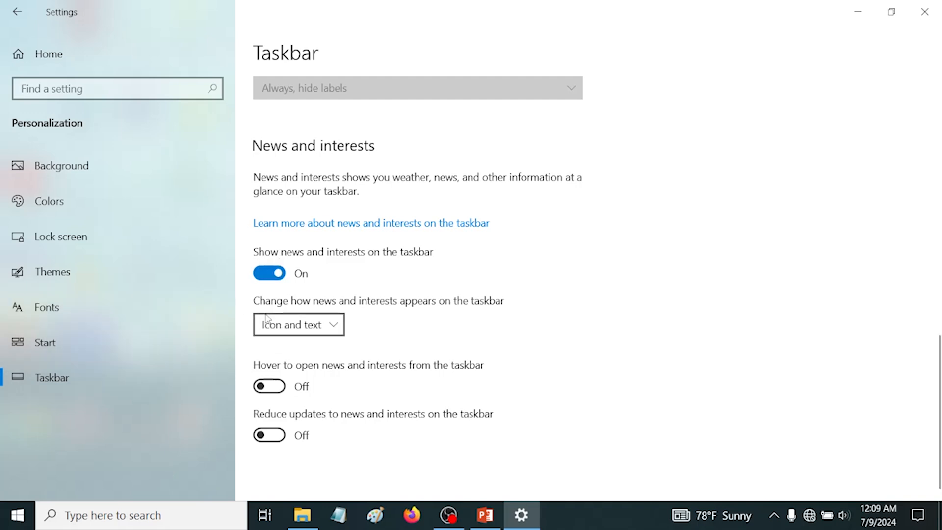
pyautogui.click(266, 277)
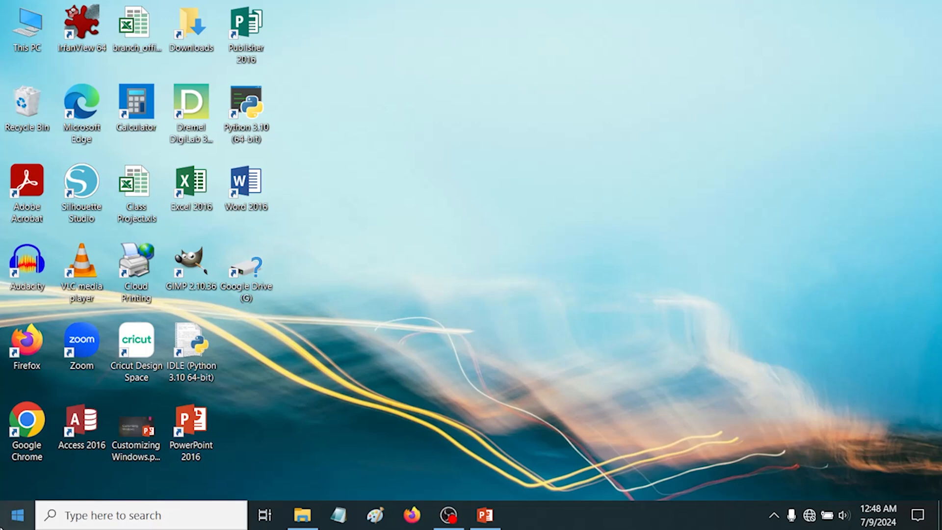
# Open the Display page of the Windows System settings from the desktop
pyautogui.click(17, 524)
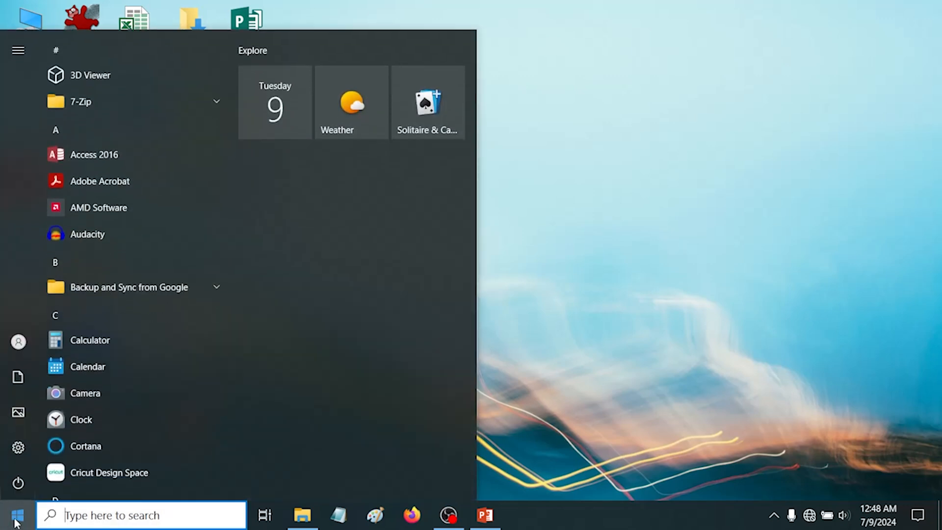
pyautogui.click(18, 447)
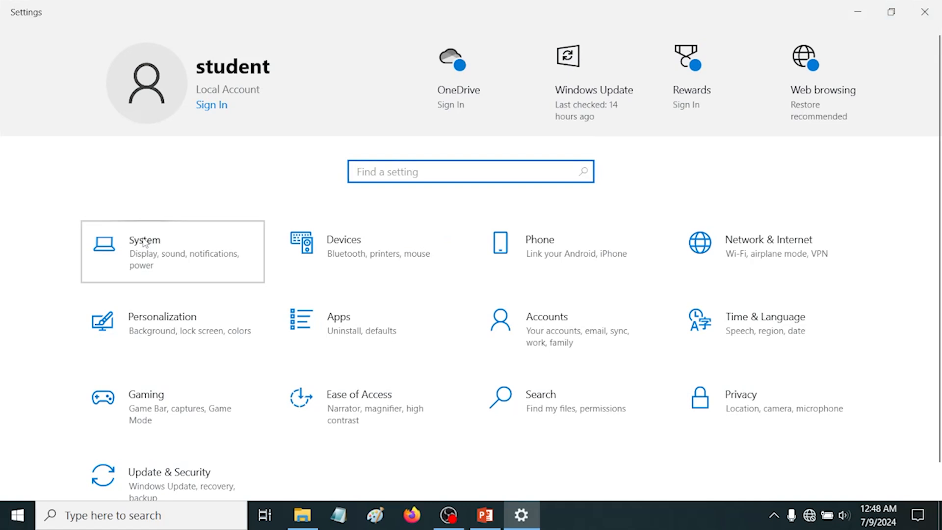
pyautogui.click(145, 242)
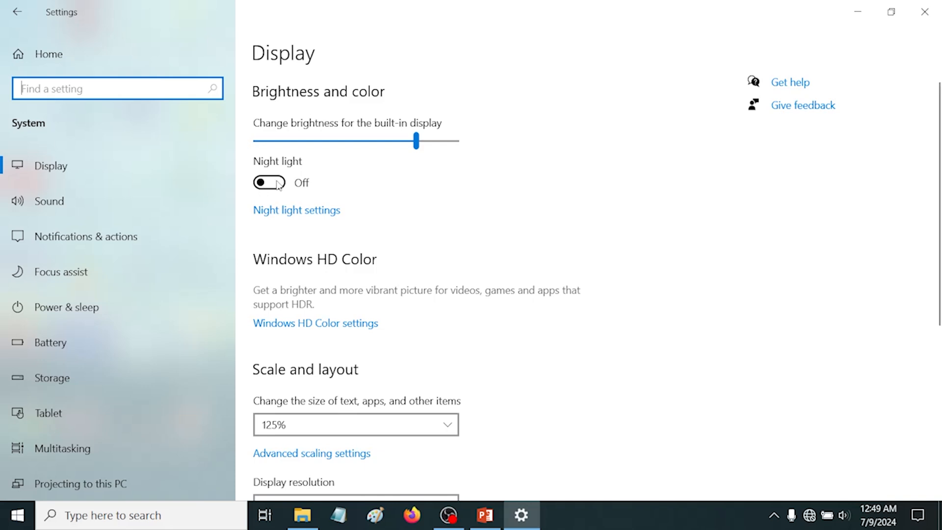
# Try Night light at maximum strength, lower the strength again, and turn Night light off
pyautogui.click(278, 184)
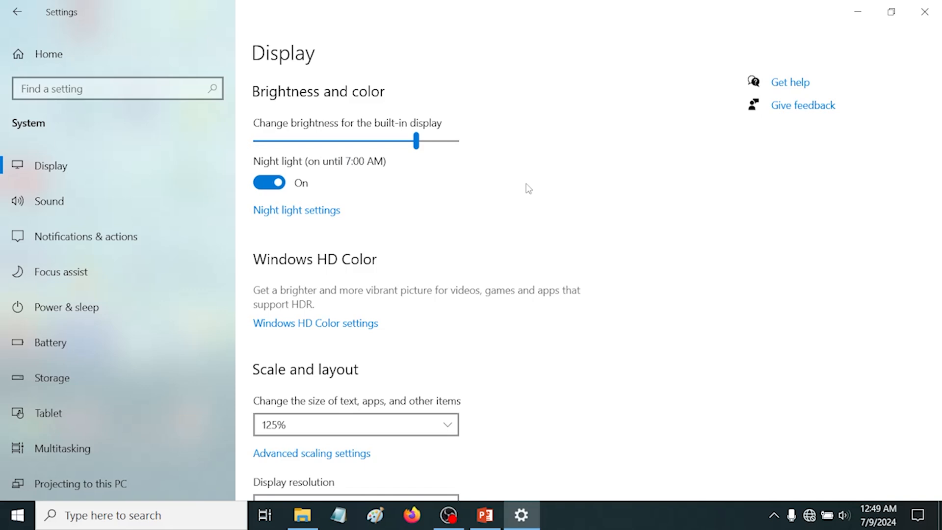
pyautogui.click(281, 215)
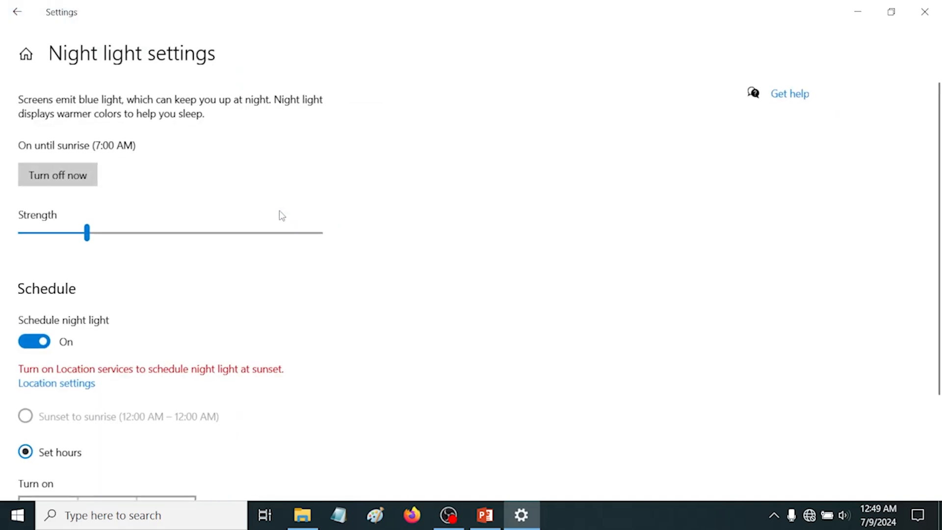
pyautogui.moveTo(86, 235); pyautogui.dragTo(327, 240)
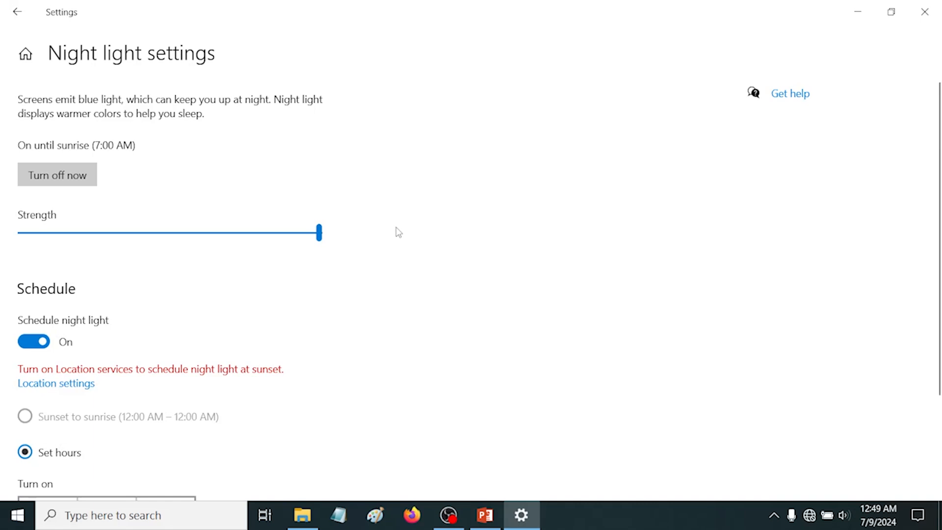
pyautogui.click(80, 233)
pyautogui.scroll(-3, 443, 254)
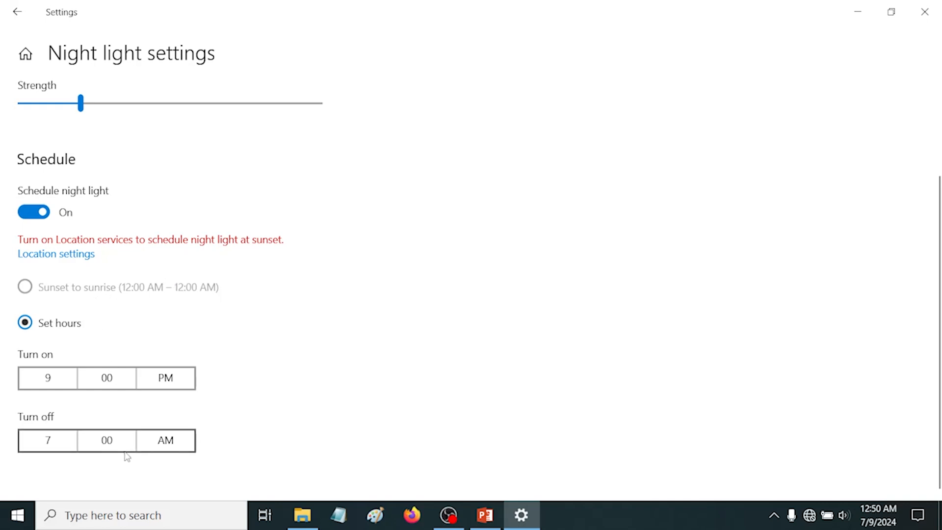
pyautogui.click(17, 11)
pyautogui.click(267, 186)
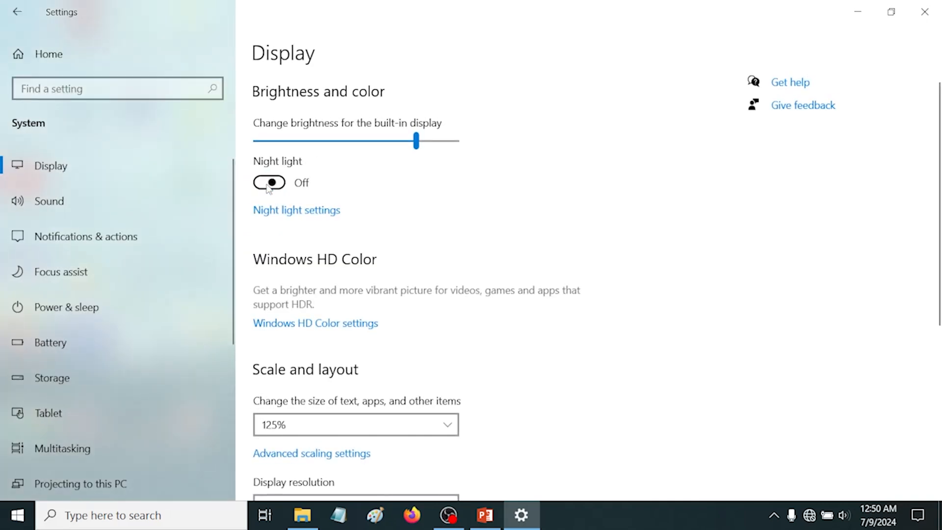
# Examine the output device, input device and microphone options in the Sound settings
pyautogui.click(45, 205)
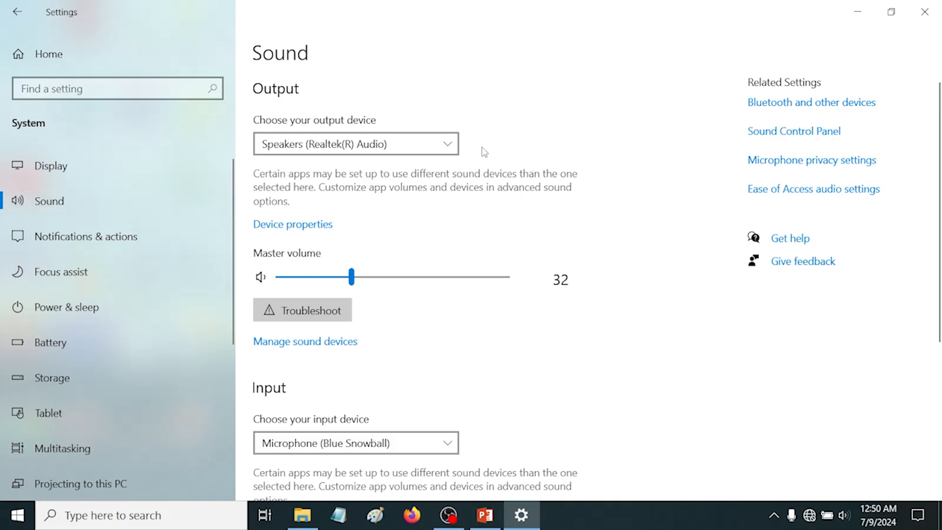
pyautogui.click(347, 145)
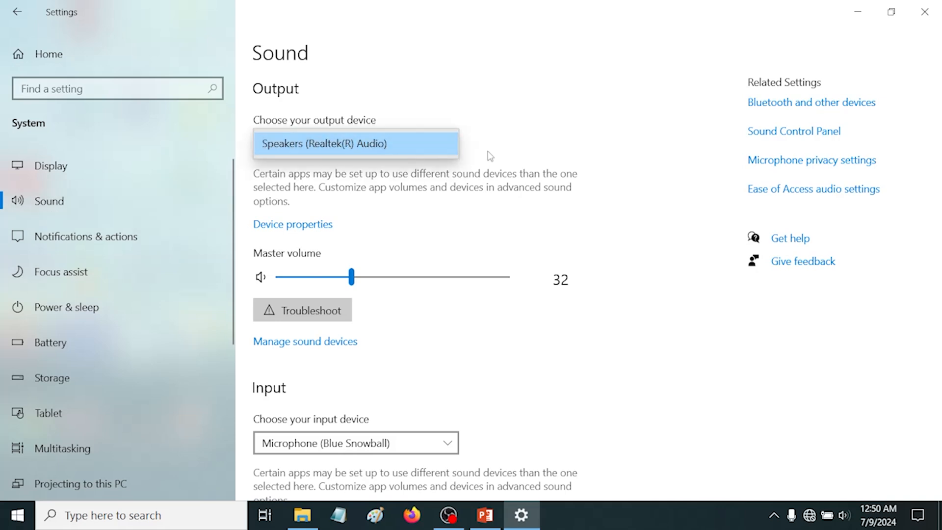
pyautogui.click(511, 149)
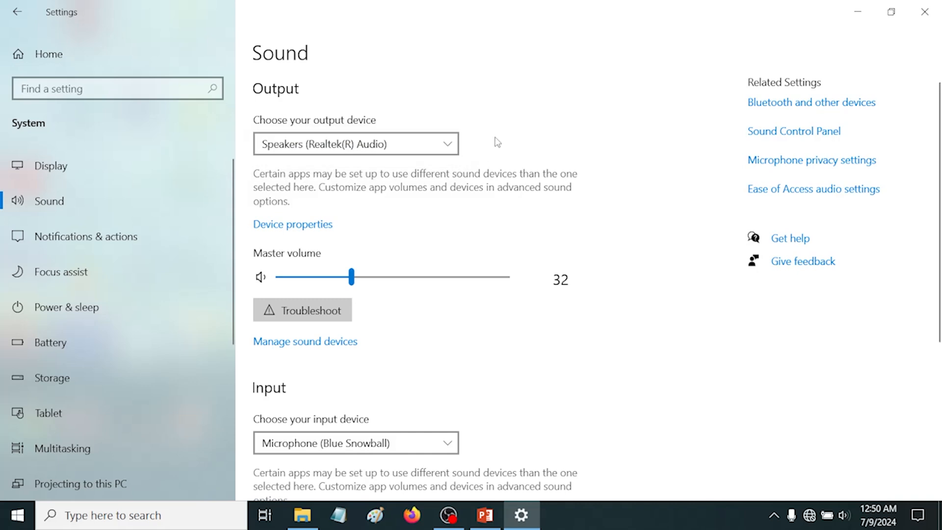
pyautogui.scroll(-3, 583, 116)
pyautogui.scroll(-2, 583, 116)
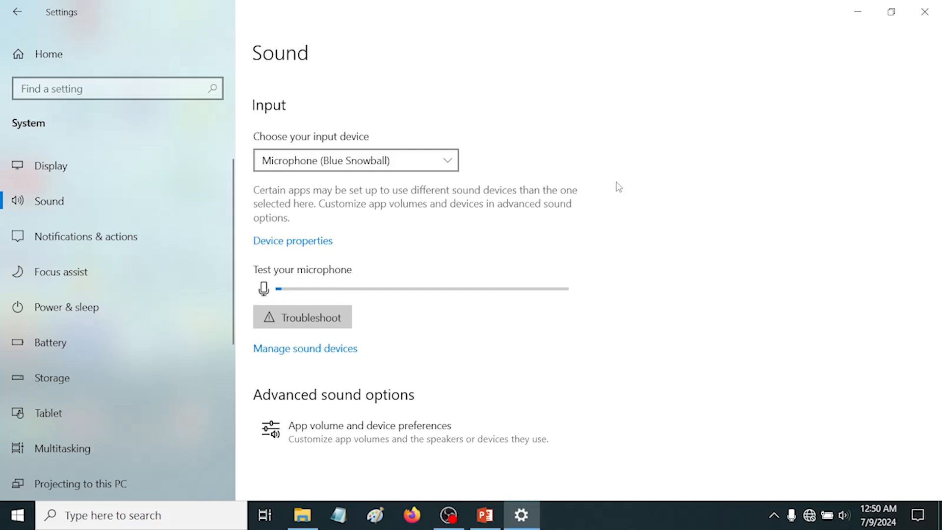
pyautogui.scroll(2, 431, 233)
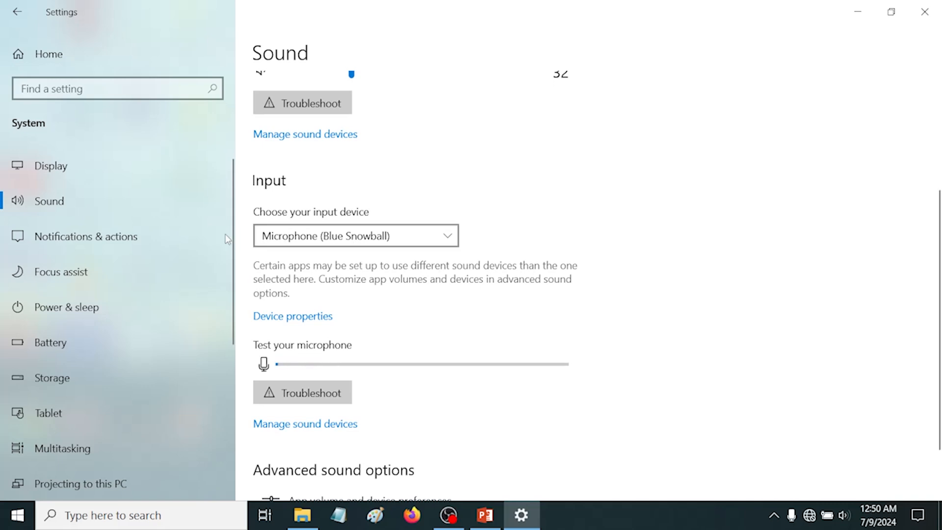
# Try turning on notifications from apps and other senders, review the sender list, and turn notifications off again
pyautogui.click(53, 236)
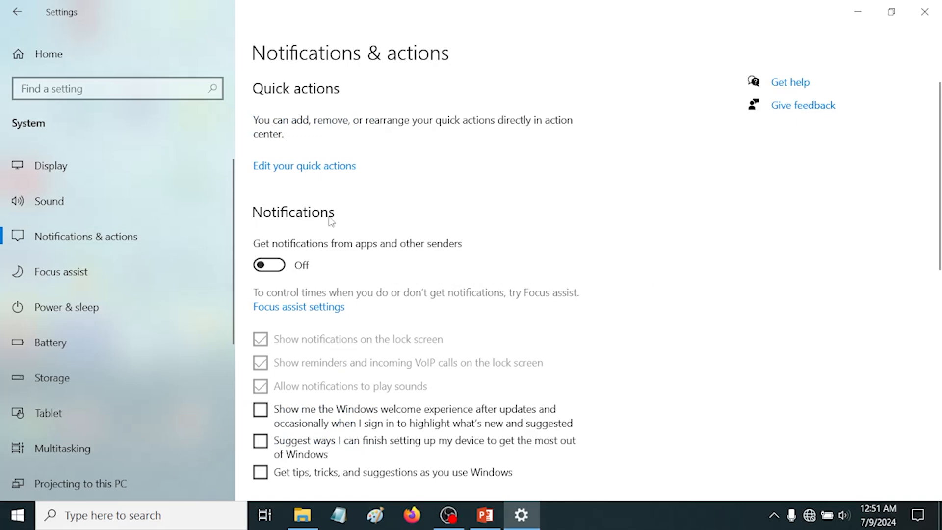
pyautogui.click(278, 268)
pyautogui.scroll(-5, 282, 266)
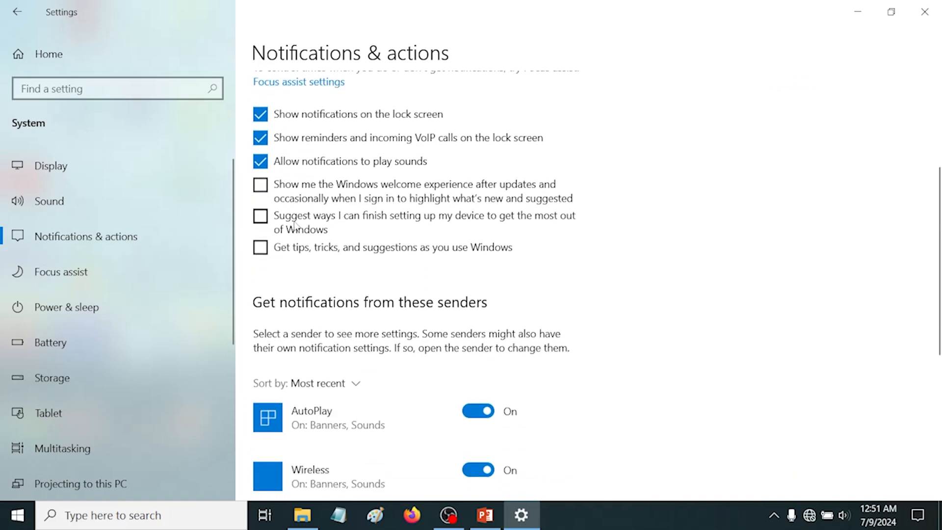
pyautogui.scroll(-3, 464, 334)
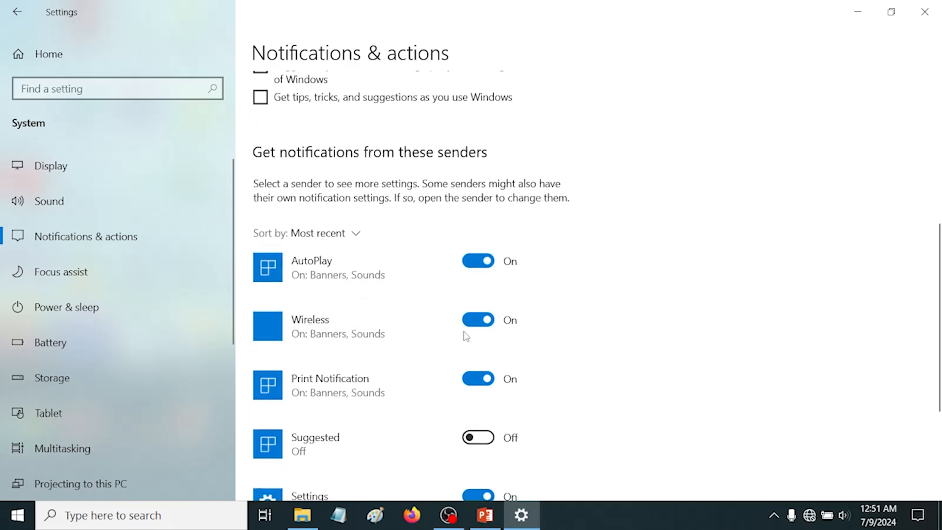
pyautogui.scroll(-4, 473, 317)
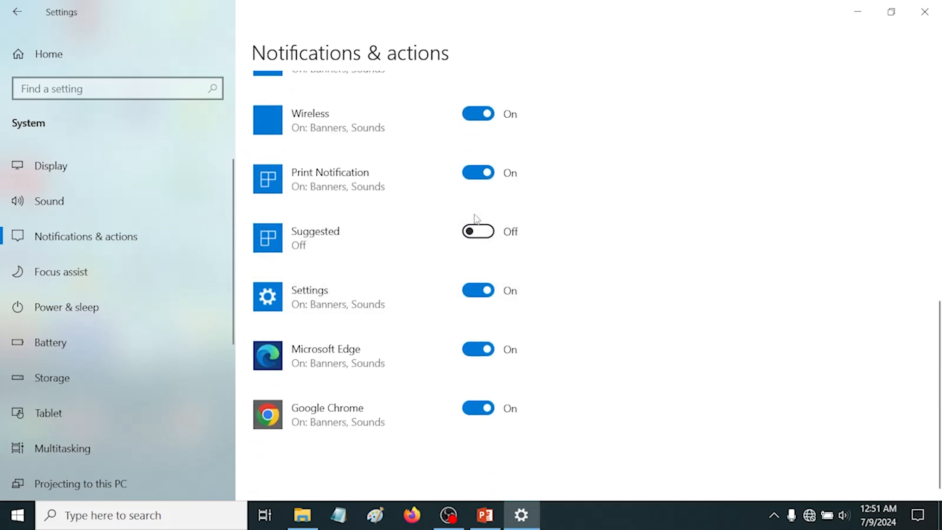
pyautogui.scroll(10, 440, 429)
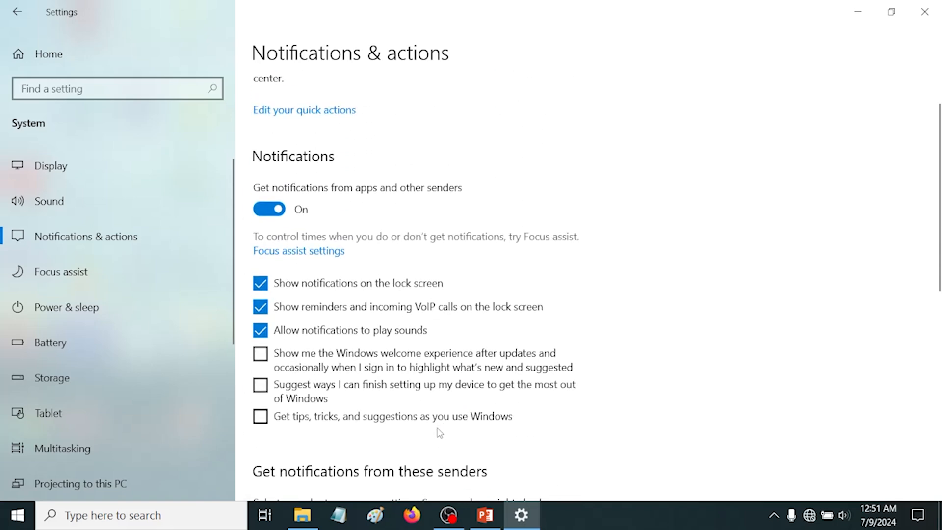
pyautogui.click(268, 211)
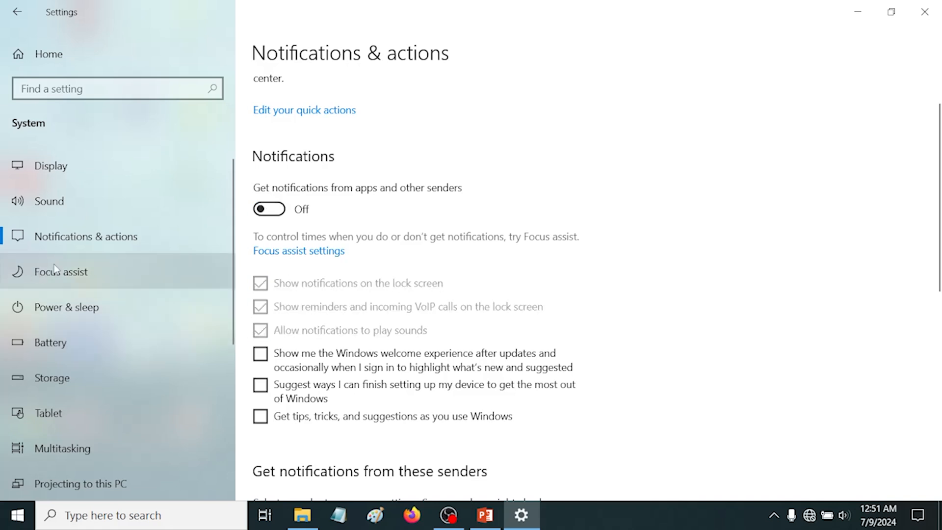
# Review the Focus assist options and automatic rules, and set Focus assist to Priority only
pyautogui.click(72, 275)
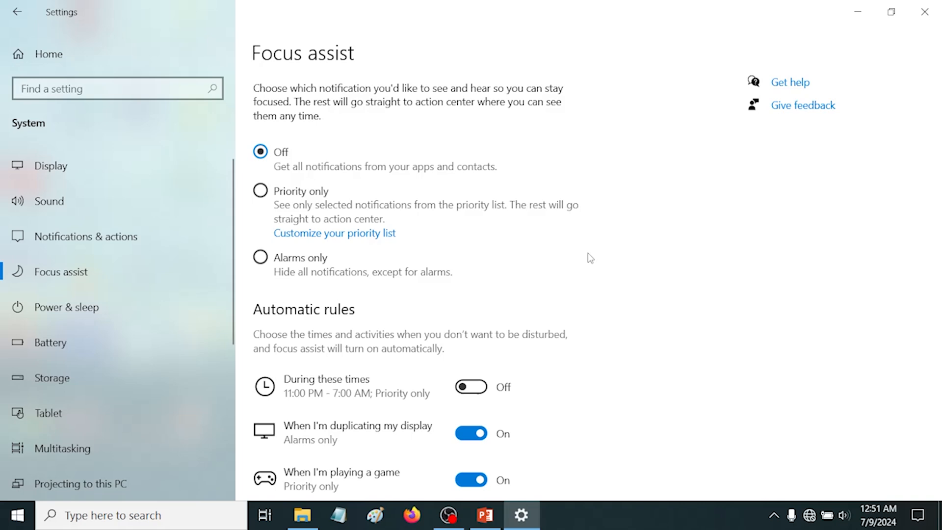
pyautogui.scroll(-3, 517, 254)
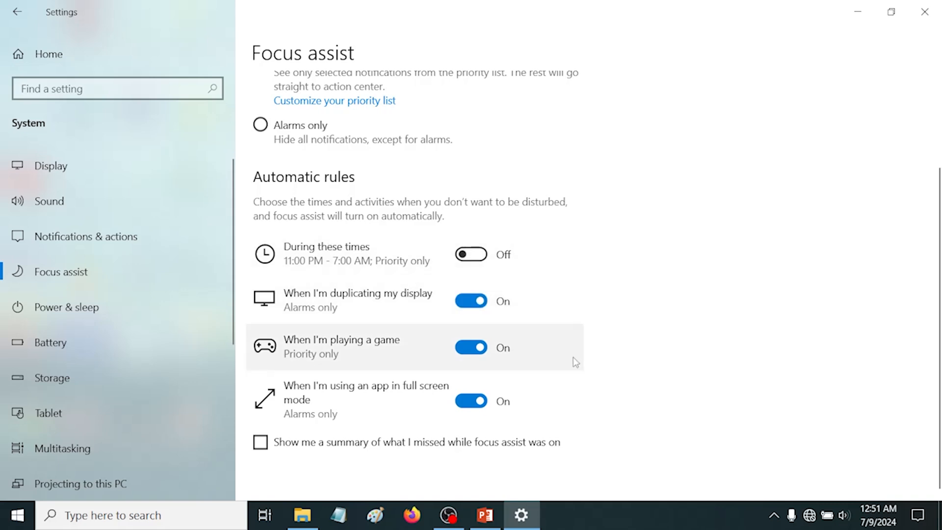
pyautogui.scroll(3, 575, 362)
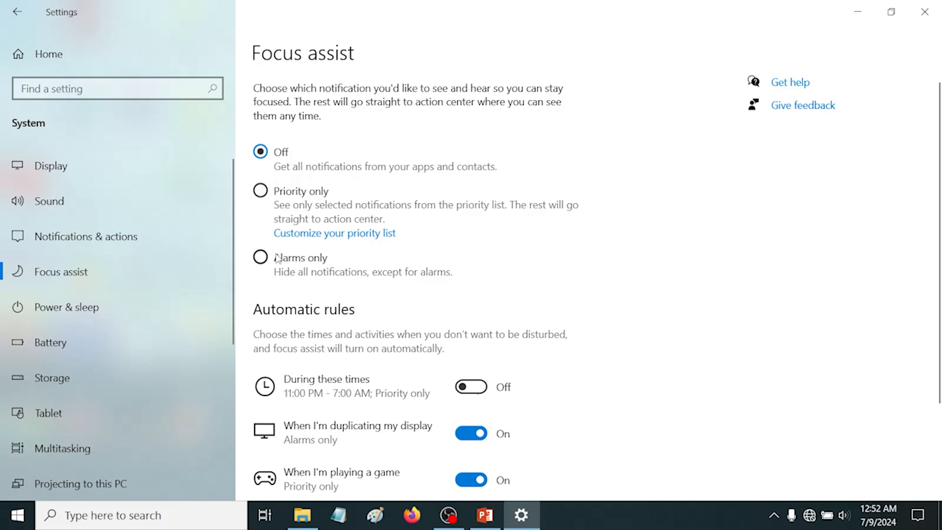
pyautogui.click(261, 192)
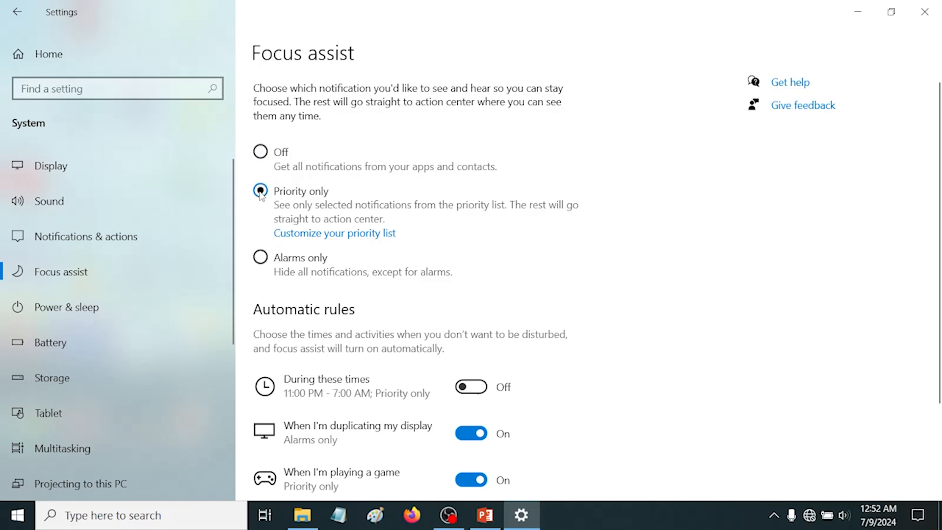
# Examine the Focus assist priority list and the apps that can be added to it, without adding any
pyautogui.click(350, 235)
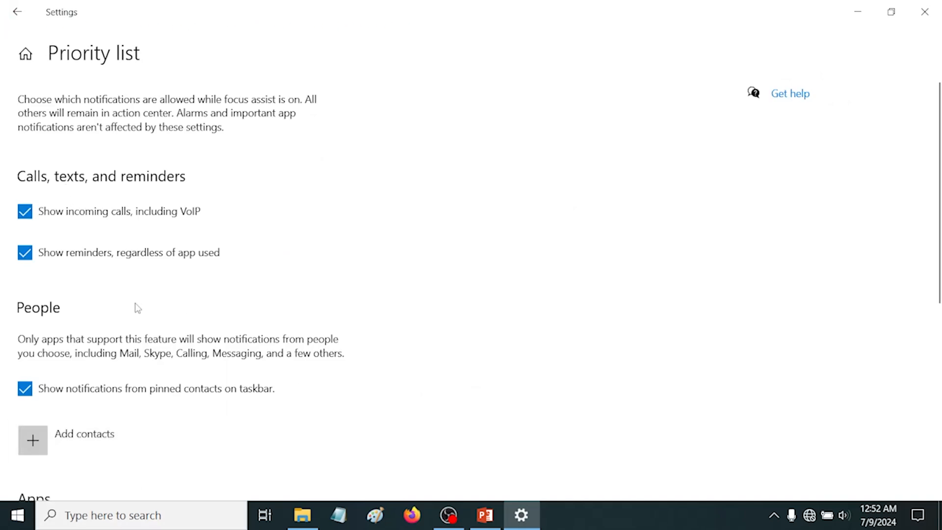
pyautogui.scroll(-5, 156, 194)
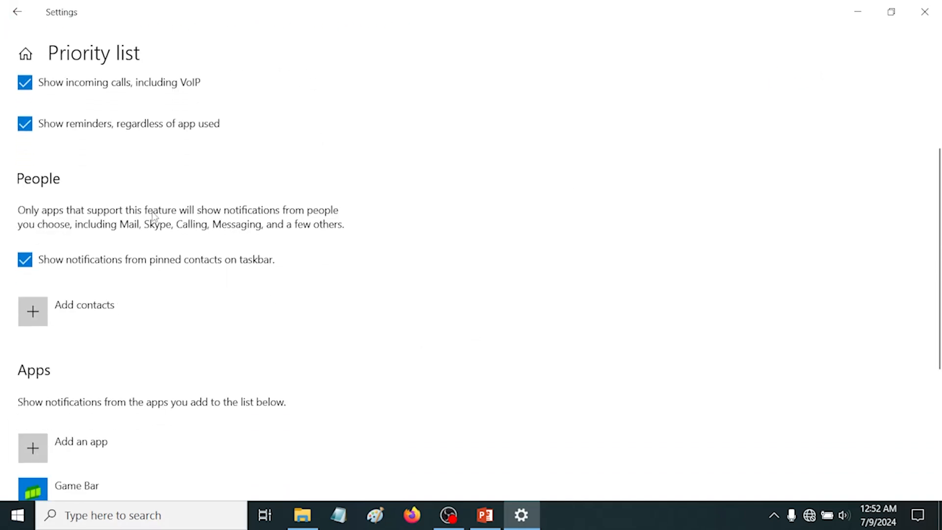
pyautogui.scroll(-2, 155, 218)
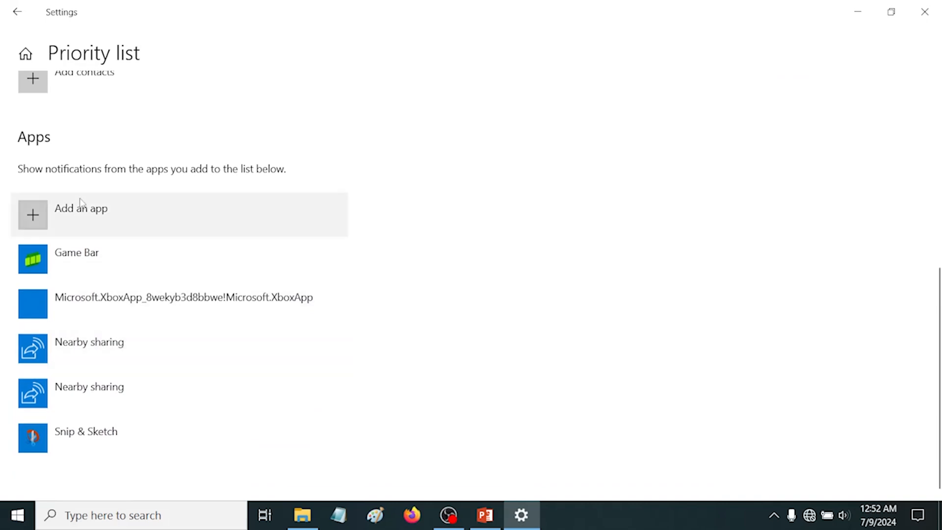
pyautogui.click(35, 222)
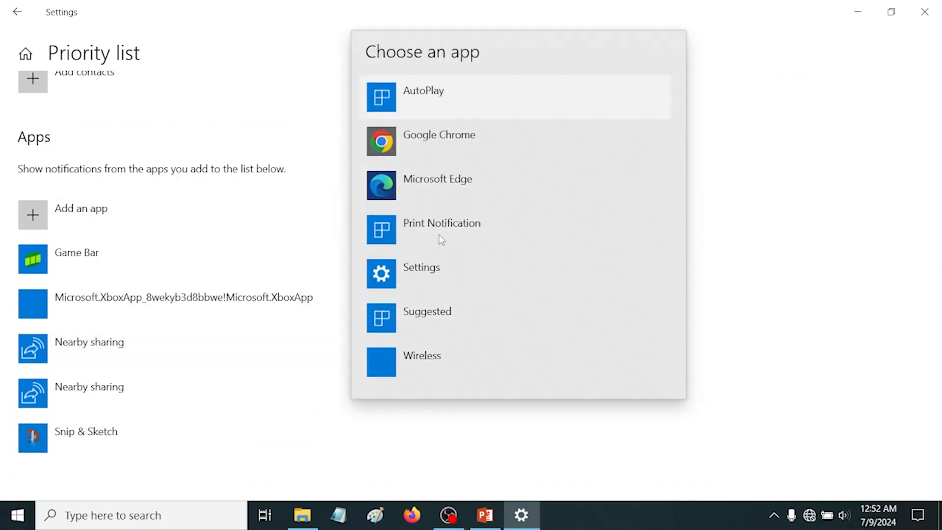
pyautogui.click(244, 114)
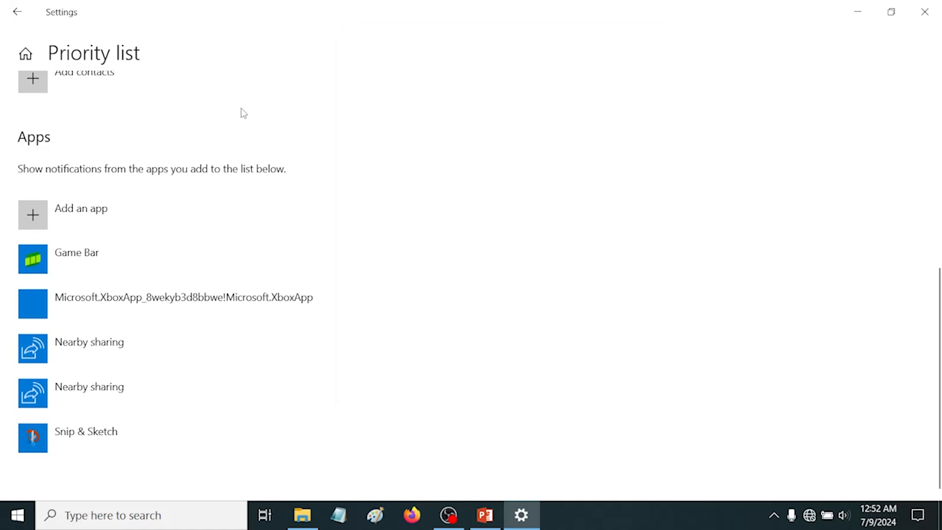
pyautogui.click(32, 18)
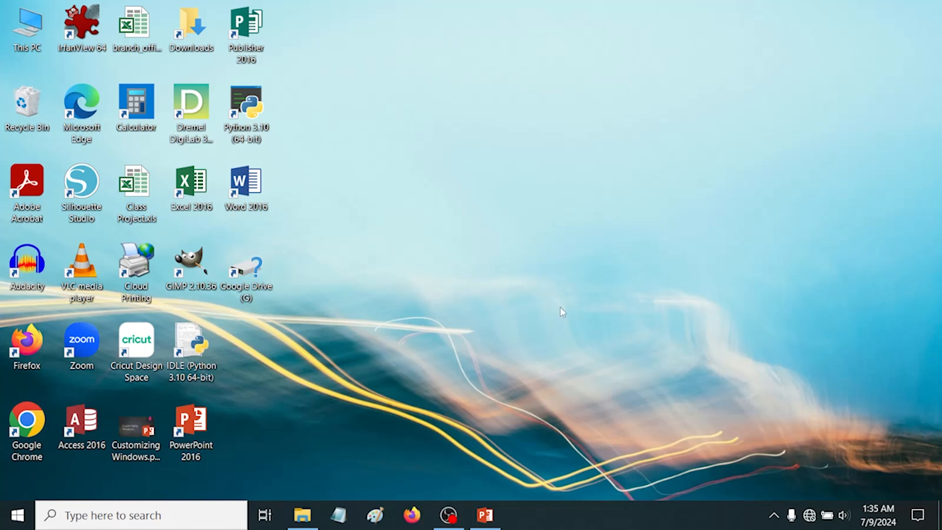
# Open the Default apps settings and make Paint the default photo viewer
pyautogui.click(17, 515)
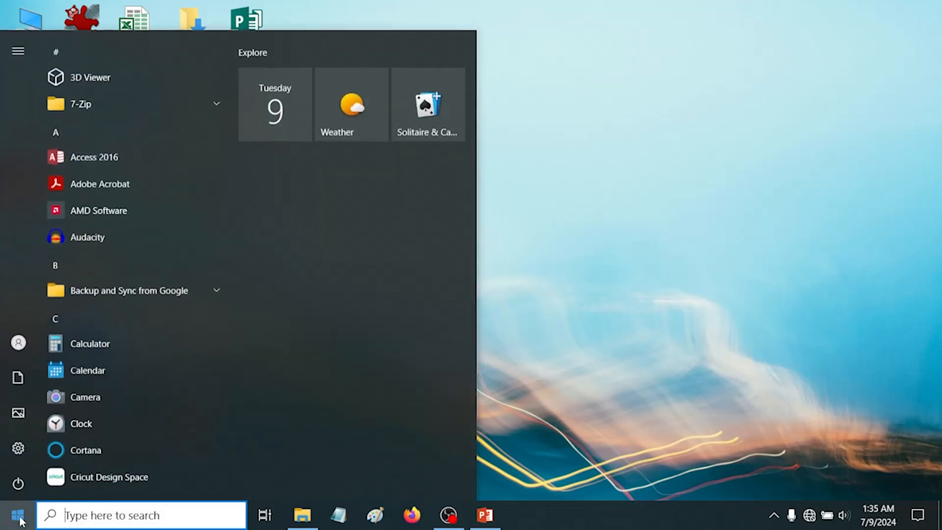
pyautogui.click(22, 452)
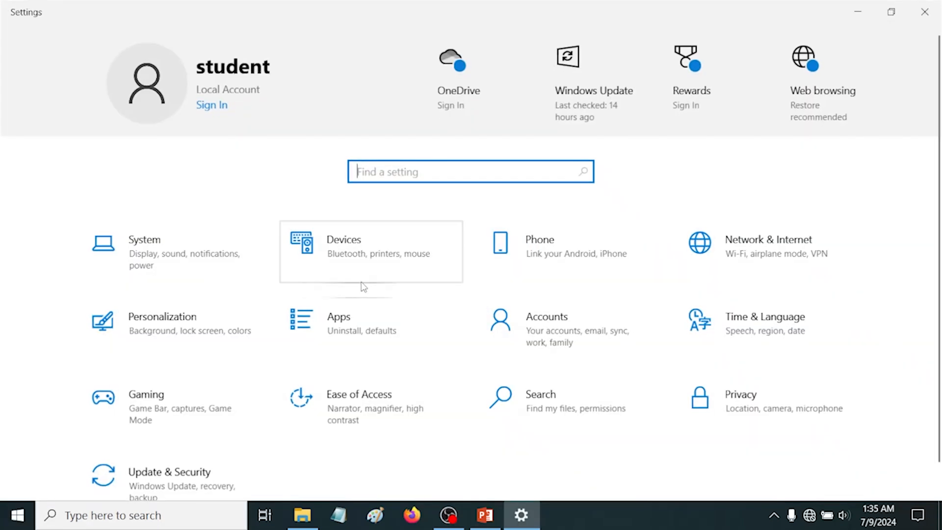
pyautogui.click(360, 321)
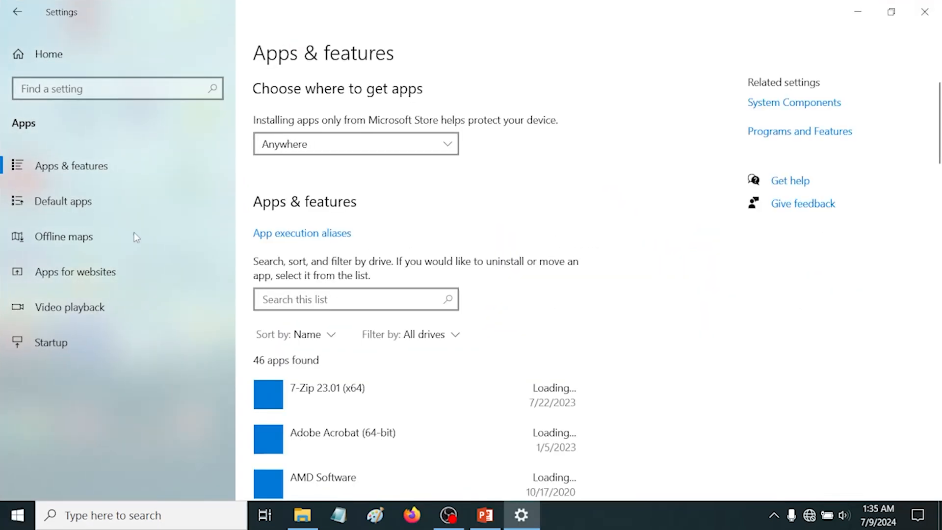
pyautogui.click(63, 201)
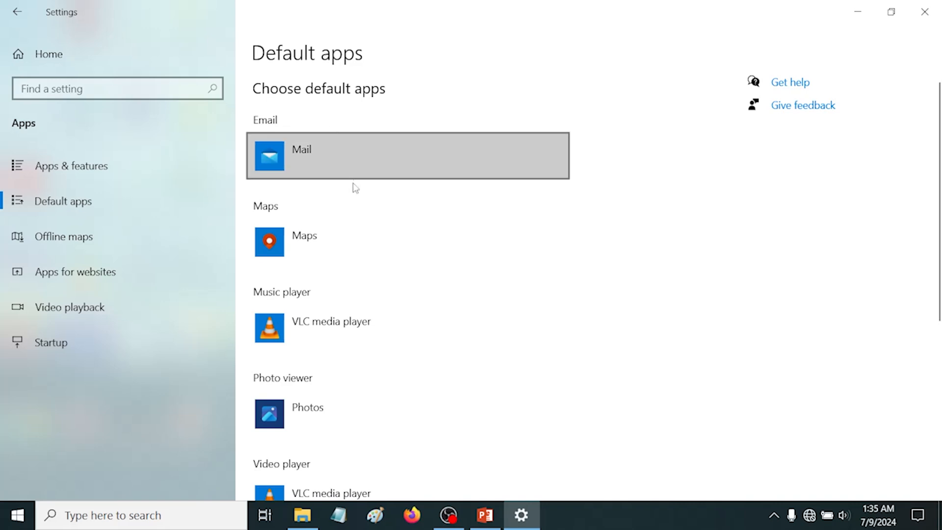
pyautogui.scroll(-1, 356, 218)
pyautogui.scroll(-1, 357, 218)
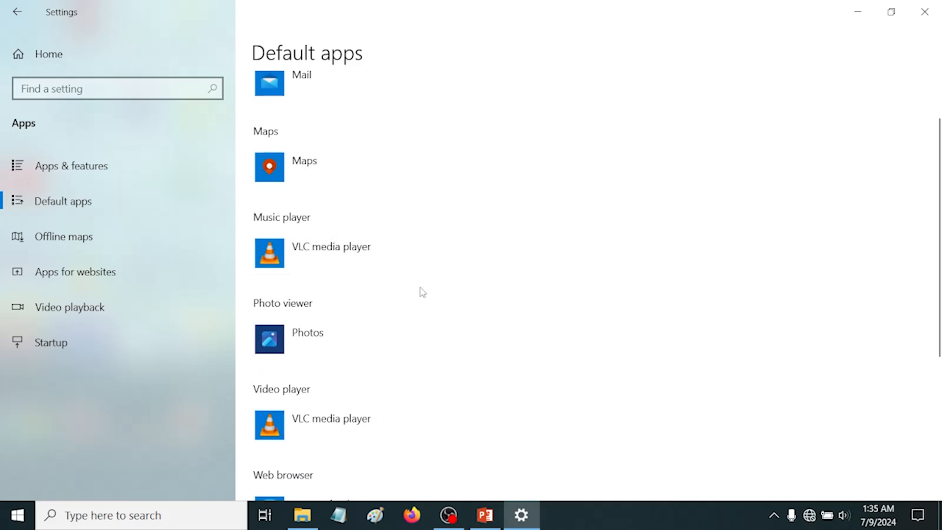
pyautogui.scroll(-2, 435, 311)
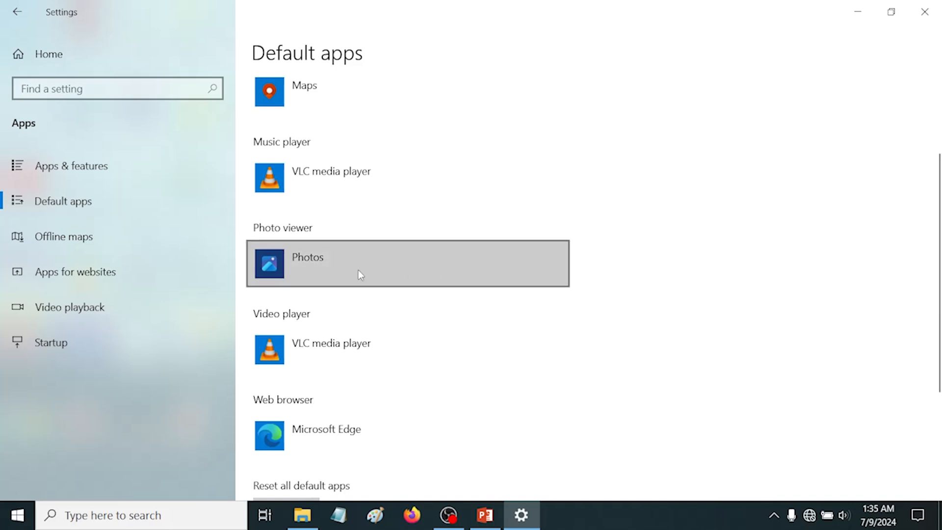
pyautogui.click(318, 259)
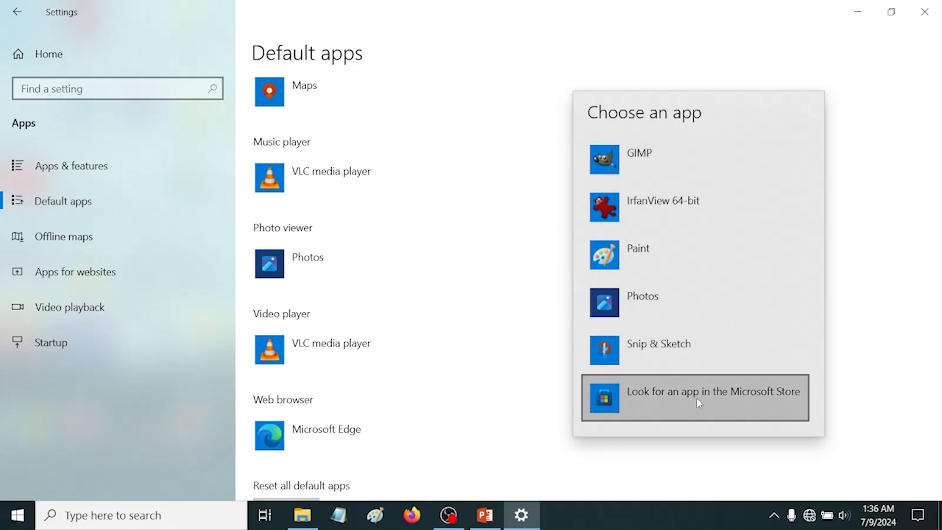
pyautogui.click(673, 248)
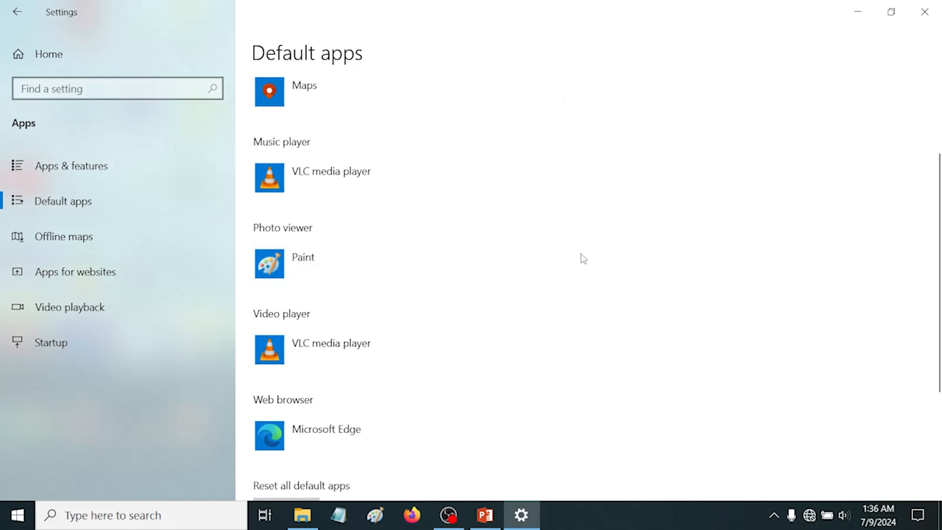
# Set Google Chrome as the default web browser
pyautogui.scroll(-3, 582, 258)
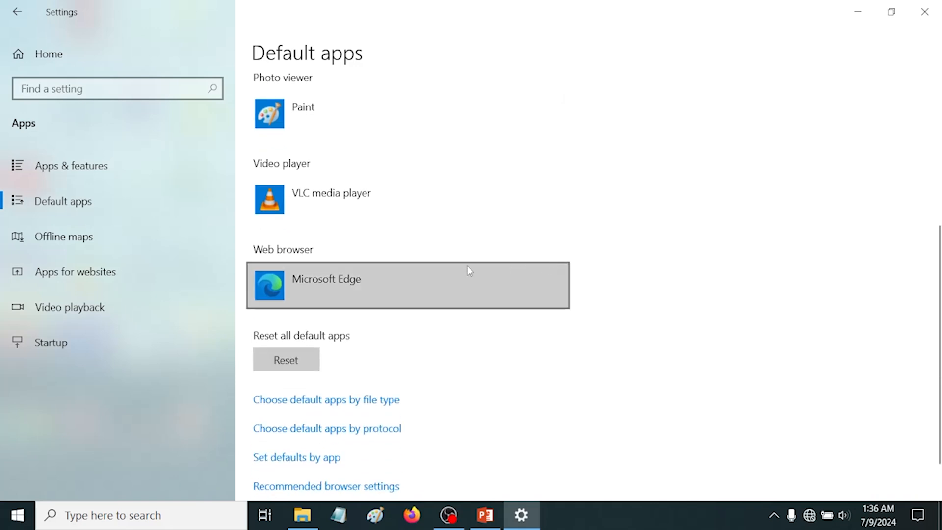
pyautogui.click(268, 281)
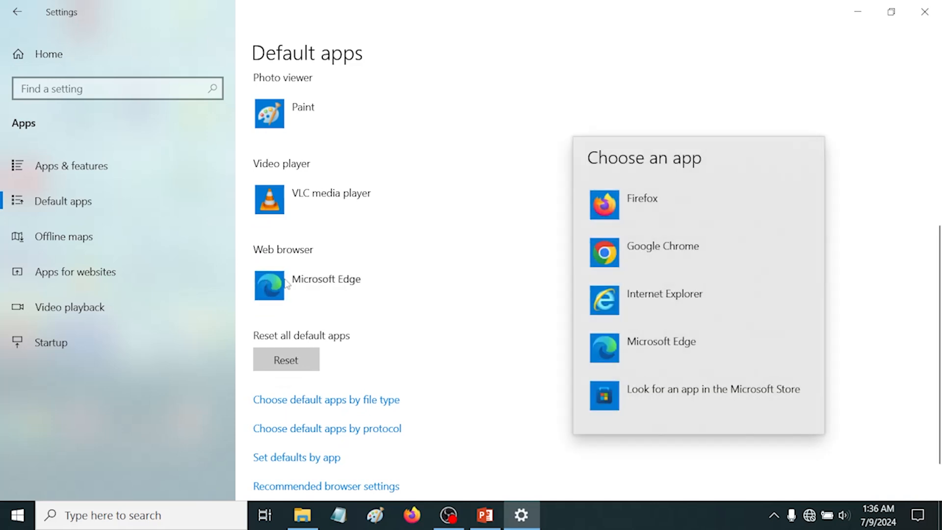
pyautogui.click(655, 247)
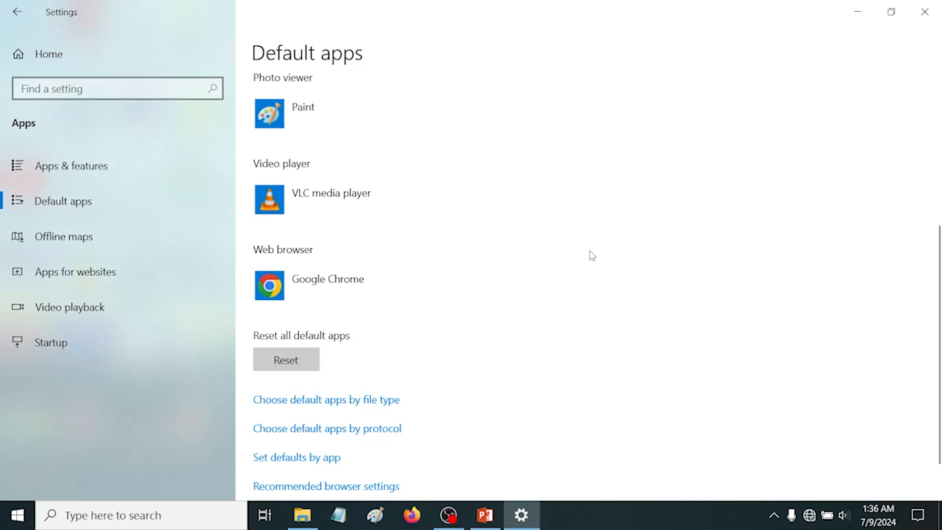
pyautogui.click(288, 359)
# In the default apps by file type, set Adobe Acrobat as the default app for .pdf files
pyautogui.scroll(-2, 646, 330)
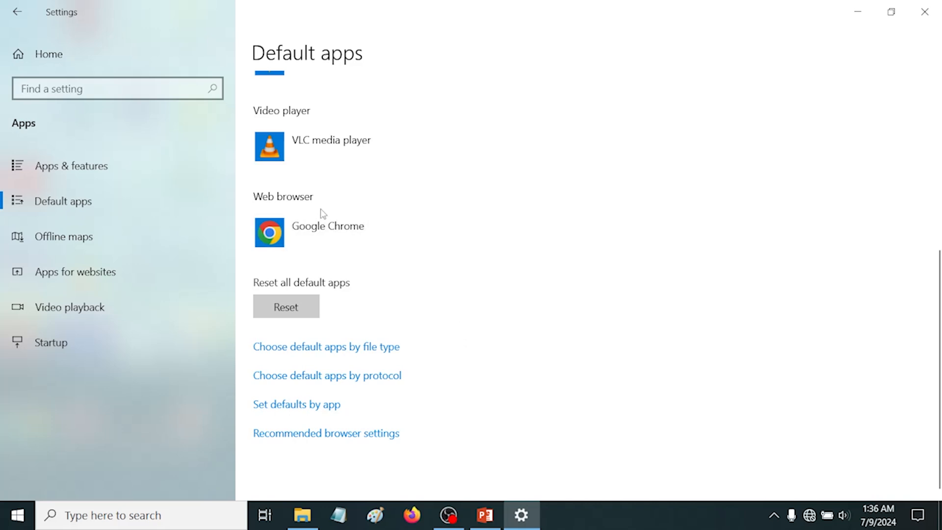
pyautogui.click(315, 349)
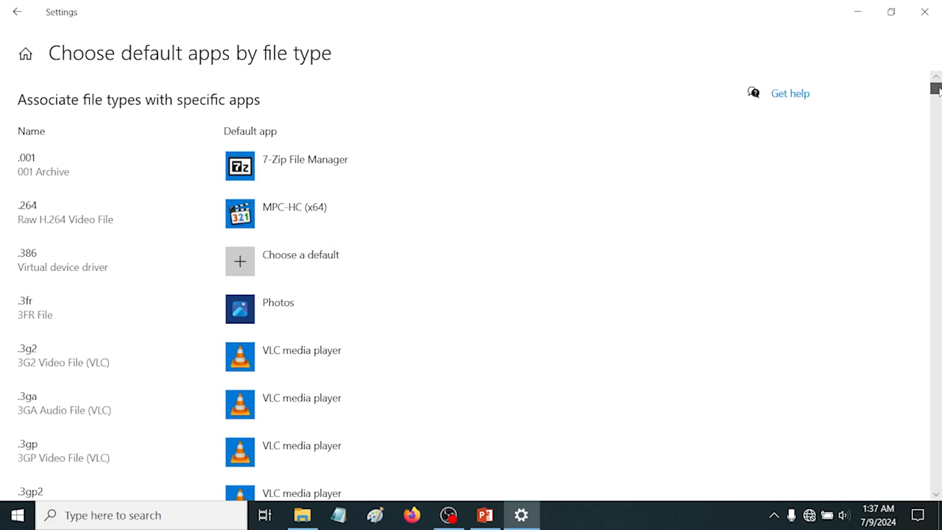
pyautogui.moveTo(937, 91); pyautogui.dragTo(939, 344)
pyautogui.scroll(5, 417, 284)
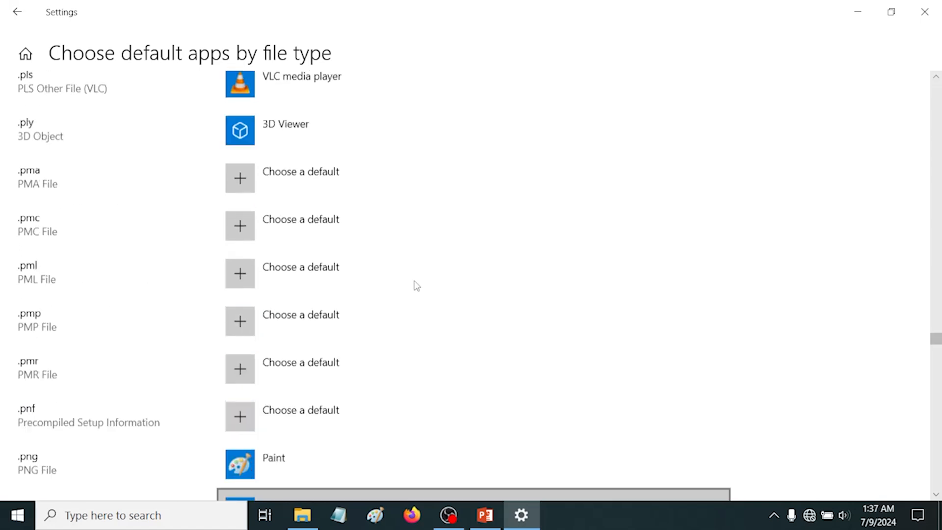
pyautogui.scroll(10, 424, 261)
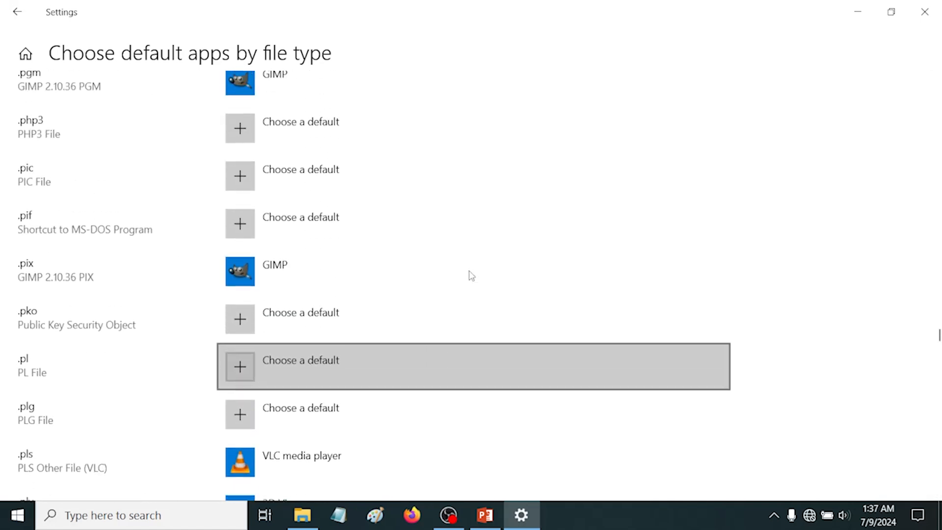
pyautogui.scroll(5, 470, 275)
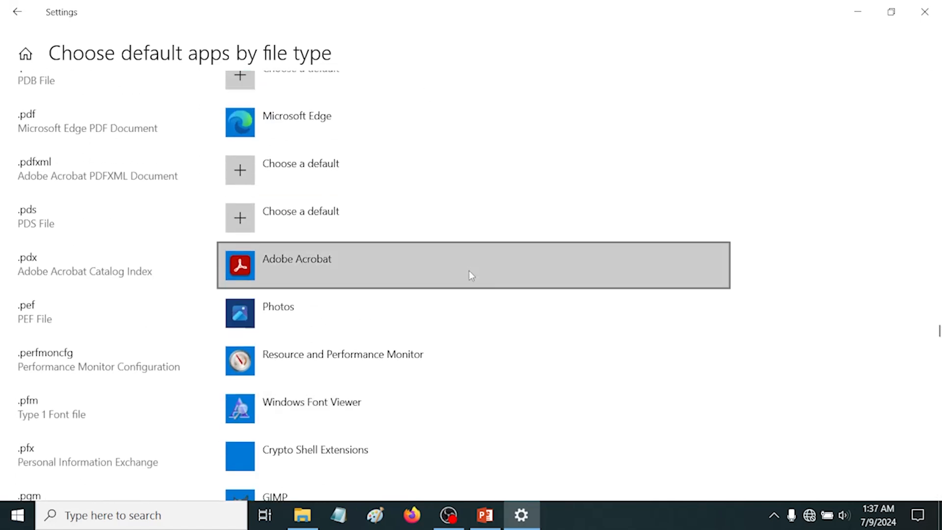
pyautogui.click(237, 172)
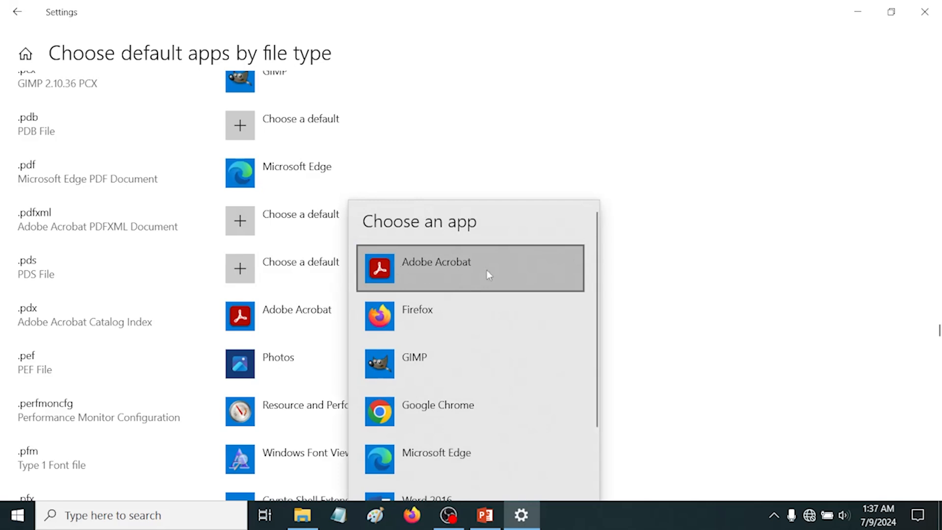
pyautogui.click(457, 267)
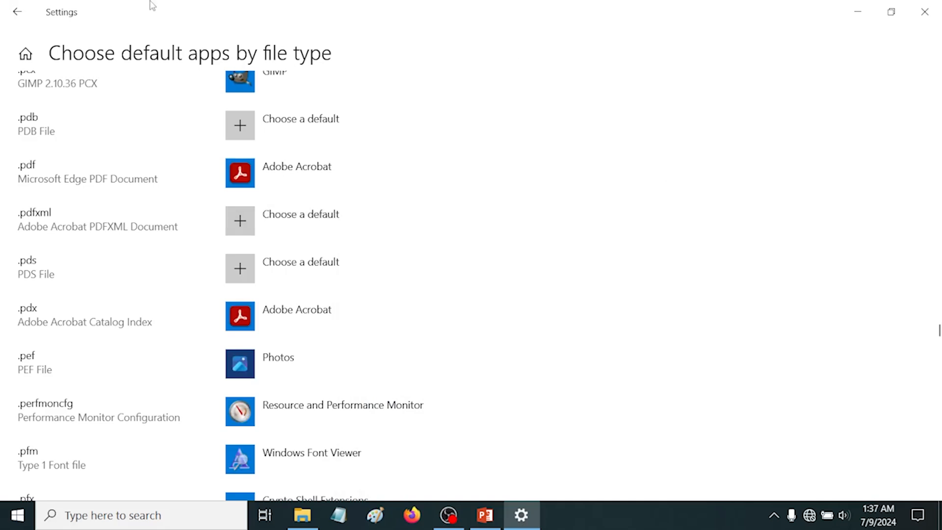
# Return to Default apps and open Adobe Acrobat's file type and protocol associations from the defaults by app
pyautogui.click(19, 12)
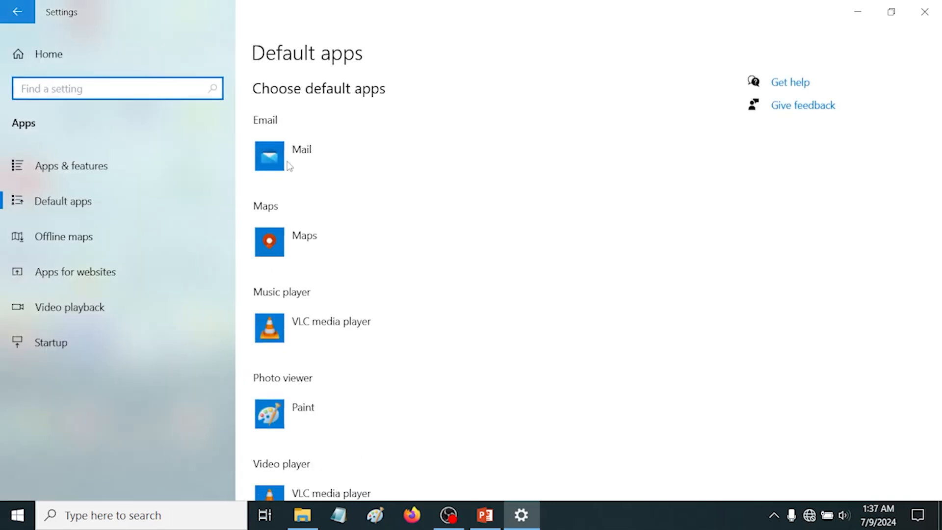
pyautogui.scroll(-6, 608, 329)
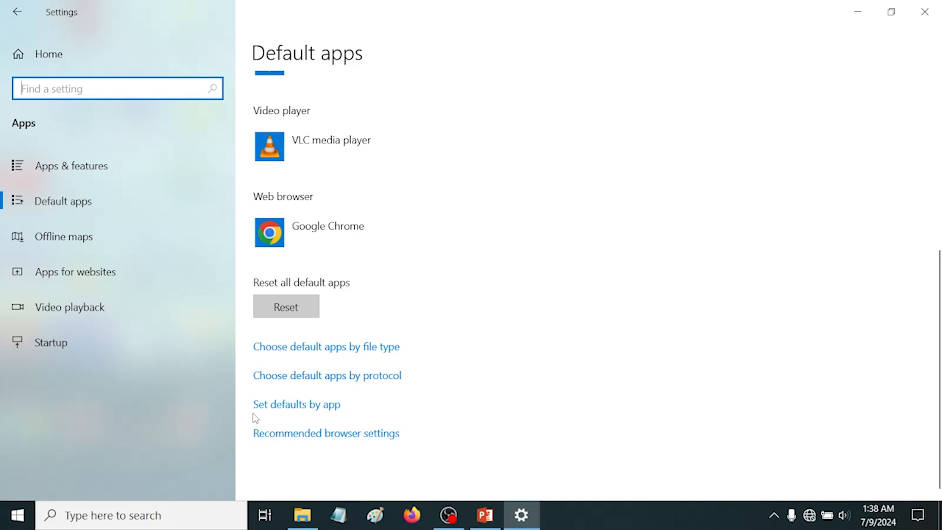
pyautogui.click(309, 406)
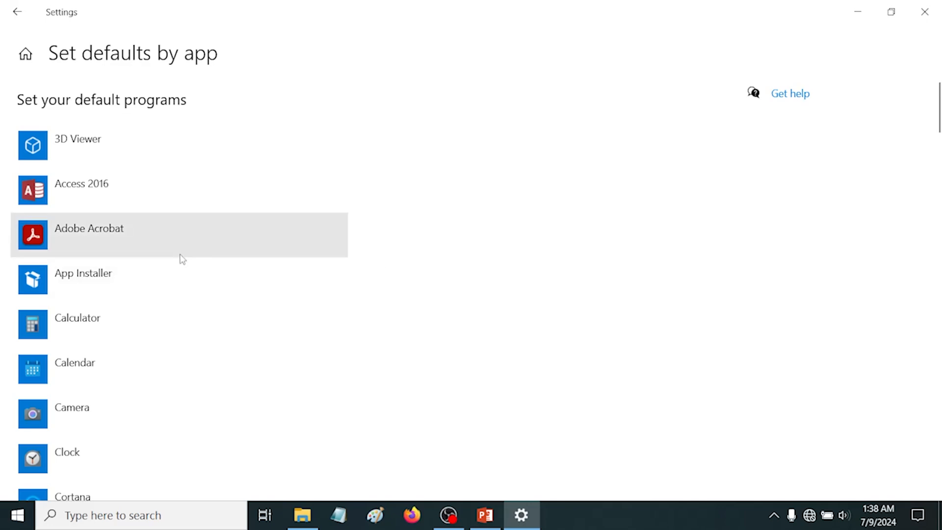
pyautogui.click(84, 235)
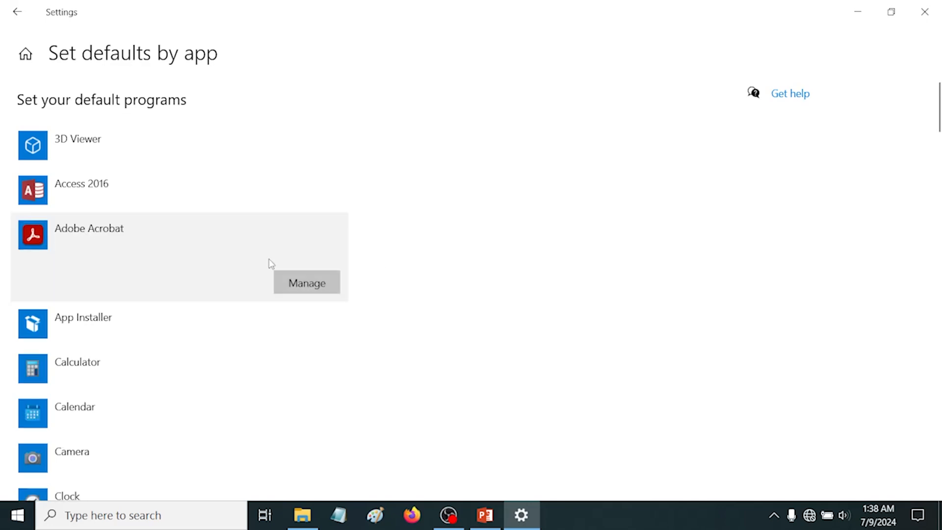
pyautogui.click(298, 283)
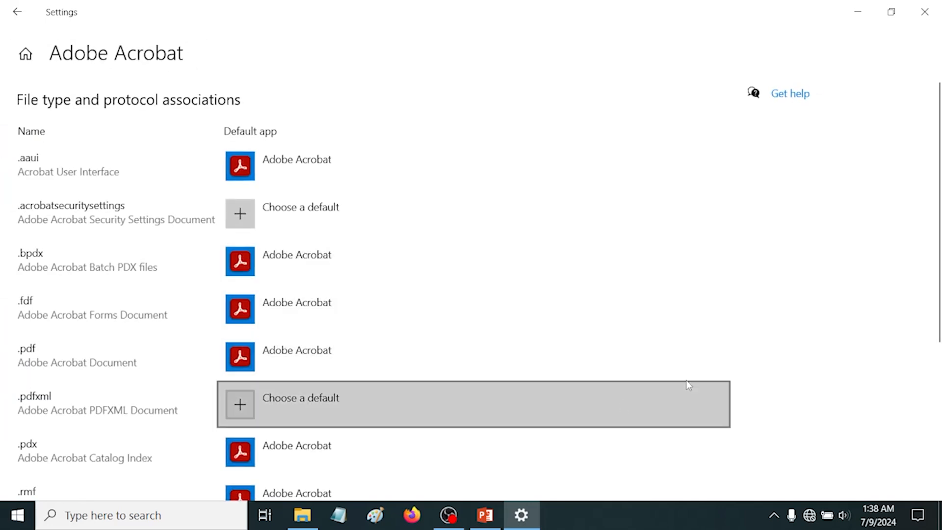